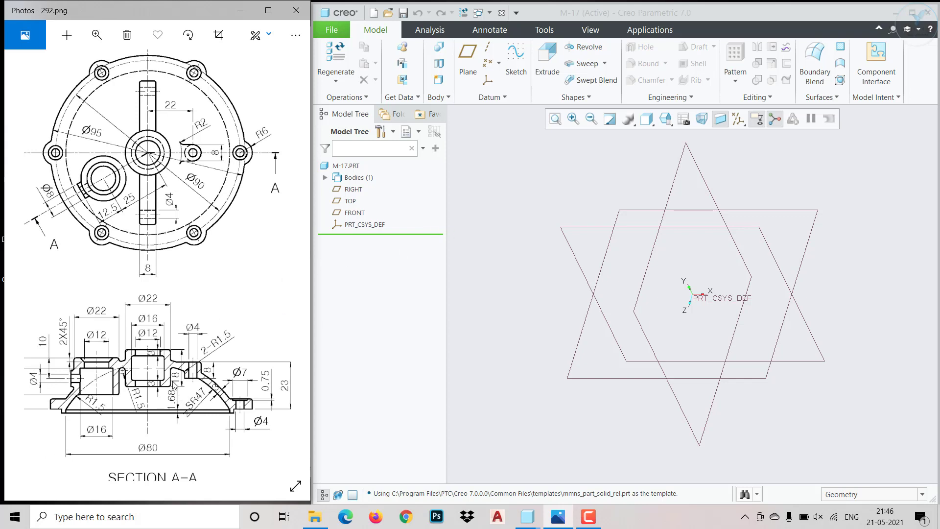
# Examine the cover's reference drawing, including the section A-A dimensions, the side view and the isometric view
pyautogui.scroll(-2, 174, 385)
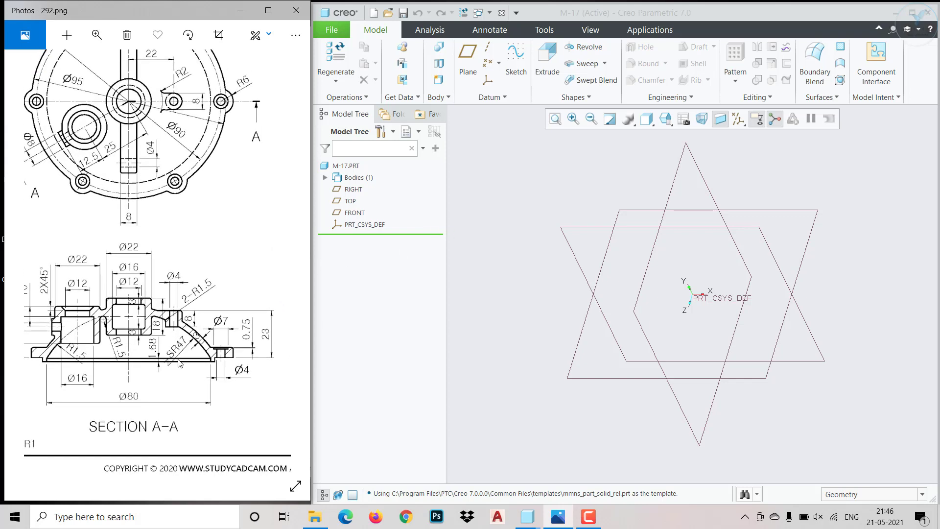
pyautogui.moveTo(179, 360)
pyautogui.mouseDown()
pyautogui.moveTo(209, 367)
pyautogui.moveTo(25, 359)
pyautogui.mouseUp()
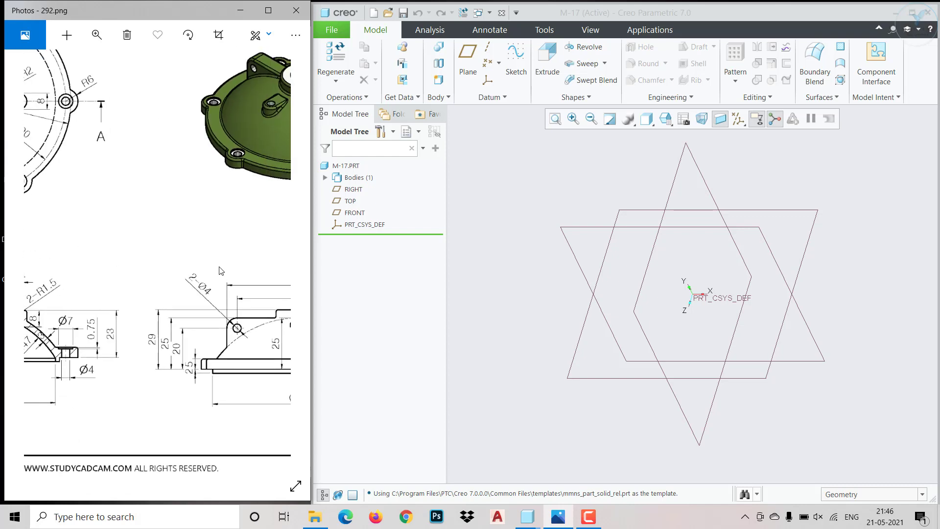
pyautogui.moveTo(279, 232)
pyautogui.mouseDown()
pyautogui.moveTo(180, 278)
pyautogui.moveTo(174, 292)
pyautogui.mouseUp()
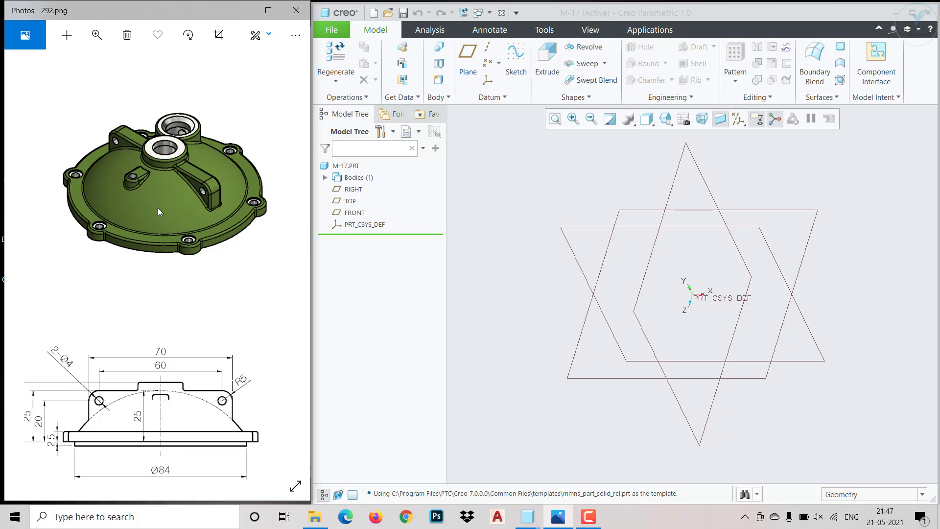
pyautogui.scroll(-10, 214, 201)
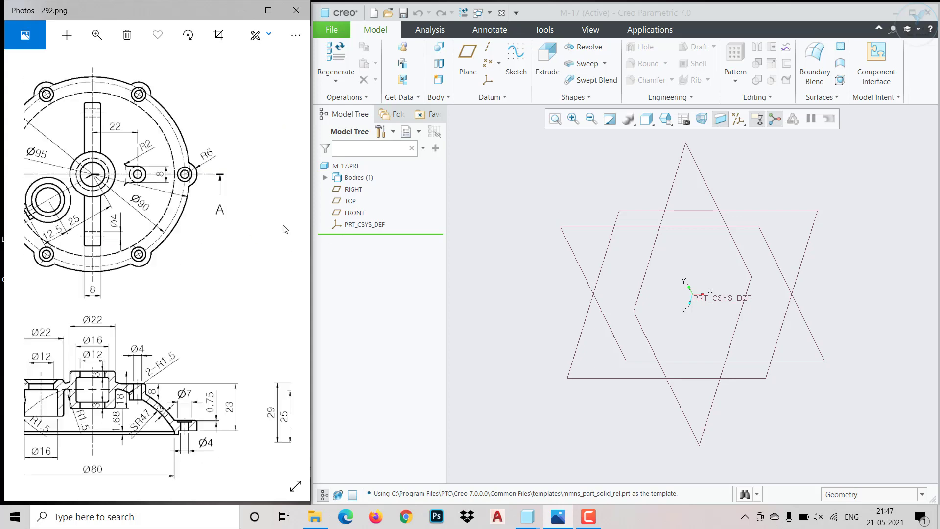
pyautogui.keyDown('ctrl'); pyautogui.scroll(3, 214, 345); pyautogui.keyUp('ctrl')
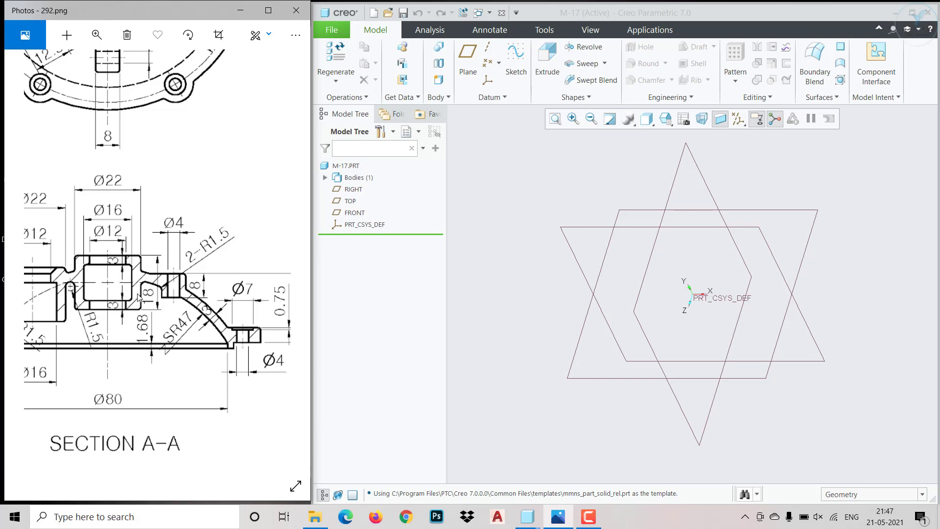
pyautogui.moveTo(115, 281)
pyautogui.mouseDown()
pyautogui.moveTo(109, 356)
pyautogui.moveTo(115, 280)
pyautogui.mouseUp()
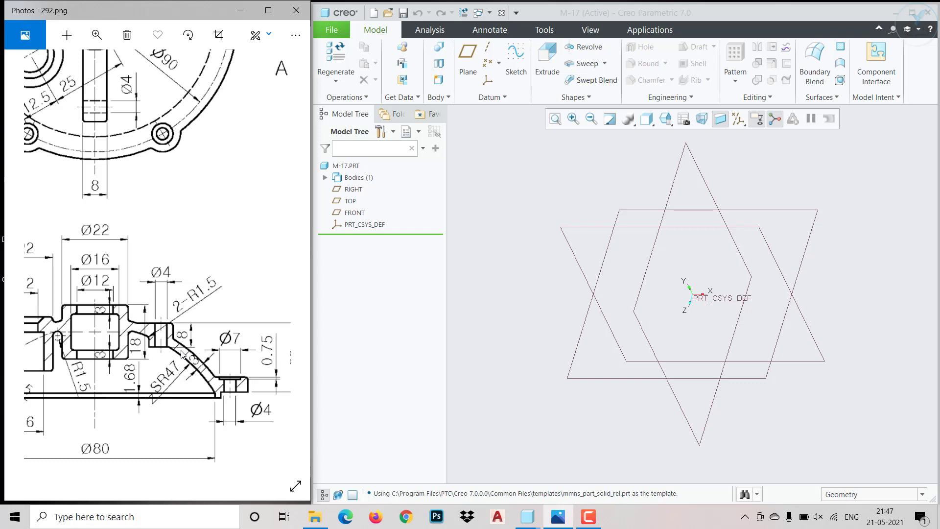
# Start a sketch on the FRONT plane and add vertical and horizontal centerlines through the origin
pyautogui.click(362, 215)
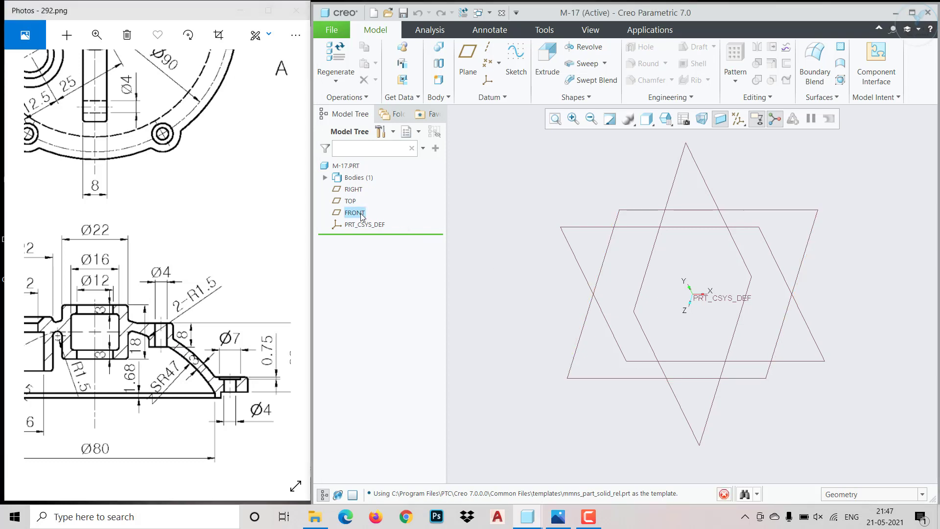
pyautogui.click(362, 217)
pyautogui.click(371, 166)
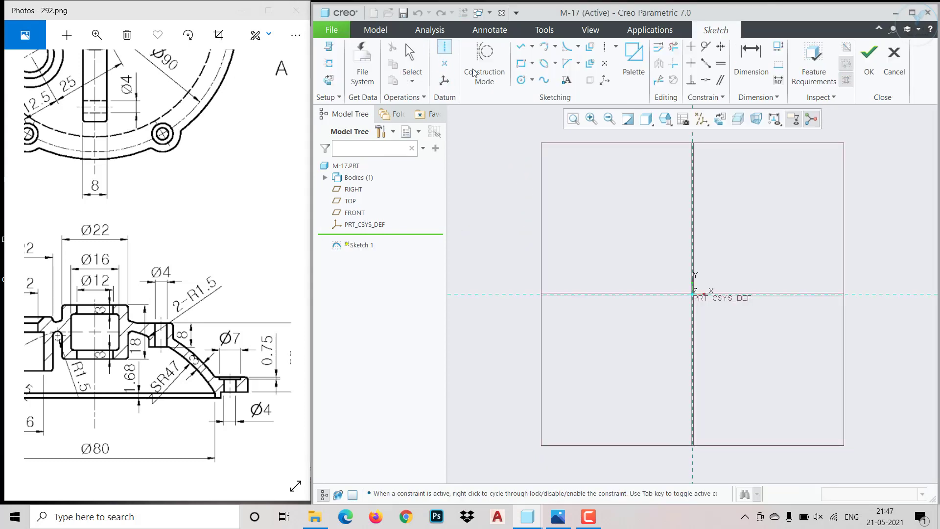
pyautogui.click(694, 294)
pyautogui.click(694, 233)
pyautogui.click(695, 294)
pyautogui.click(725, 295)
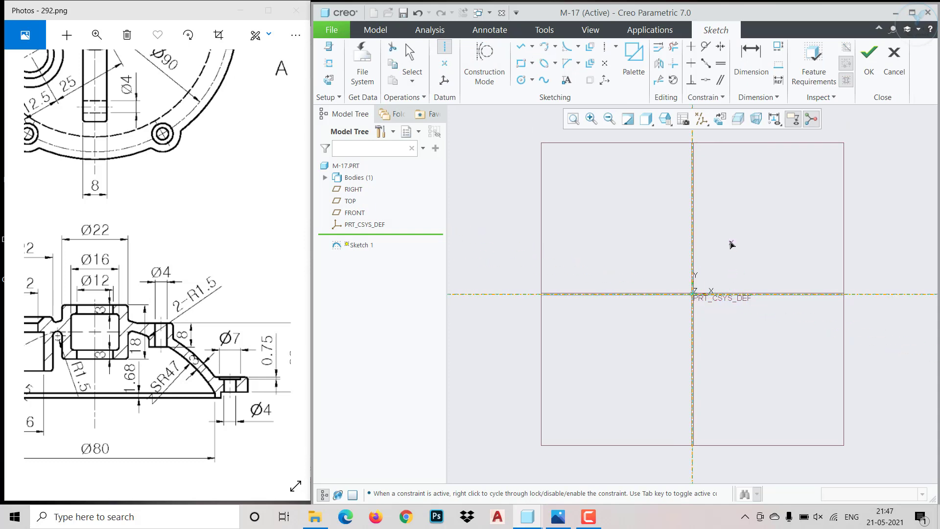
pyautogui.middleClick(727, 242)
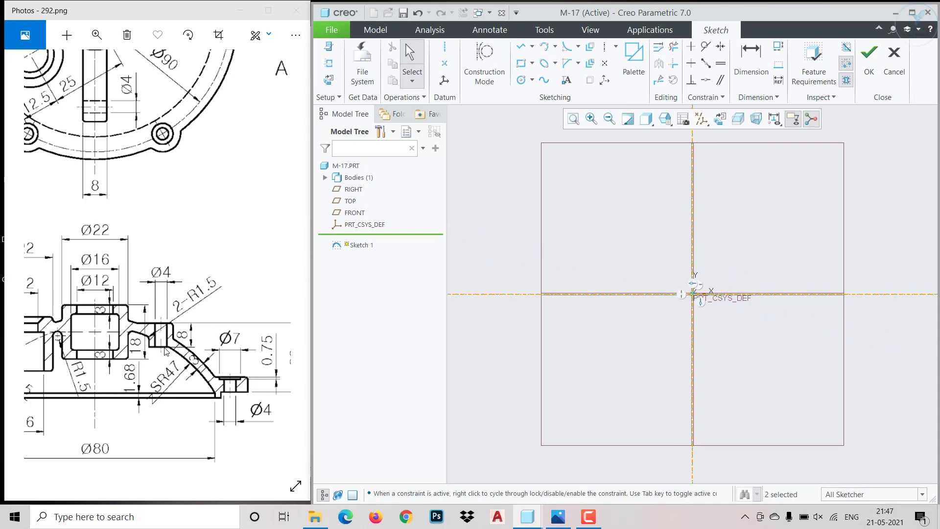
# Sketch the central hub's half-section to the right of the vertical centerline as a line chain: inner recess, bottom lip and lower outer wall
pyautogui.moveTo(169, 343); pyautogui.dragTo(178, 259)
pyautogui.moveTo(206, 326); pyautogui.dragTo(191, 331)
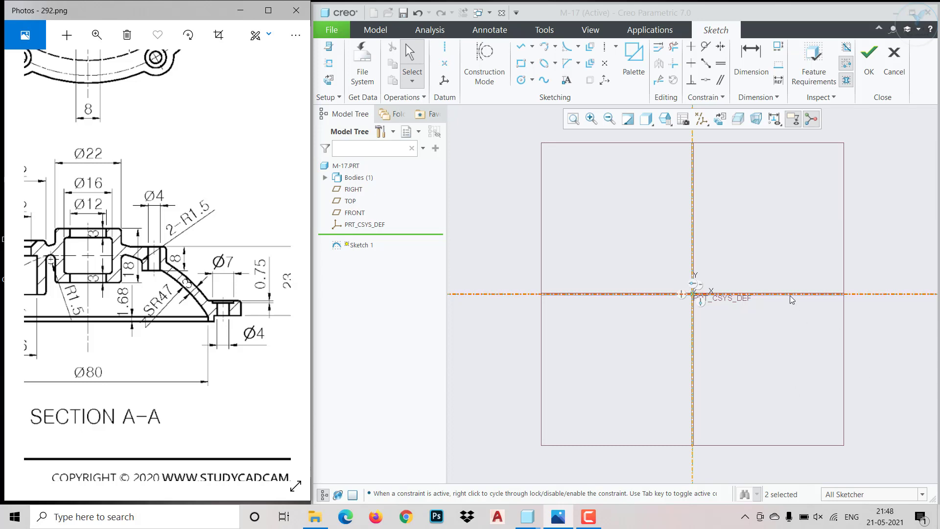
pyautogui.click(521, 49)
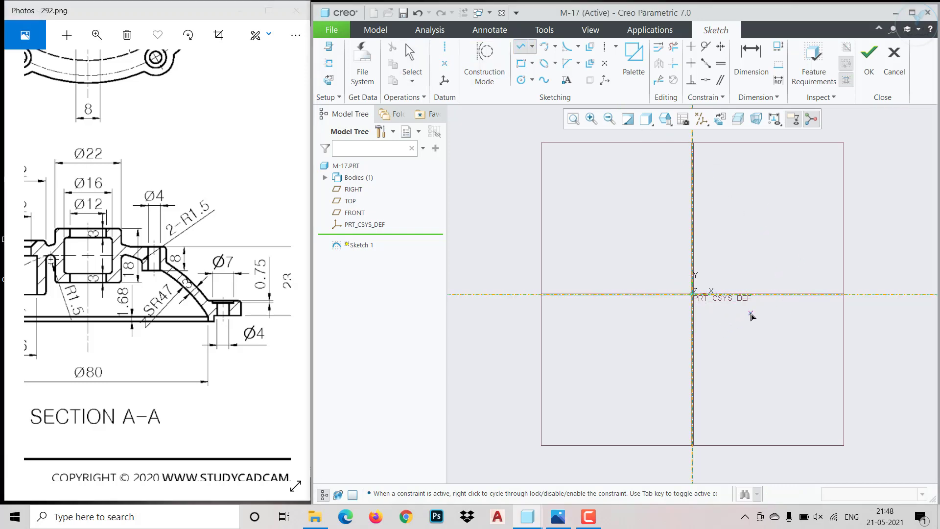
pyautogui.scroll(-4, 753, 311)
pyautogui.scroll(-1, 535, 236)
pyautogui.scroll(-1, 583, 261)
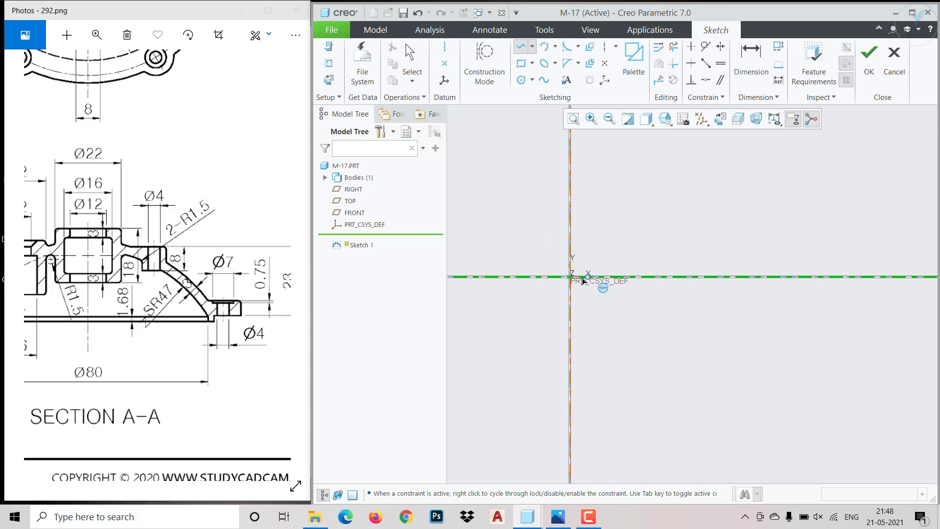
pyautogui.scroll(3, 604, 286)
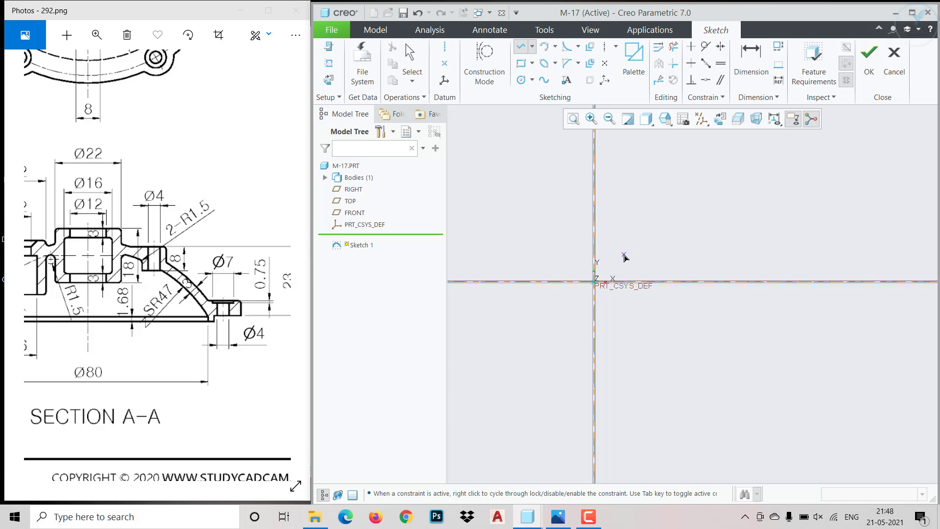
pyautogui.click(624, 254)
pyautogui.click(645, 254)
pyautogui.click(644, 335)
pyautogui.click(624, 335)
pyautogui.click(624, 354)
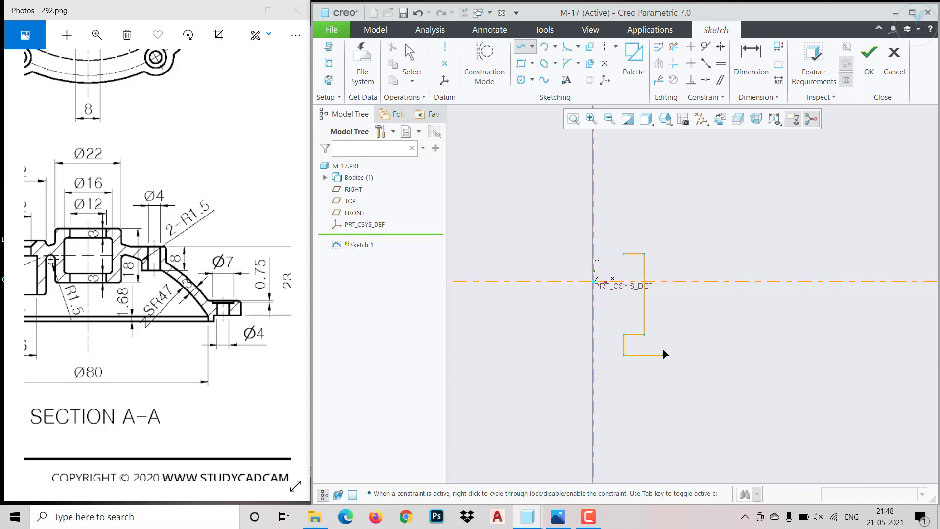
pyautogui.click(663, 355)
pyautogui.click(663, 305)
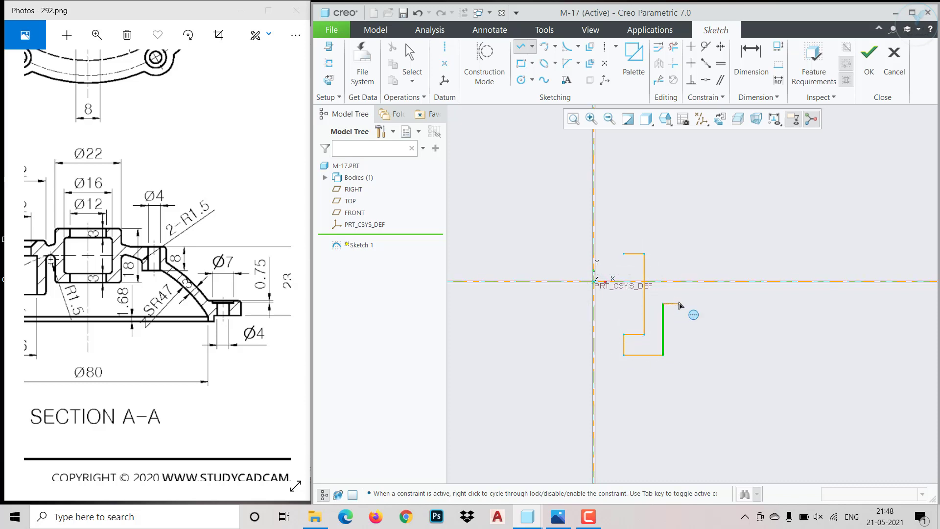
pyautogui.middleClick(680, 306)
pyautogui.middleClick(668, 298)
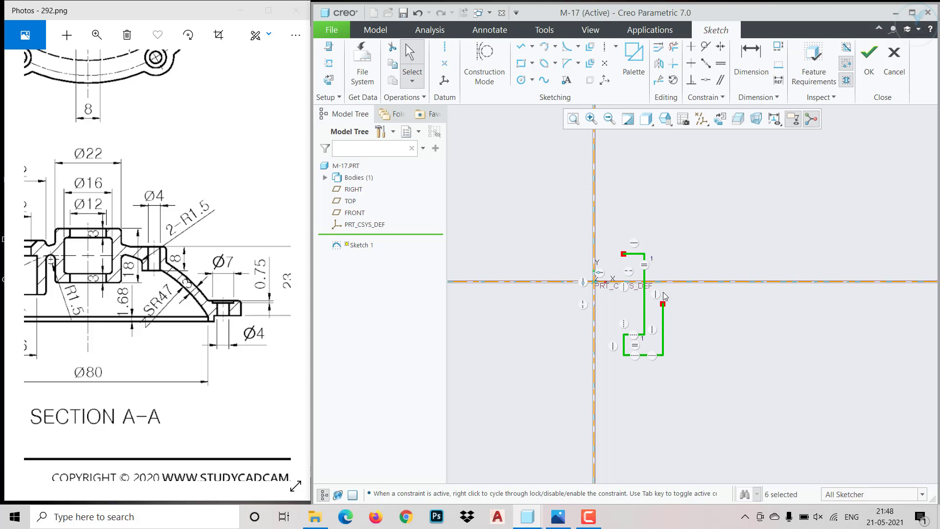
# Extend the hub profile from its upper open end with the top lip, top edge and a short upper outer wall
pyautogui.click(520, 49)
pyautogui.click(624, 254)
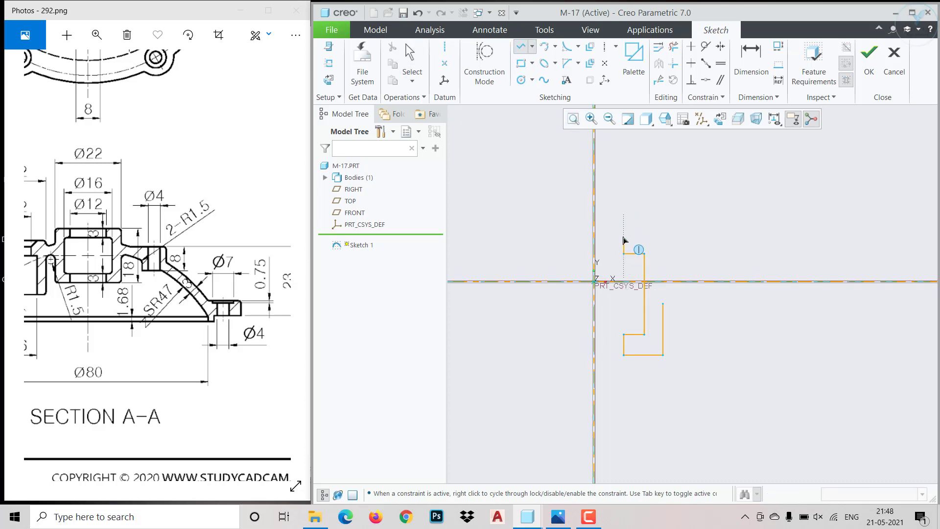
pyautogui.click(624, 233)
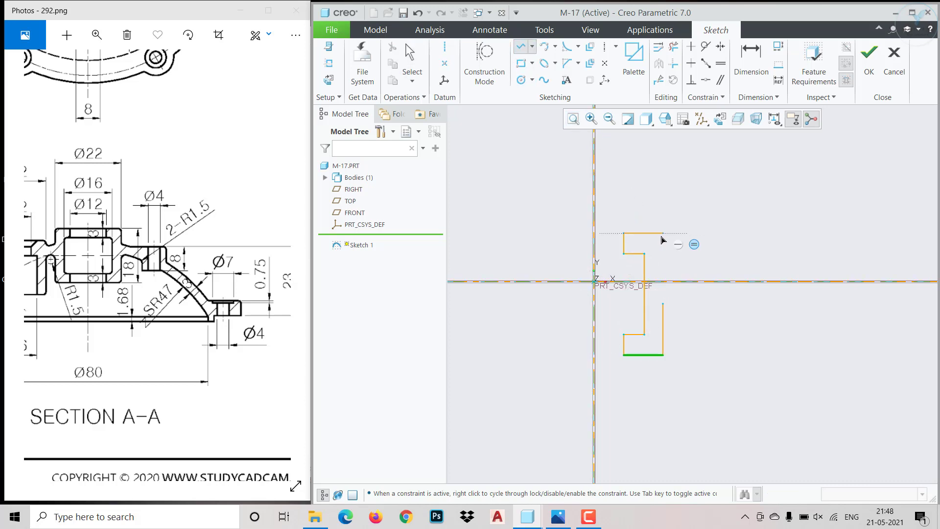
pyautogui.click(667, 239)
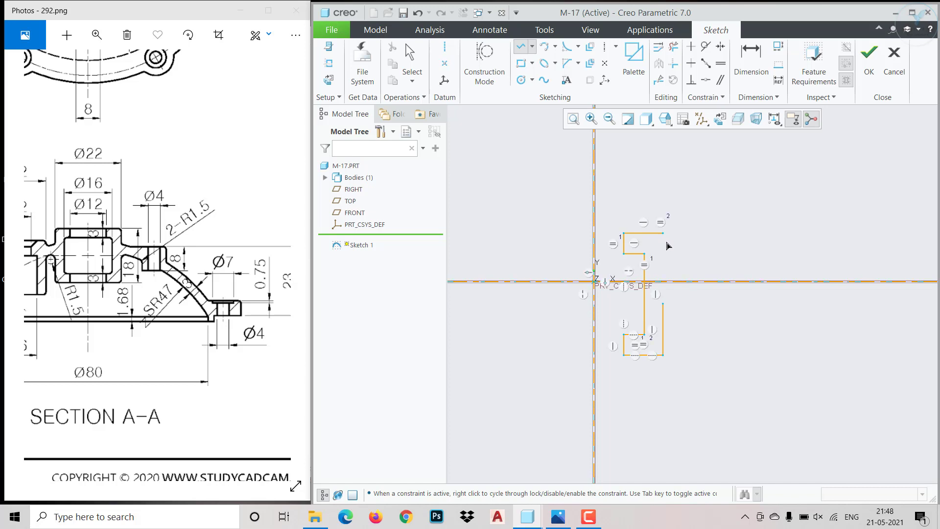
pyautogui.click(666, 257)
pyautogui.middleClick(704, 269)
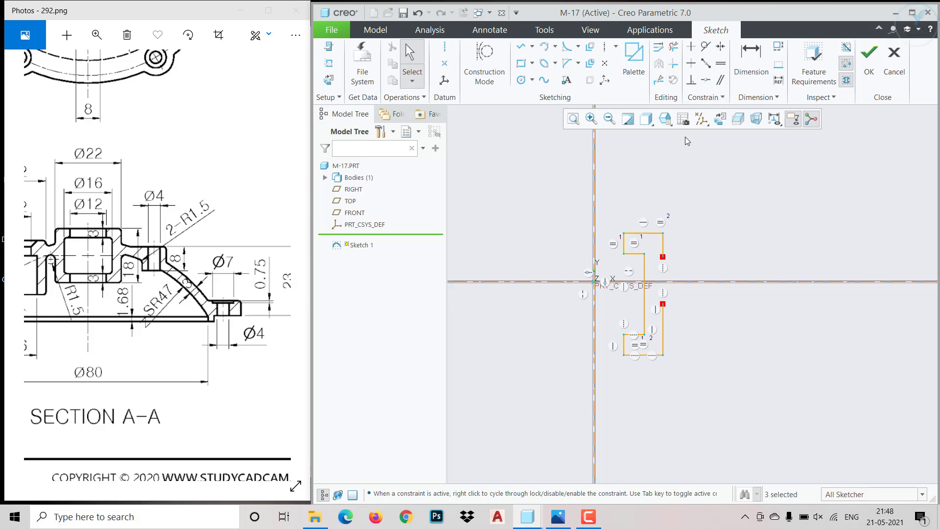
# Dimension the top lip's inner vertical edge 6 mm from the vertical centerline
pyautogui.click(755, 69)
pyautogui.scroll(-2, 618, 275)
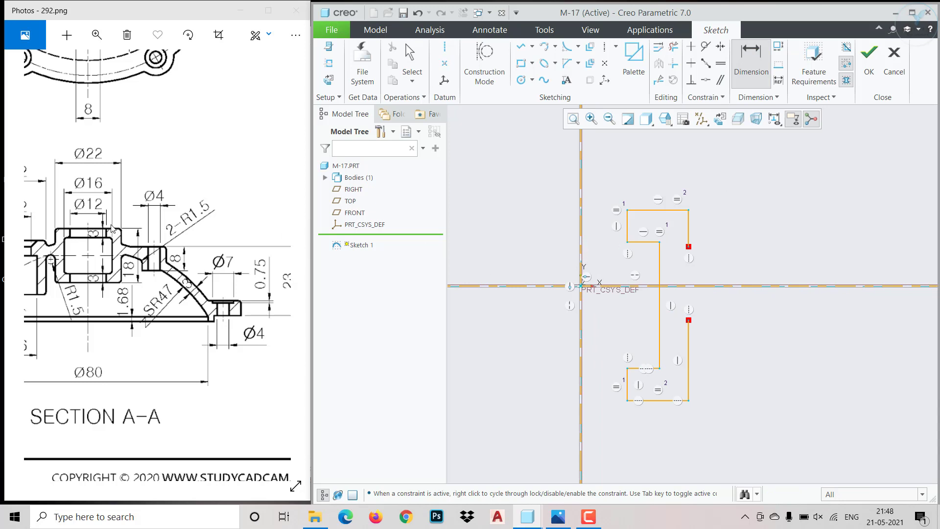
pyautogui.click(627, 230)
pyautogui.click(581, 219)
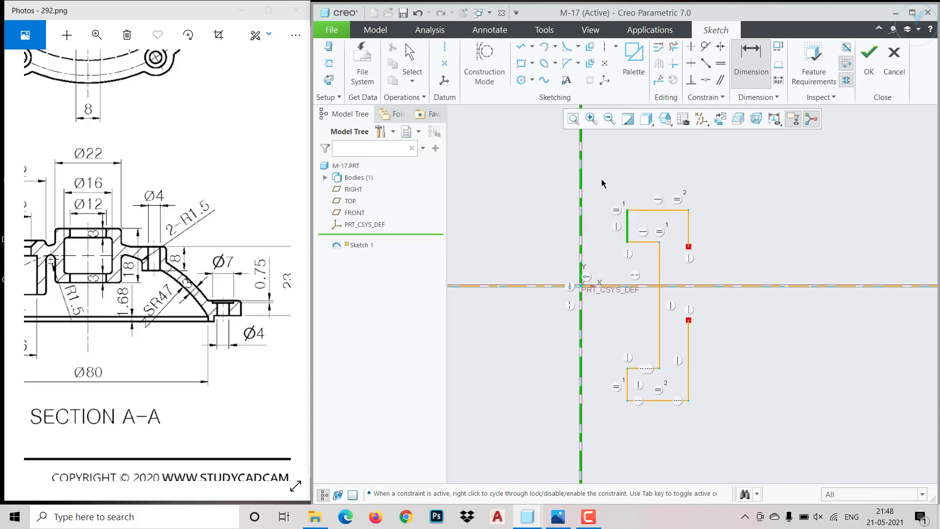
pyautogui.middleClick(602, 181)
pyautogui.write('6')
pyautogui.press('Return')
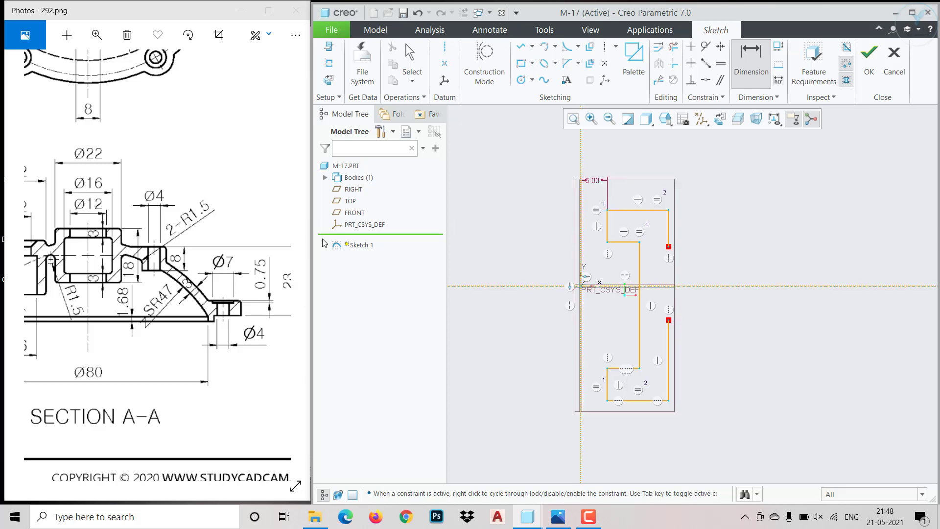
# Dimension the hub's upper outer wall line 8 mm from the vertical centerline
pyautogui.click(669, 229)
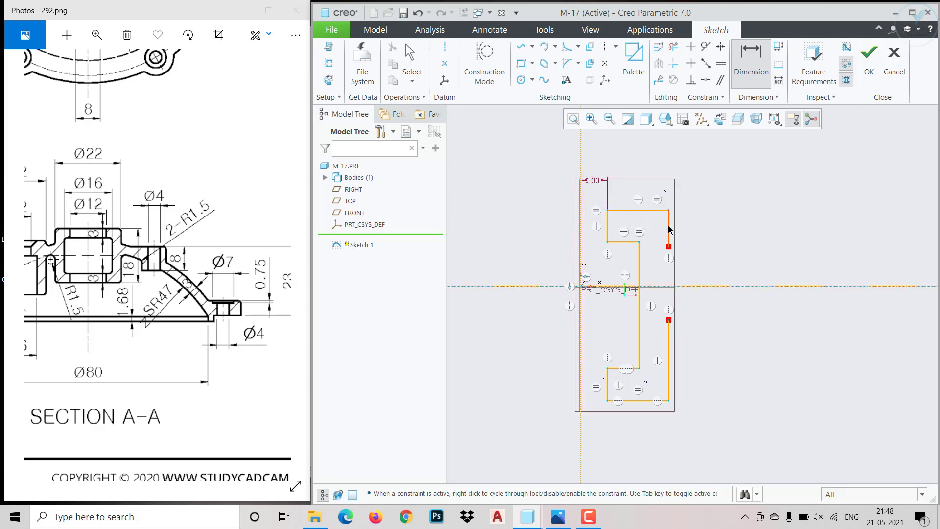
pyautogui.click(581, 164)
pyautogui.middleClick(618, 179)
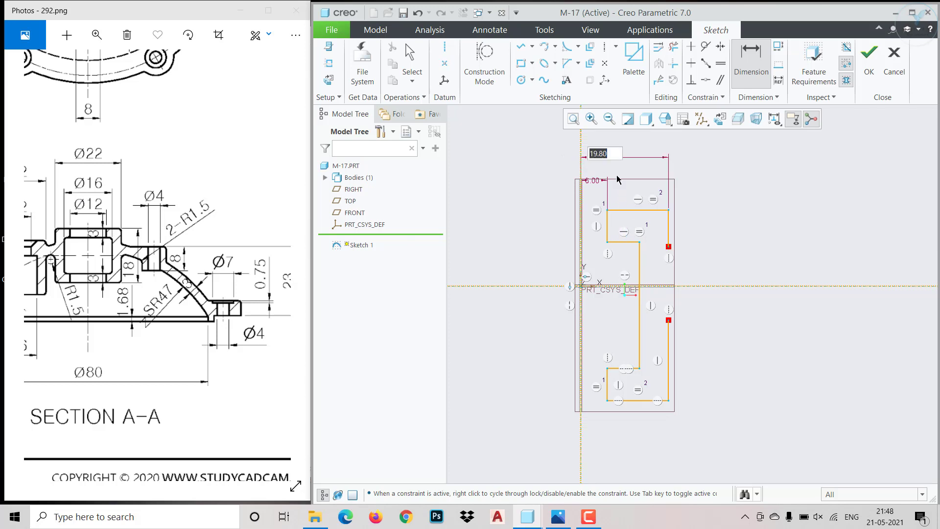
pyautogui.write('8')
pyautogui.press('Return')
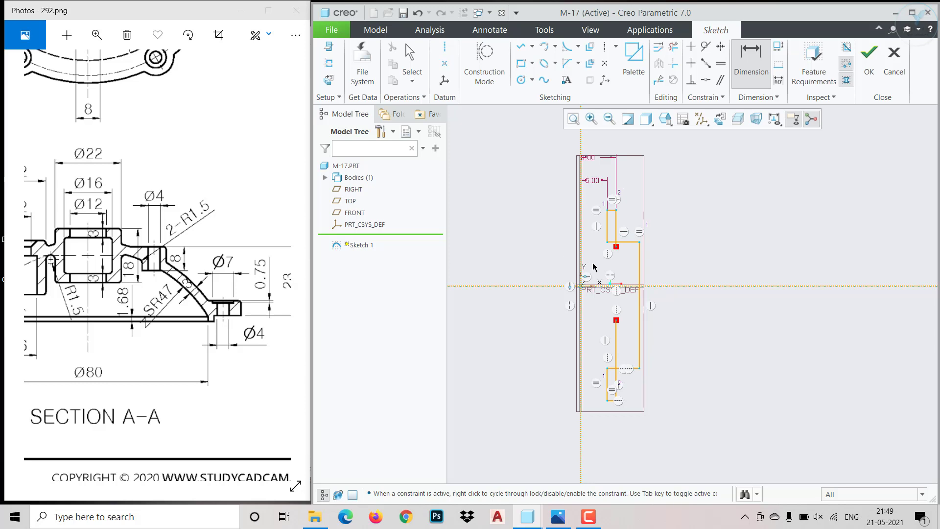
# Dimension the top lip's inner vertical edge to a length of 3 mm
pyautogui.scroll(-3, 612, 252)
pyautogui.click(599, 223)
pyautogui.middleClick(585, 218)
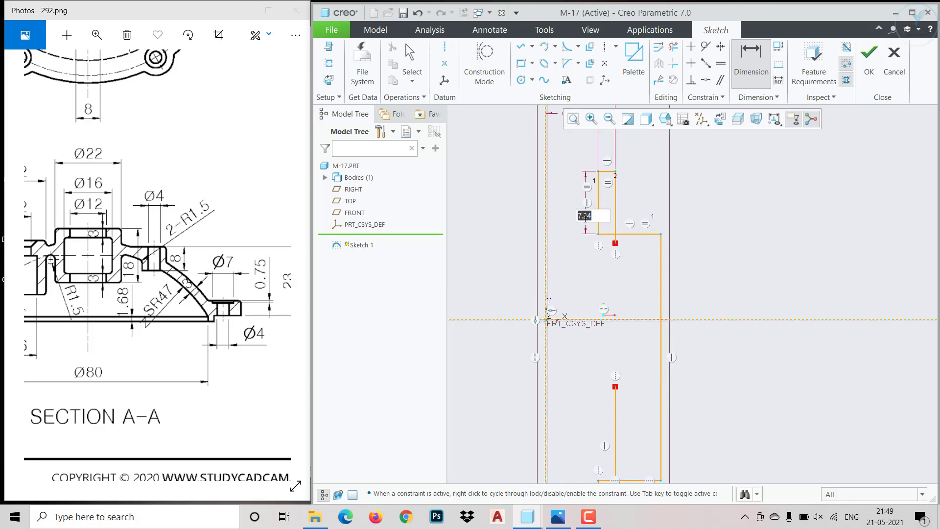
pyautogui.write('3')
pyautogui.press('Return')
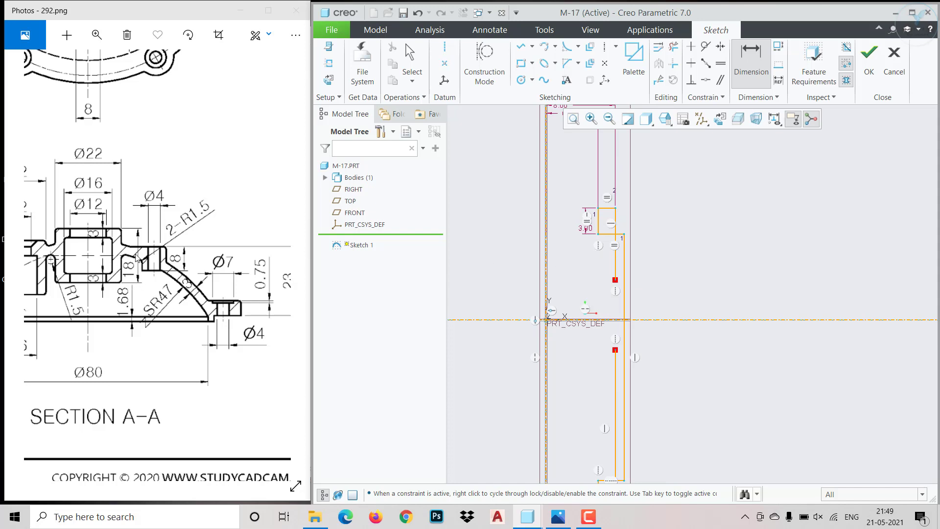
# Dimension the hub profile's overall height from top edge to bottom edge as 18 mm
pyautogui.scroll(1, 592, 241)
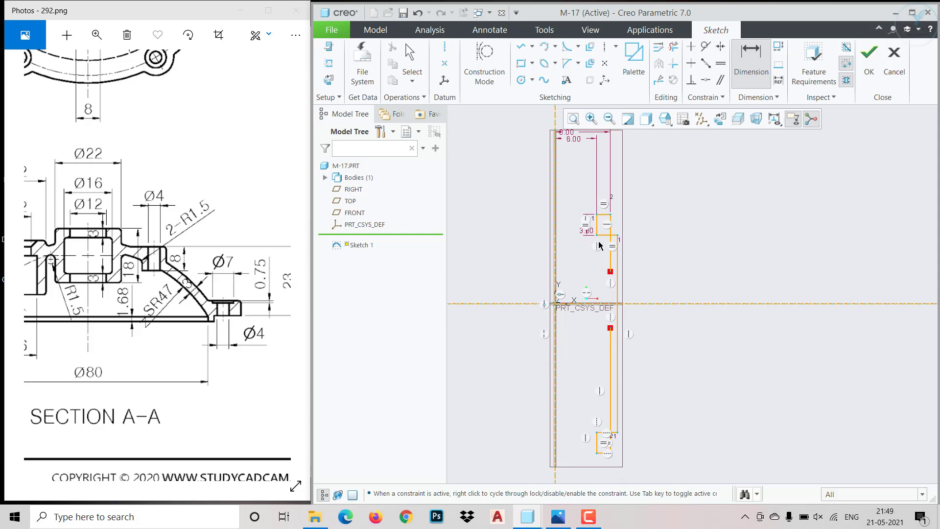
pyautogui.click(605, 216)
pyautogui.click(610, 453)
pyautogui.middleClick(705, 425)
pyautogui.write('18')
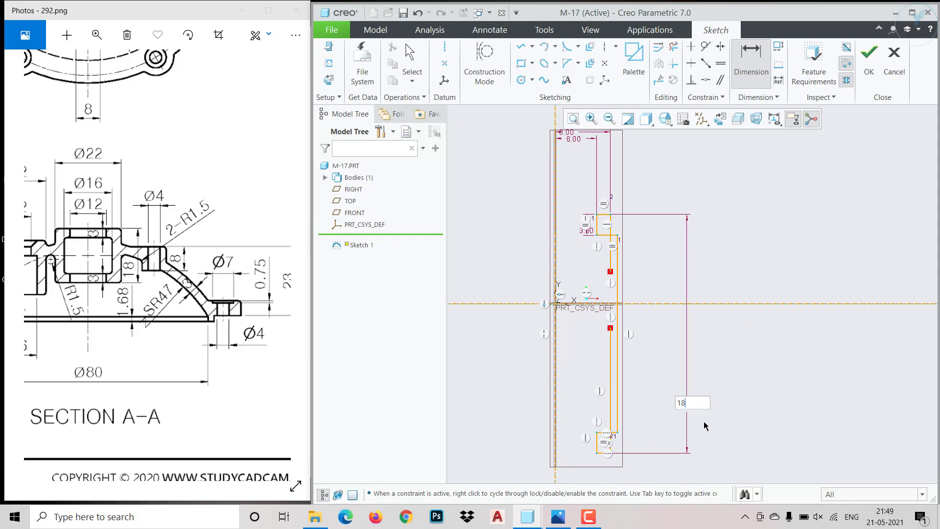
pyautogui.press('Return')
pyautogui.scroll(-3, 610, 326)
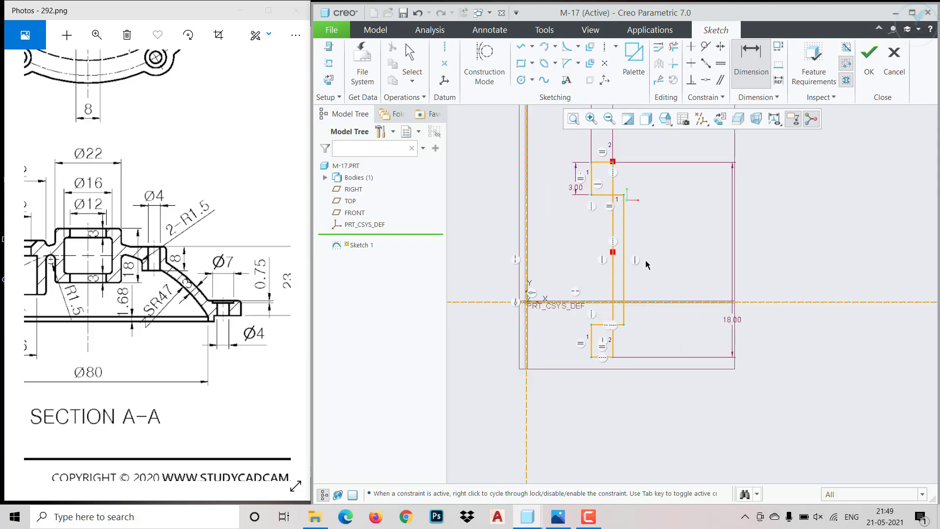
# Remove the equal-length constraint on the upper lip's ledge and move the hub's inner bore wall inside the outer wall
pyautogui.middleClick(627, 258)
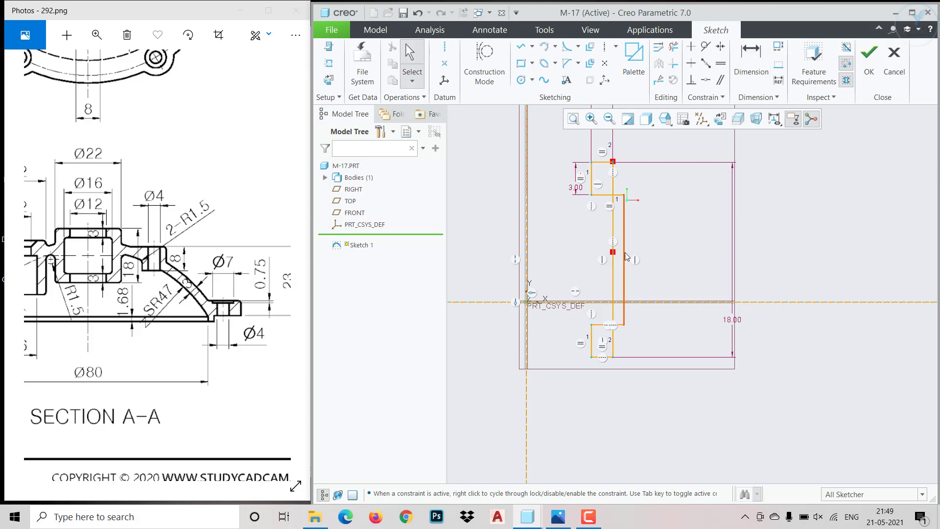
pyautogui.moveTo(625, 252); pyautogui.dragTo(599, 249)
pyautogui.scroll(-1, 609, 238)
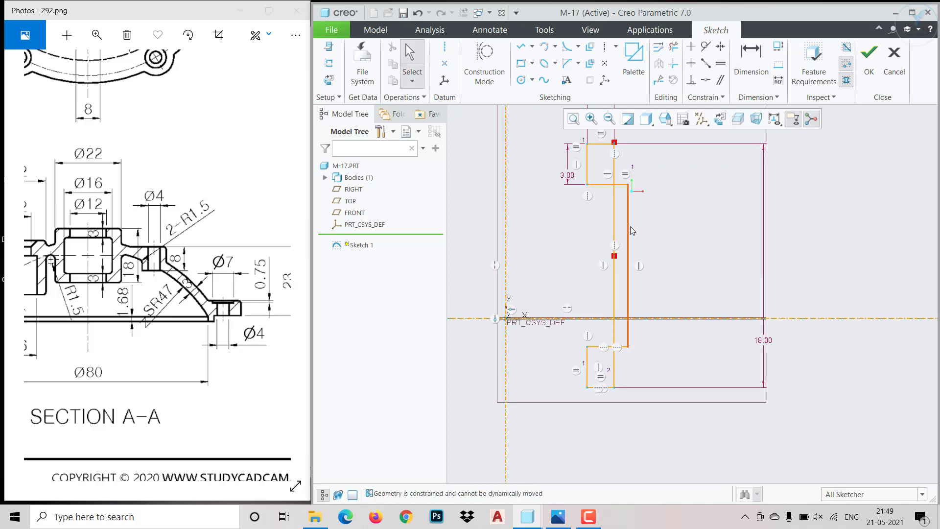
pyautogui.moveTo(622, 185)
pyautogui.mouseDown()
pyautogui.moveTo(591, 204)
pyautogui.moveTo(592, 178)
pyautogui.mouseUp()
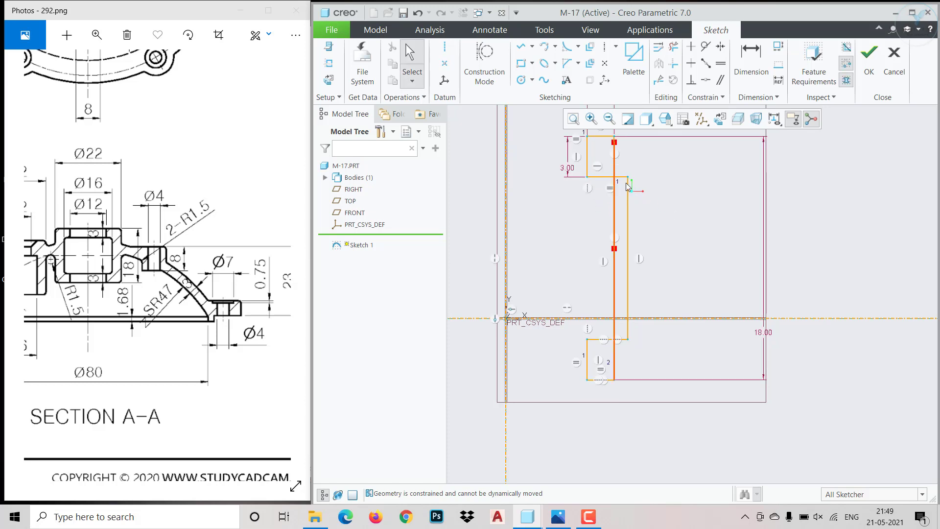
pyautogui.click(611, 189)
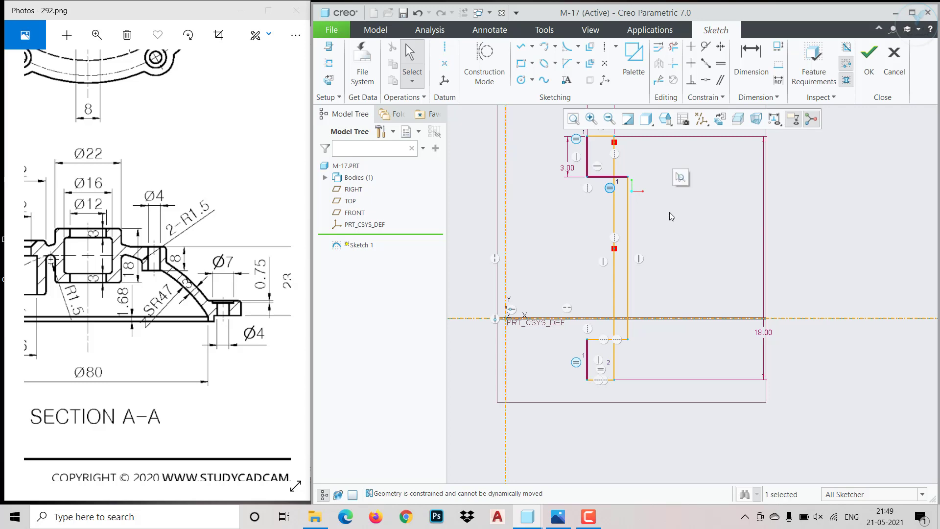
pyautogui.press('Delete')
pyautogui.moveTo(630, 206); pyautogui.dragTo(602, 203)
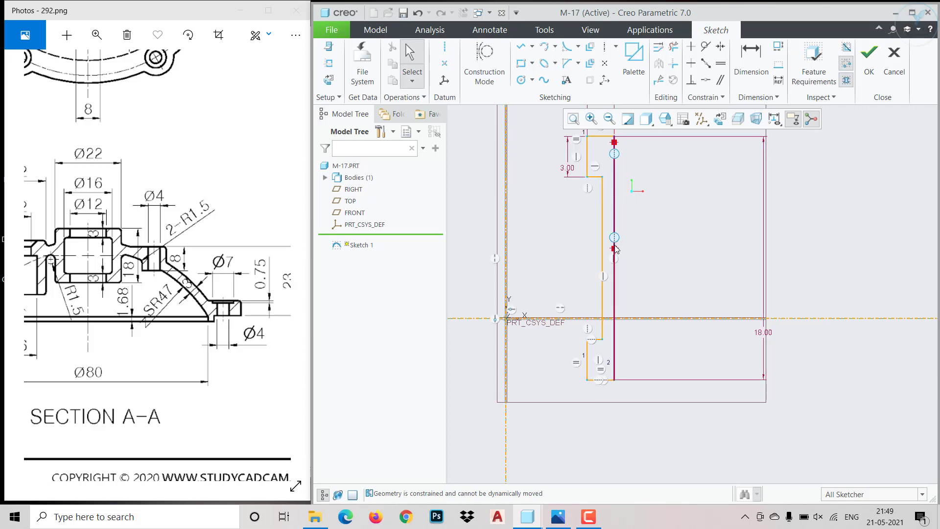
# Move the facing endpoints of the hub's two outer wall lines to leave a gap between the upper and lower segments
pyautogui.moveTo(614, 249); pyautogui.dragTo(614, 196)
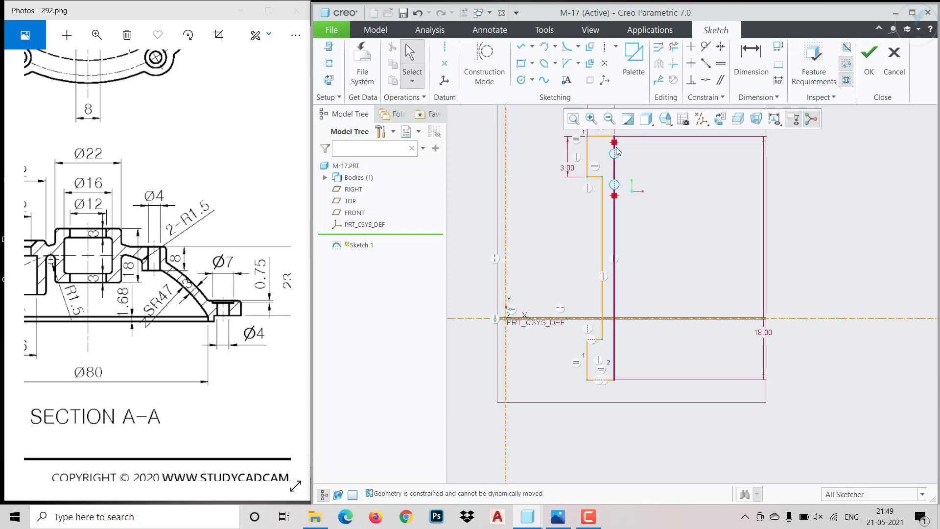
pyautogui.moveTo(614, 142); pyautogui.dragTo(628, 256)
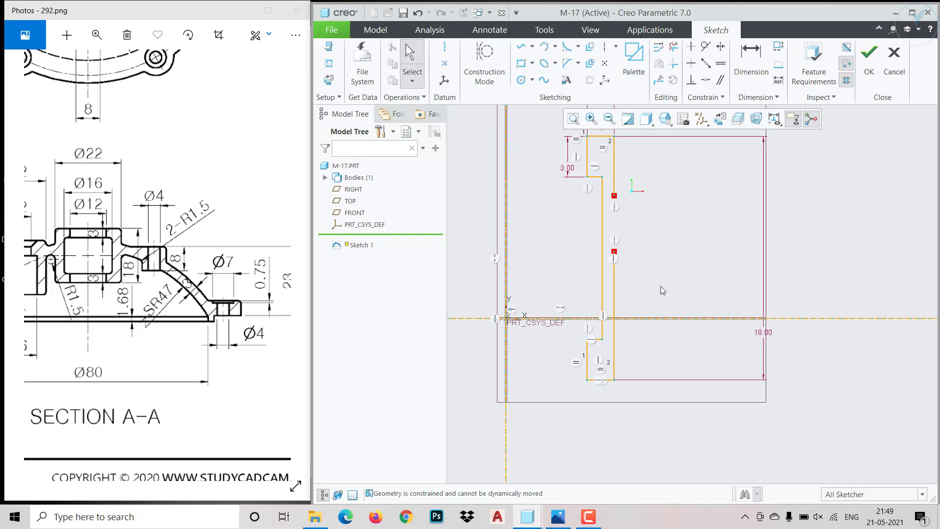
pyautogui.scroll(2, 661, 326)
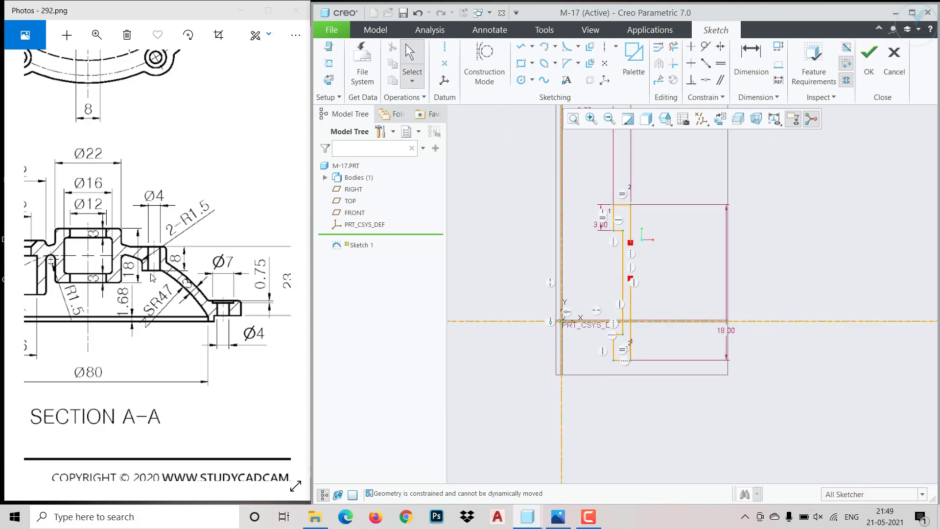
# Examine section A-A and the front view of the reference drawing for the hub, dome and rim dimensions
pyautogui.moveTo(104, 266); pyautogui.dragTo(166, 278)
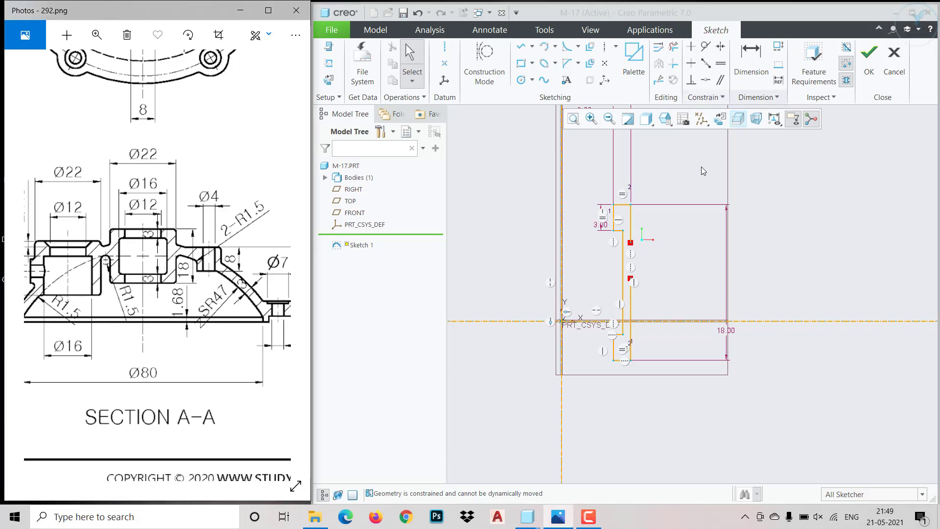
pyautogui.scroll(3, 622, 351)
pyautogui.click(619, 349)
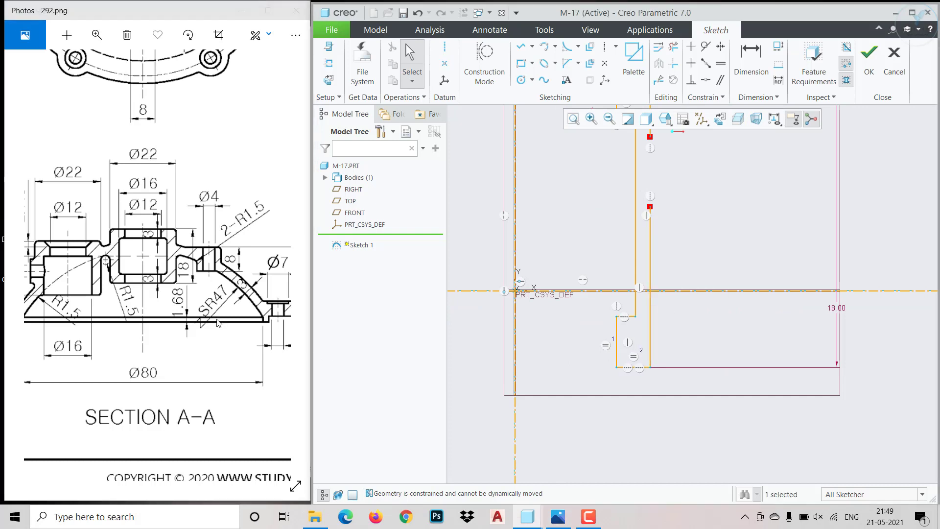
pyautogui.click(176, 263)
pyautogui.scroll(2, 175, 263)
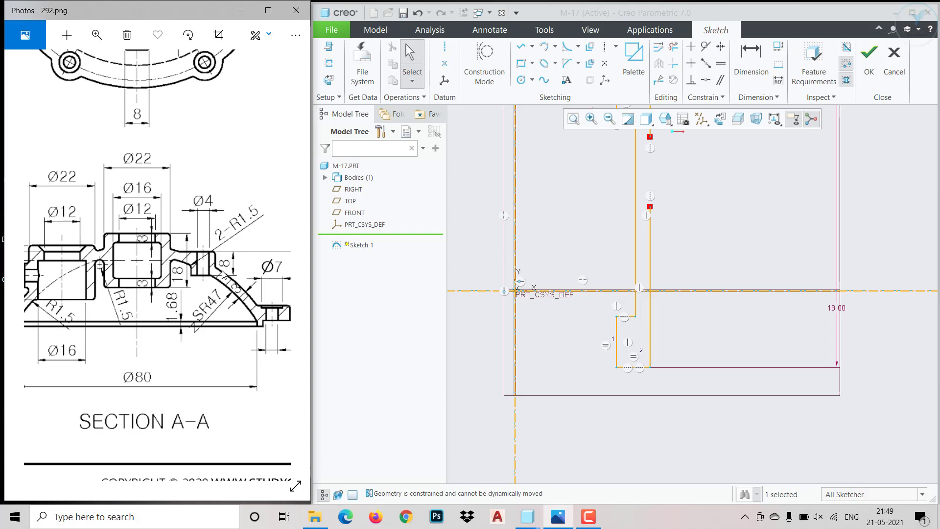
pyautogui.scroll(1, 245, 304)
pyautogui.scroll(3, 245, 304)
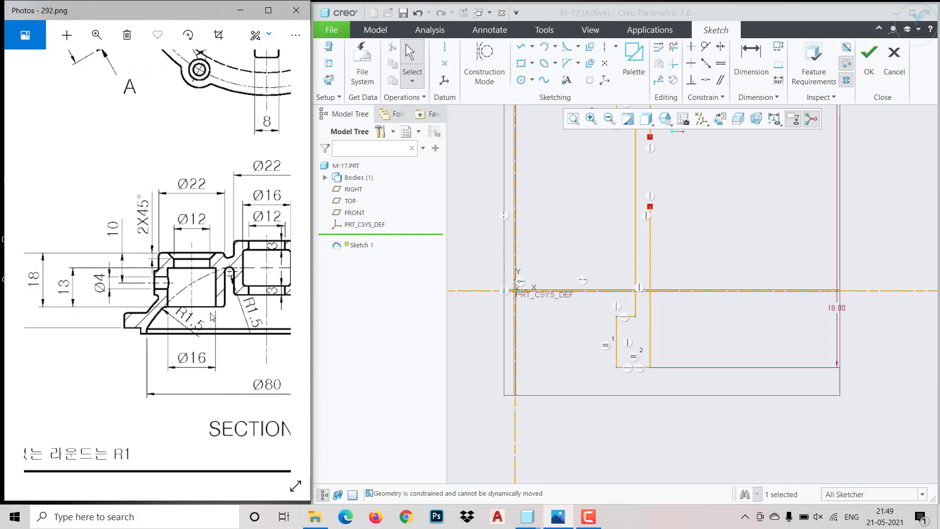
pyautogui.moveTo(206, 317); pyautogui.dragTo(173, 315)
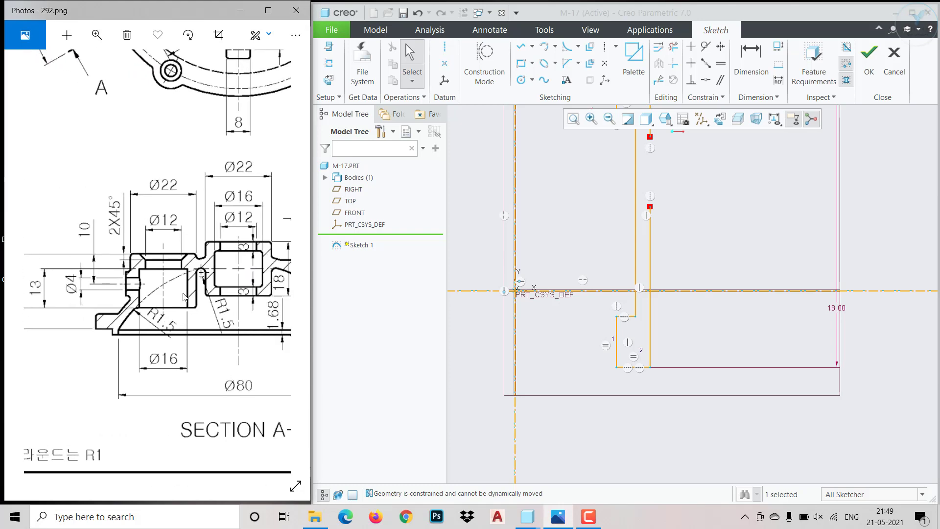
pyautogui.scroll(-3, 190, 306)
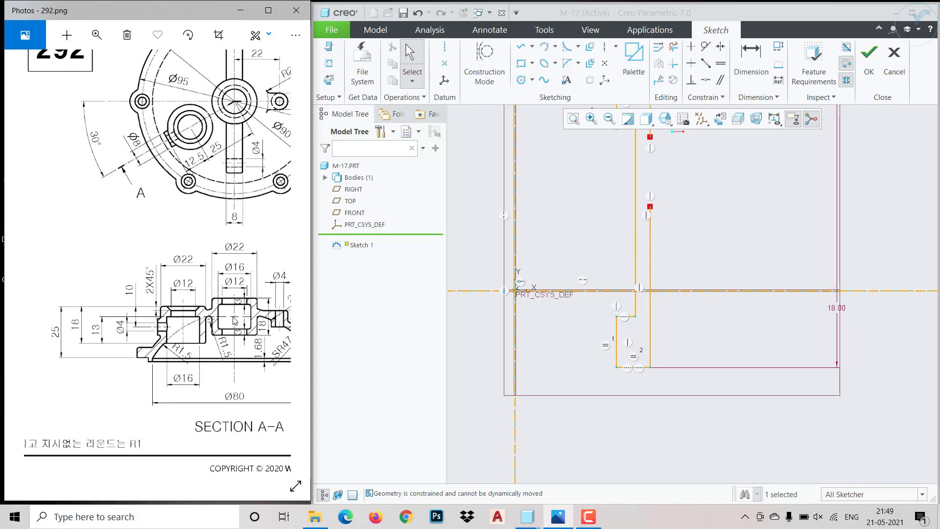
pyautogui.moveTo(253, 363)
pyautogui.mouseDown()
pyautogui.moveTo(190, 392)
pyautogui.moveTo(68, 383)
pyautogui.mouseUp()
pyautogui.moveTo(209, 331)
pyautogui.mouseDown()
pyautogui.moveTo(72, 302)
pyautogui.moveTo(149, 325)
pyautogui.moveTo(140, 323)
pyautogui.mouseUp()
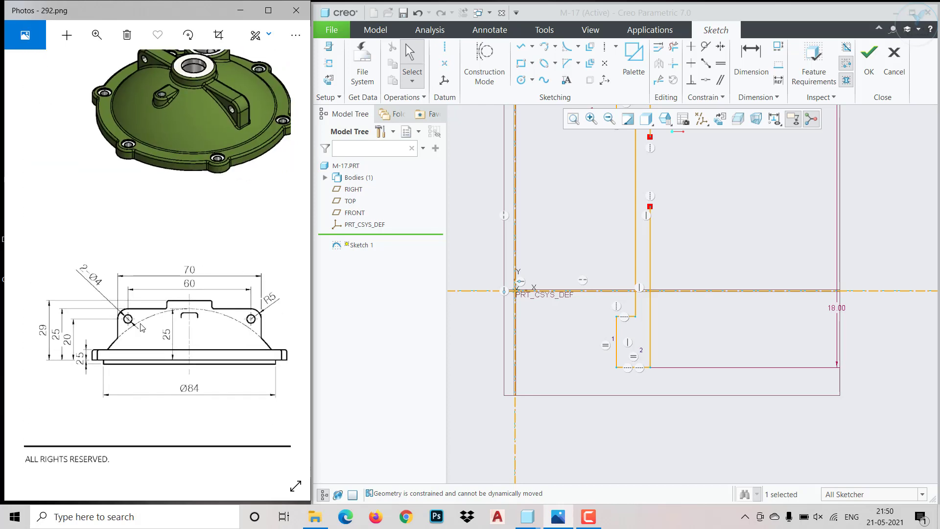
pyautogui.scroll(1, 142, 327)
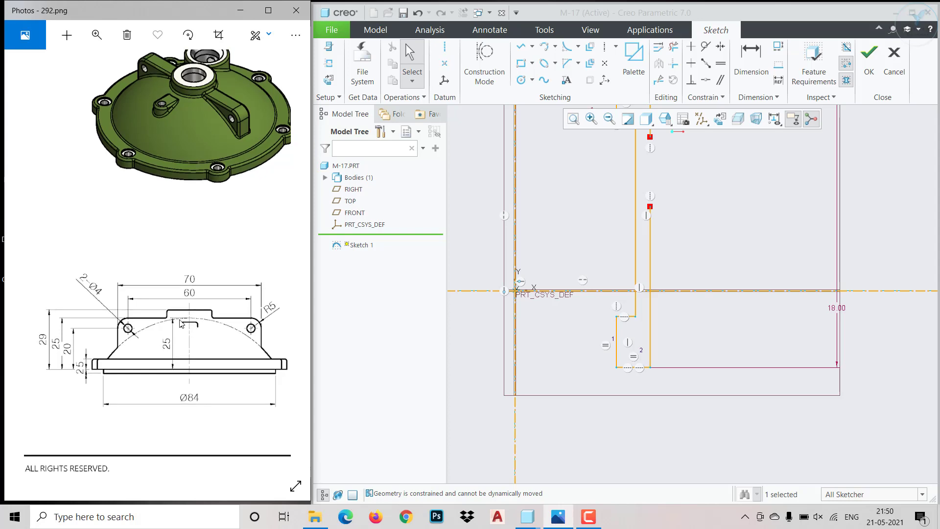
pyautogui.moveTo(113, 343); pyautogui.dragTo(213, 336)
pyautogui.scroll(3, 123, 332)
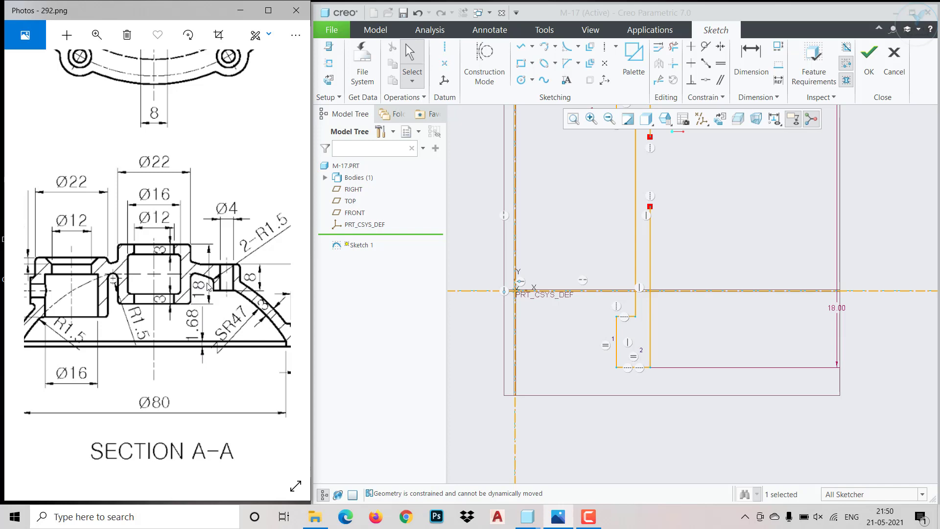
pyautogui.moveTo(256, 292); pyautogui.dragTo(189, 266)
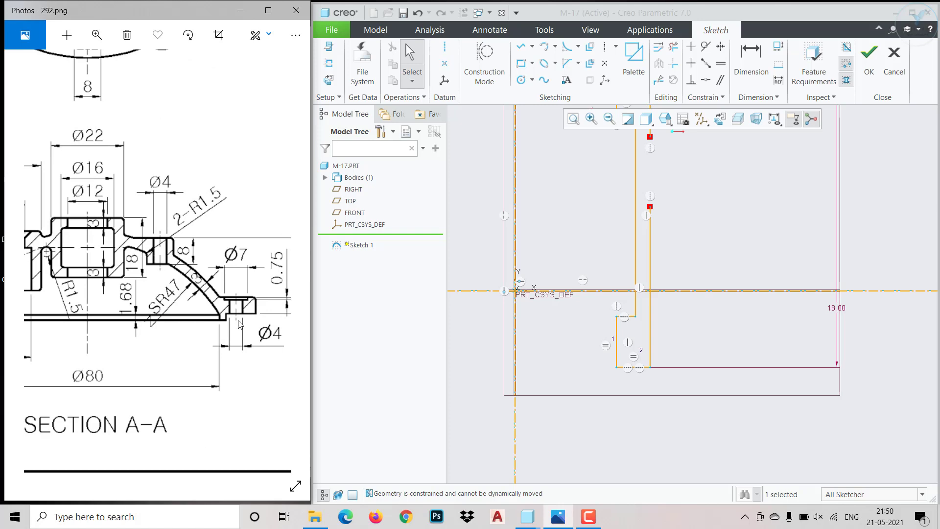
# Sketch a convex arc for the dome's underside from the upper end of the hub's lower outer wall down to the rim
pyautogui.click(547, 46)
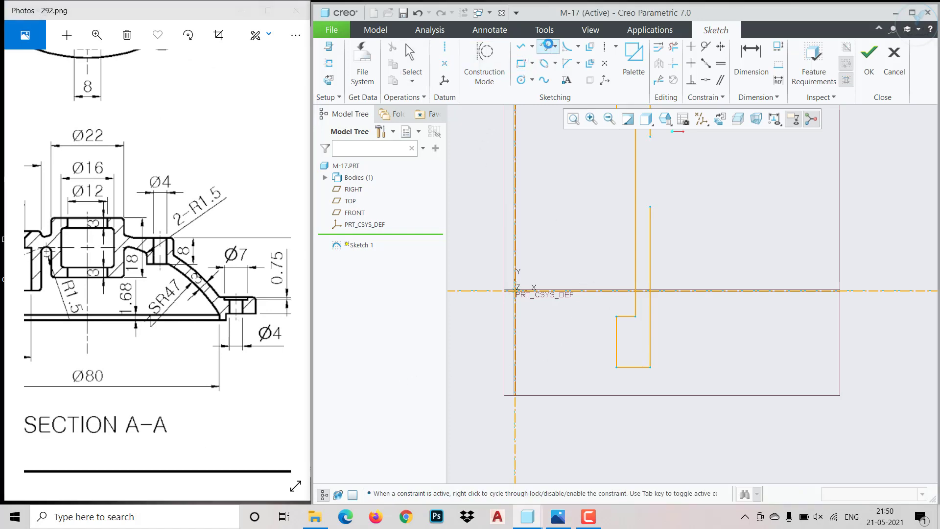
pyautogui.click(655, 210)
pyautogui.click(885, 375)
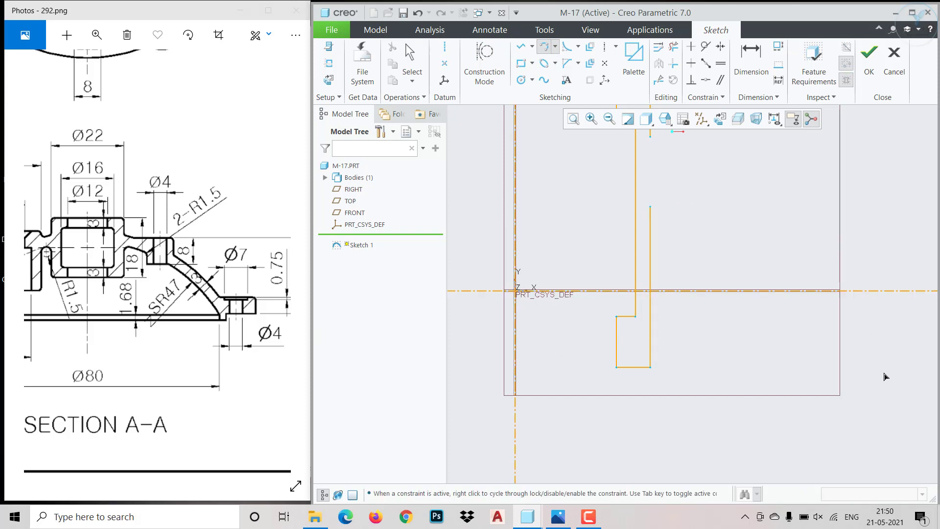
pyautogui.click(852, 300)
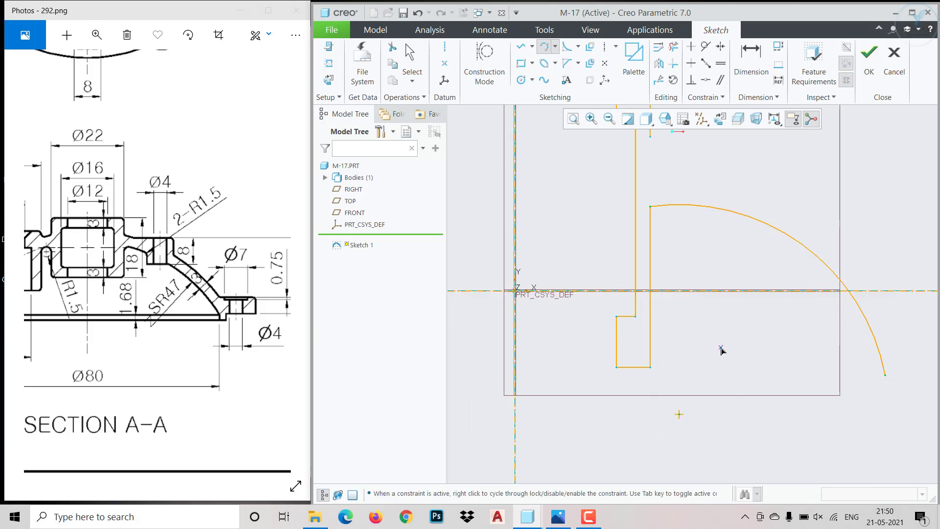
pyautogui.middleClick(685, 327)
pyautogui.click(685, 321)
# Sketch the rim profile from the arc's lower end as connected lines: a short downward step, an outward flange and an open-ended top edge
pyautogui.scroll(3, 690, 303)
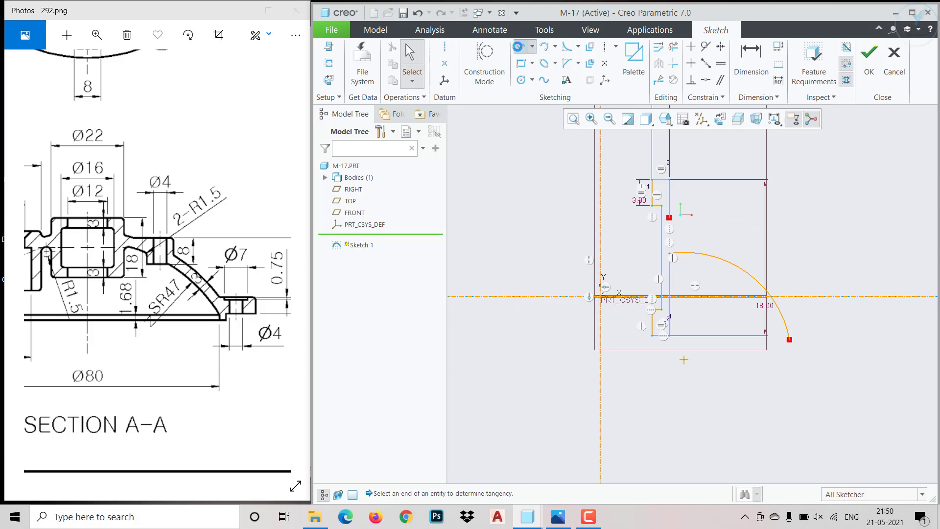
pyautogui.click(521, 46)
pyautogui.click(789, 340)
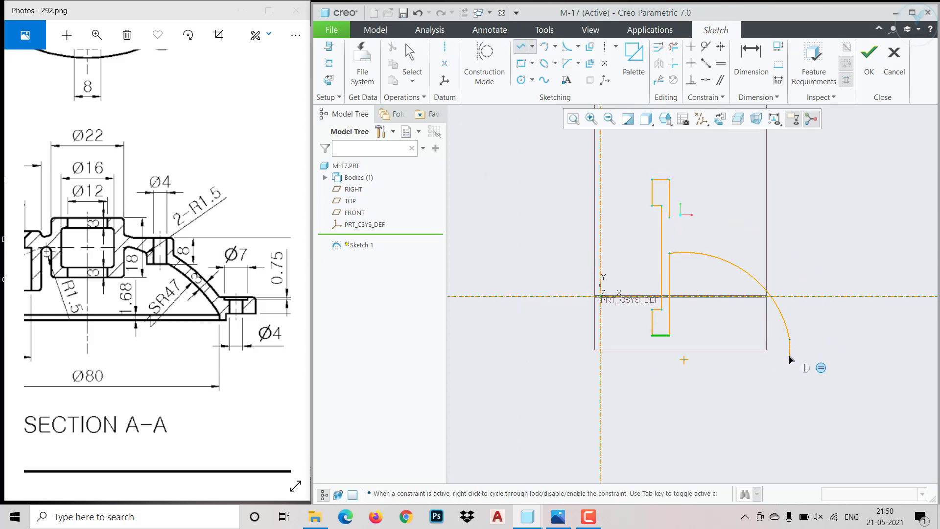
pyautogui.scroll(-3, 792, 358)
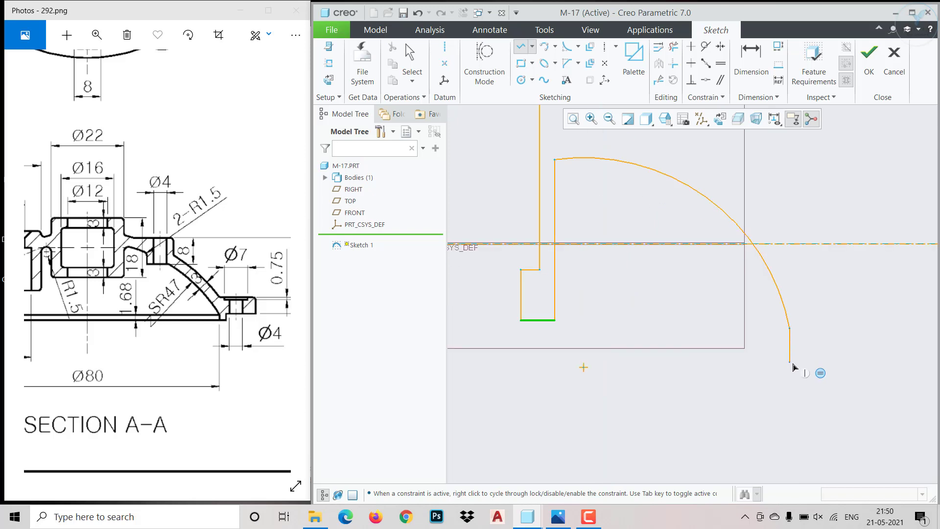
pyautogui.click(789, 362)
pyautogui.click(816, 362)
pyautogui.click(816, 328)
pyautogui.click(925, 328)
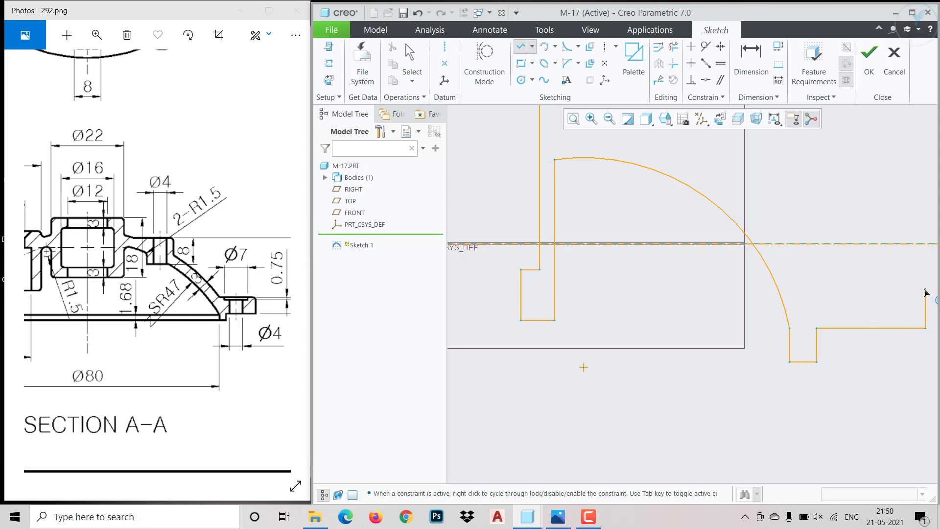
pyautogui.click(926, 285)
pyautogui.click(824, 286)
pyautogui.middleClick(823, 286)
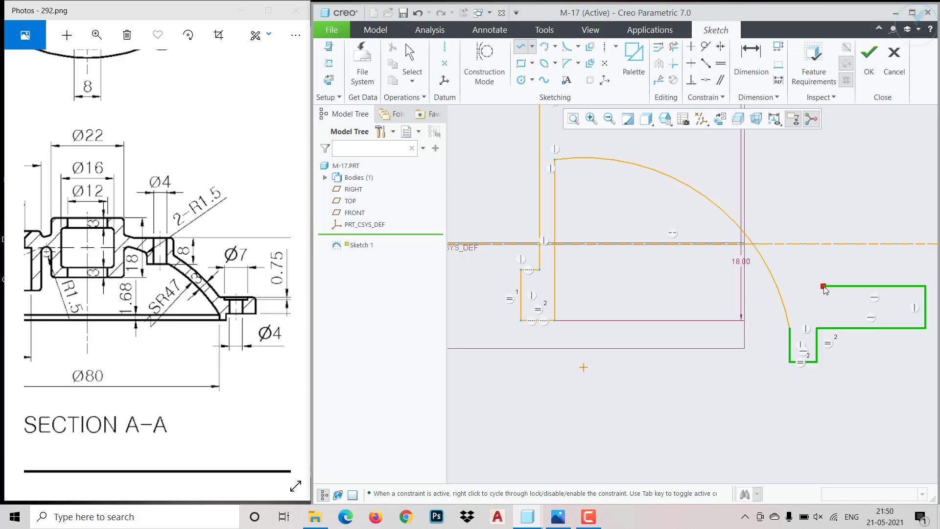
pyautogui.middleClick(824, 286)
# Try to dimension the dome arc's radius as 47 mm and shift the arc back toward the hub
pyautogui.scroll(3, 719, 314)
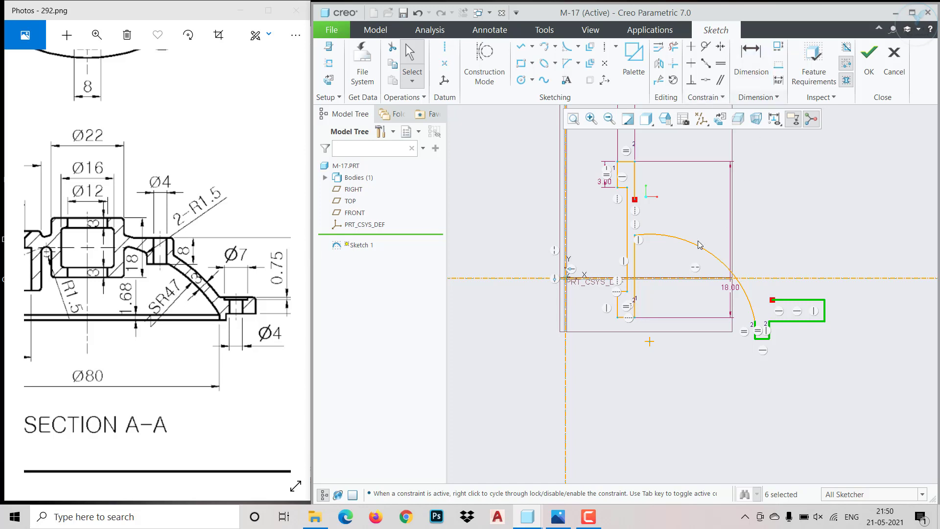
pyautogui.scroll(-2, 700, 244)
pyautogui.click(712, 238)
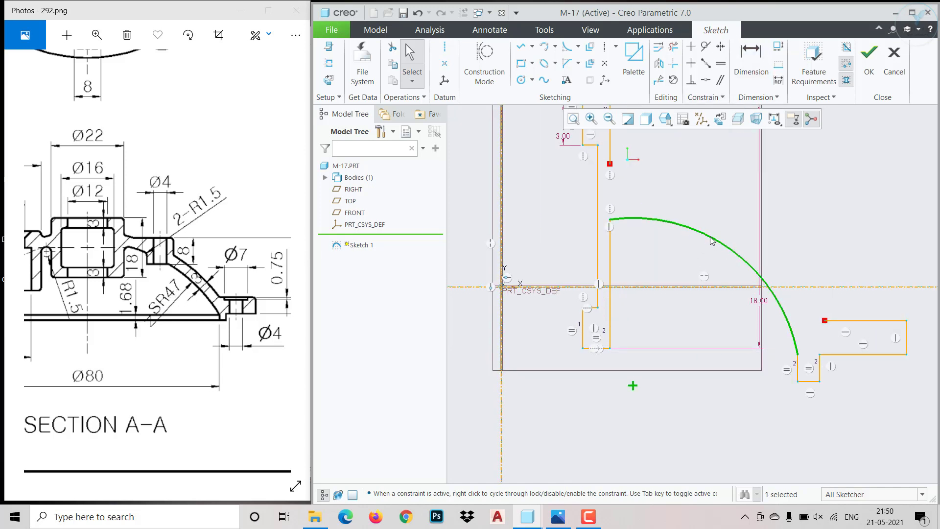
pyautogui.click(729, 207)
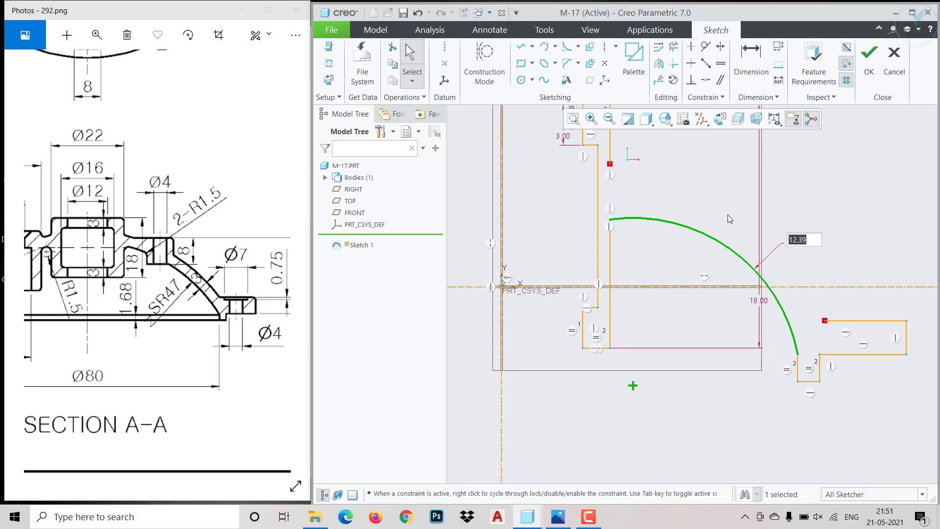
pyautogui.write('47')
pyautogui.press('Return')
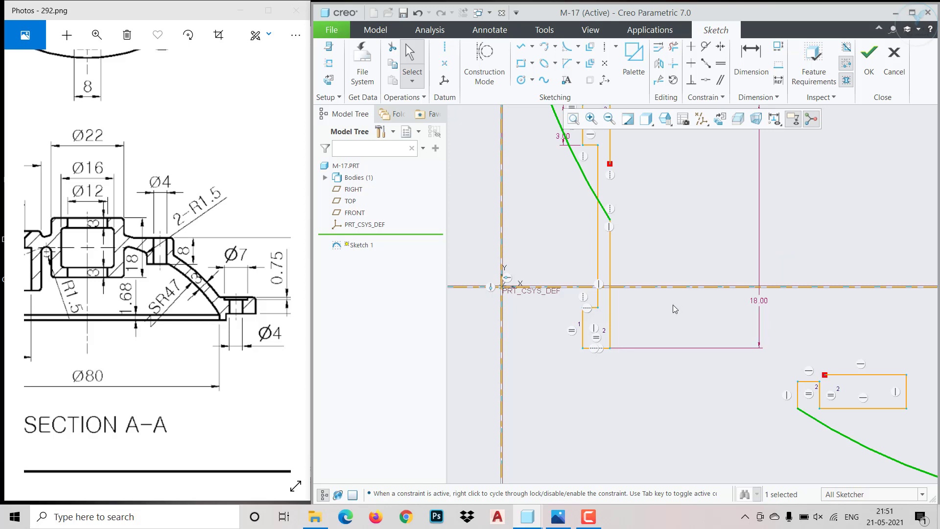
pyautogui.scroll(5, 678, 394)
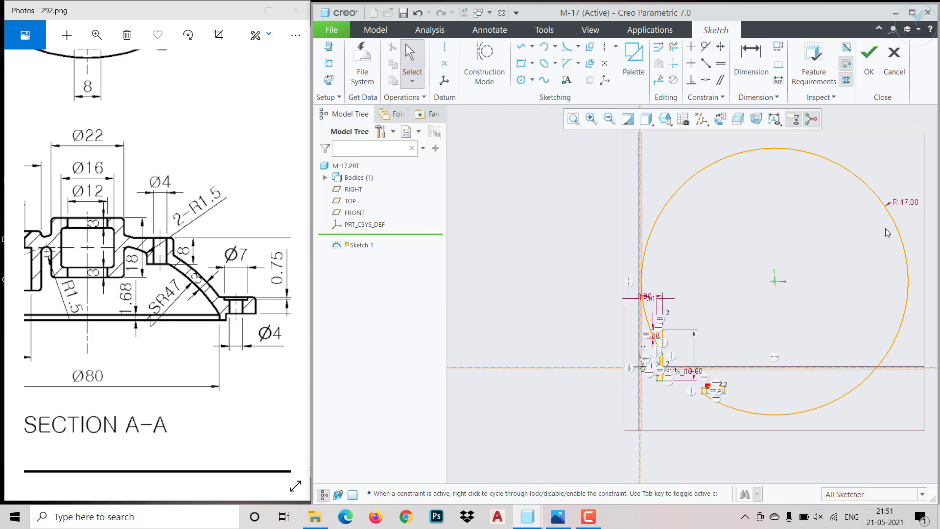
pyautogui.moveTo(898, 230); pyautogui.dragTo(839, 393)
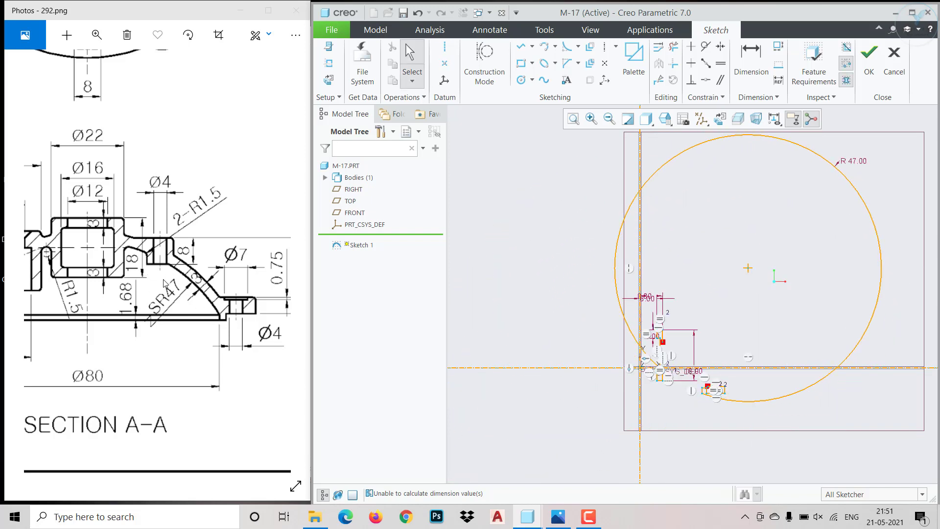
# Undo the arc's move and its 47 mm radius, and remove the arc's radius dimension
pyautogui.hotkey('ctrl', 'z')
pyautogui.hotkey('ctrl', 'z')
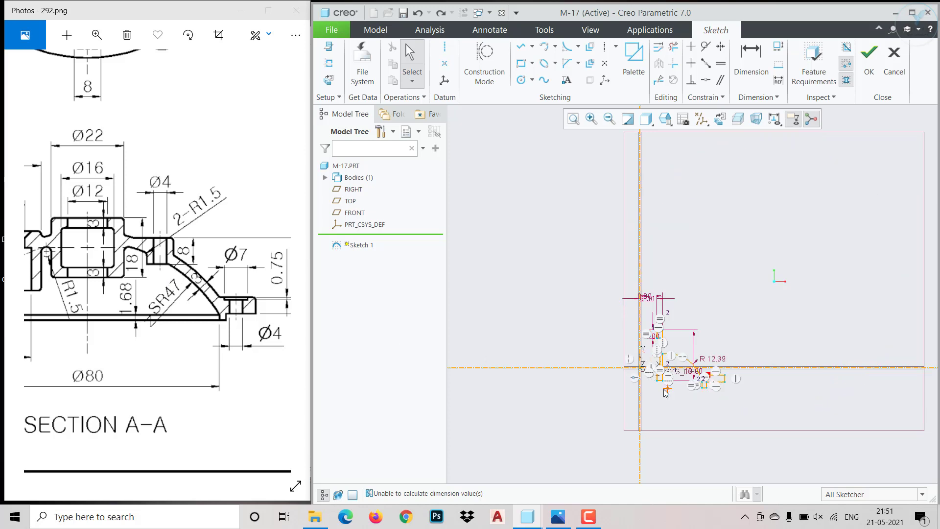
pyautogui.scroll(-3, 670, 387)
pyautogui.scroll(-2, 671, 334)
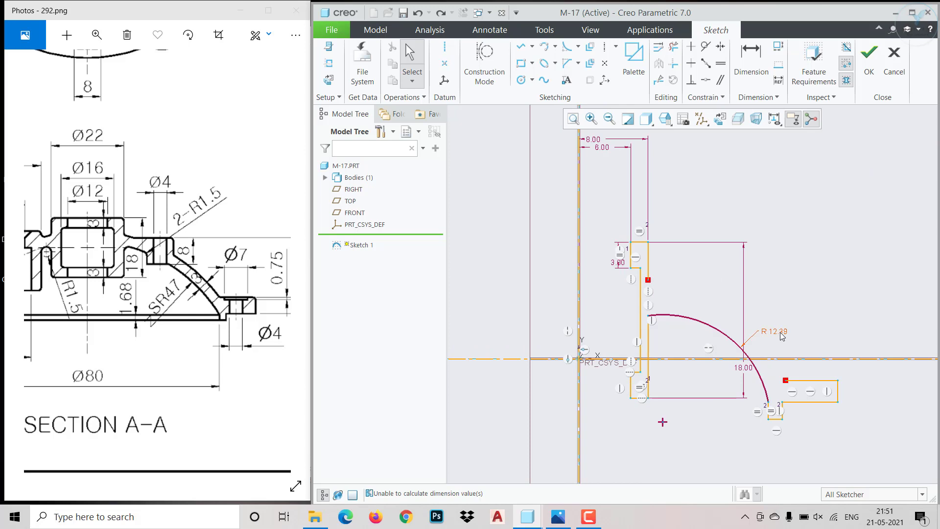
pyautogui.moveTo(783, 336); pyautogui.dragTo(807, 342)
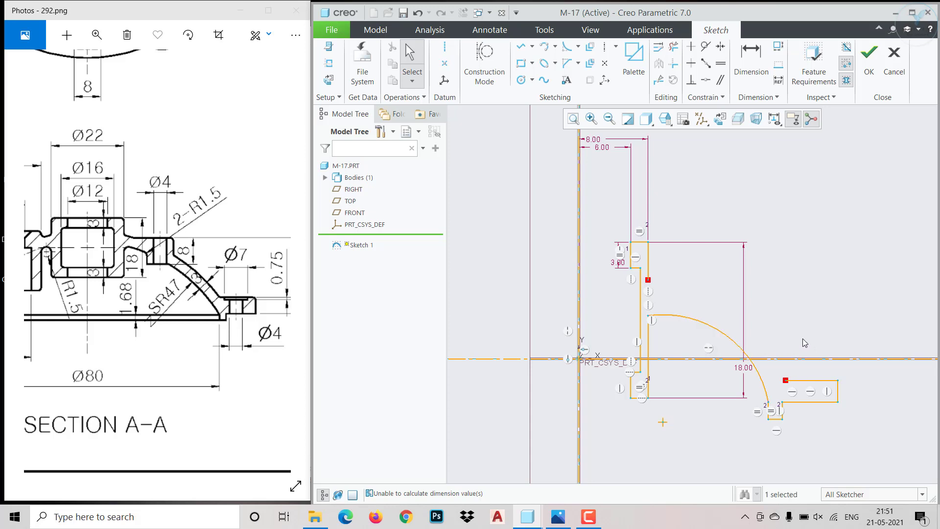
# Try to dimension the rim profile's lower inner corner 40 mm from the vertical axis, and delete that dimension
pyautogui.scroll(3, 749, 324)
pyautogui.moveTo(285, 335); pyautogui.dragTo(183, 321)
pyautogui.moveTo(76, 262); pyautogui.dragTo(152, 288)
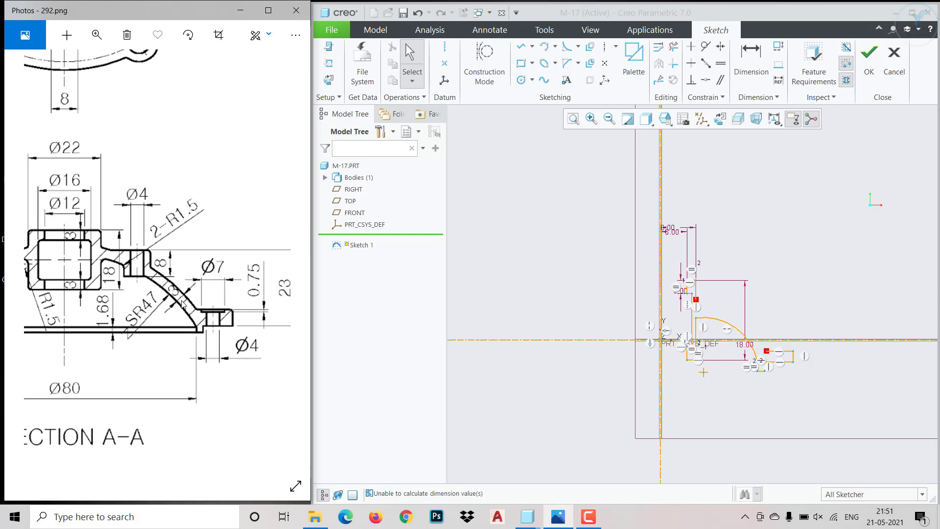
pyautogui.moveTo(169, 292); pyautogui.dragTo(222, 256)
pyautogui.moveTo(189, 315); pyautogui.dragTo(234, 316)
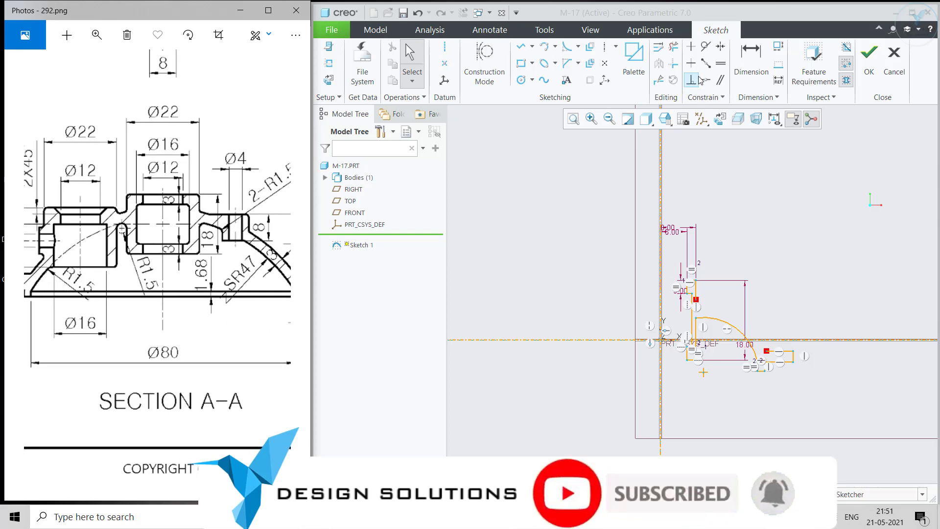
pyautogui.click(750, 62)
pyautogui.scroll(4, 726, 383)
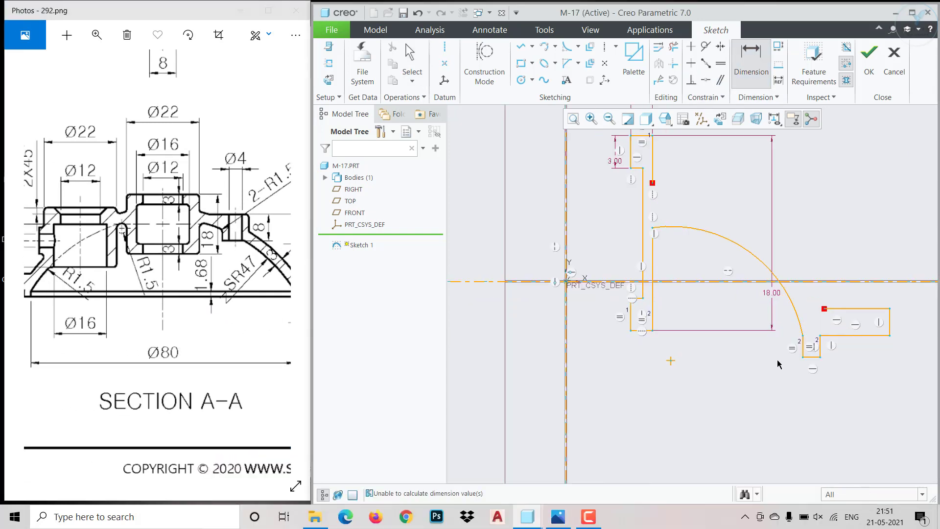
pyautogui.click(802, 358)
pyautogui.middleClick(623, 424)
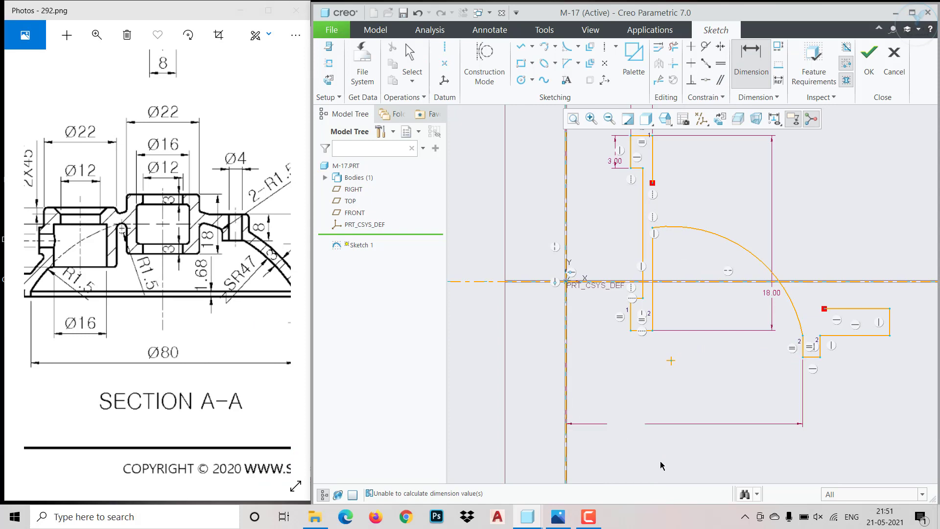
pyautogui.write('40')
pyautogui.press('Return')
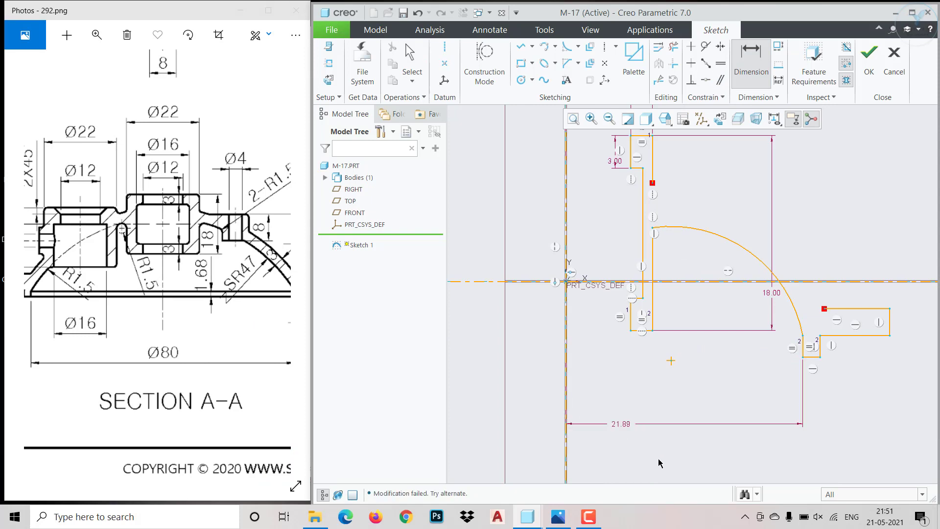
pyautogui.middleClick(660, 406)
pyautogui.click(627, 426)
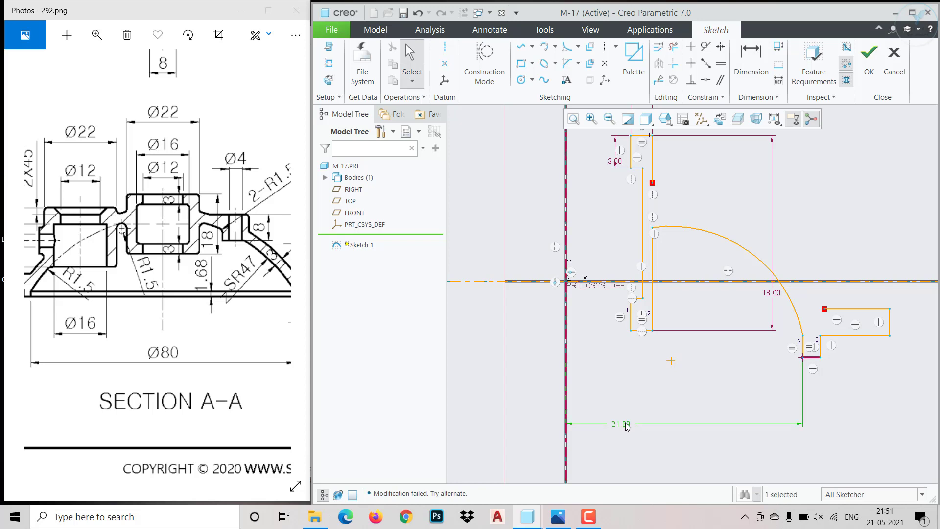
pyautogui.press('Delete')
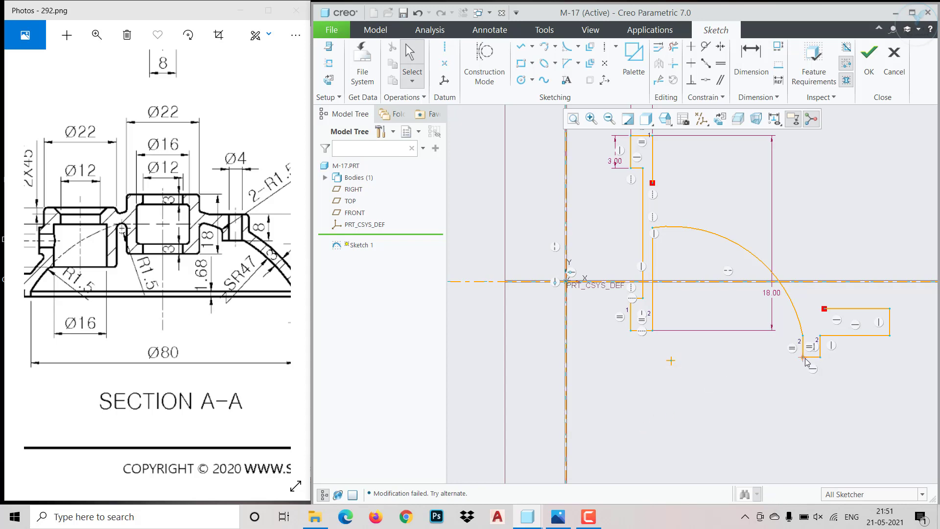
# Pull the rim profile's corners and segments outward from the hub so its flange steps beyond the bottom line, and delete the dome arc
pyautogui.moveTo(804, 357); pyautogui.dragTo(904, 406)
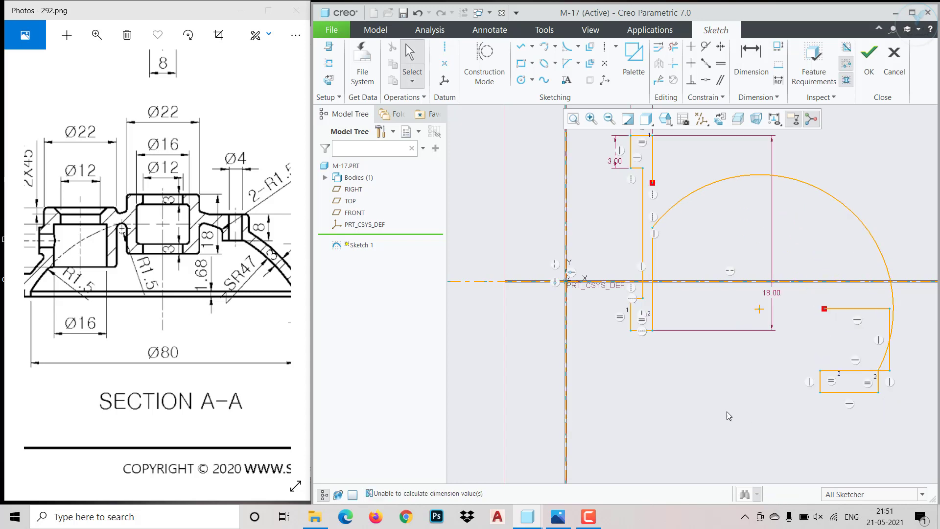
pyautogui.scroll(3, 726, 411)
pyautogui.scroll(-2, 865, 388)
pyautogui.moveTo(724, 405); pyautogui.dragTo(833, 397)
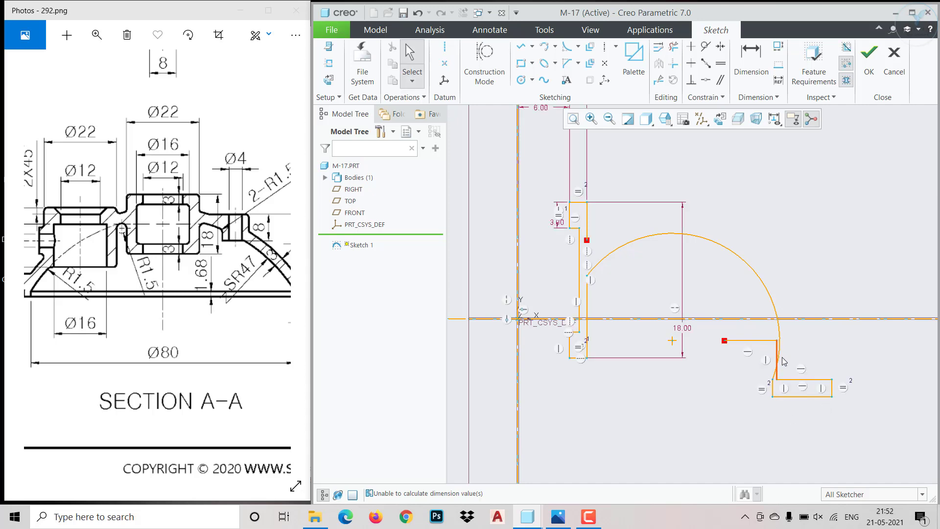
pyautogui.moveTo(782, 358); pyautogui.dragTo(874, 357)
pyautogui.moveTo(726, 342); pyautogui.dragTo(845, 348)
pyautogui.moveTo(770, 297)
pyautogui.mouseDown()
pyautogui.moveTo(741, 330)
pyautogui.moveTo(762, 289)
pyautogui.mouseUp()
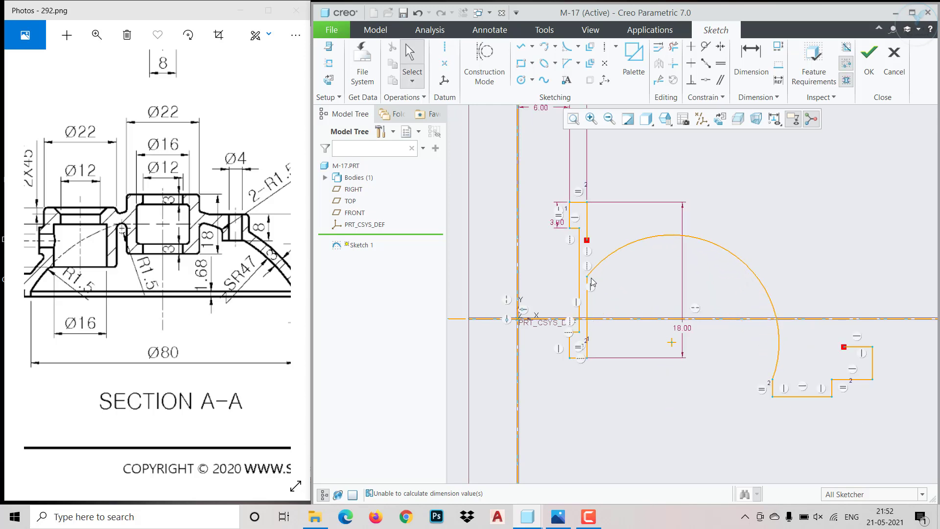
pyautogui.click(646, 240)
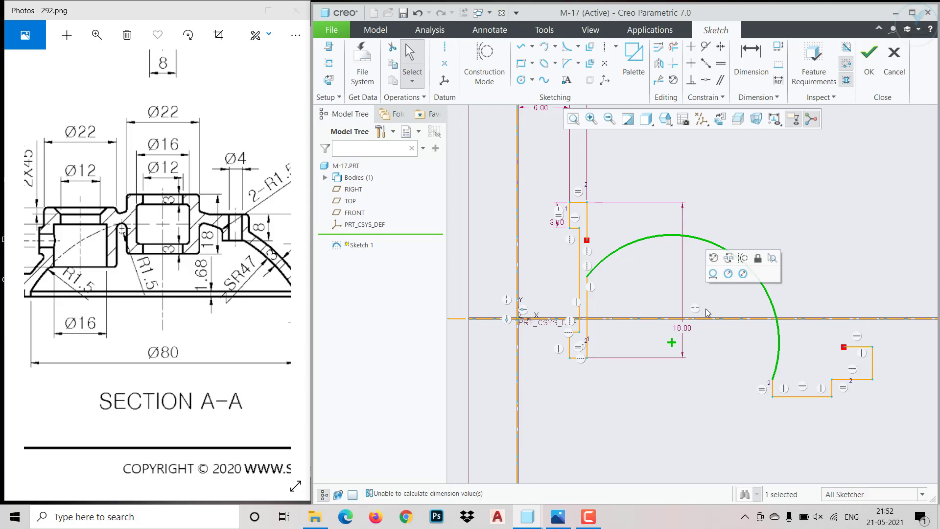
pyautogui.press('Delete')
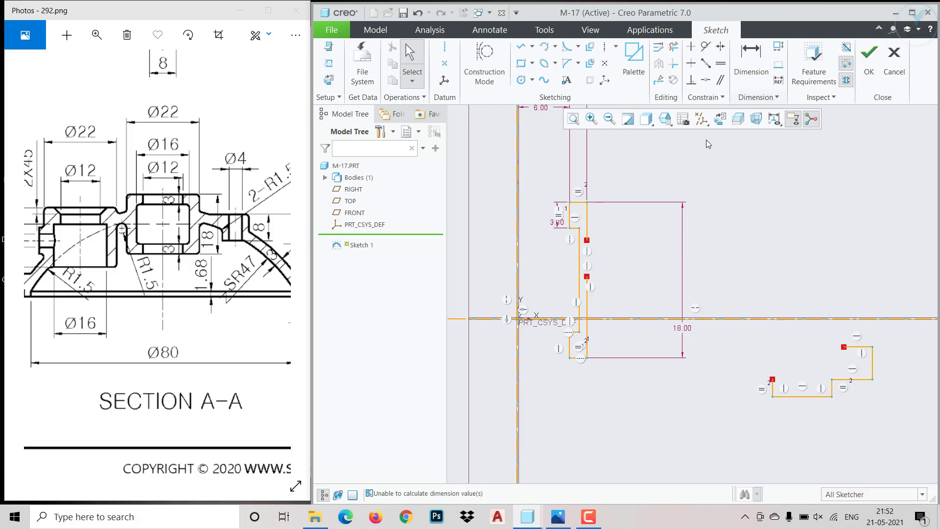
# Dimension the rim profile's inner vertical line 40 mm from the vertical axis
pyautogui.click(750, 58)
pyautogui.scroll(-1, 802, 445)
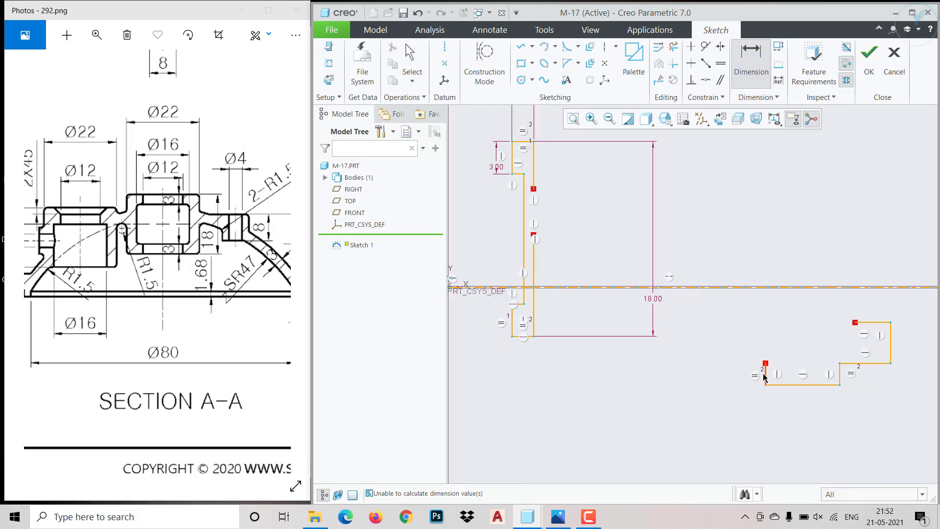
pyautogui.scroll(1, 779, 431)
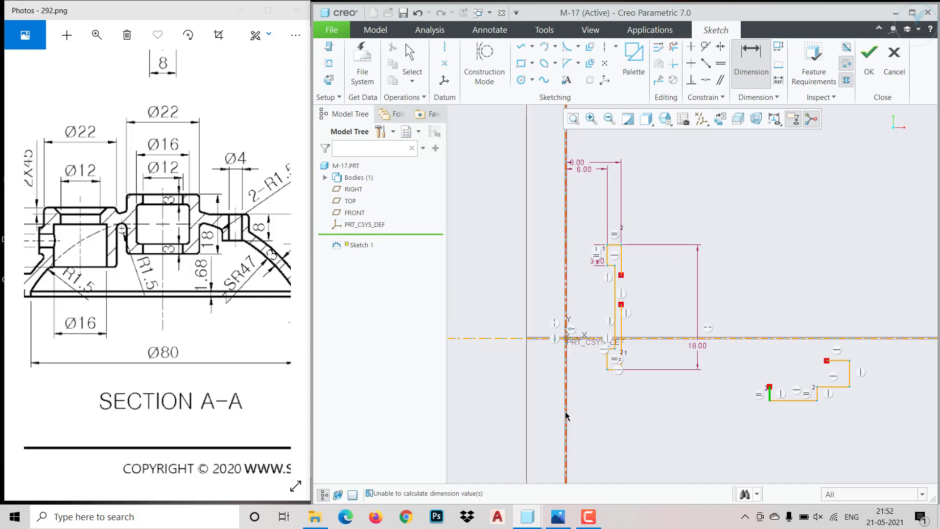
pyautogui.middleClick(608, 432)
pyautogui.write('40')
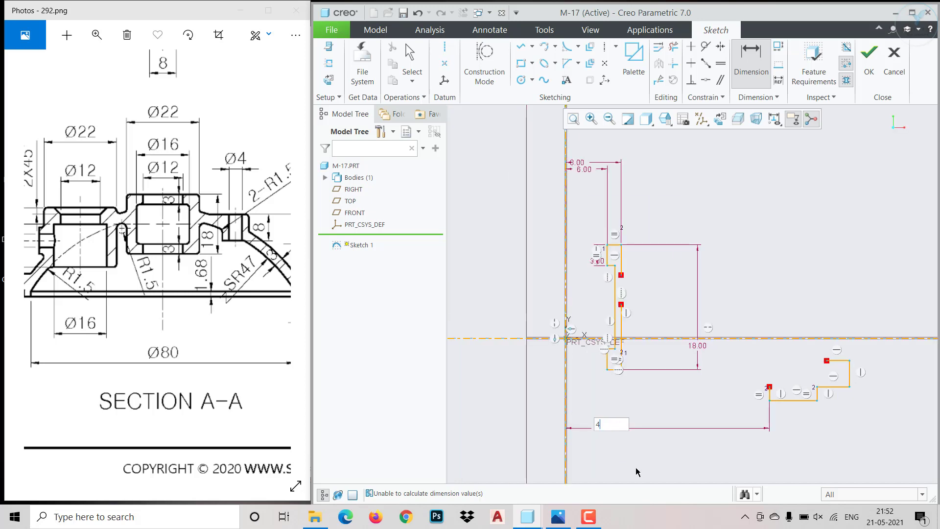
pyautogui.press('Return')
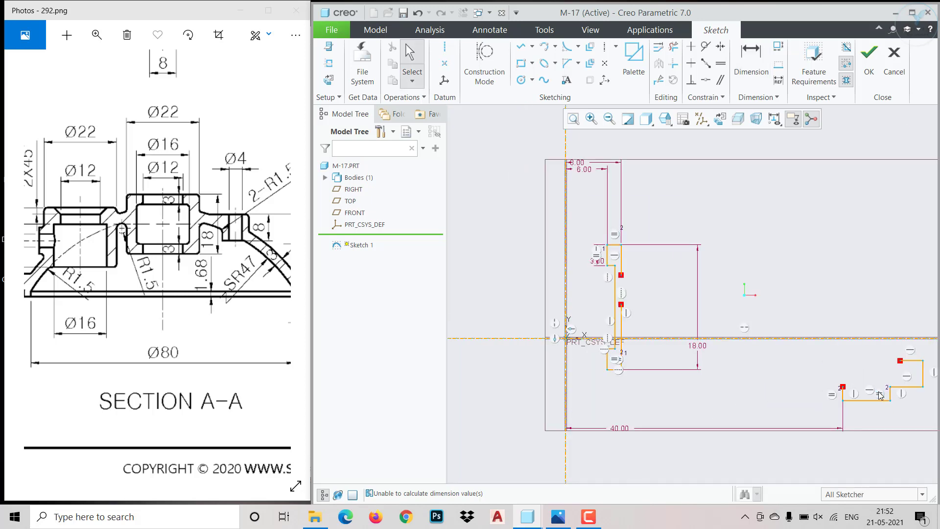
pyautogui.middleClick(876, 398)
# Delete the equal-length constraint on the rim profile's two short vertical lines
pyautogui.scroll(-2, 877, 398)
pyautogui.click(798, 398)
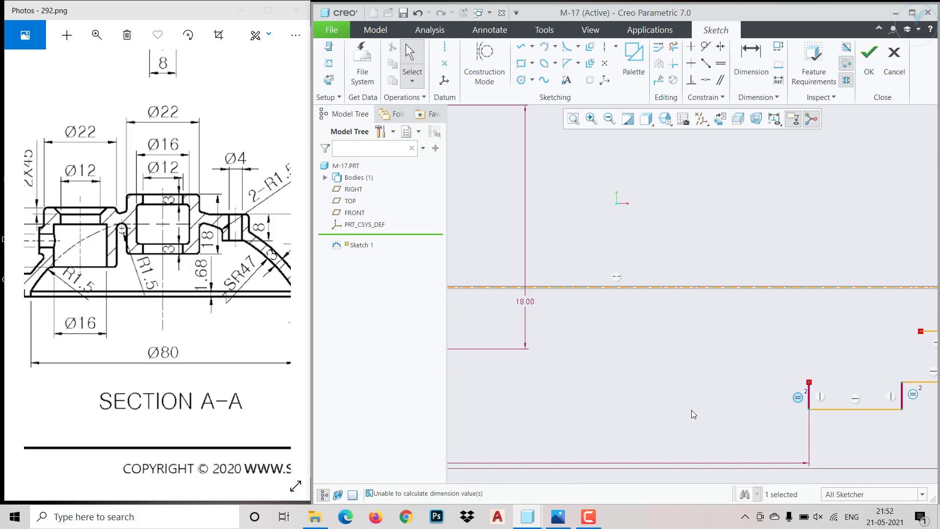
pyautogui.scroll(2, 692, 410)
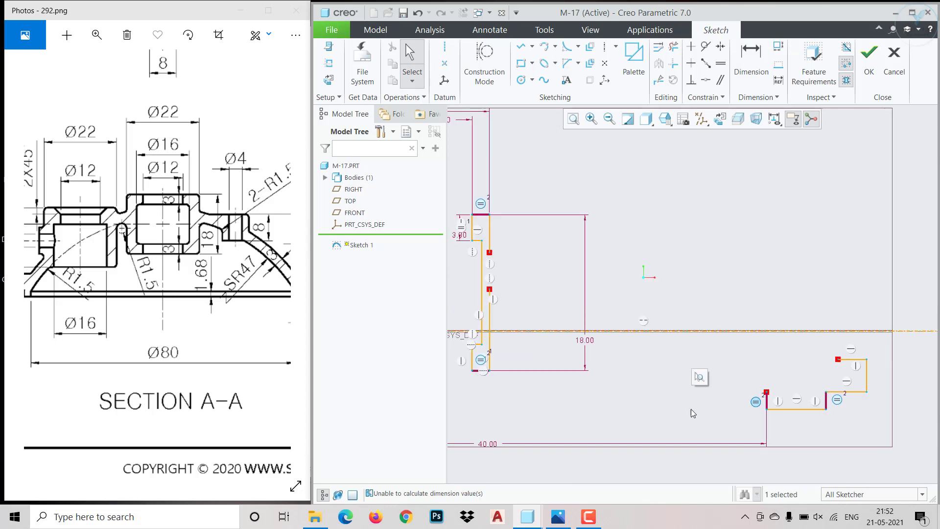
pyautogui.press('Delete')
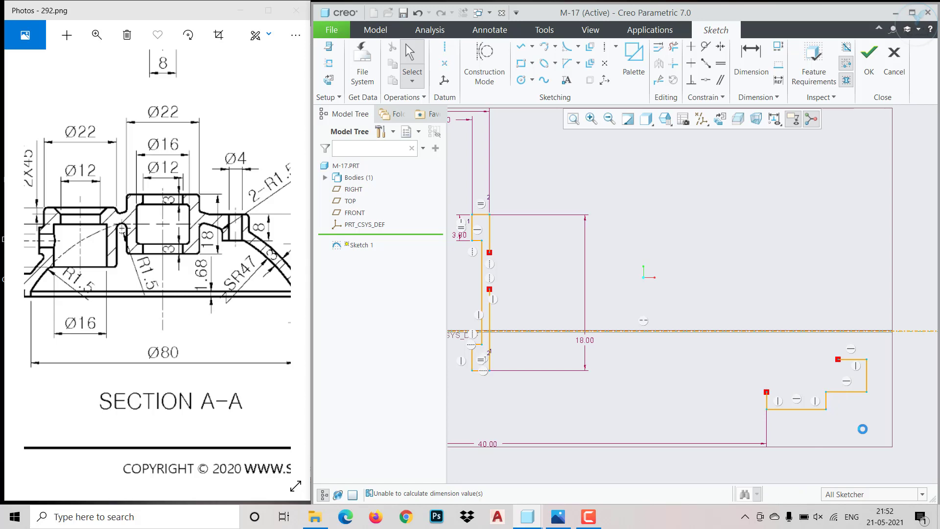
# Dimension the height of the rim profile's short inner vertical line as 1.68 mm, following the section view
pyautogui.moveTo(258, 341); pyautogui.dragTo(176, 333)
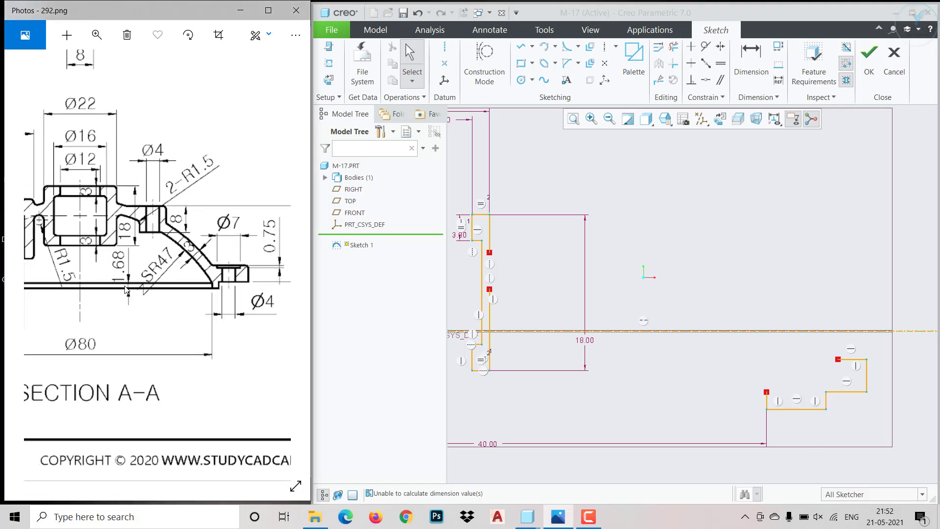
pyautogui.click(751, 59)
pyautogui.scroll(-2, 788, 409)
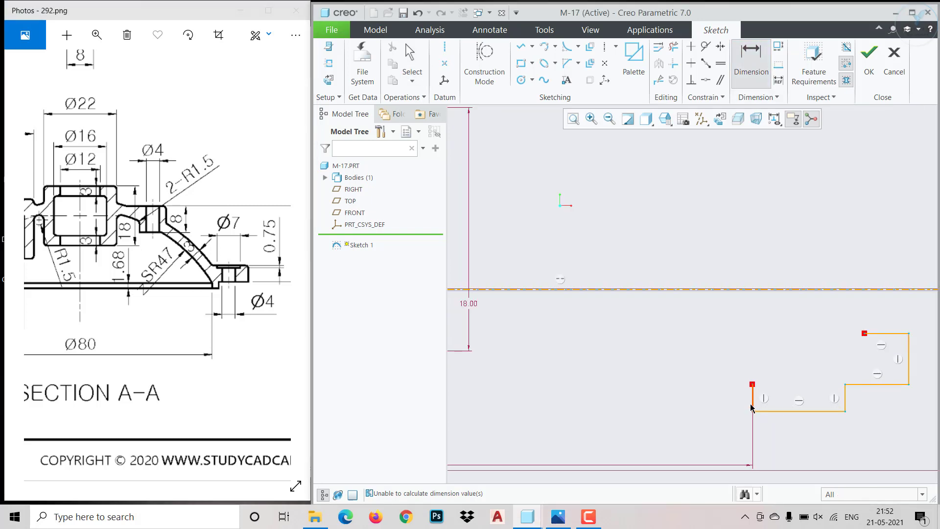
pyautogui.click(754, 406)
pyautogui.middleClick(676, 415)
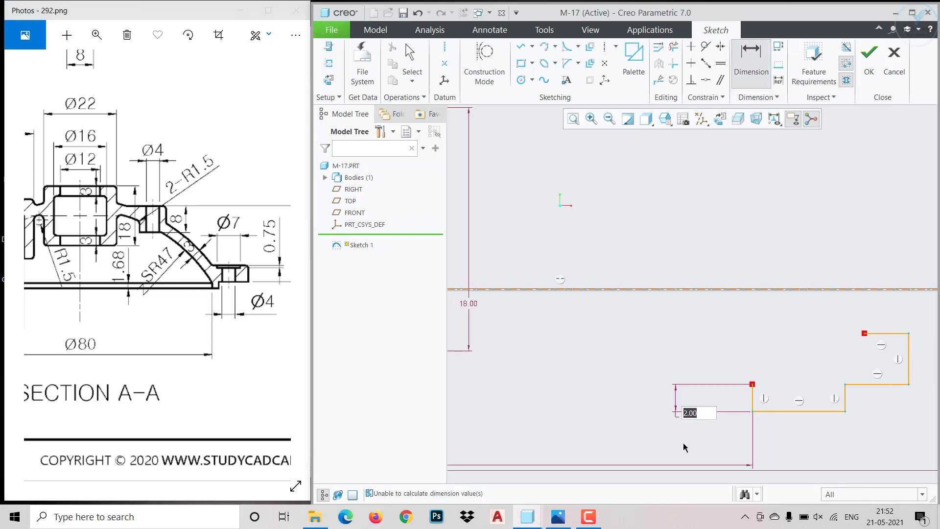
pyautogui.write('1.68')
pyautogui.press('Return')
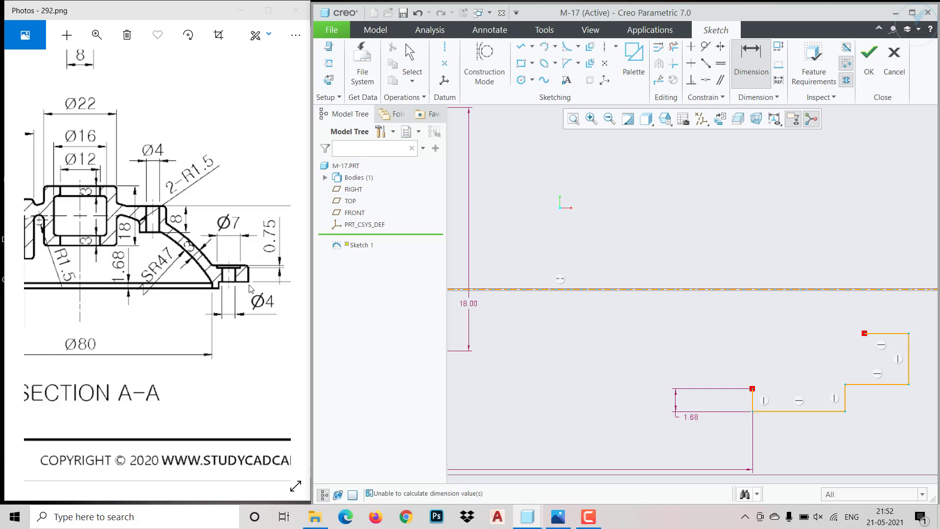
# Set the hub outer wall's distance from the vertical axis to 11 mm, matching the drawing's Ø22
pyautogui.moveTo(245, 291); pyautogui.dragTo(223, 291)
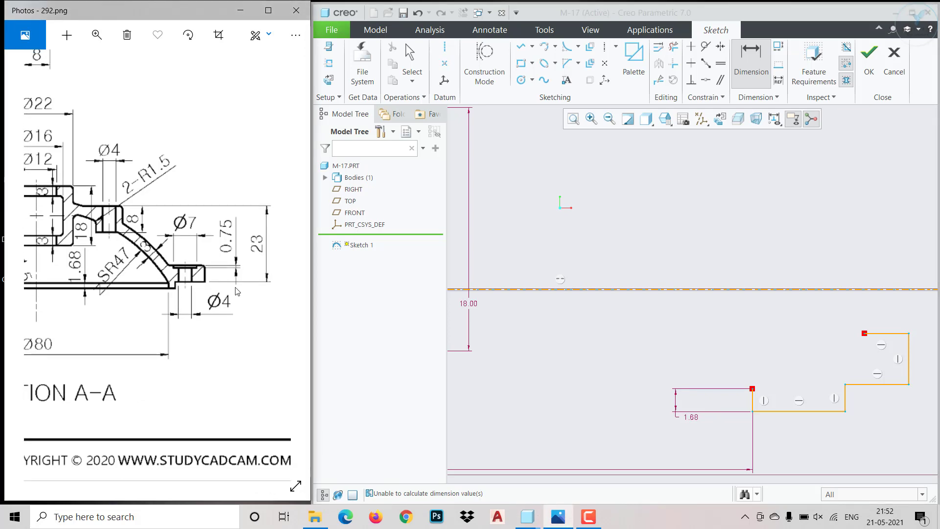
pyautogui.moveTo(68, 306); pyautogui.dragTo(173, 310)
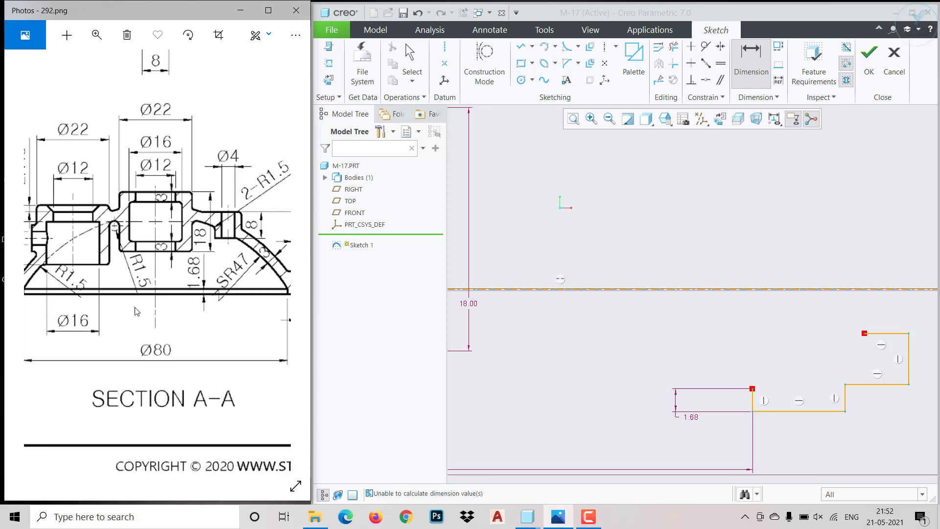
pyautogui.moveTo(116, 321)
pyautogui.mouseDown()
pyautogui.moveTo(192, 327)
pyautogui.moveTo(71, 311)
pyautogui.moveTo(110, 346)
pyautogui.moveTo(131, 315)
pyautogui.mouseUp()
pyautogui.moveTo(190, 322); pyautogui.dragTo(174, 324)
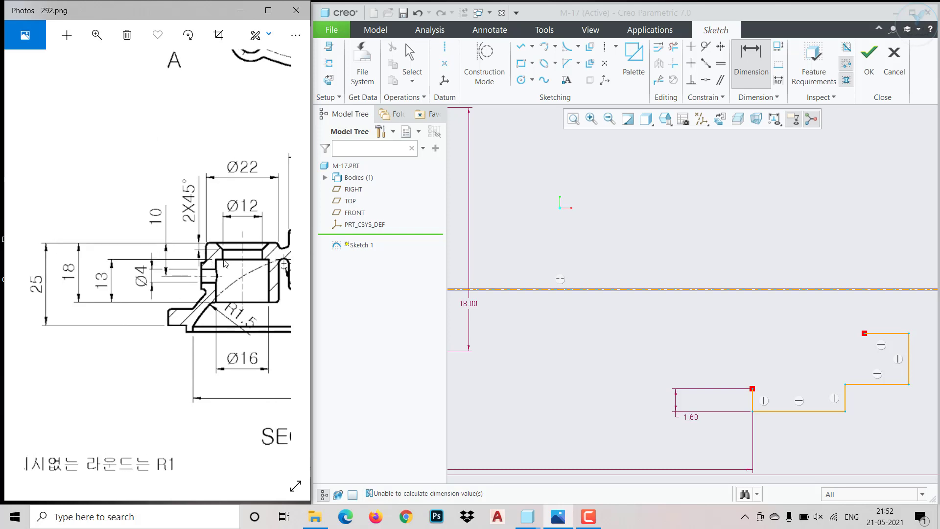
pyautogui.moveTo(244, 278)
pyautogui.mouseDown()
pyautogui.moveTo(208, 264)
pyautogui.moveTo(221, 314)
pyautogui.moveTo(167, 308)
pyautogui.mouseUp()
pyautogui.moveTo(228, 321)
pyautogui.mouseDown()
pyautogui.moveTo(117, 294)
pyautogui.moveTo(200, 307)
pyautogui.mouseUp()
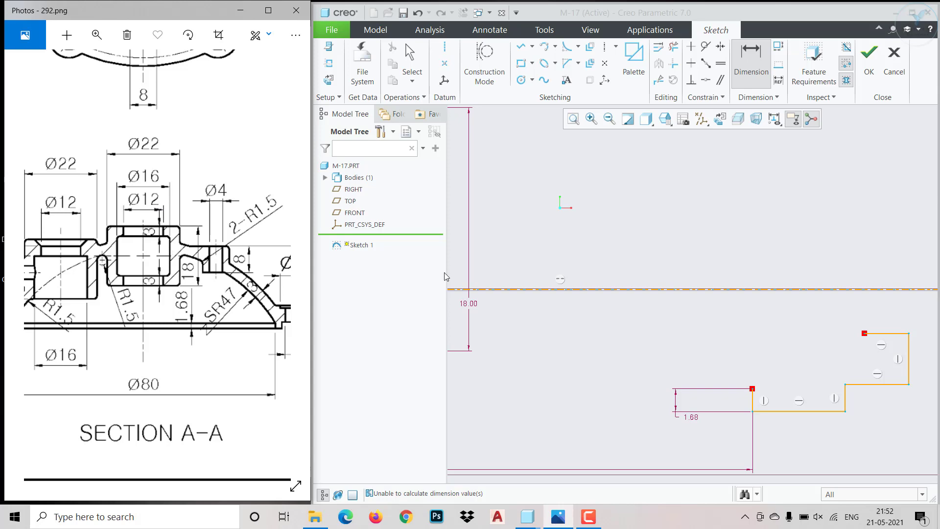
pyautogui.scroll(-5, 466, 275)
pyautogui.scroll(6, 539, 259)
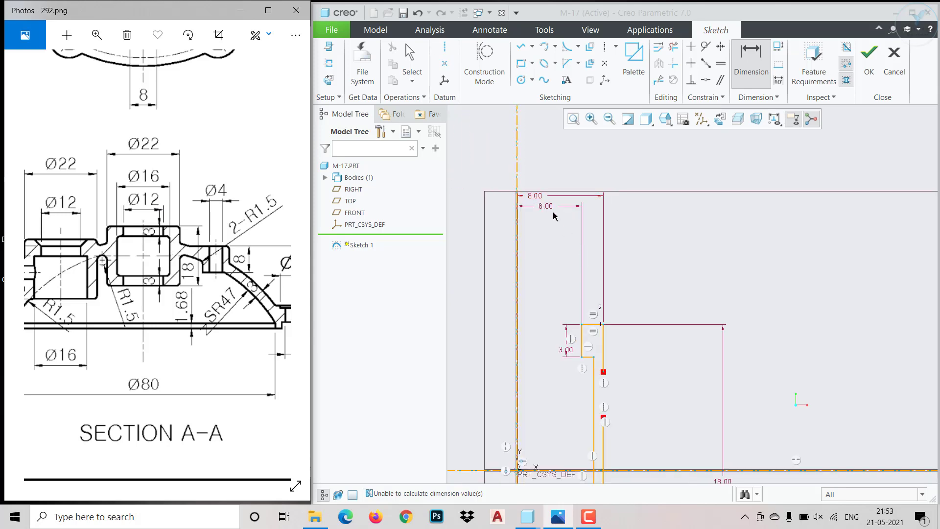
pyautogui.doubleClick(542, 196)
pyautogui.write('11')
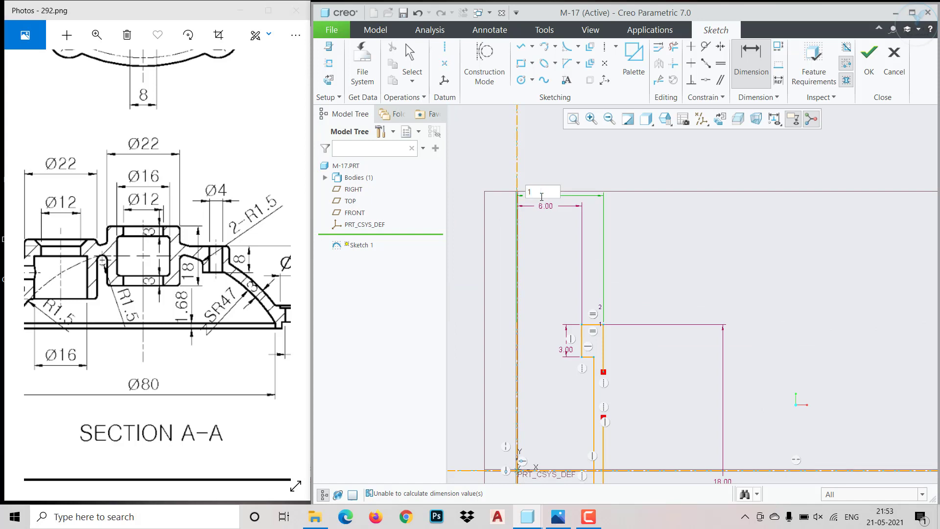
pyautogui.press('Return')
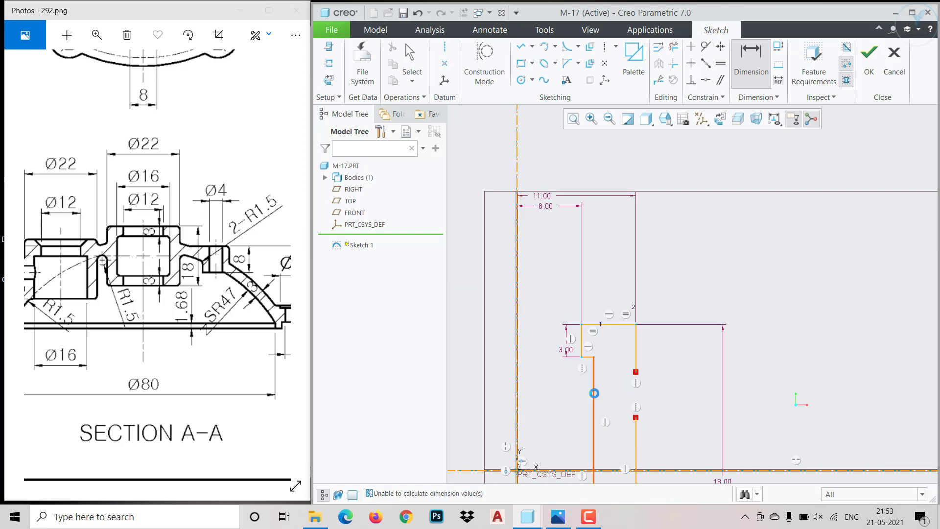
# Dimension the hub's recessed inner wall 8 mm from the vertical axis
pyautogui.click(594, 394)
pyautogui.click(515, 351)
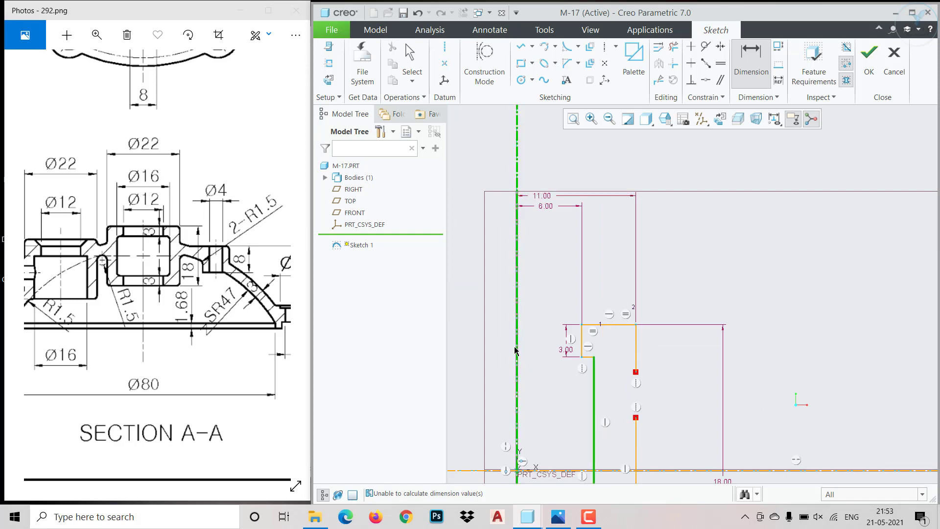
pyautogui.middleClick(551, 292)
pyautogui.write('8')
pyautogui.press('Return')
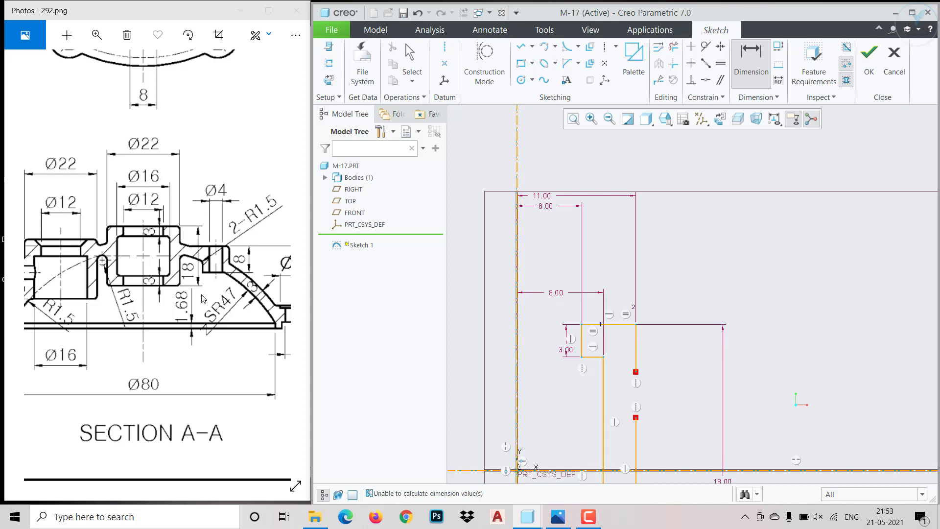
# Examine the rim and lip dimensions in the front view of the reference drawing
pyautogui.moveTo(215, 321)
pyautogui.mouseDown()
pyautogui.moveTo(152, 313)
pyautogui.moveTo(180, 326)
pyautogui.moveTo(226, 319)
pyautogui.mouseUp()
pyautogui.moveTo(156, 315)
pyautogui.mouseDown()
pyautogui.moveTo(210, 322)
pyautogui.moveTo(160, 308)
pyautogui.moveTo(193, 325)
pyautogui.mouseUp()
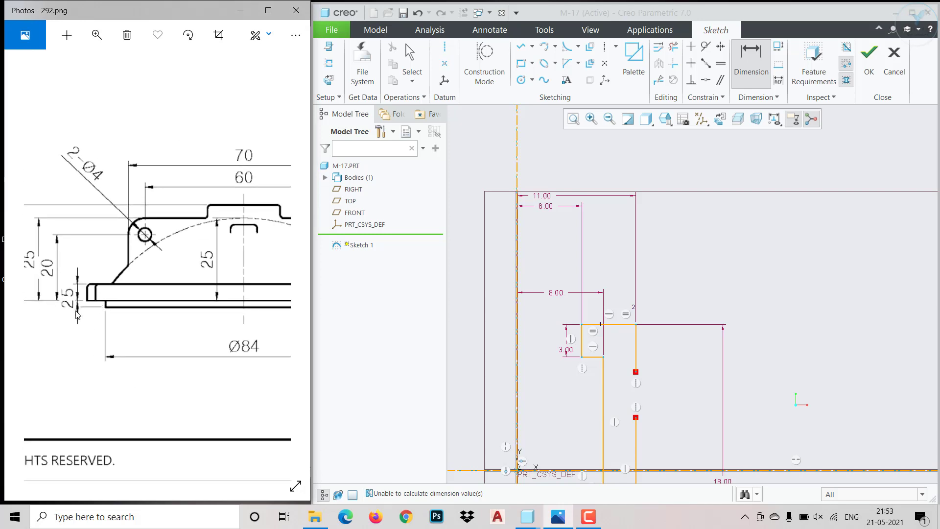
pyautogui.scroll(3, 72, 321)
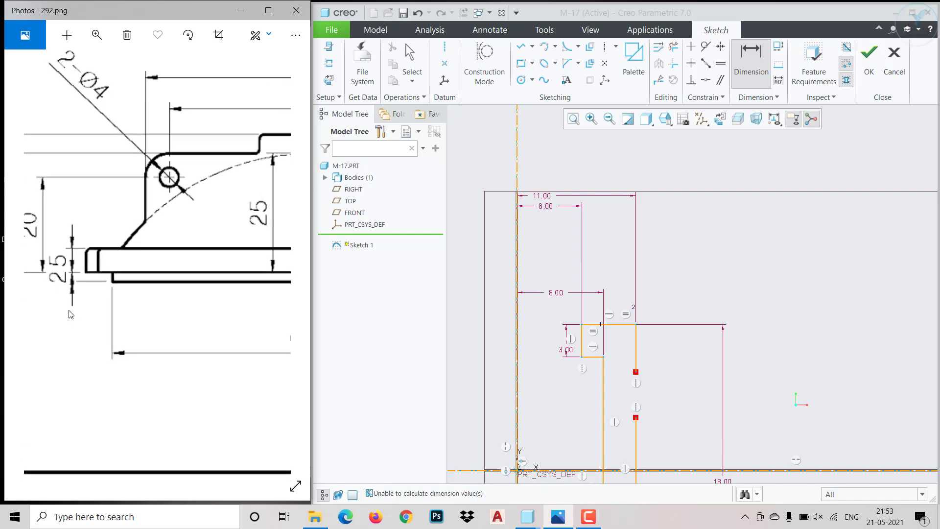
pyautogui.scroll(-5, 68, 269)
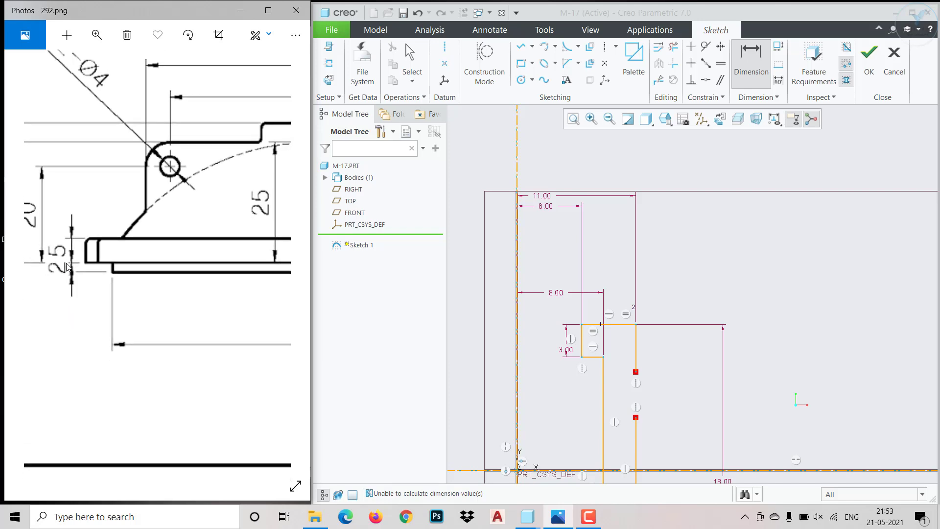
pyautogui.scroll(-2, 171, 371)
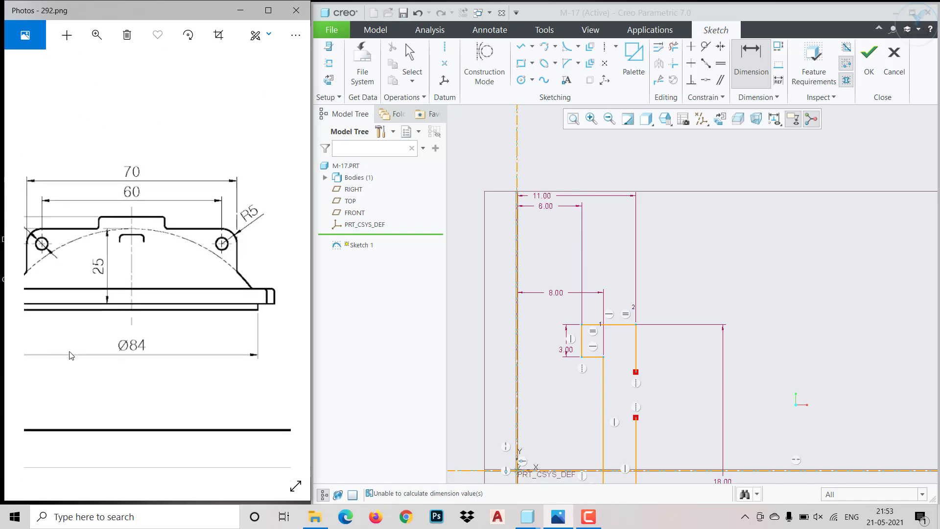
pyautogui.scroll(3, 136, 357)
pyautogui.scroll(-3, 755, 311)
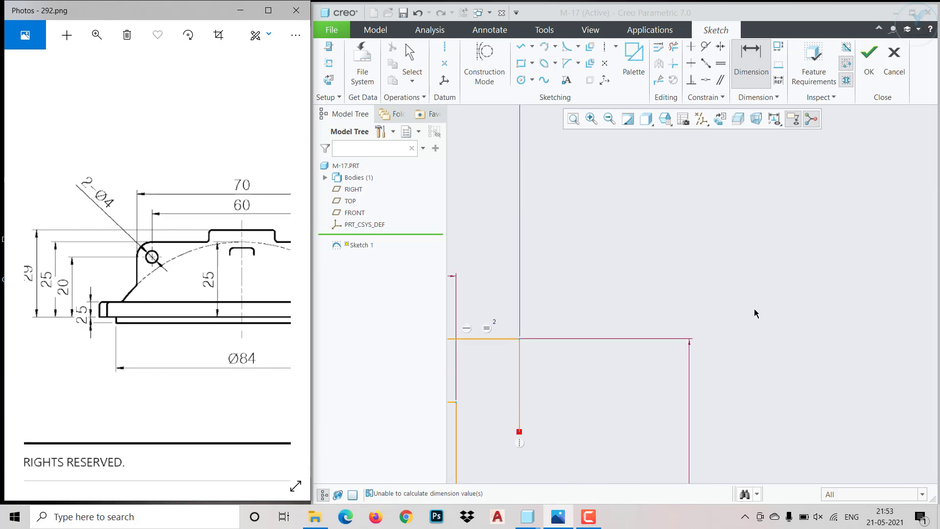
pyautogui.scroll(10, 692, 318)
pyautogui.scroll(-2, 671, 398)
pyautogui.scroll(-2, 671, 401)
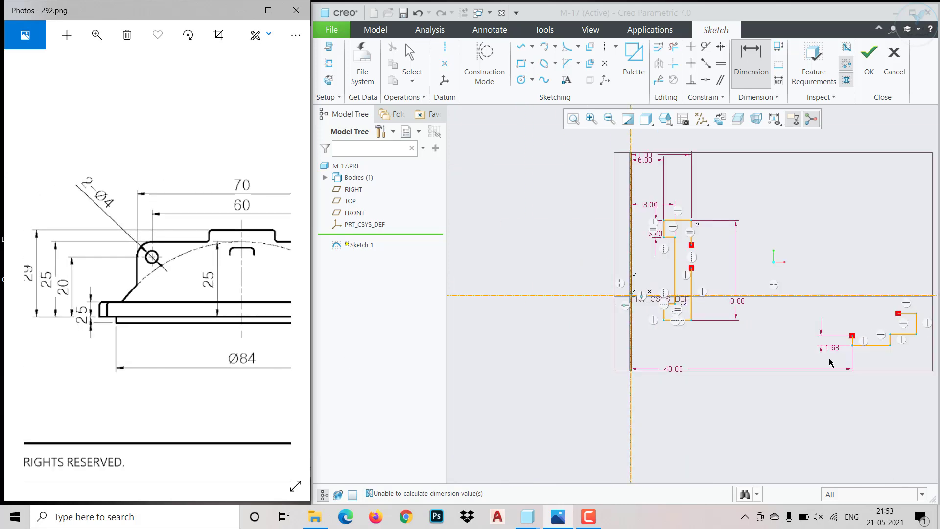
pyautogui.scroll(-2, 892, 391)
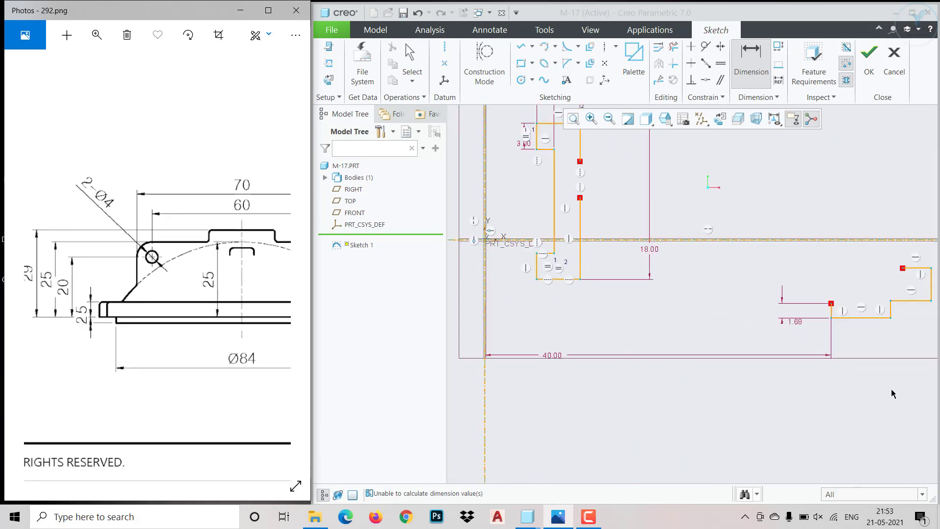
pyautogui.click(893, 317)
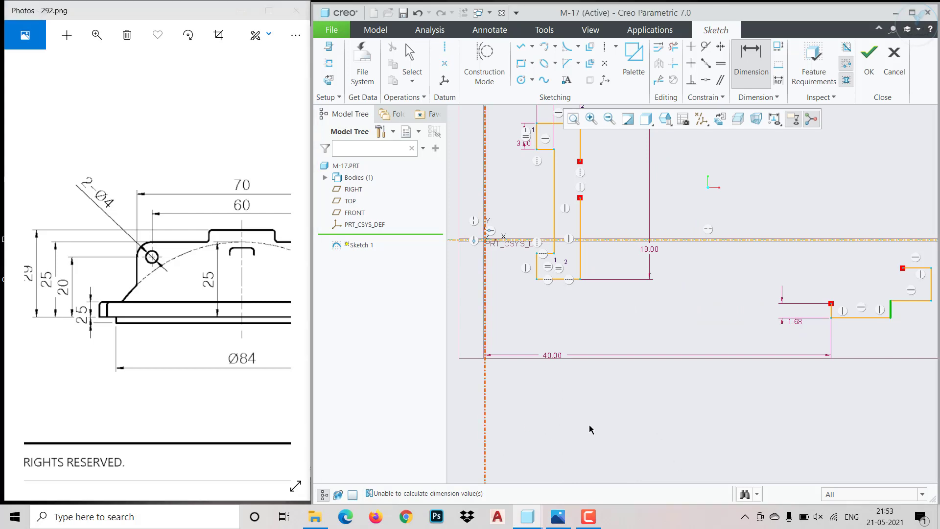
pyautogui.middleClick(614, 426)
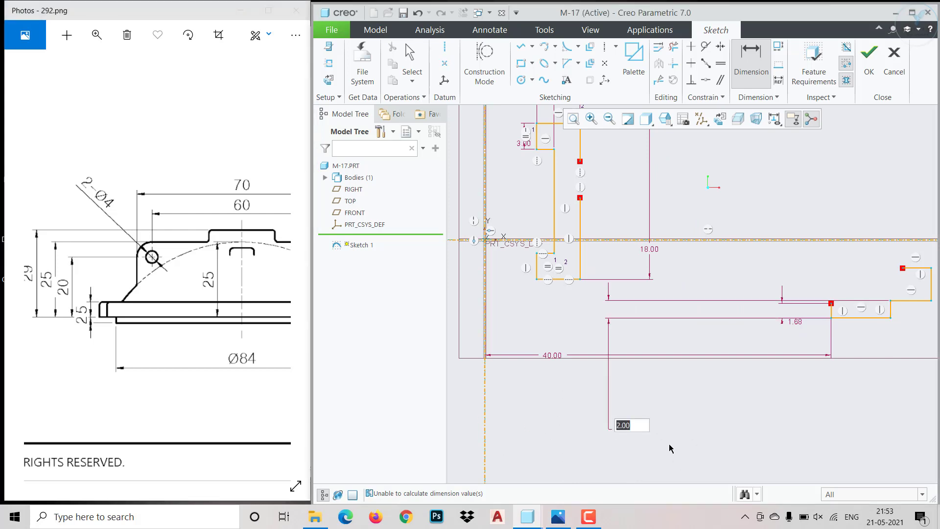
pyautogui.middleClick(671, 449)
pyautogui.hotkey('ctrl', 'z')
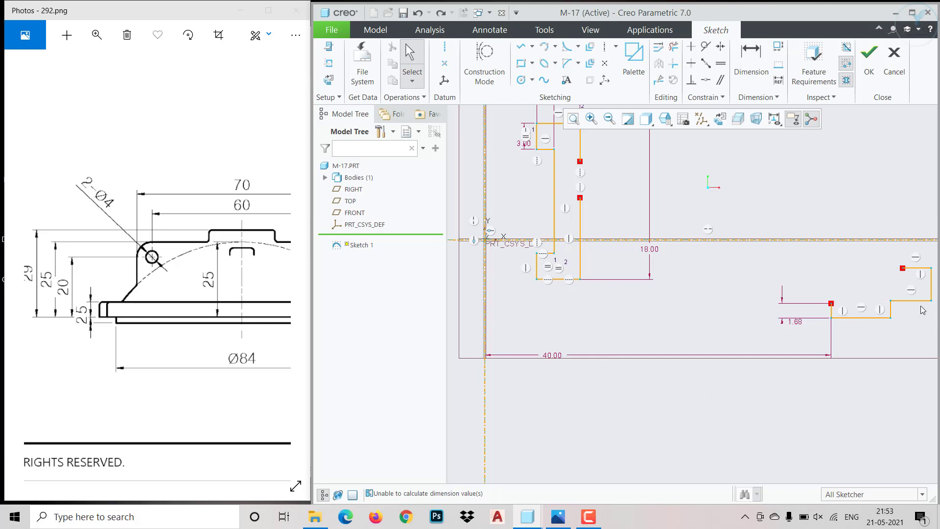
# Dimension the rim profile's short outer vertical line 42 mm from the vertical axis, matching the drawing's Ø84
pyautogui.click(893, 313)
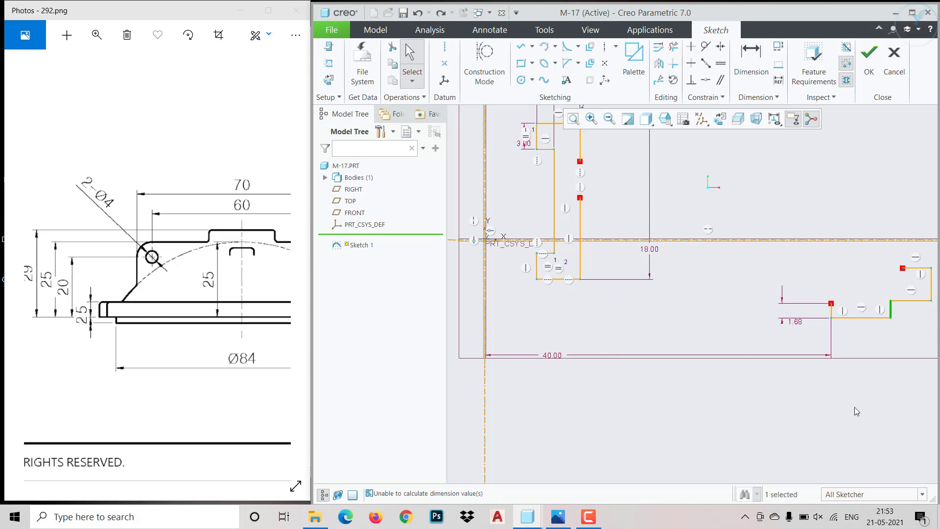
pyautogui.click(751, 61)
pyautogui.click(491, 401)
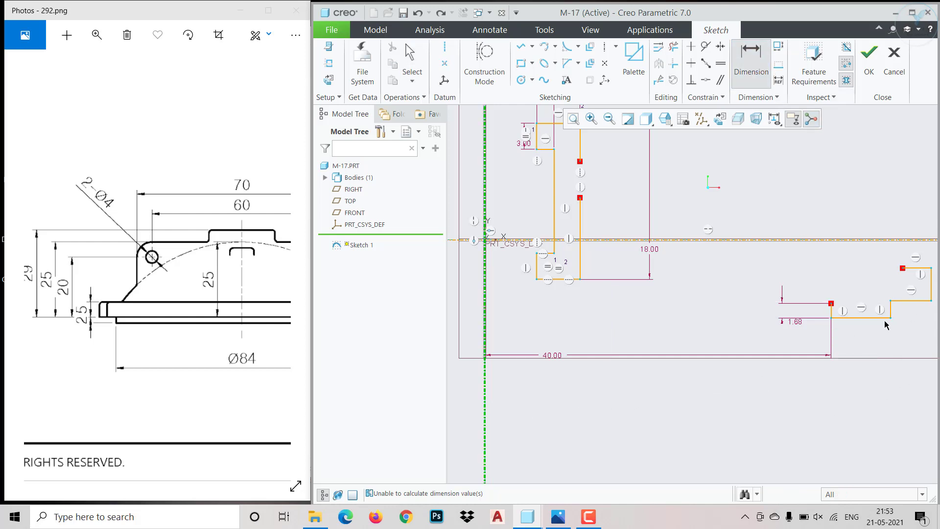
pyautogui.middleClick(670, 434)
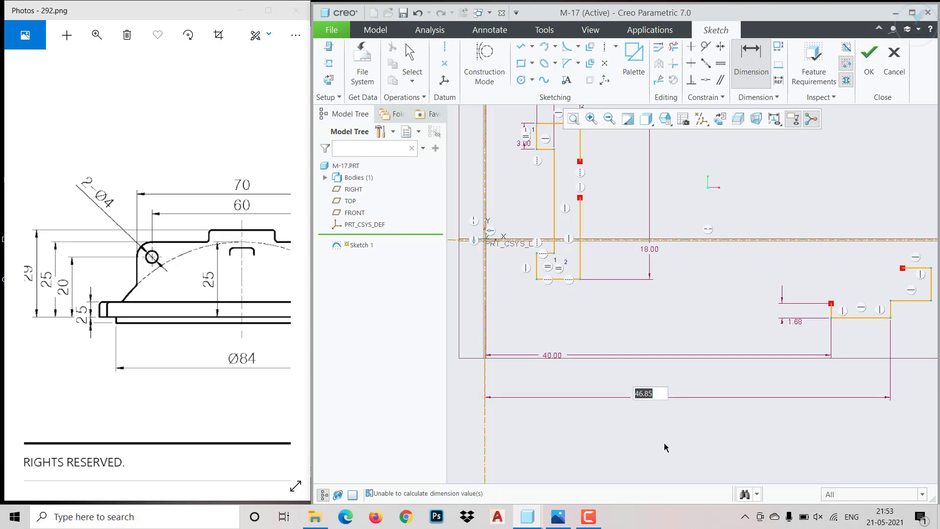
pyautogui.write('42')
pyautogui.press('Return')
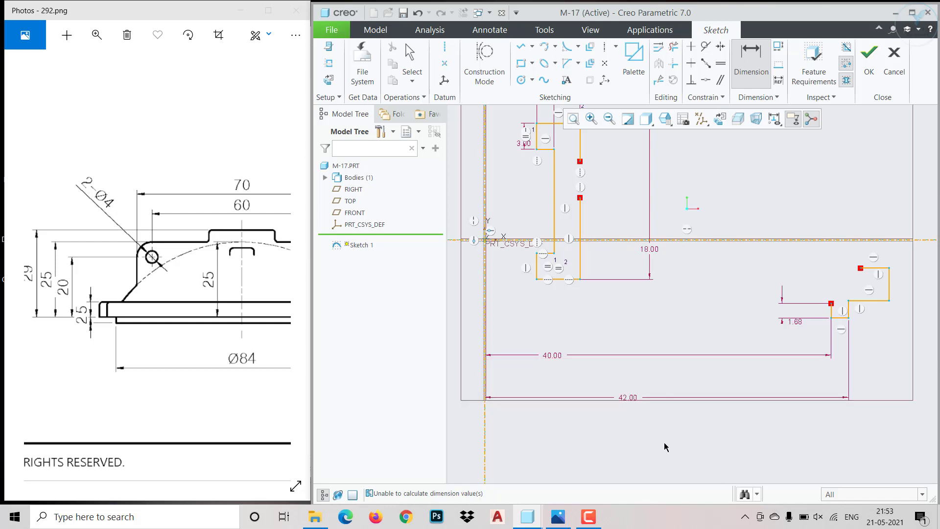
# Dimension the height of the rim profile's short outer vertical line as 2 mm, after checking the drawing's lip height
pyautogui.moveTo(221, 355); pyautogui.dragTo(69, 327)
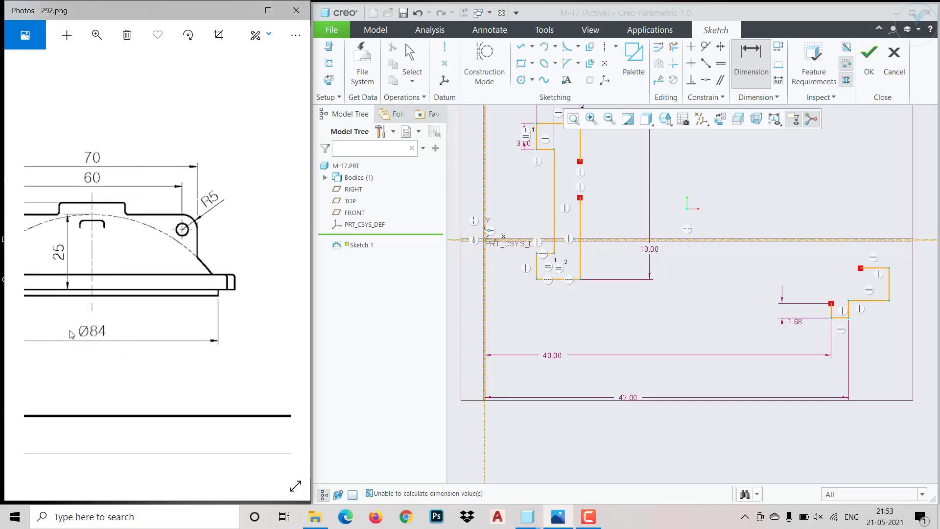
pyautogui.moveTo(141, 341); pyautogui.dragTo(259, 345)
pyautogui.moveTo(108, 342); pyautogui.dragTo(166, 346)
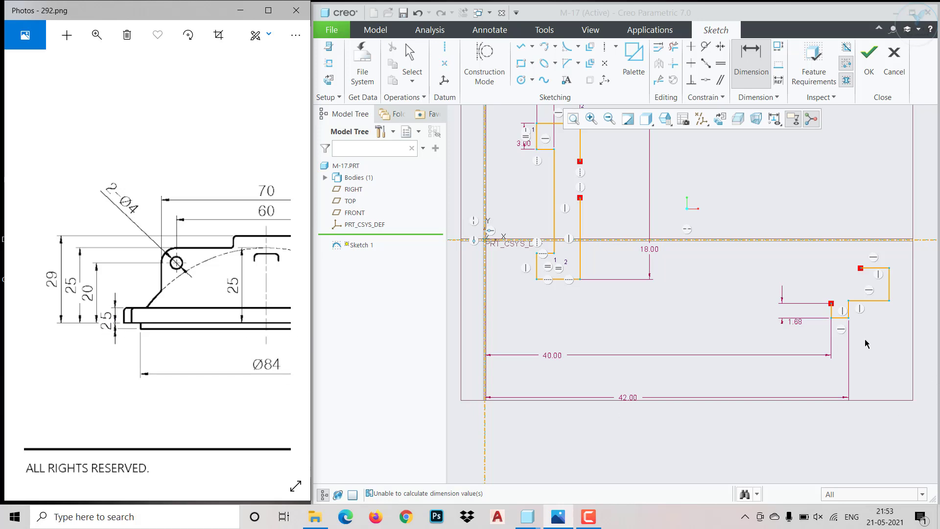
pyautogui.scroll(4, 895, 312)
pyautogui.click(783, 311)
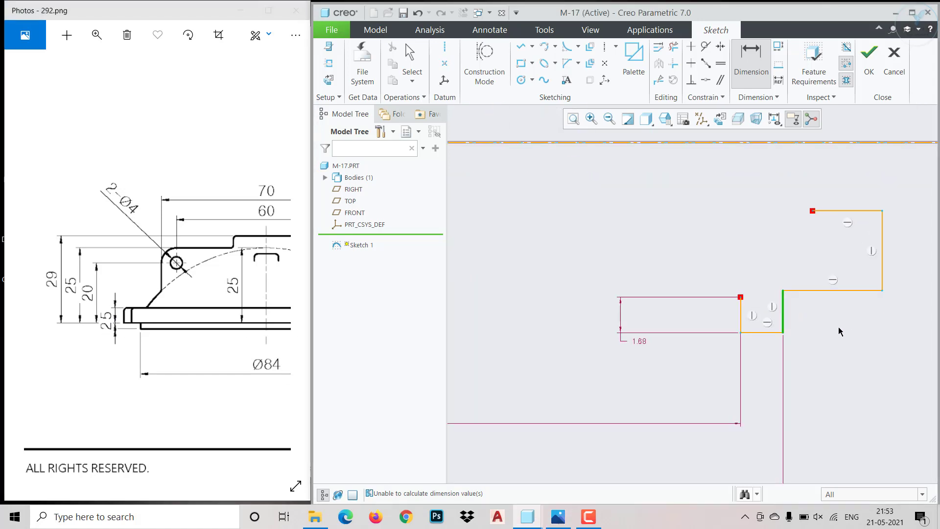
pyautogui.middleClick(840, 329)
pyautogui.press('Return')
# Dimension the height of the rim flange's outermost vertical line as 5 mm
pyautogui.click(884, 272)
pyautogui.middleClick(900, 273)
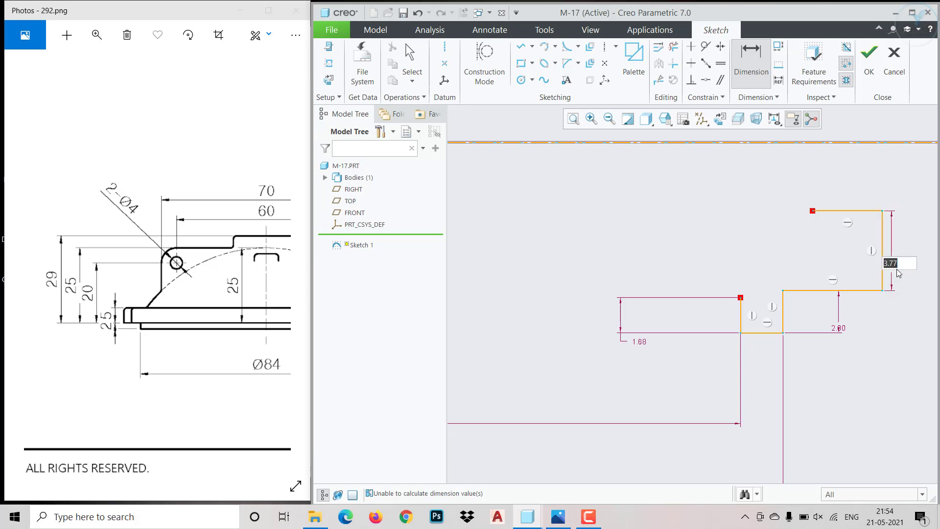
pyautogui.write('5')
pyautogui.press('Return')
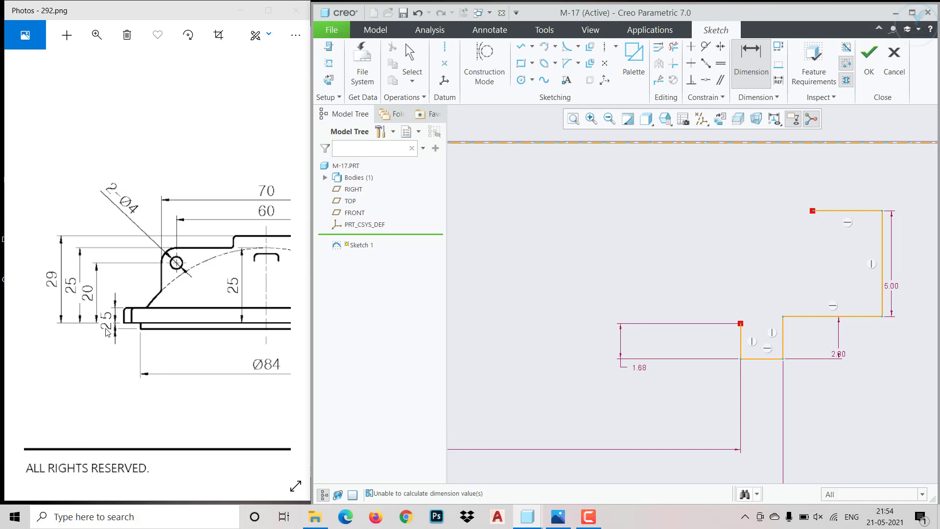
# Set the vertical distance from the hub's top edge to the underside of the rim flange to 29 mm, following the front view
pyautogui.moveTo(192, 307); pyautogui.dragTo(126, 300)
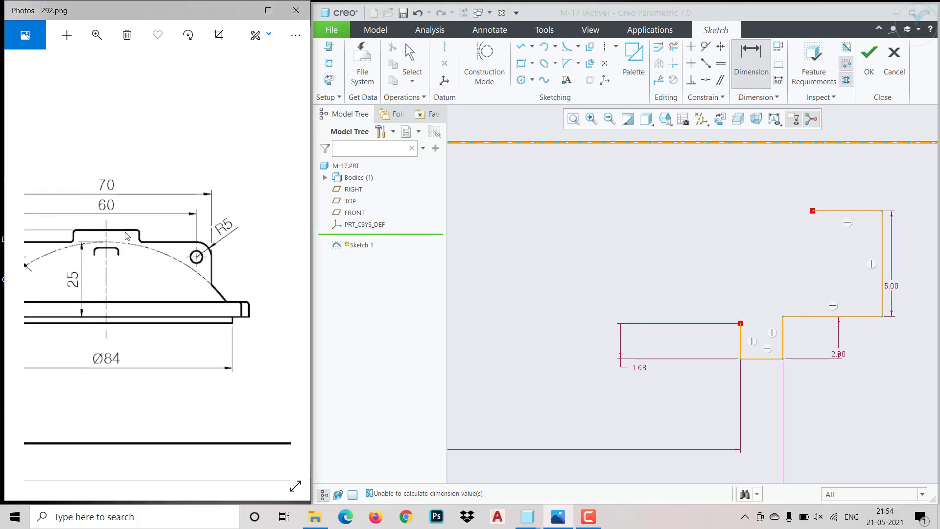
pyautogui.moveTo(54, 289)
pyautogui.mouseDown()
pyautogui.moveTo(160, 290)
pyautogui.moveTo(180, 301)
pyautogui.moveTo(197, 279)
pyautogui.moveTo(210, 278)
pyautogui.mouseUp()
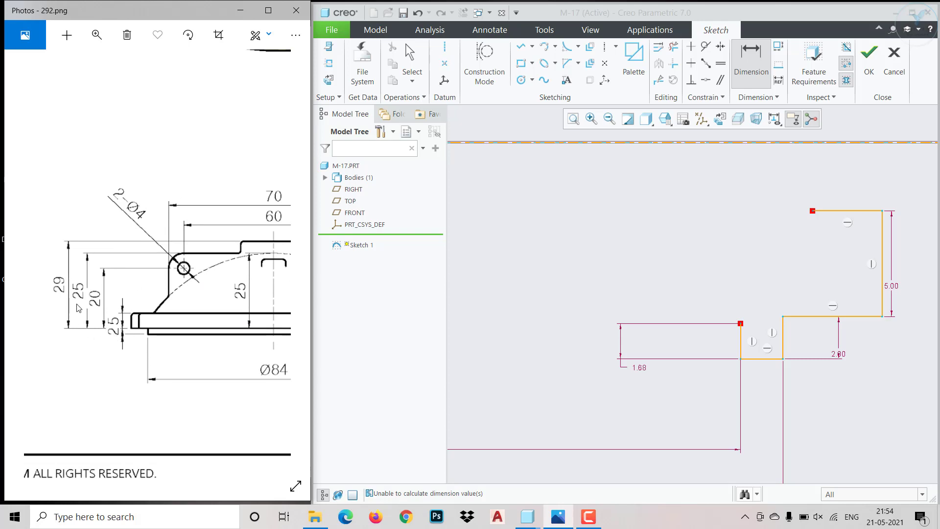
pyautogui.click(873, 325)
pyautogui.scroll(5, 845, 360)
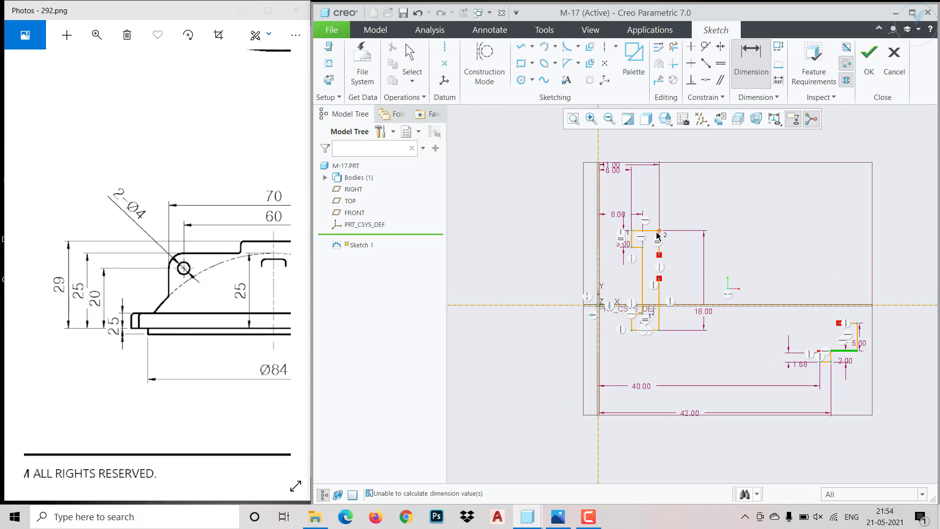
pyautogui.click(654, 231)
pyautogui.middleClick(900, 286)
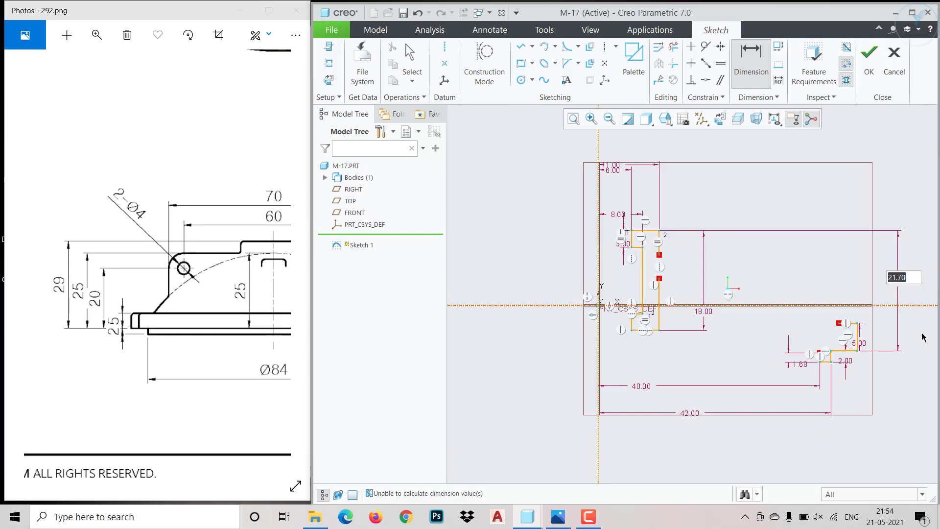
pyautogui.write('29')
pyautogui.press('Return')
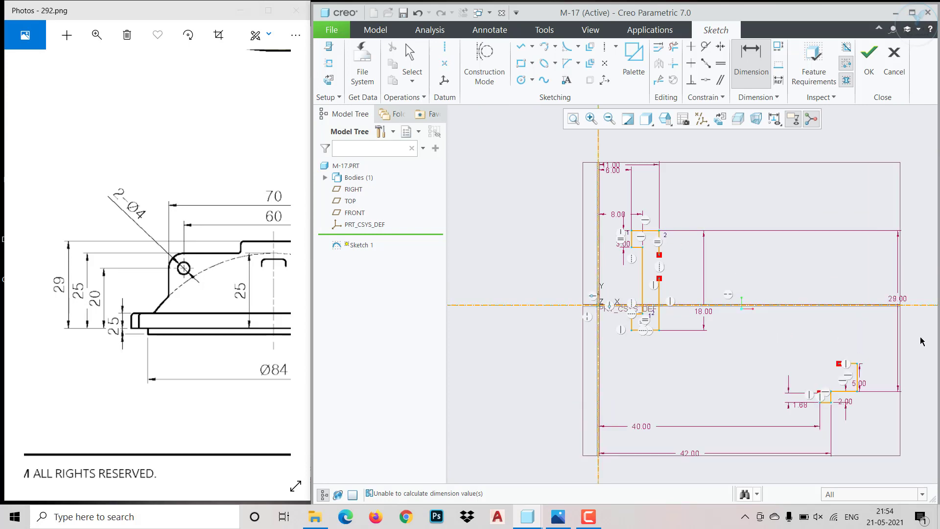
# Try to sketch the dome as a three-point arc from the upper end of the rim's short inner line to the vertical axis
pyautogui.moveTo(182, 366); pyautogui.dragTo(87, 351)
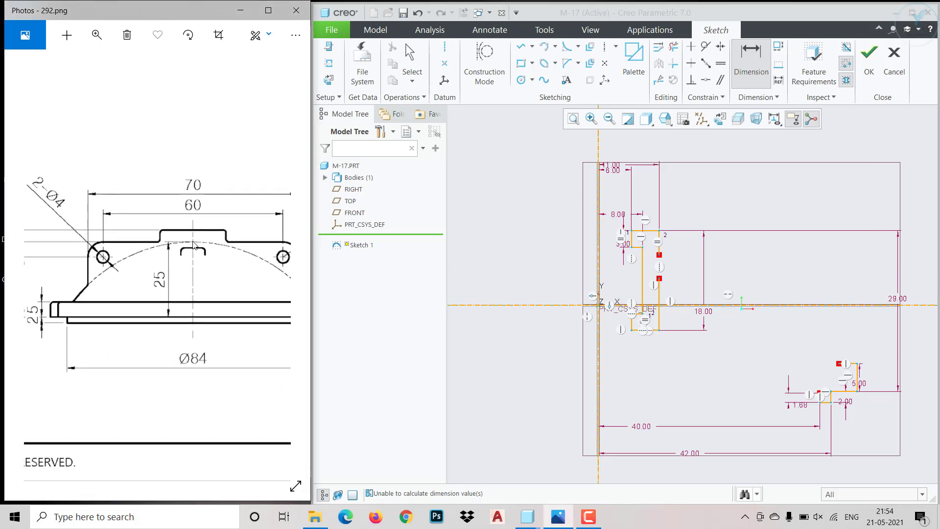
pyautogui.moveTo(214, 305); pyautogui.dragTo(107, 255)
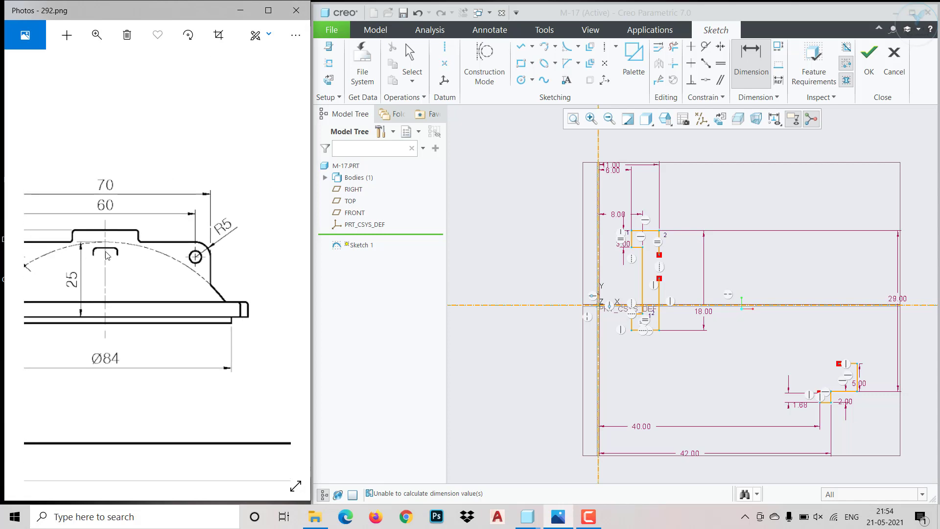
pyautogui.click(546, 49)
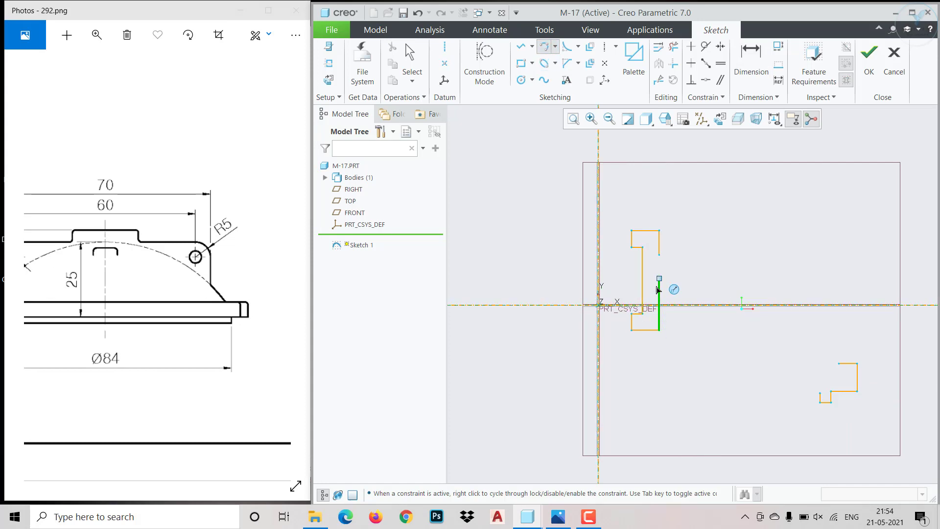
pyautogui.click(821, 395)
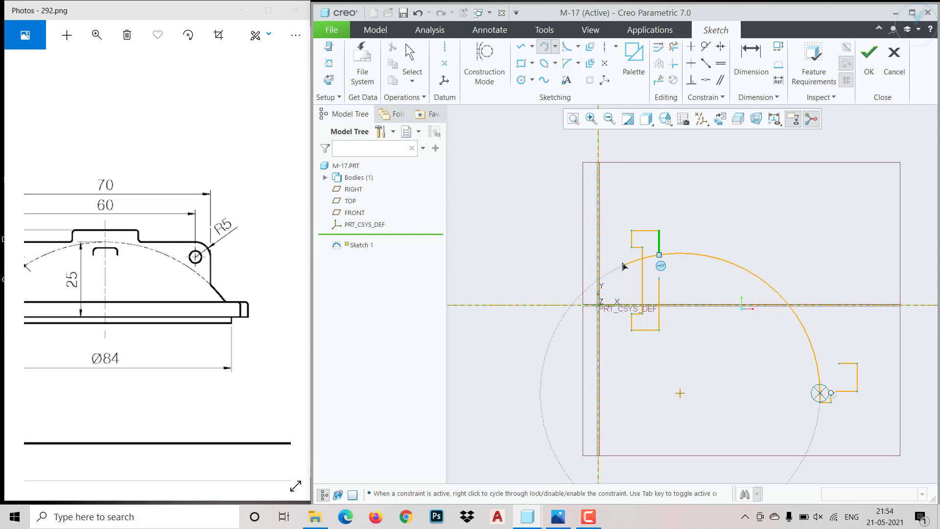
pyautogui.click(616, 276)
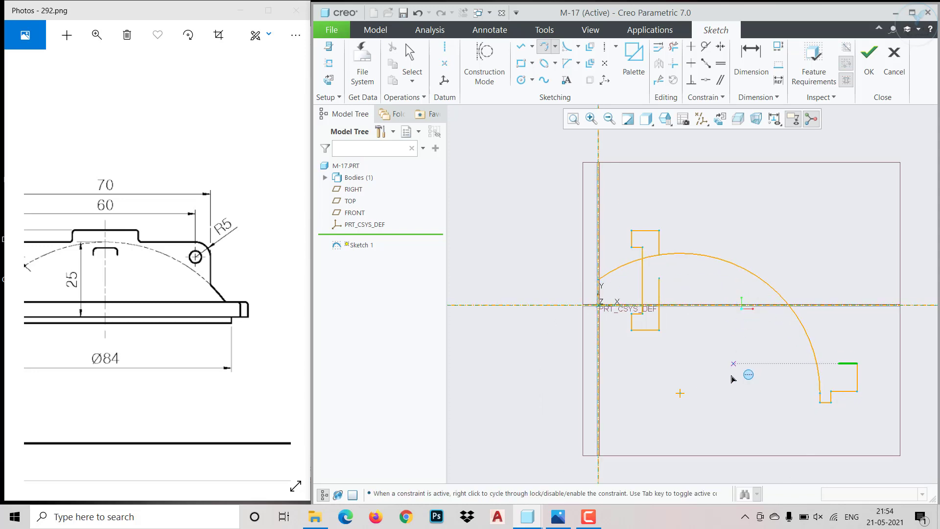
pyautogui.middleClick(765, 297)
pyautogui.moveTo(758, 278)
pyautogui.mouseDown()
pyautogui.moveTo(750, 296)
pyautogui.moveTo(746, 271)
pyautogui.mouseUp()
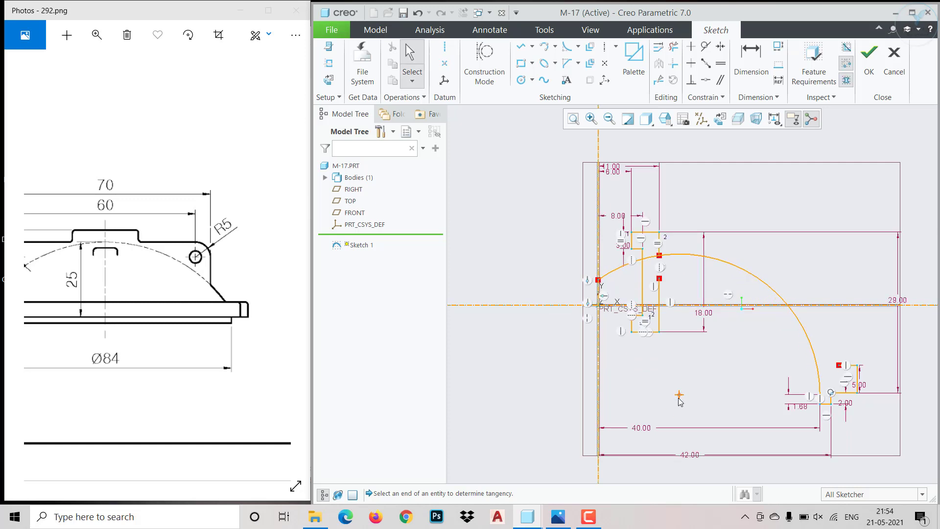
pyautogui.moveTo(680, 399)
pyautogui.mouseDown()
pyautogui.moveTo(676, 414)
pyautogui.moveTo(679, 388)
pyautogui.mouseUp()
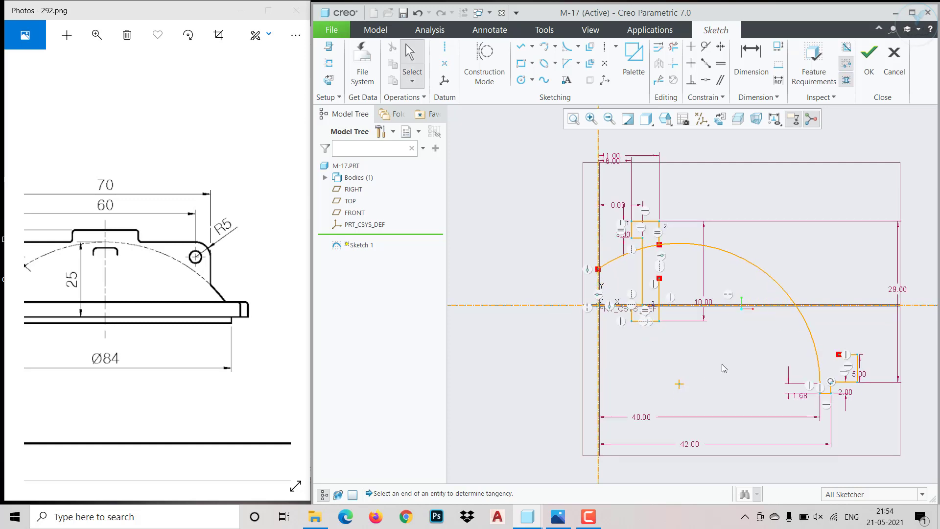
pyautogui.click(780, 289)
pyautogui.press('Delete')
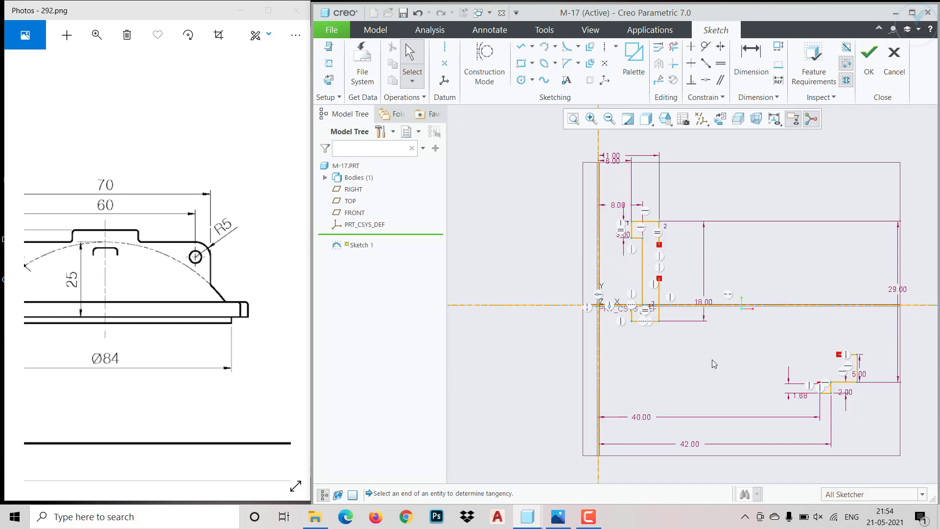
# Try to sketch a three-point arc from the upper end of the rim's short inner line to the hub's lower outer line
pyautogui.click(555, 46)
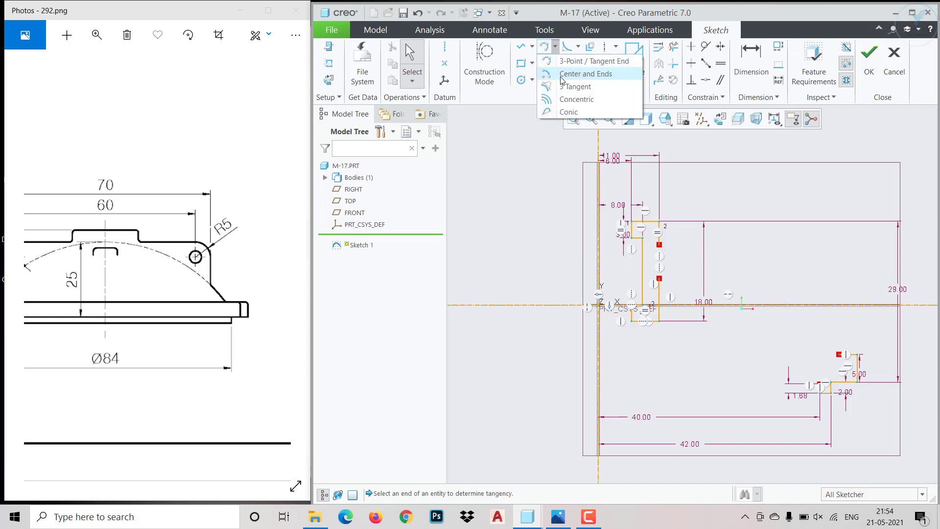
pyautogui.click(585, 61)
pyautogui.scroll(2, 770, 363)
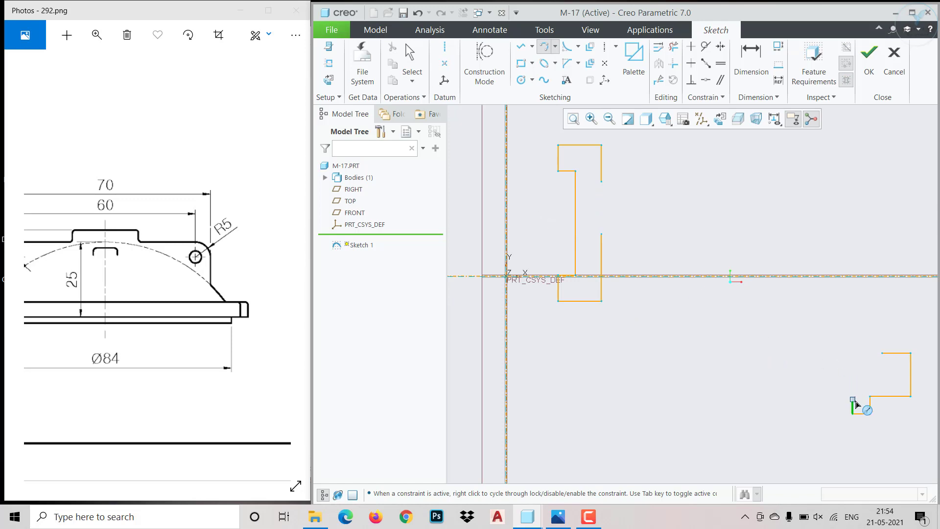
pyautogui.click(853, 400)
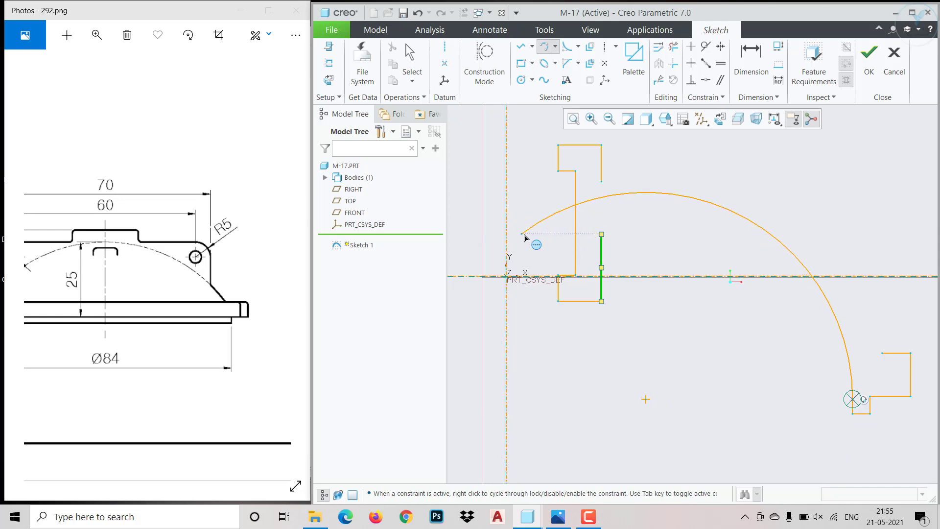
pyautogui.click(602, 235)
pyautogui.middleClick(641, 248)
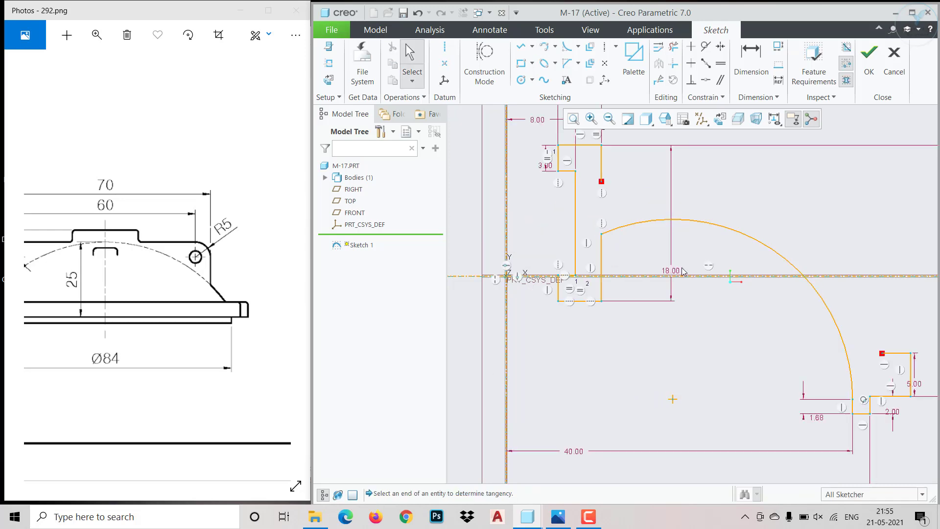
# Delete the trial arc's tangent constraint and reshape the arc by moving its hub end and its curve upward
pyautogui.click(864, 401)
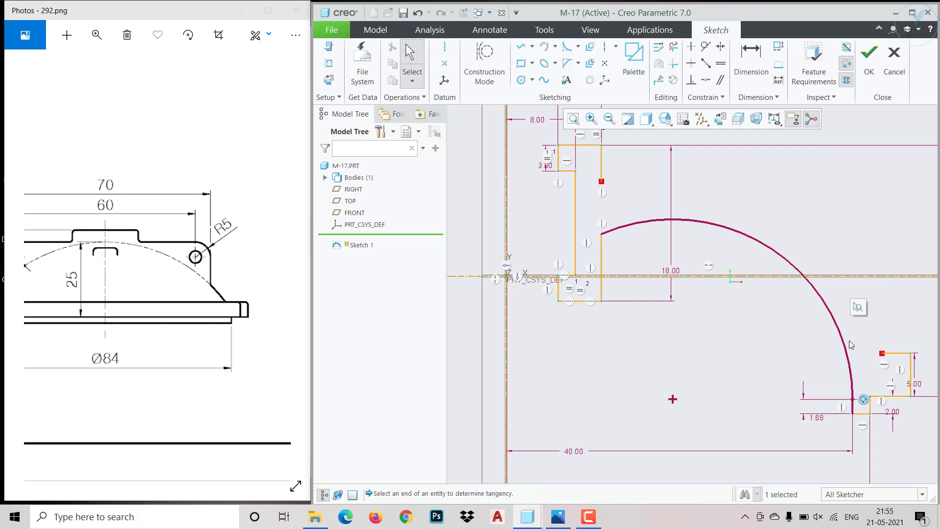
pyautogui.press('Delete')
pyautogui.scroll(1, 724, 369)
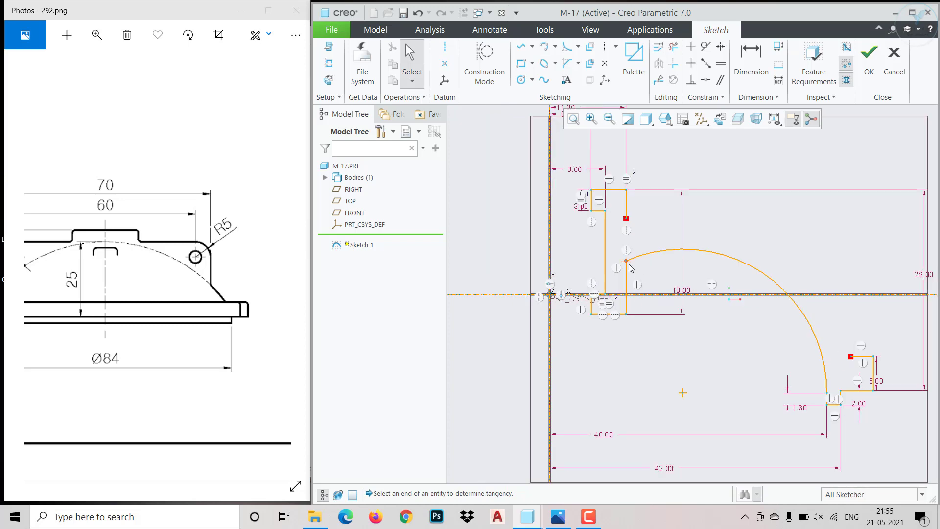
pyautogui.moveTo(626, 261); pyautogui.dragTo(626, 256)
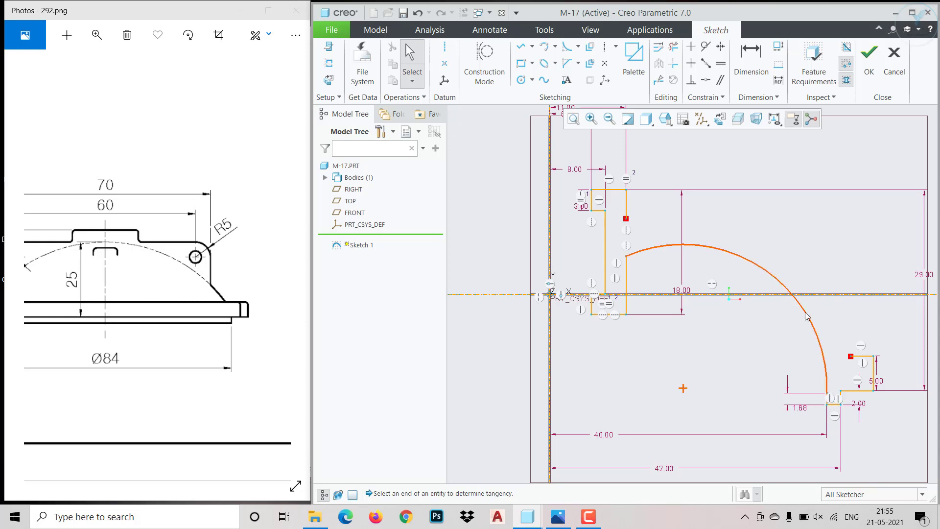
pyautogui.moveTo(807, 315)
pyautogui.mouseDown()
pyautogui.moveTo(794, 329)
pyautogui.moveTo(800, 284)
pyautogui.mouseUp()
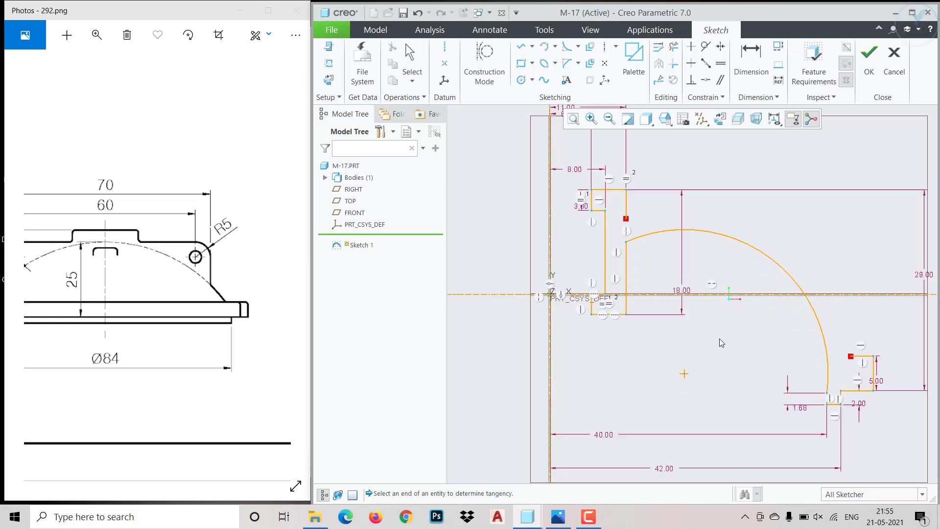
# Delete the trial dome arc from the sketch
pyautogui.scroll(2, 618, 357)
pyautogui.click(690, 280)
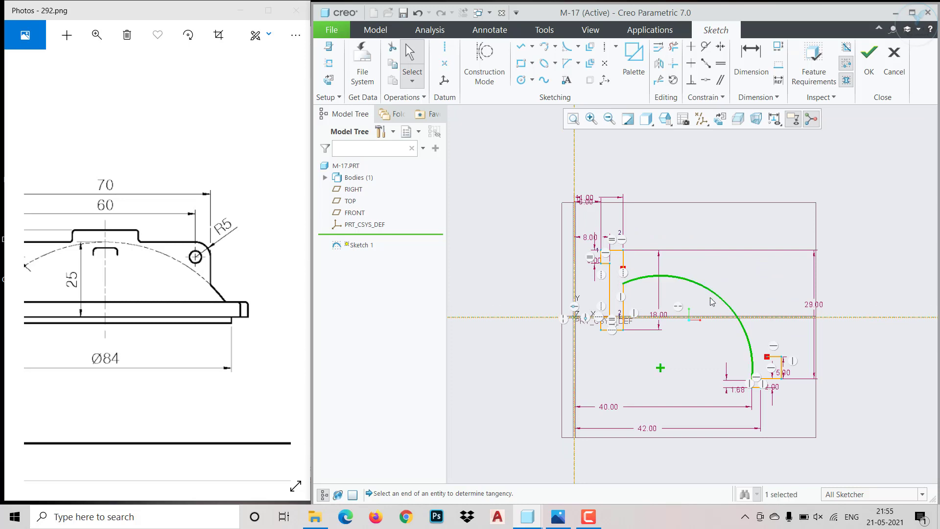
pyautogui.press('Delete')
# Sketch a circle centred on the vertical axis below the origin, passing through the rim's short inner vertical line
pyautogui.click(521, 80)
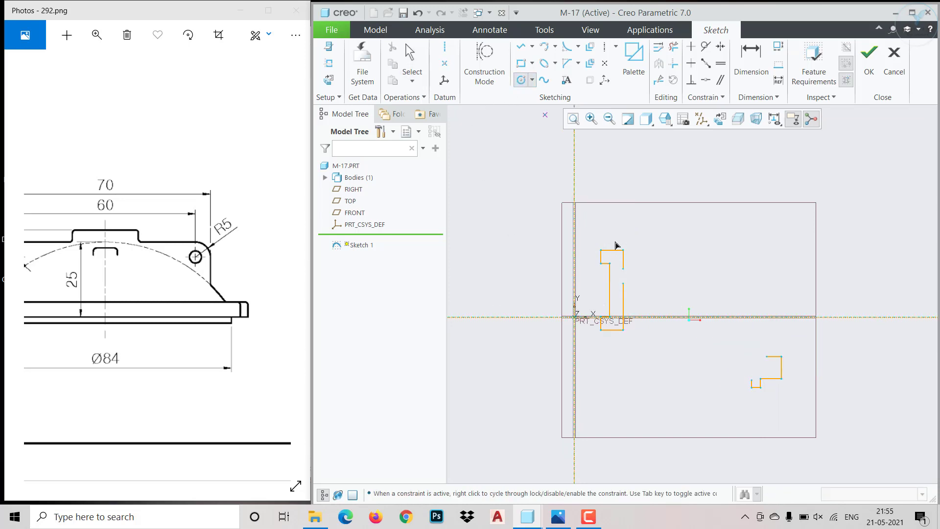
pyautogui.click(575, 448)
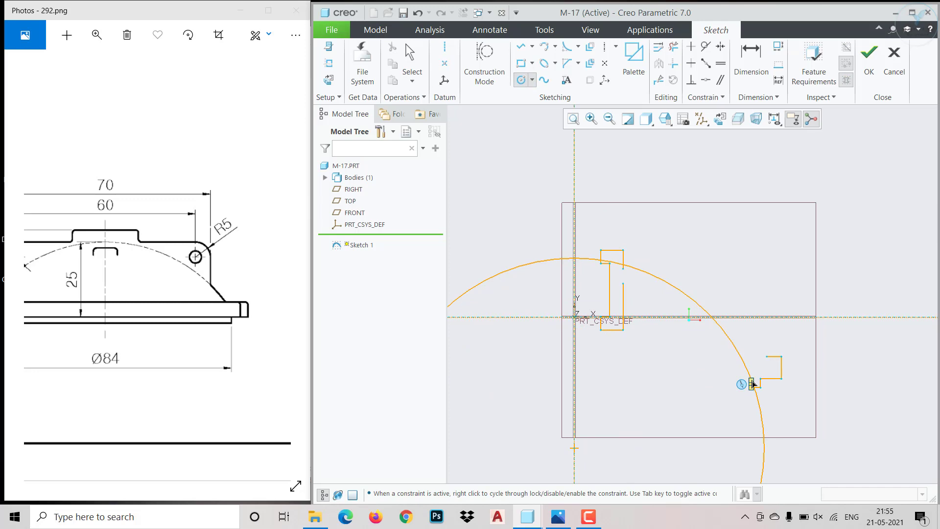
pyautogui.click(753, 383)
pyautogui.middleClick(698, 453)
pyautogui.scroll(3, 755, 397)
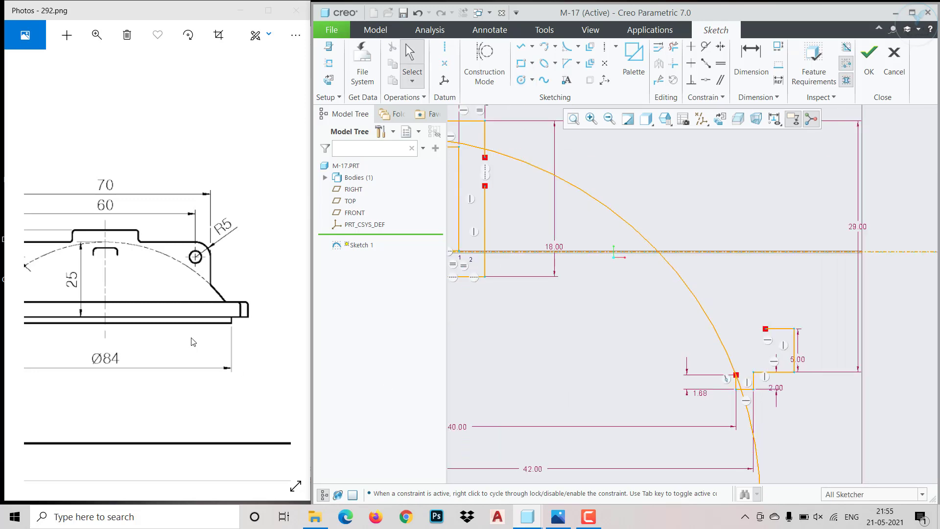
# Examine section A-A of the reference drawing for the dome's radius and compare it with the sketched circle
pyautogui.moveTo(30, 362); pyautogui.dragTo(229, 368)
pyautogui.moveTo(92, 367); pyautogui.dragTo(248, 376)
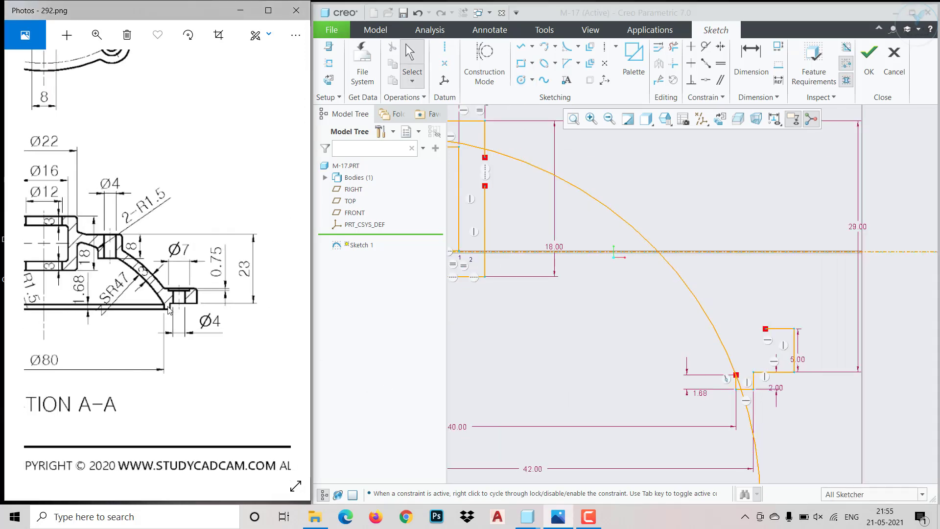
pyautogui.scroll(-5, 573, 405)
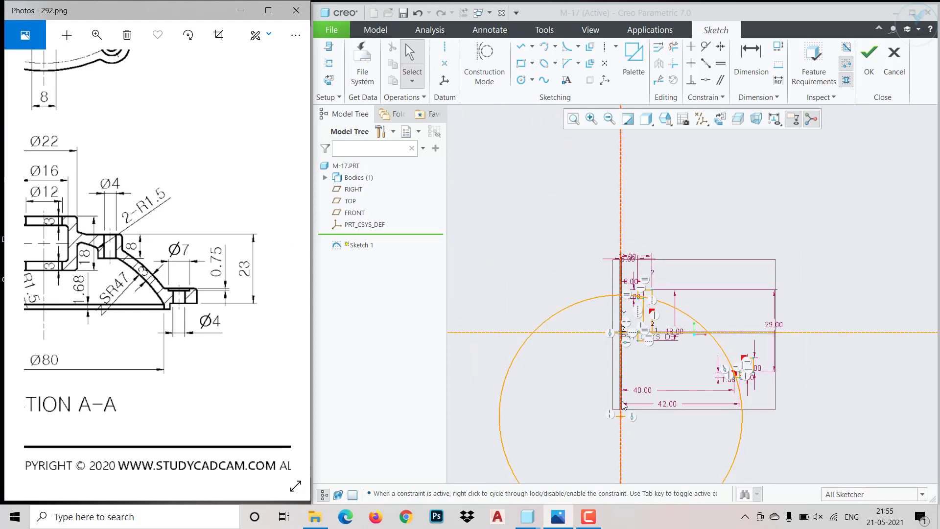
pyautogui.scroll(3, 613, 305)
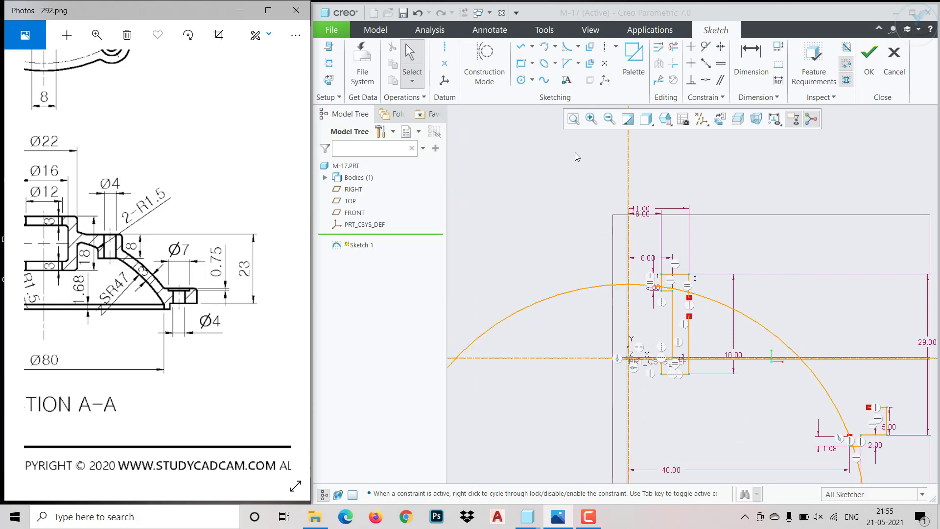
pyautogui.click(752, 57)
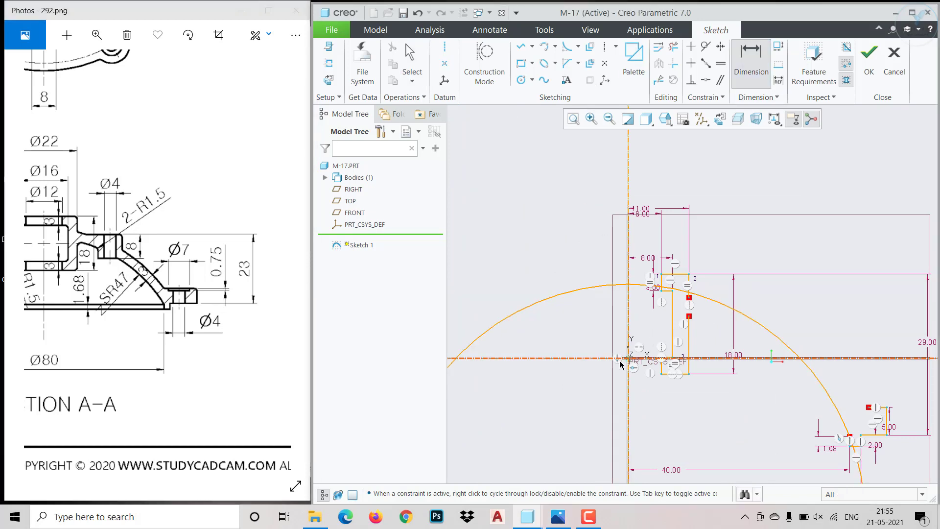
pyautogui.scroll(-1, 597, 365)
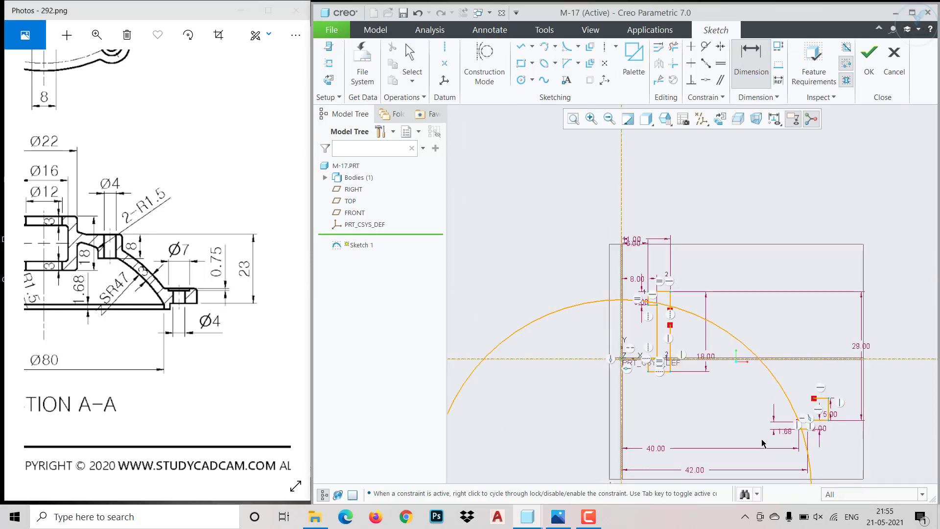
pyautogui.moveTo(198, 300)
pyautogui.mouseDown()
pyautogui.moveTo(17, 292)
pyautogui.moveTo(74, 313)
pyautogui.mouseUp()
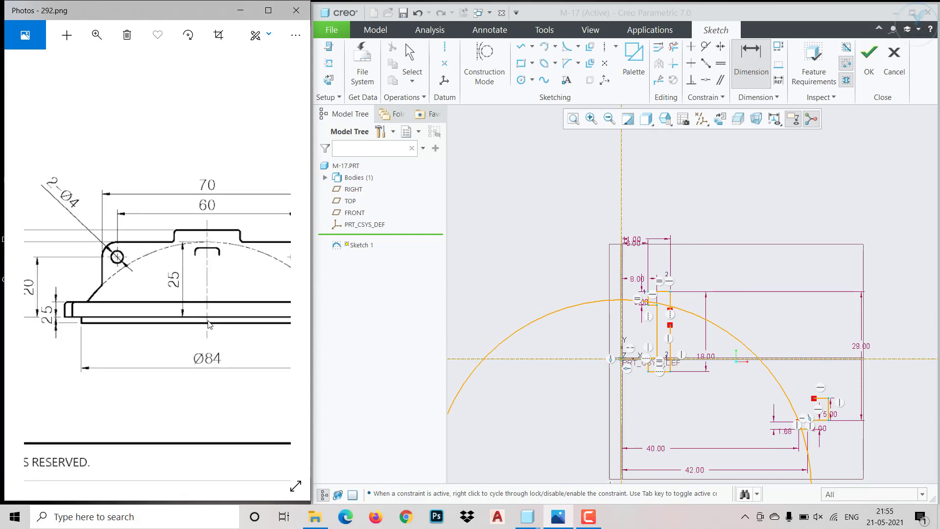
pyautogui.moveTo(198, 322); pyautogui.dragTo(72, 323)
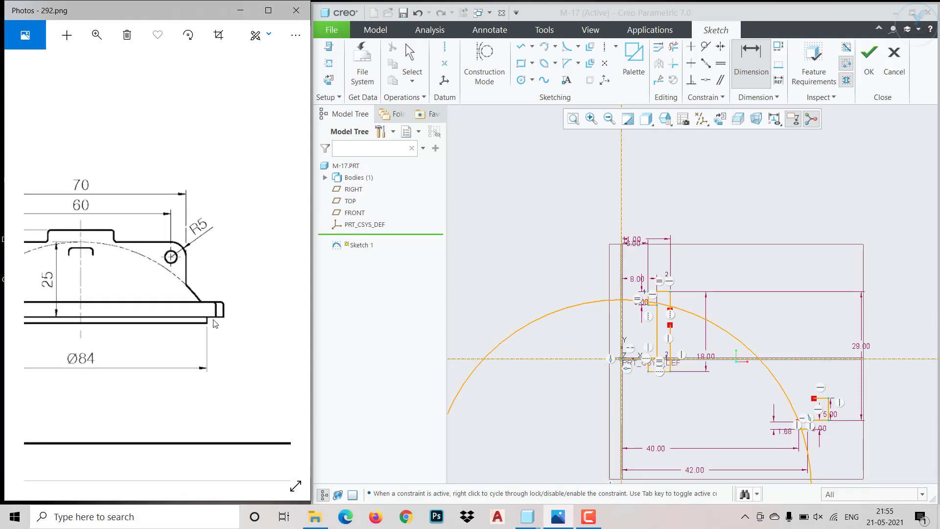
pyautogui.scroll(4, 801, 440)
pyautogui.click(845, 393)
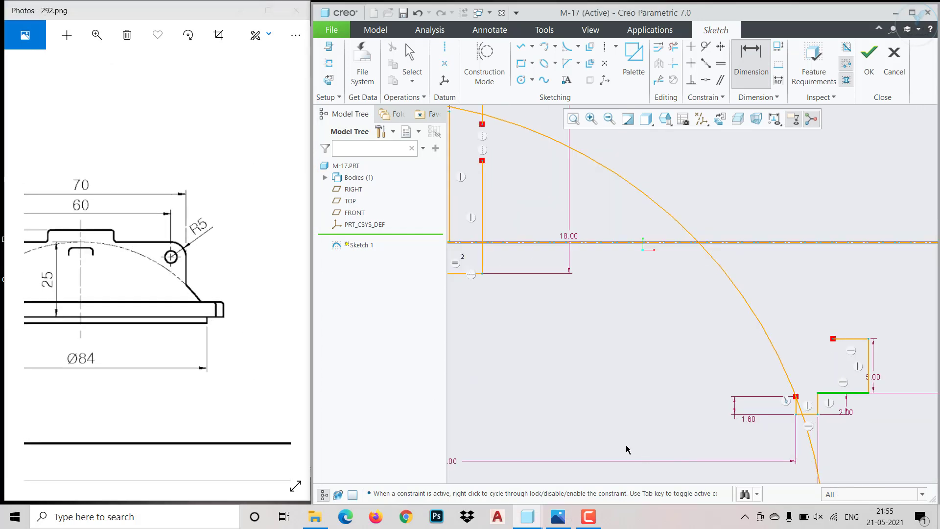
pyautogui.scroll(-4, 609, 427)
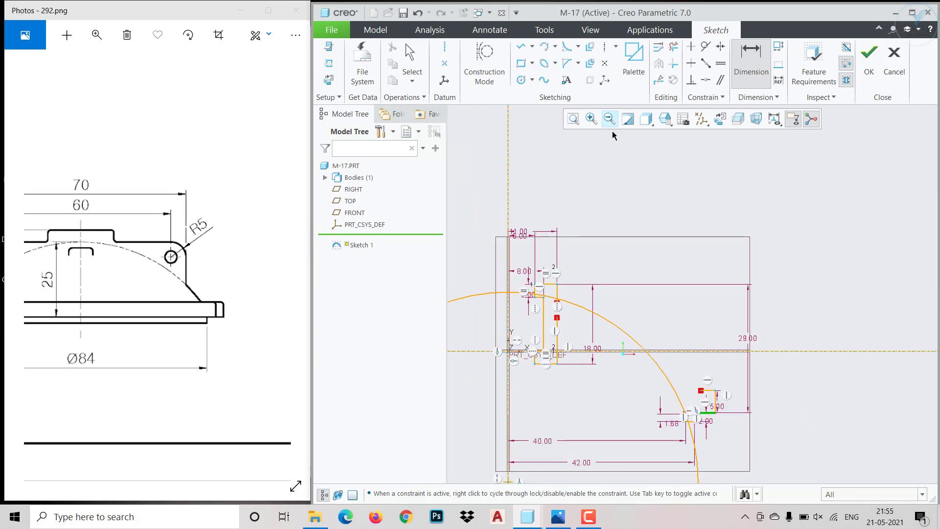
pyautogui.press('Escape')
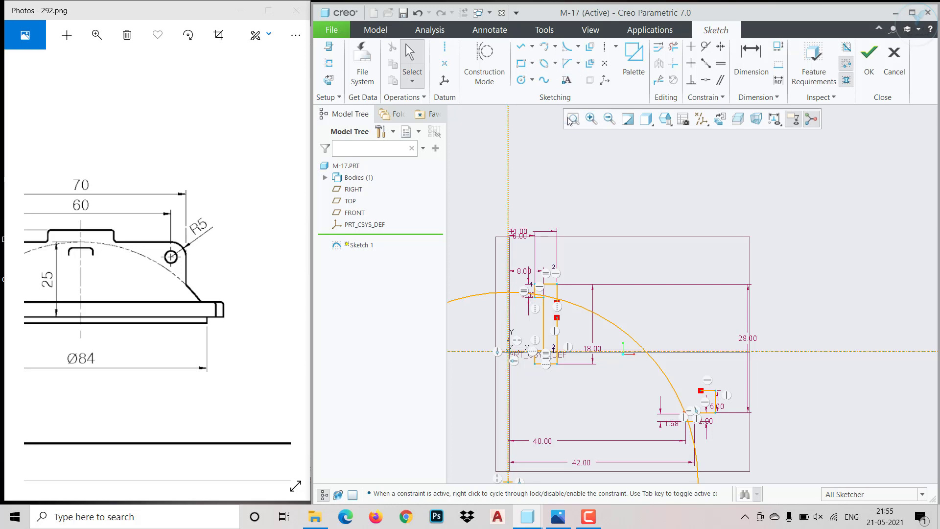
# Trim the circle's upper portion on the far side of the vertical axis, ending the dome curve at the axis
pyautogui.scroll(1, 707, 352)
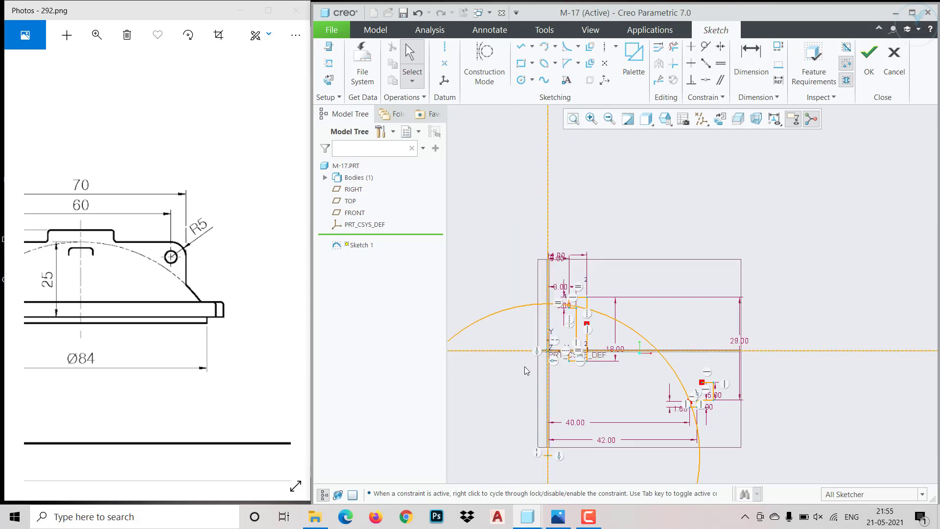
pyautogui.scroll(-1, 525, 366)
pyautogui.scroll(-2, 520, 365)
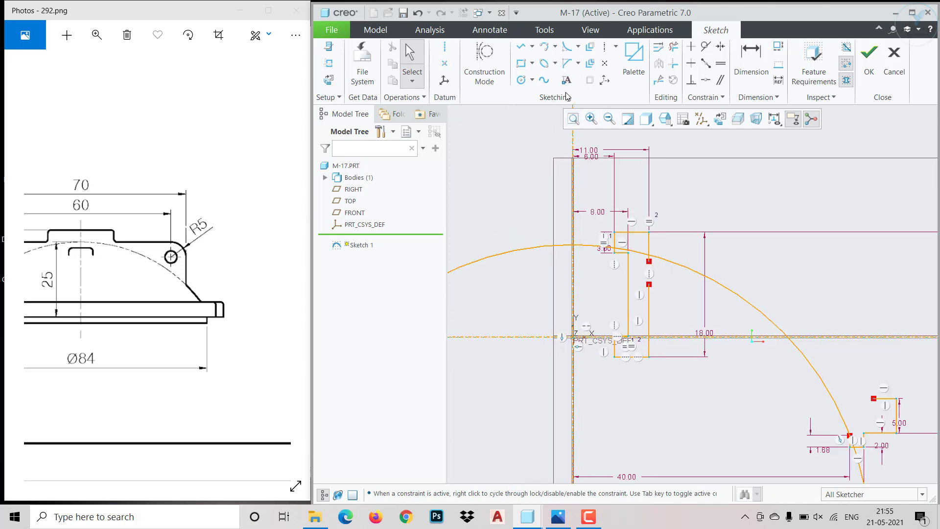
pyautogui.click(674, 47)
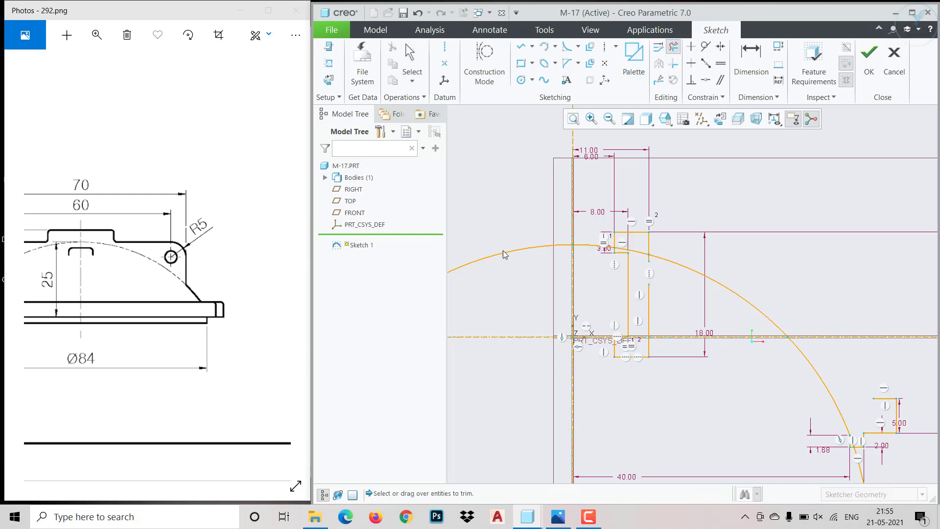
pyautogui.click(509, 257)
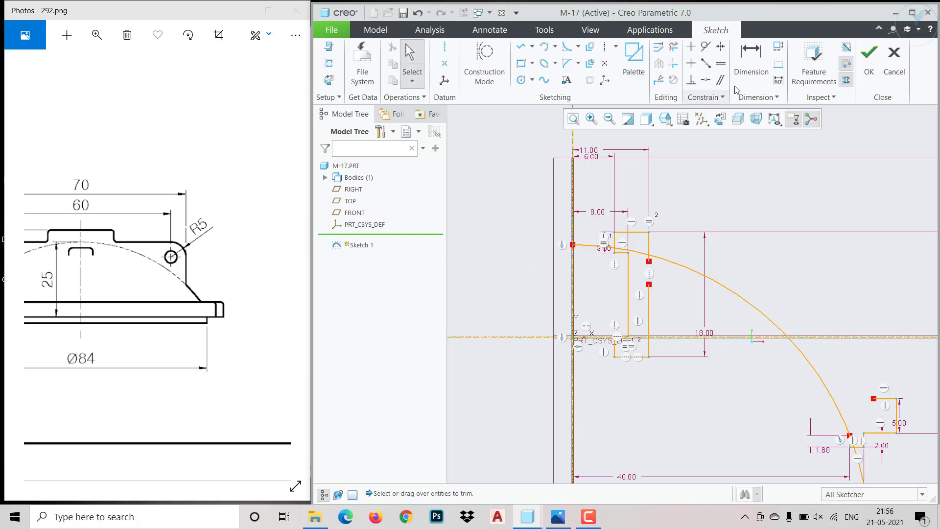
# Dimension the height from the underside of the rim flange to the dome arc's top endpoint as 25 mm
pyautogui.click(570, 246)
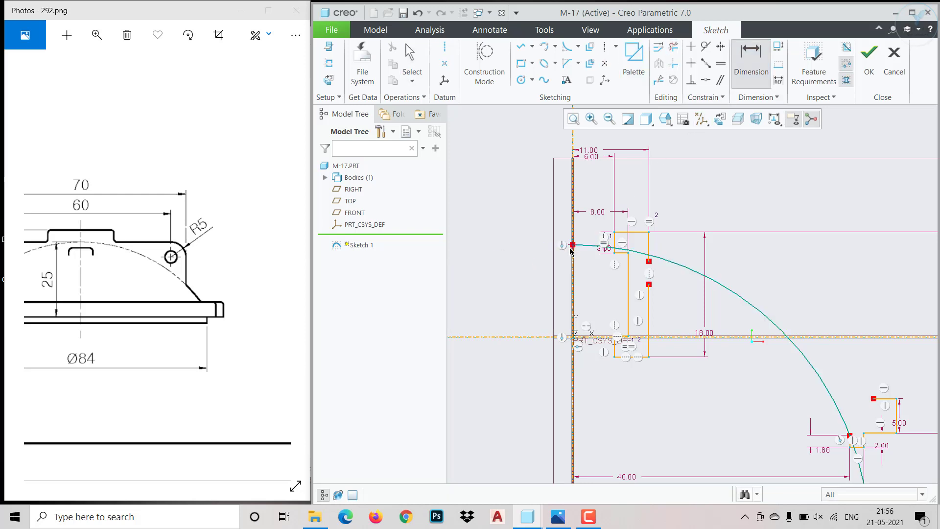
pyautogui.click(882, 434)
pyautogui.middleClick(521, 357)
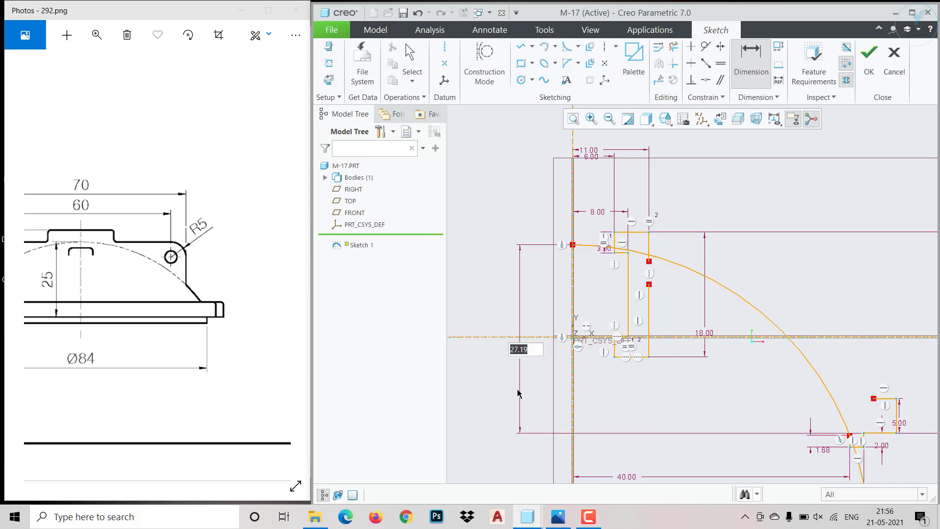
pyautogui.write('5')
pyautogui.press('Return')
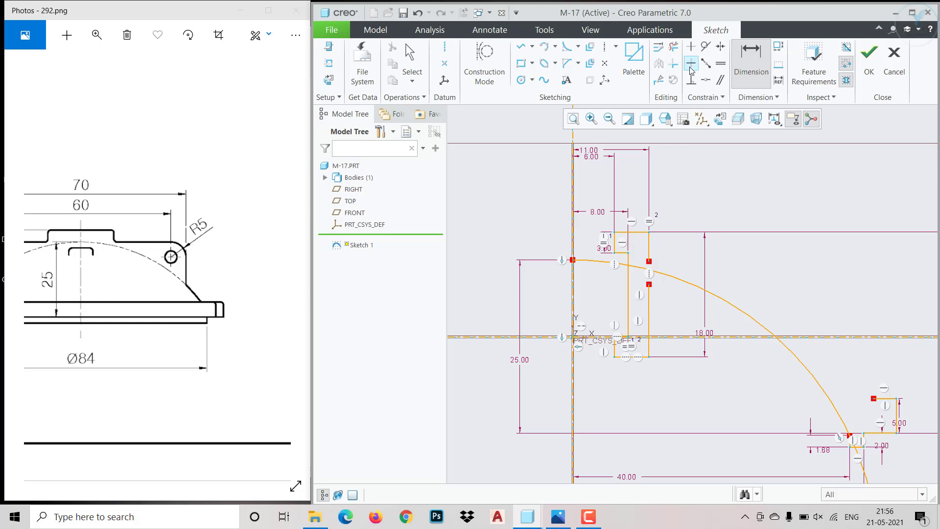
# Constrain the upper end of the hub's lower outer vertical line to lie on the dome arc
pyautogui.click(706, 80)
pyautogui.scroll(3, 694, 281)
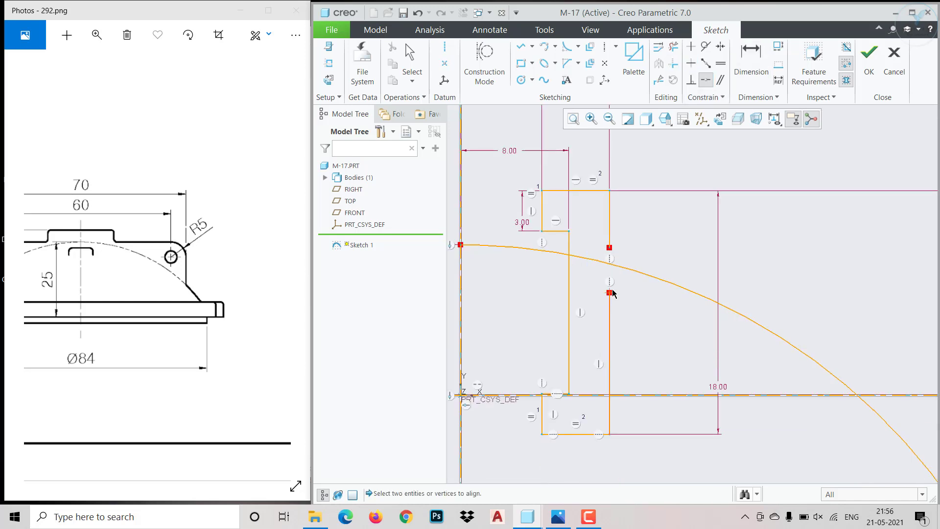
pyautogui.click(610, 299)
pyautogui.click(620, 271)
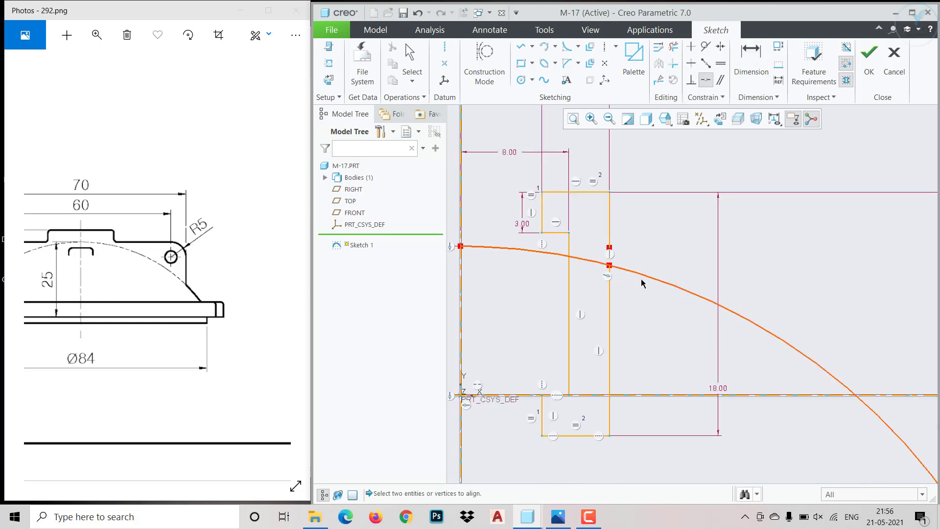
# Trim the circle below the rim's inner corner and its remaining portion on the far side of the axis, keeping only the dome arc
pyautogui.scroll(-4, 643, 283)
pyautogui.scroll(-3, 685, 349)
pyautogui.scroll(7, 751, 391)
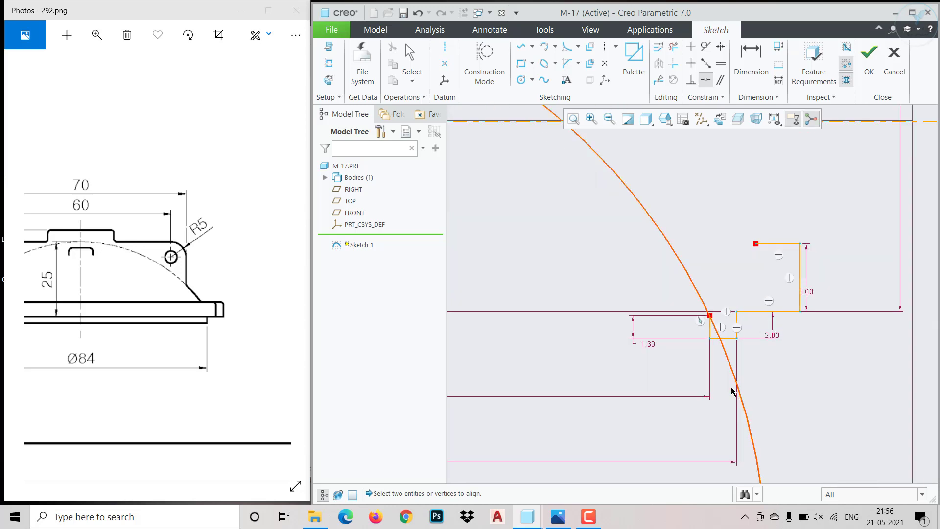
pyautogui.scroll(1, 711, 343)
pyautogui.middleClick(711, 331)
pyautogui.click(674, 46)
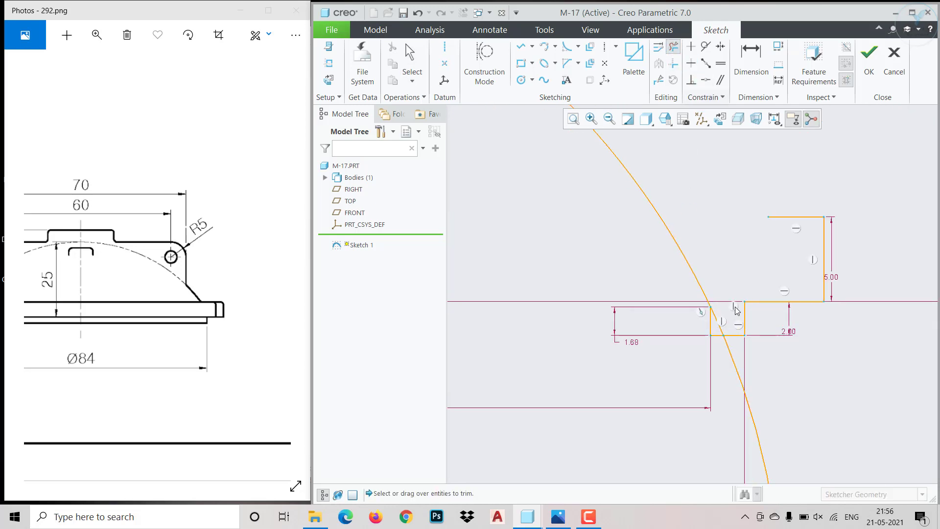
pyautogui.click(719, 324)
pyautogui.click(722, 329)
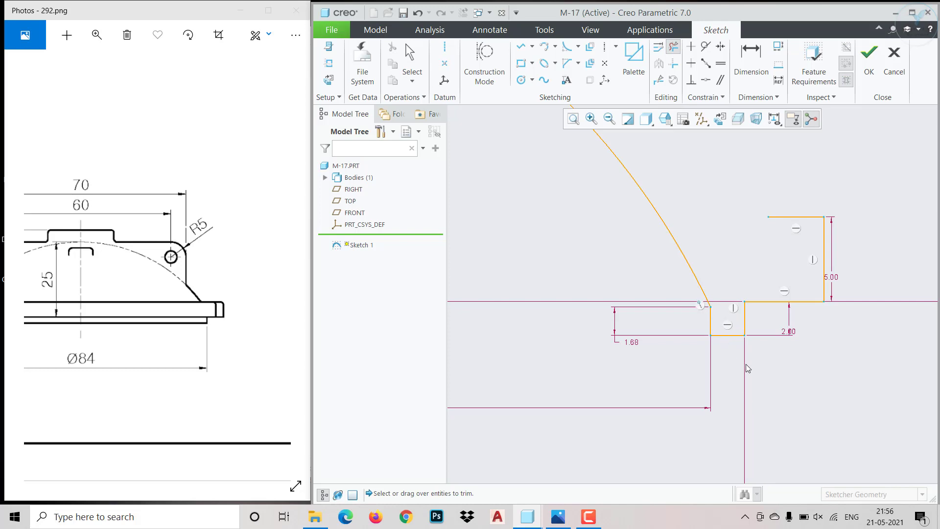
pyautogui.scroll(-7, 745, 365)
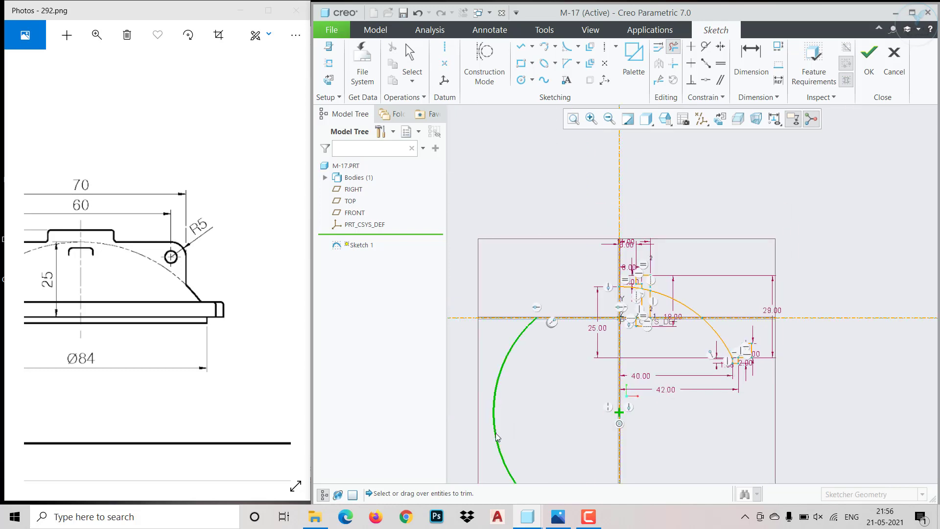
pyautogui.click(493, 431)
pyautogui.middleClick(588, 372)
# Try trimming the dome arc between the vertical axis and the hub's outer wall, and undo those trims
pyautogui.scroll(4, 698, 313)
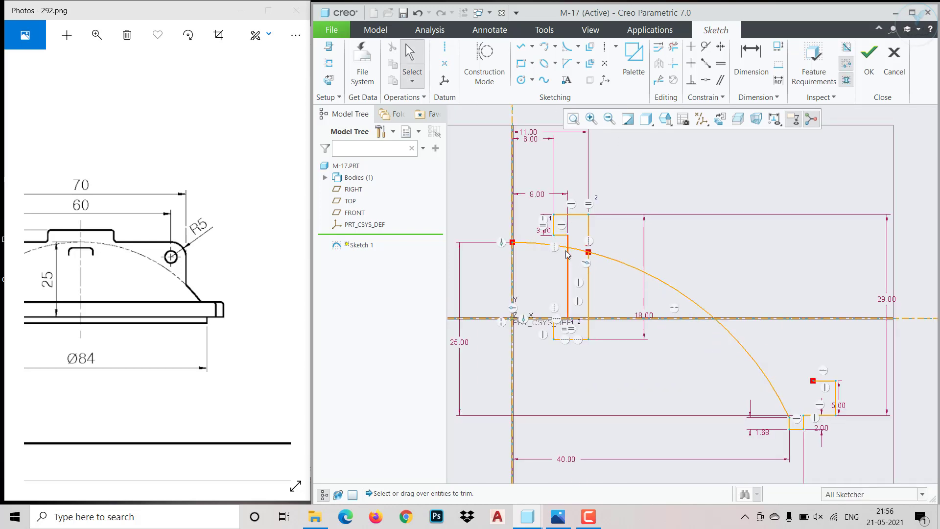
pyautogui.click(674, 47)
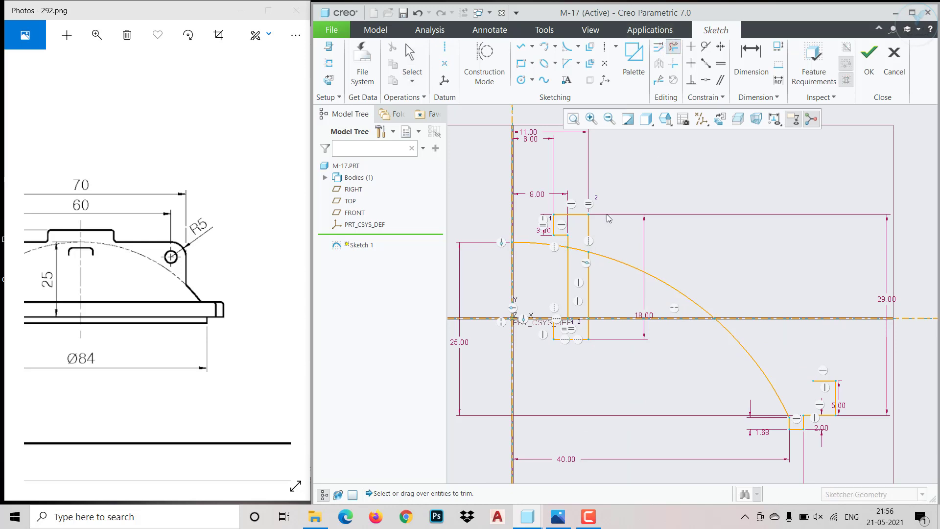
pyautogui.click(576, 257)
pyautogui.click(538, 251)
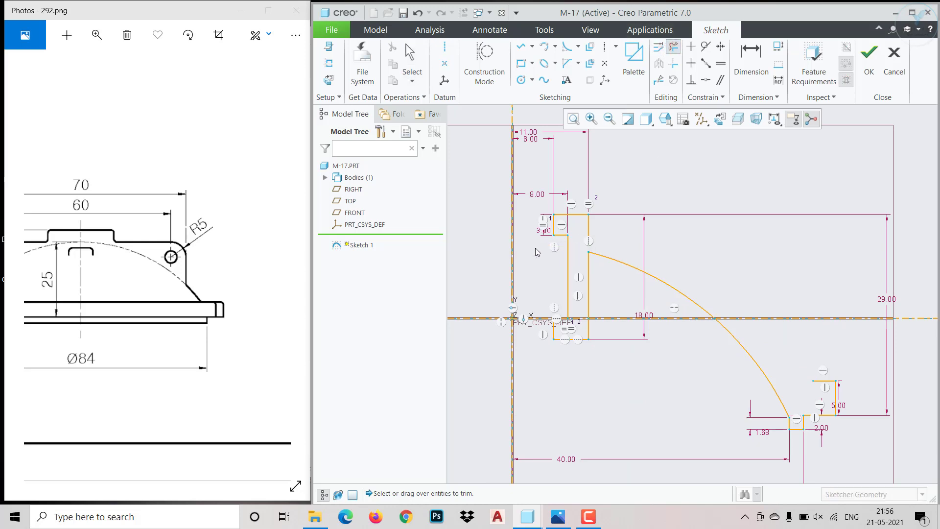
pyautogui.middleClick(539, 253)
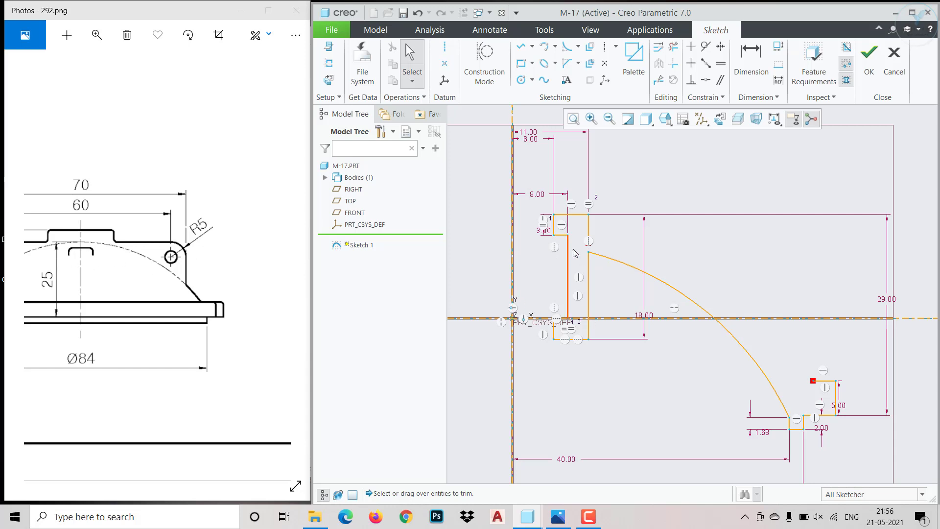
pyautogui.scroll(2, 576, 253)
pyautogui.hotkey('ctrl', 'z')
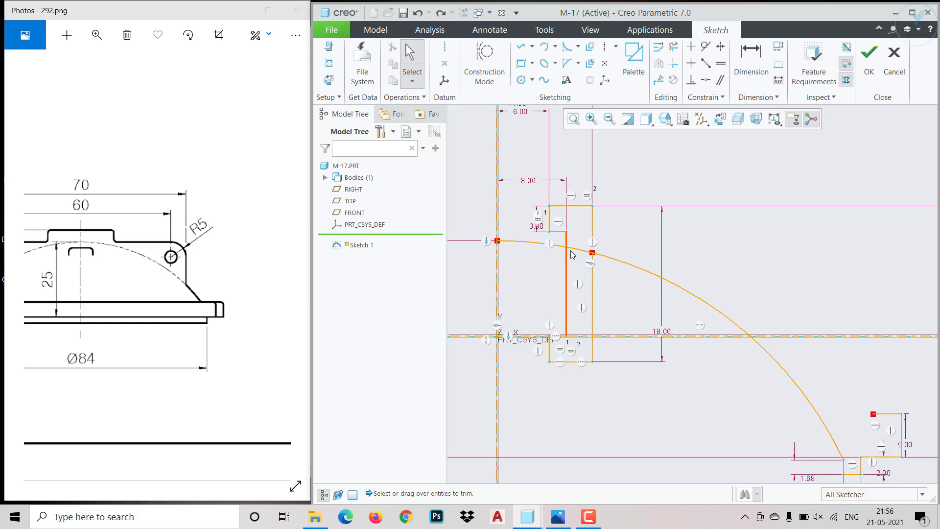
# Convert the dome arc between the vertical axis and the rim into construction geometry
pyautogui.click(571, 249)
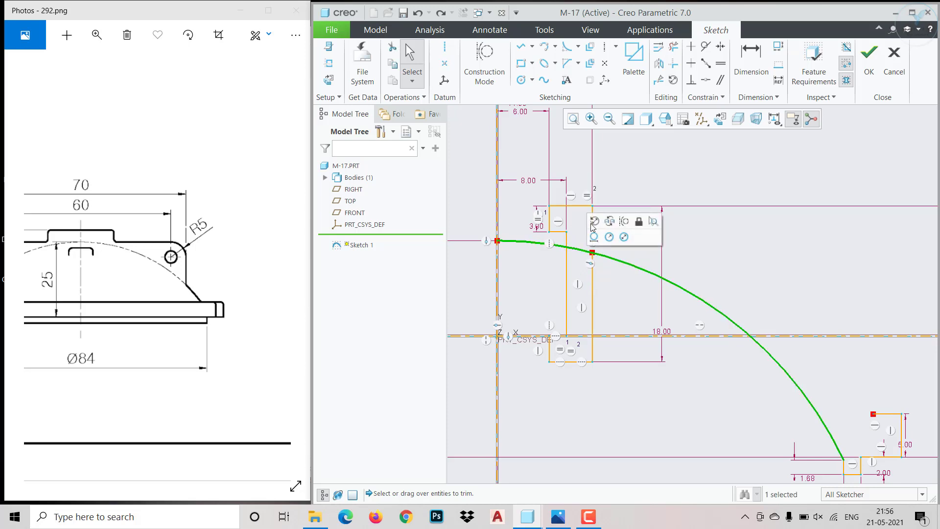
pyautogui.click(594, 222)
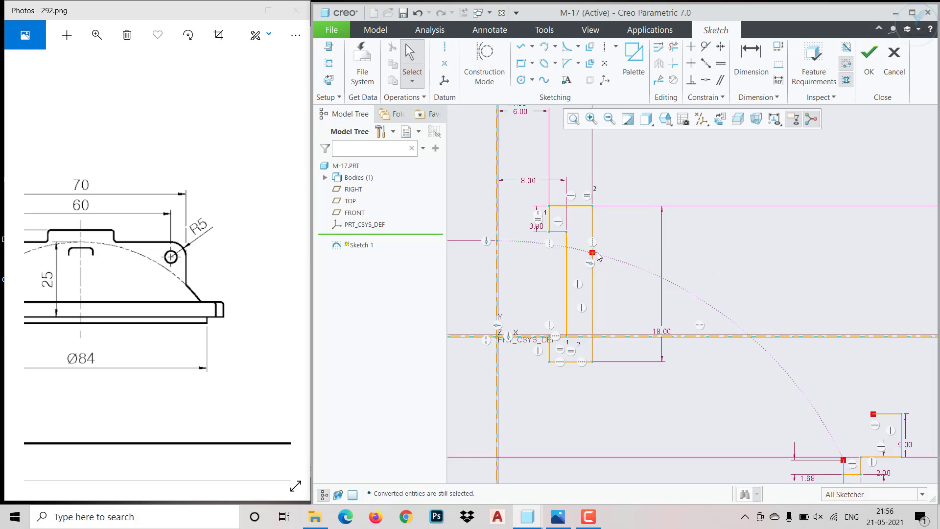
# Try to draw an arc from the rim's inner corner to the hub's outer wall, and delete it
pyautogui.click(545, 47)
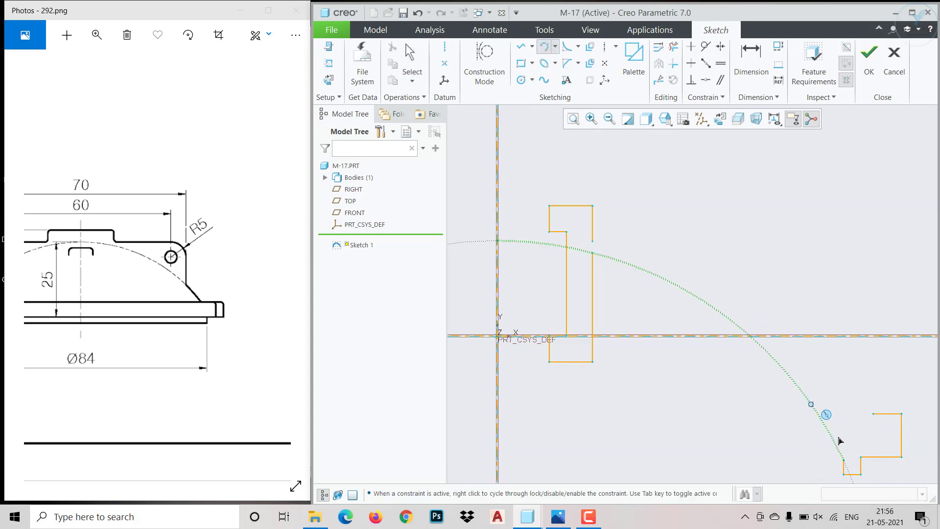
pyautogui.click(844, 460)
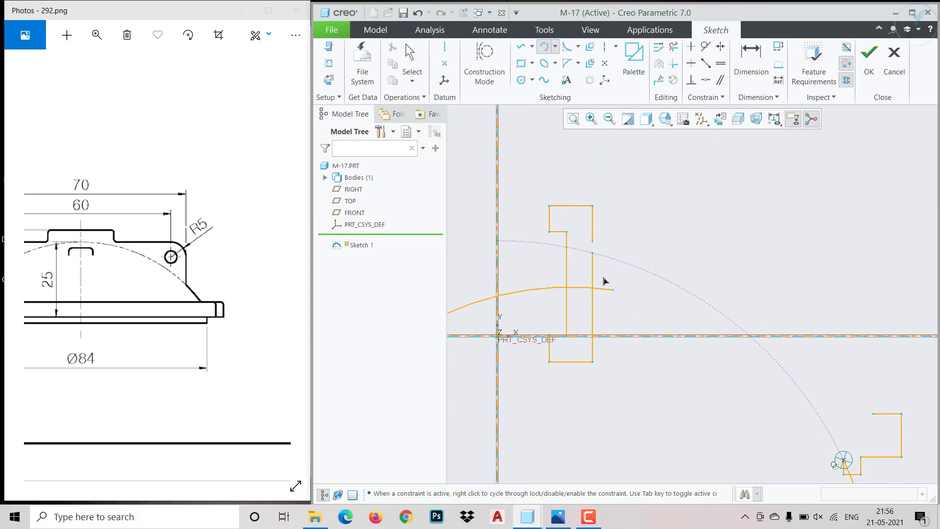
pyautogui.click(593, 254)
pyautogui.middleClick(719, 294)
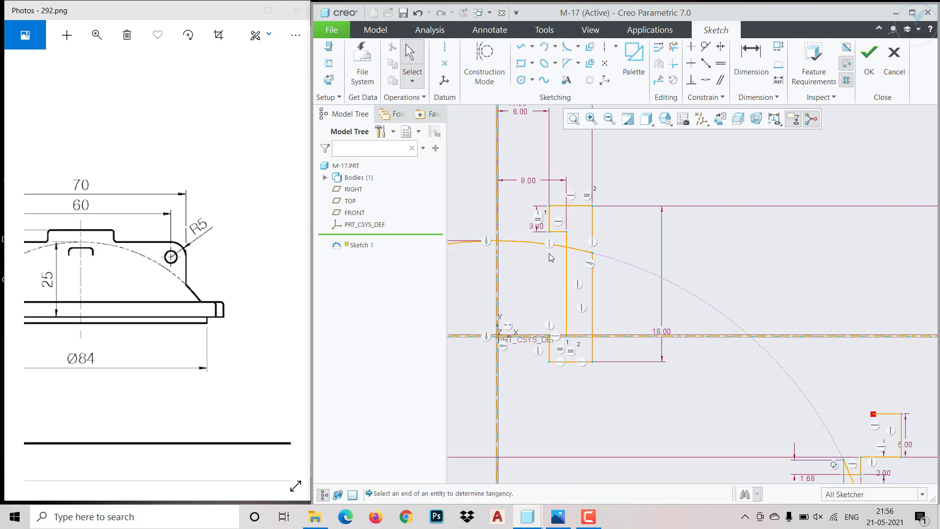
pyautogui.click(533, 243)
pyautogui.press('Delete')
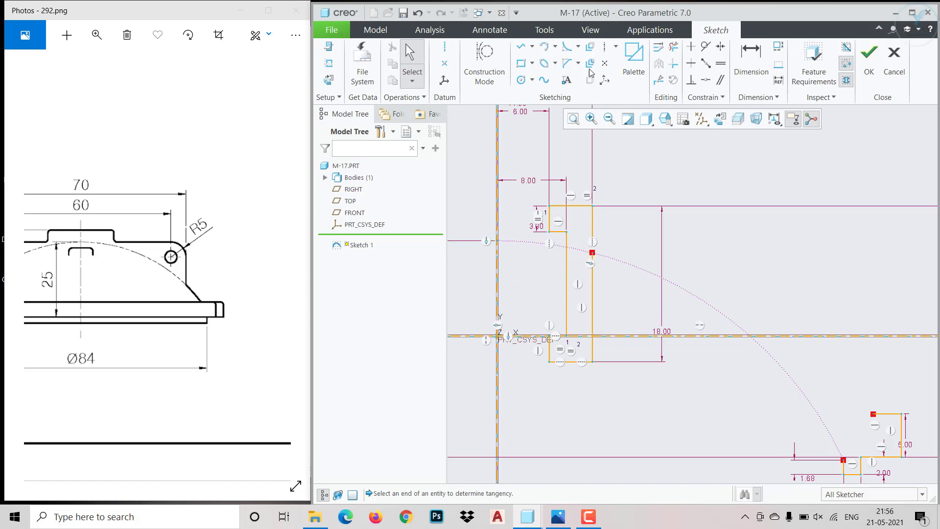
# Draw a three-point arc over the construction curve from the hub's outer wall to the rim's inner corner
pyautogui.click(532, 47)
pyautogui.click(545, 48)
pyautogui.click(593, 253)
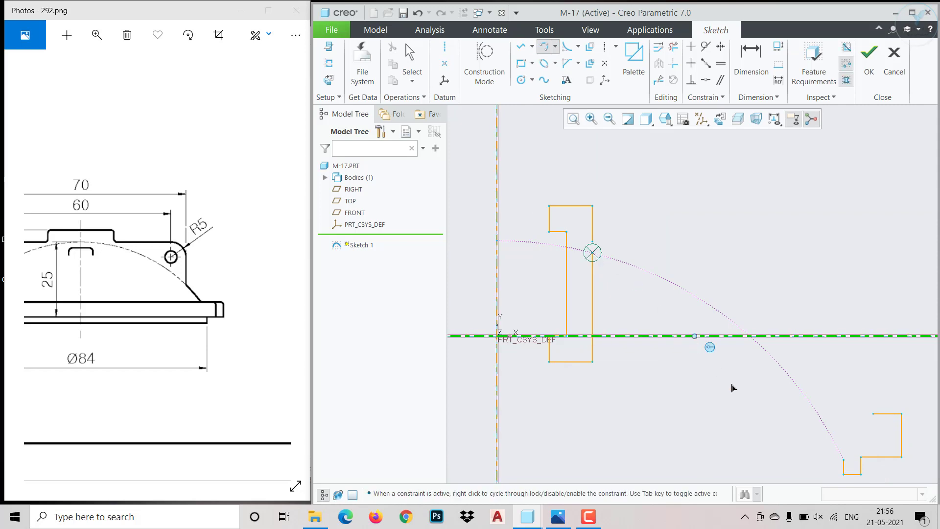
pyautogui.click(843, 460)
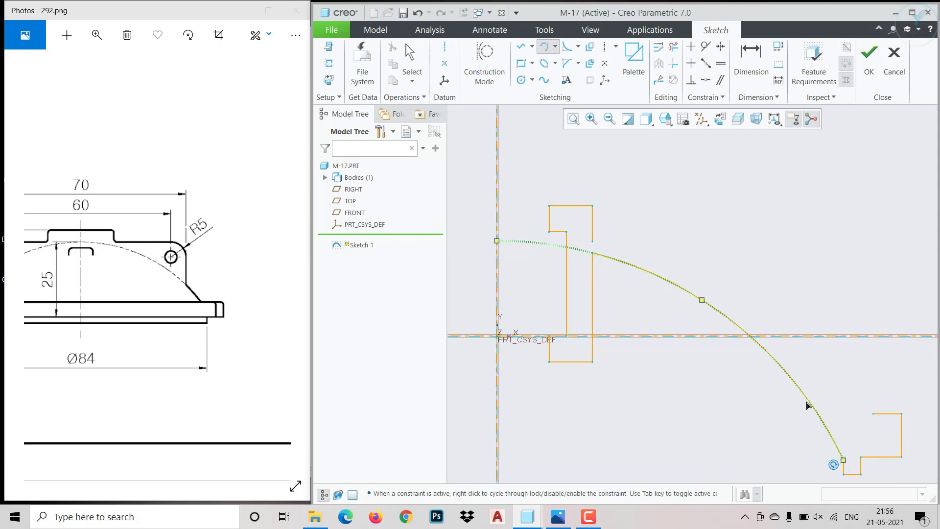
pyautogui.click(808, 404)
pyautogui.middleClick(688, 387)
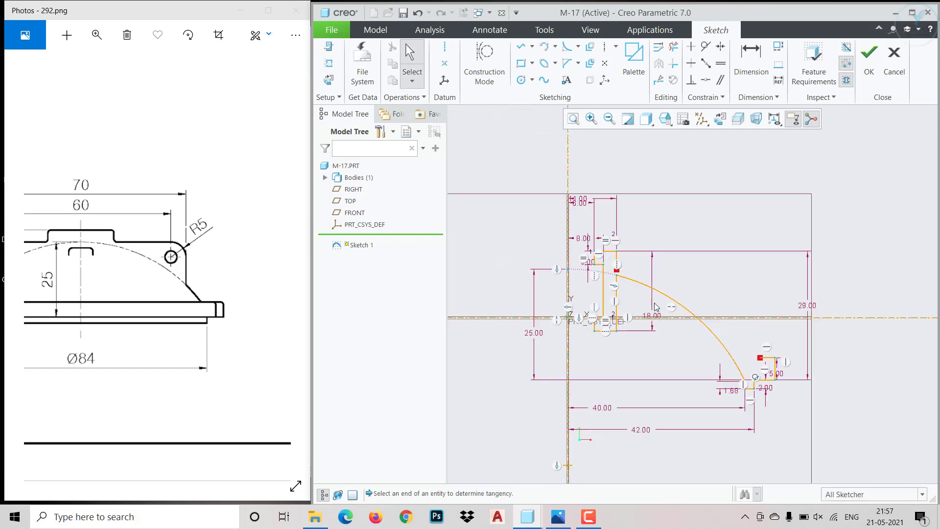
# Offset the solid dome arc outward by 3 mm as a single entity
pyautogui.scroll(-2, 720, 368)
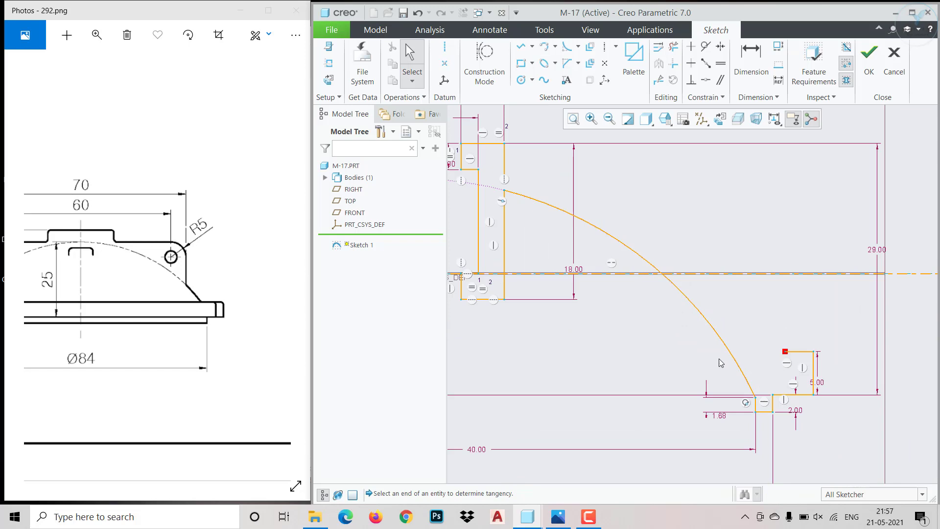
pyautogui.click(590, 47)
pyautogui.click(609, 227)
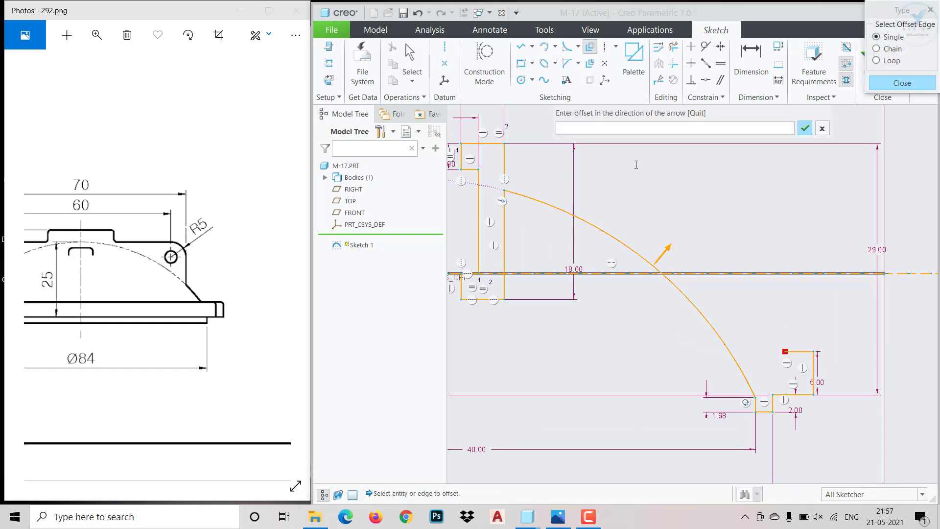
pyautogui.write('3')
pyautogui.press('Return')
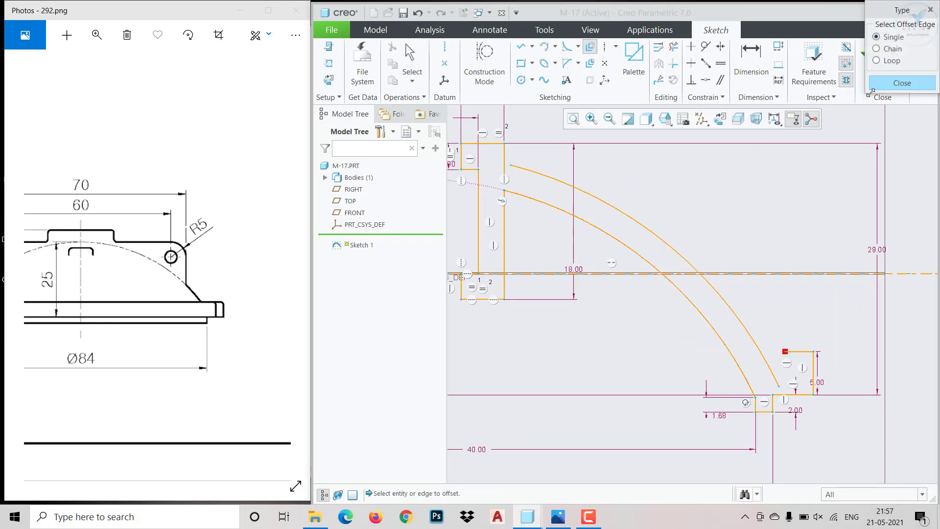
pyautogui.click(889, 83)
# Try to dimension the distance between the inner and outer dome arcs
pyautogui.scroll(-2, 513, 175)
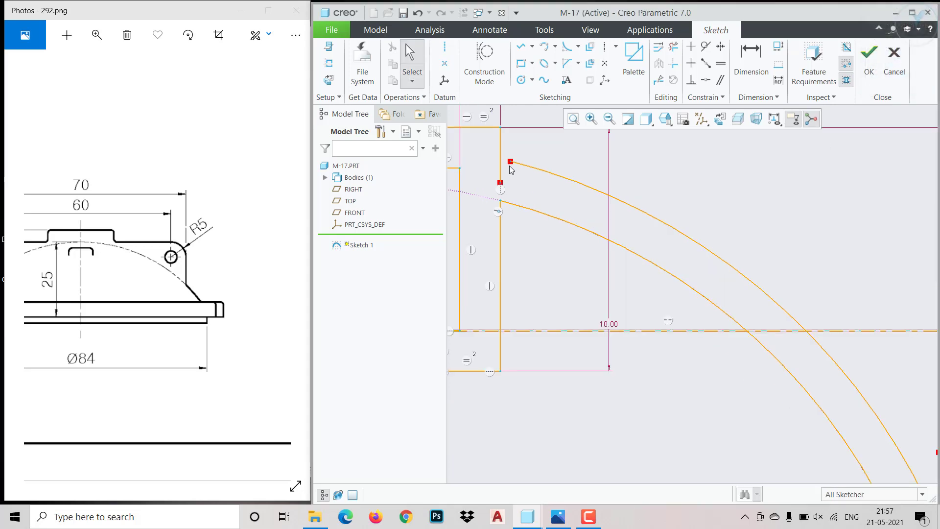
pyautogui.click(751, 59)
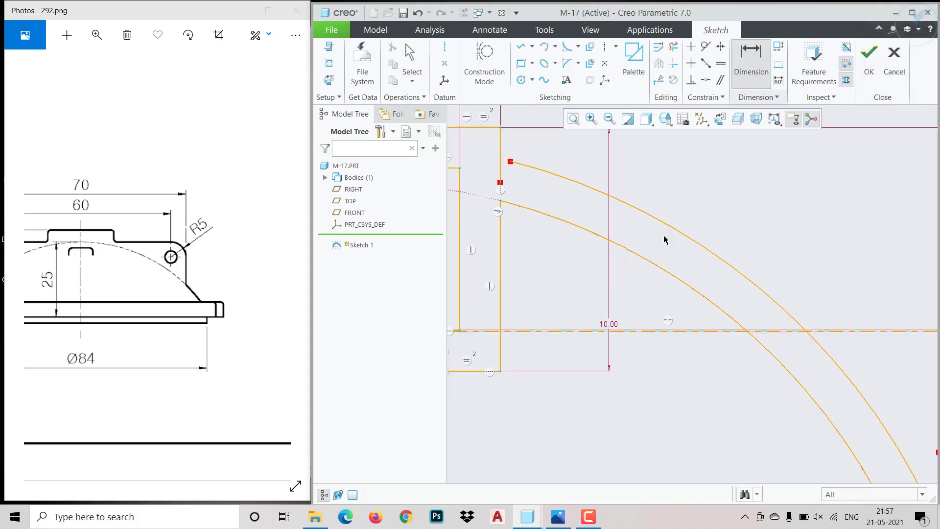
pyautogui.click(667, 273)
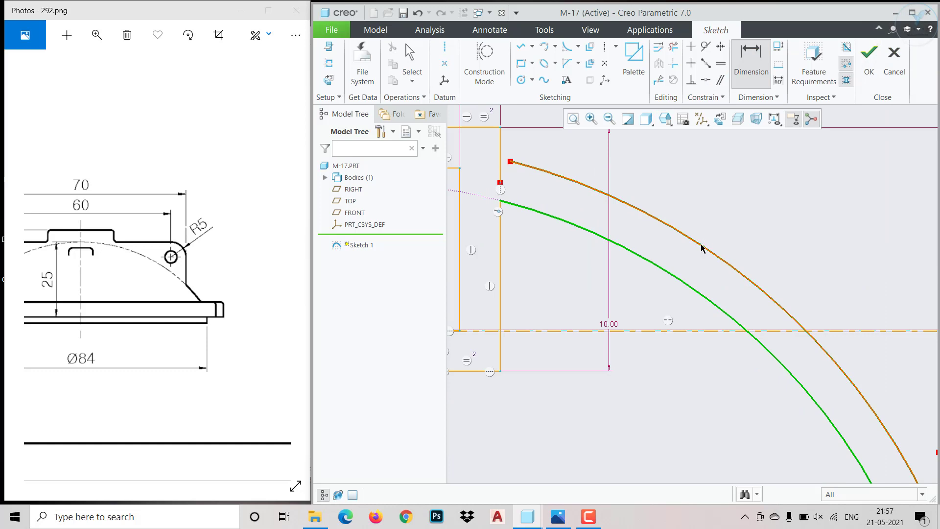
pyautogui.middleClick(745, 251)
pyautogui.scroll(-4, 713, 269)
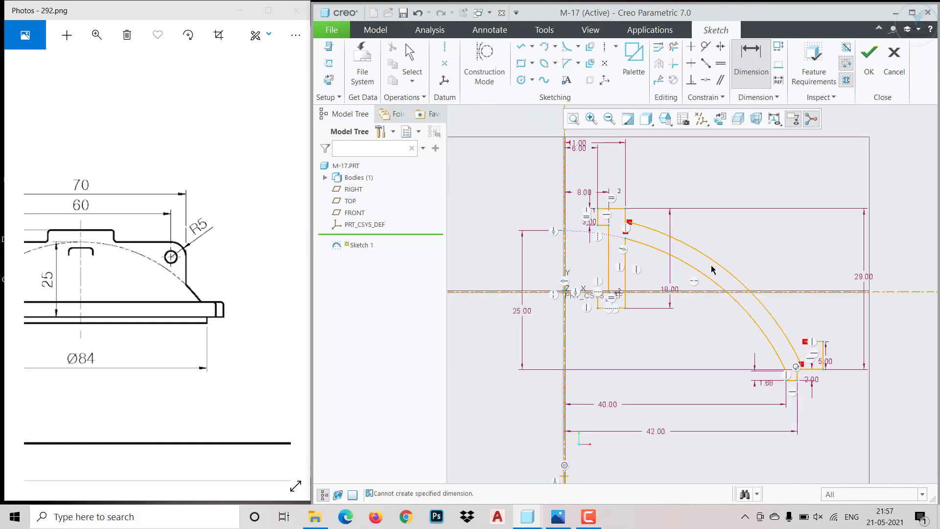
pyautogui.scroll(6, 609, 223)
pyautogui.middleClick(627, 216)
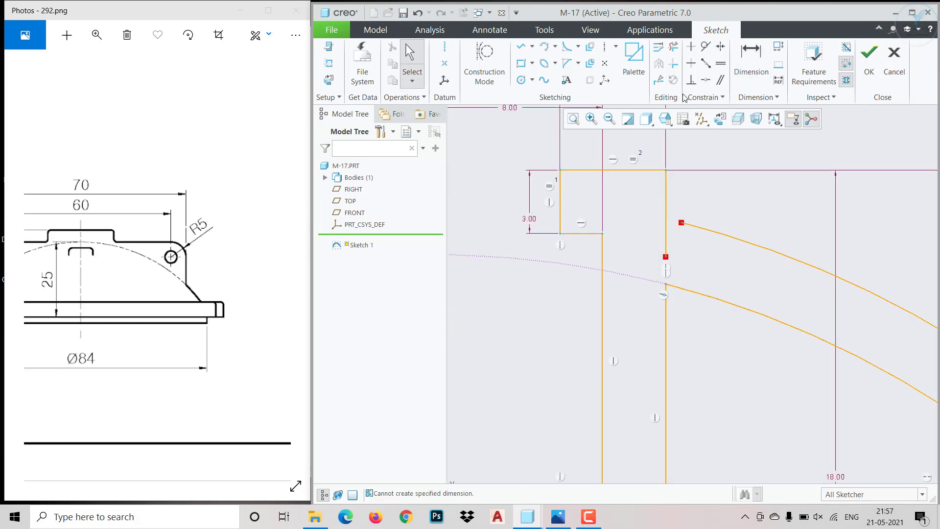
# Constrain the outer arc's upper endpoint to the hub's outer vertical line and trim the leftover line stub between the two arcs
pyautogui.click(705, 82)
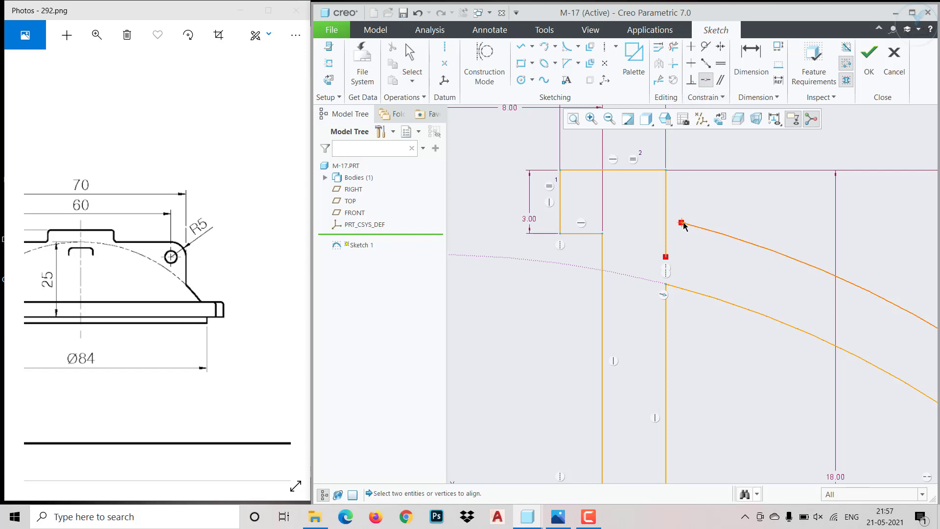
pyautogui.click(682, 224)
pyautogui.click(669, 231)
pyautogui.middleClick(688, 252)
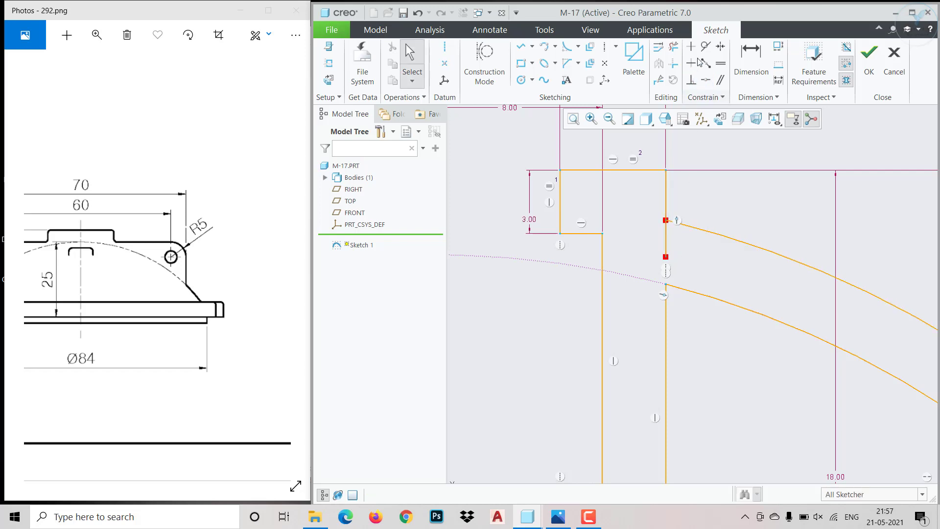
pyautogui.click(674, 46)
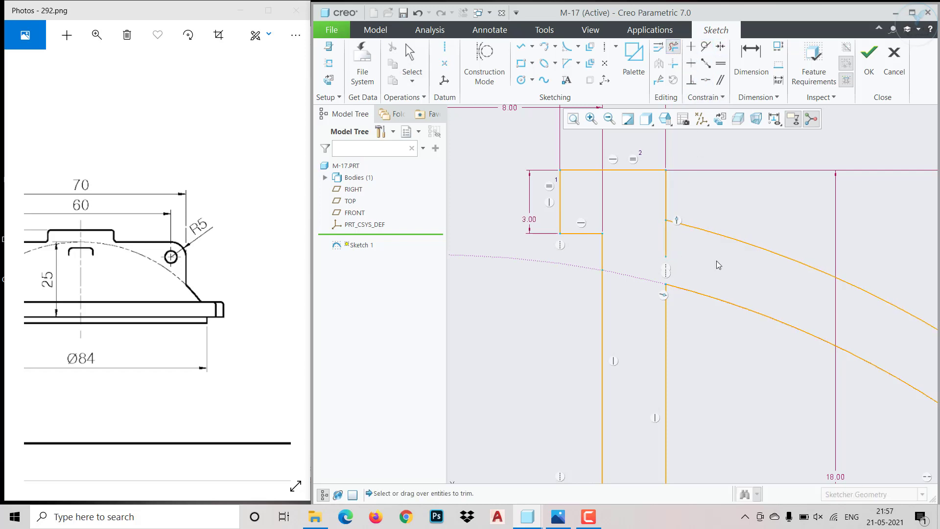
pyautogui.click(666, 239)
pyautogui.middleClick(695, 276)
# Stretch the rim flange's top edge past the outer dome arc and trim the excess of both at their intersection
pyautogui.scroll(5, 688, 284)
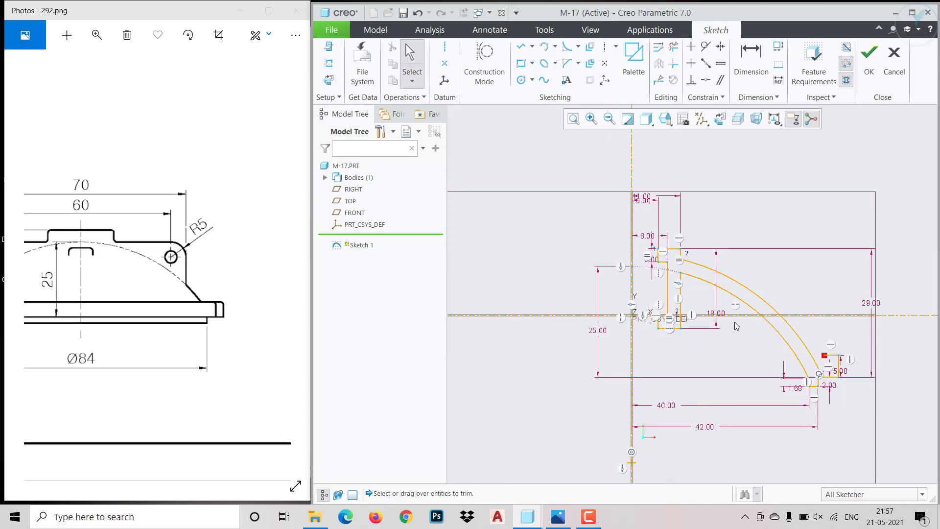
pyautogui.scroll(-5, 808, 382)
pyautogui.moveTo(16, 349); pyautogui.dragTo(269, 351)
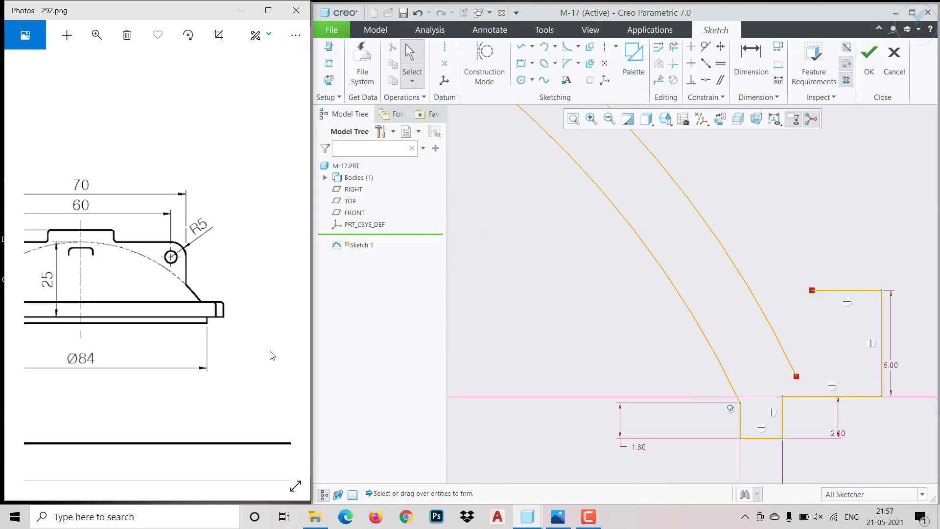
pyautogui.moveTo(11, 334)
pyautogui.mouseDown()
pyautogui.moveTo(62, 329)
pyautogui.moveTo(134, 342)
pyautogui.mouseUp()
pyautogui.moveTo(68, 329); pyautogui.dragTo(96, 341)
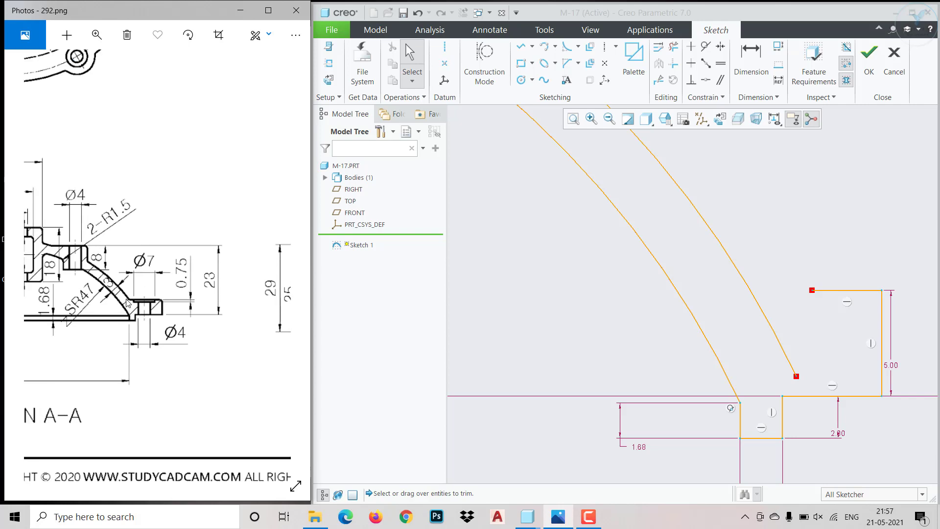
pyautogui.moveTo(813, 291)
pyautogui.mouseDown()
pyautogui.moveTo(697, 301)
pyautogui.moveTo(721, 299)
pyautogui.mouseUp()
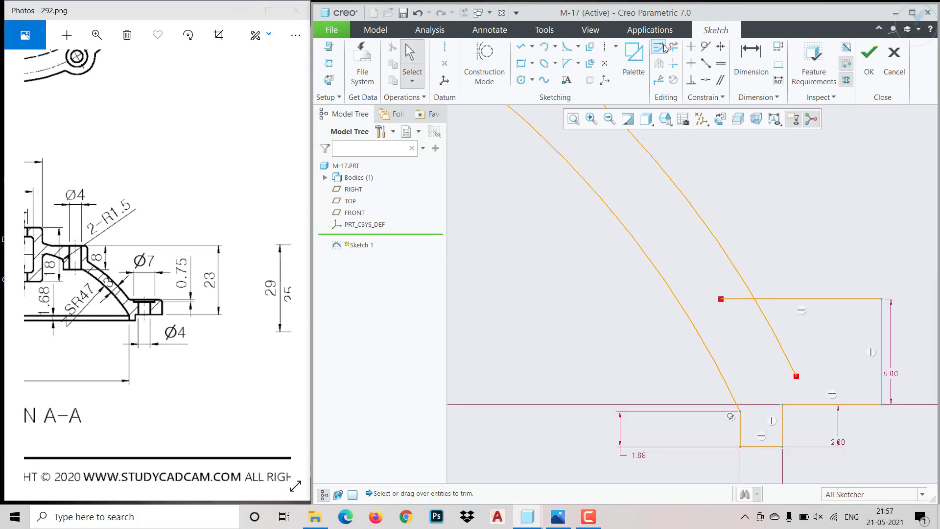
pyautogui.click(741, 299)
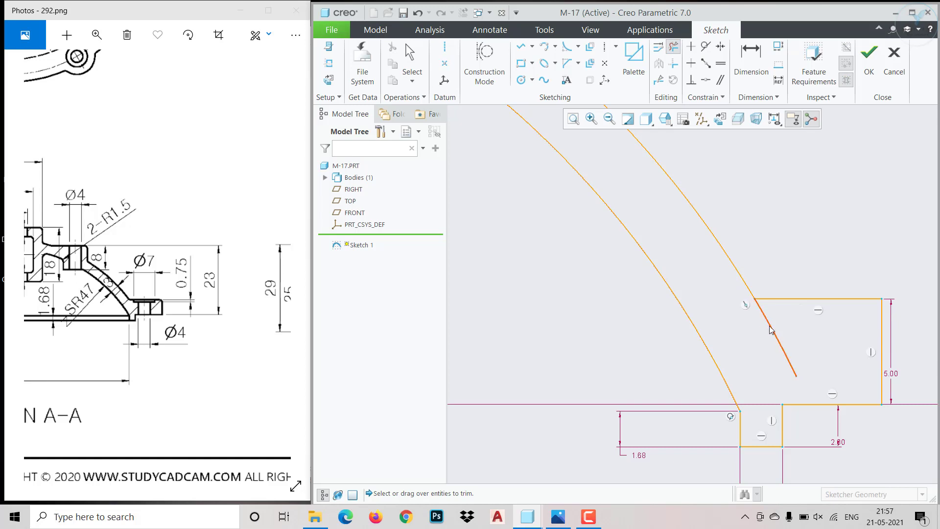
pyautogui.click(771, 329)
pyautogui.middleClick(767, 361)
pyautogui.scroll(-8, 767, 362)
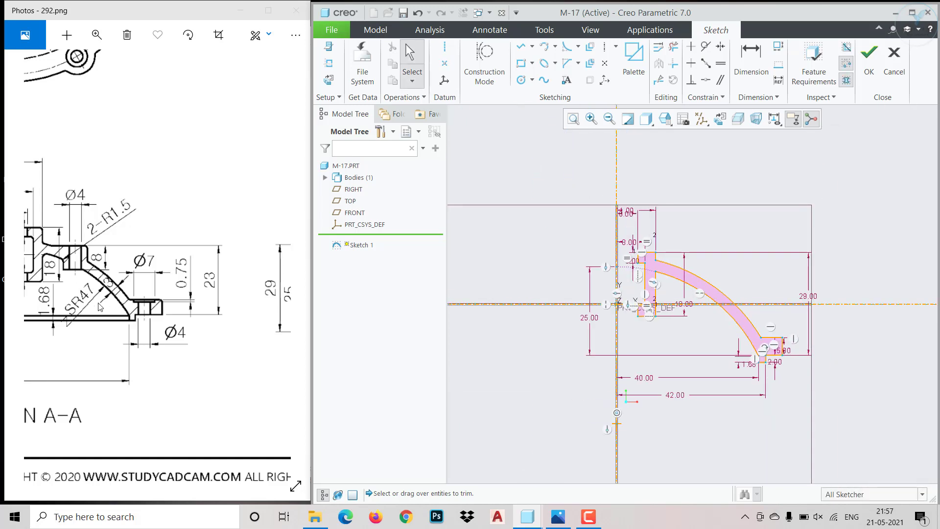
# Compare the profile with the reference section and try shifting the rim flange's lower edge vertically
pyautogui.moveTo(142, 313); pyautogui.dragTo(212, 327)
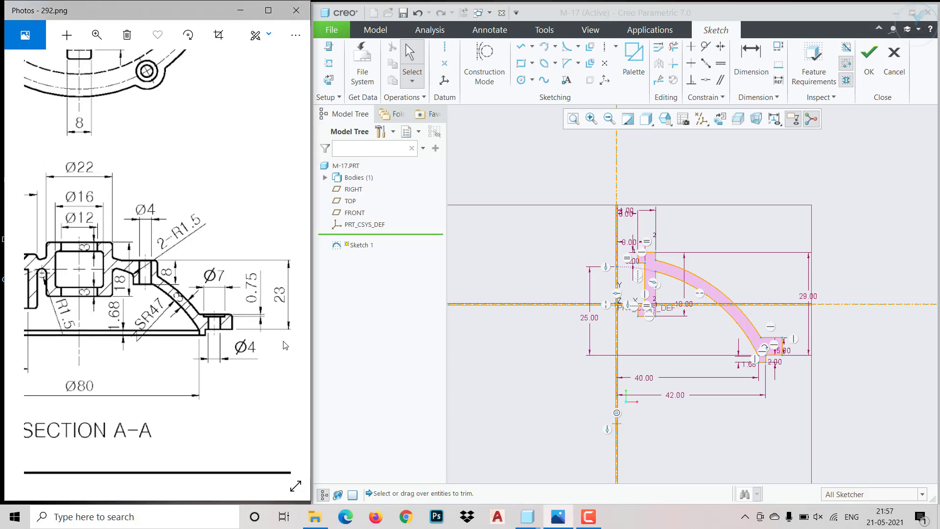
pyautogui.scroll(-1, 779, 356)
pyautogui.scroll(3, 779, 356)
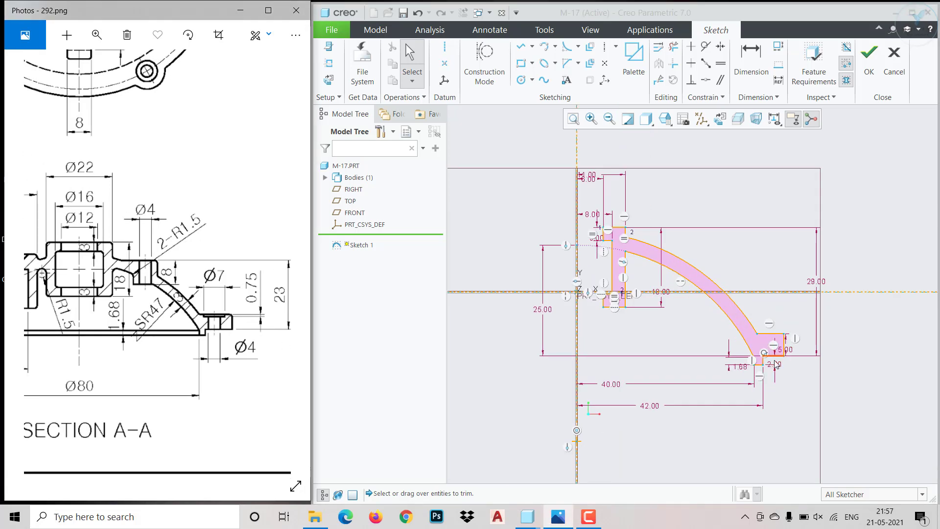
pyautogui.moveTo(774, 356)
pyautogui.mouseDown()
pyautogui.moveTo(770, 384)
pyautogui.moveTo(776, 321)
pyautogui.moveTo(763, 369)
pyautogui.moveTo(772, 358)
pyautogui.moveTo(812, 354)
pyautogui.moveTo(773, 256)
pyautogui.moveTo(773, 351)
pyautogui.mouseUp()
pyautogui.click(789, 391)
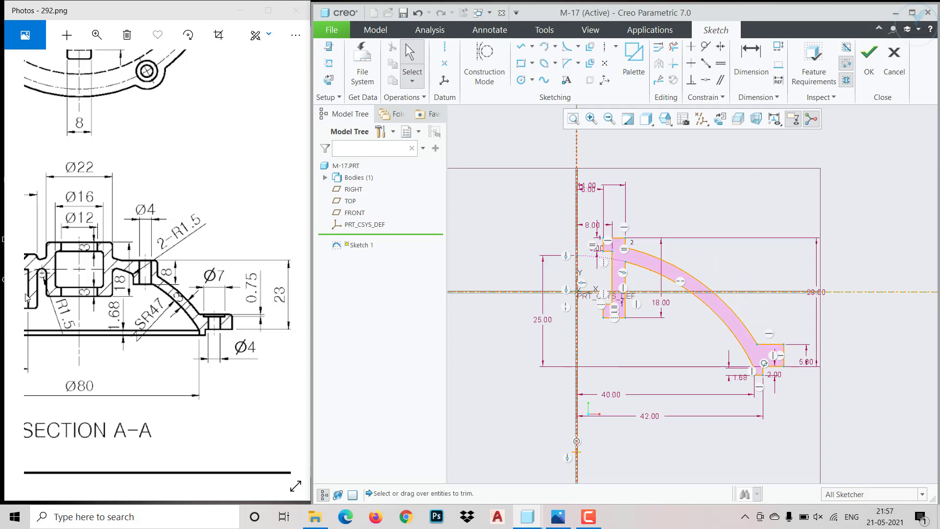
pyautogui.moveTo(110, 308); pyautogui.dragTo(163, 312)
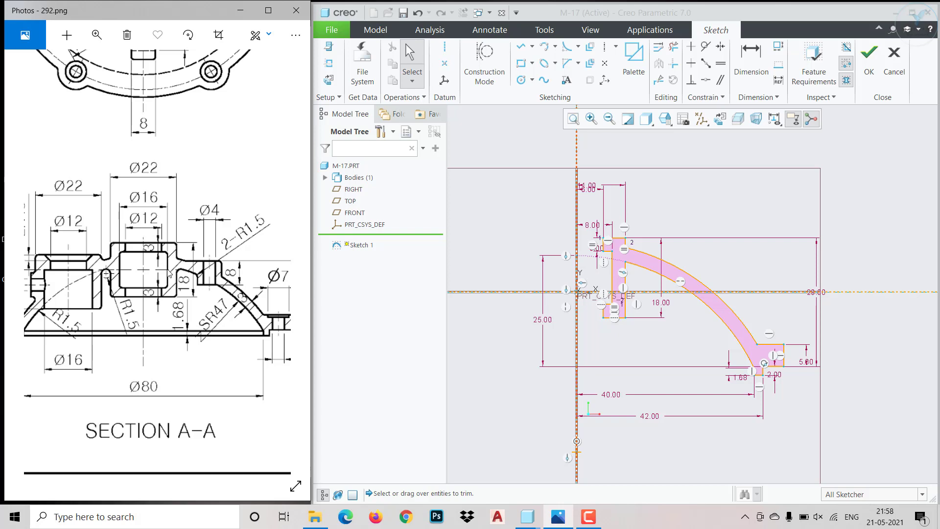
pyautogui.click(721, 46)
pyautogui.scroll(4, 607, 292)
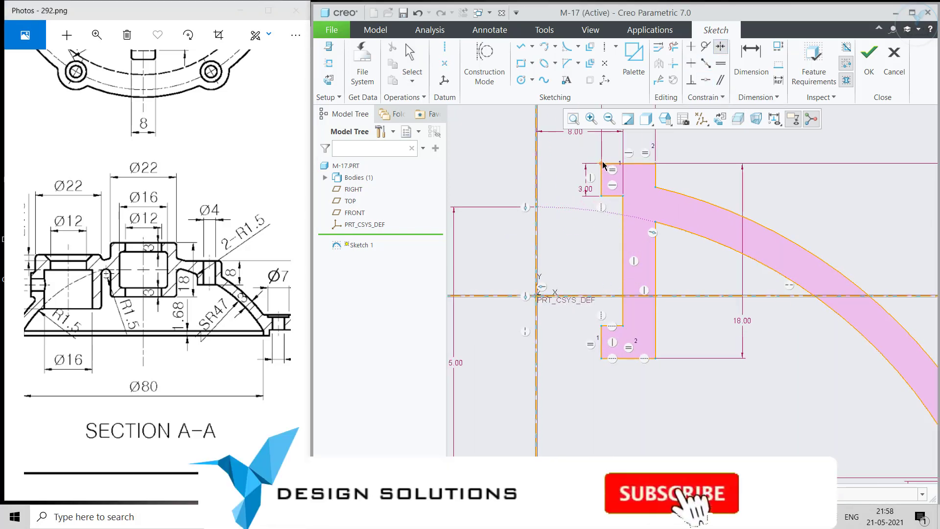
pyautogui.click(602, 163)
pyautogui.click(603, 295)
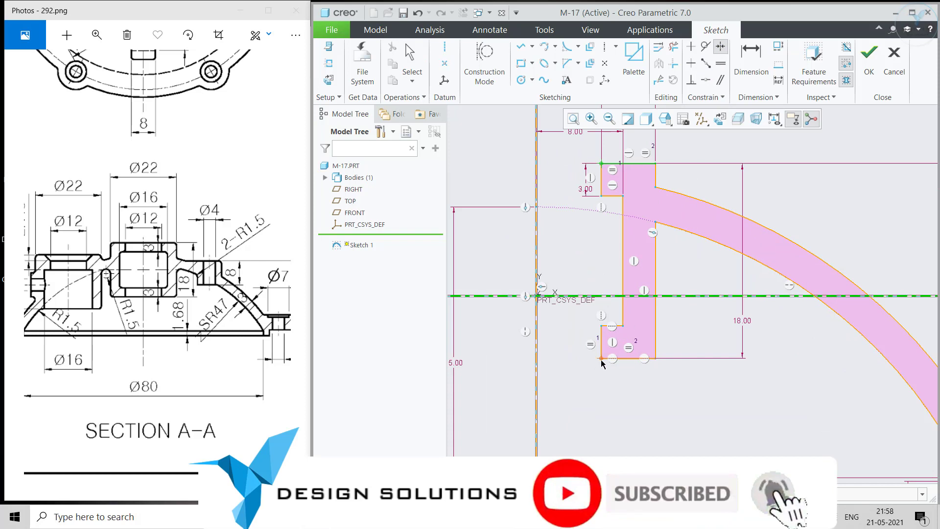
pyautogui.middleClick(631, 367)
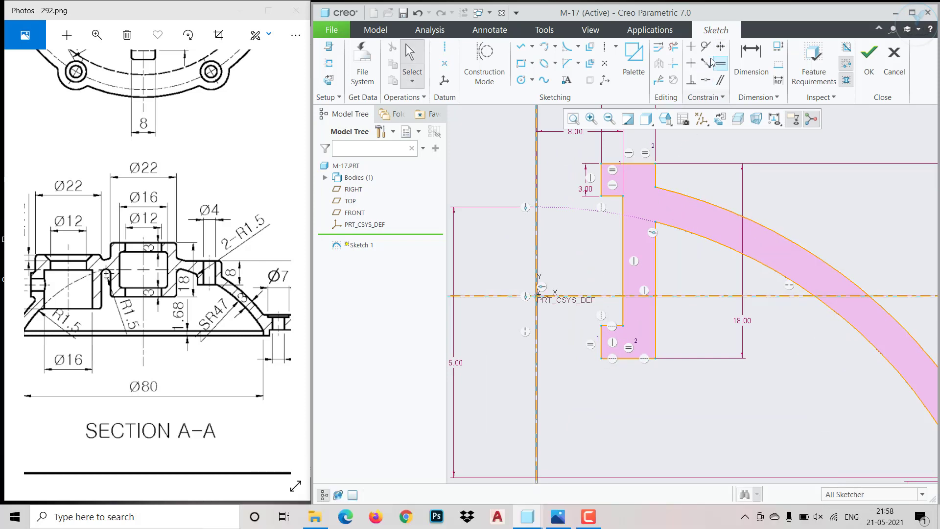
# Make the hub profile's upper and lower inner corners symmetric about the horizontal centerline
pyautogui.click(720, 46)
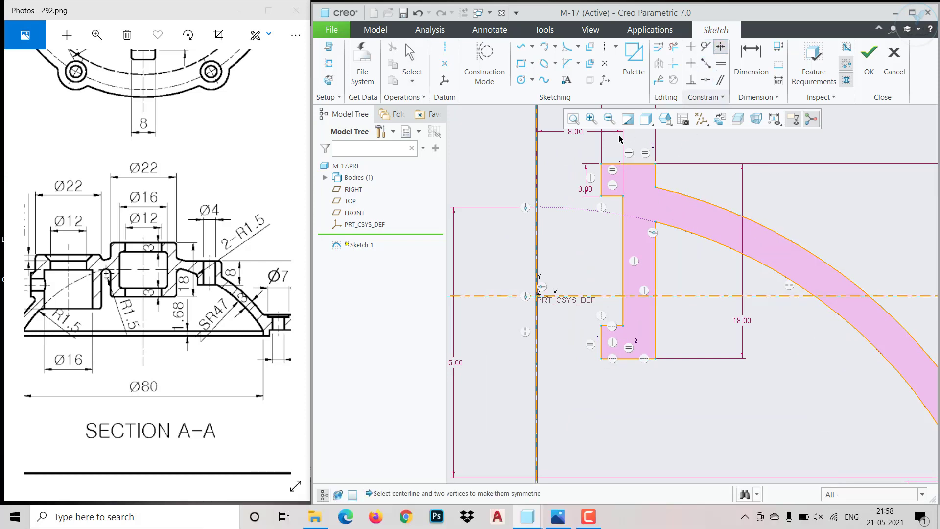
pyautogui.click(601, 163)
pyautogui.click(602, 358)
pyautogui.click(586, 296)
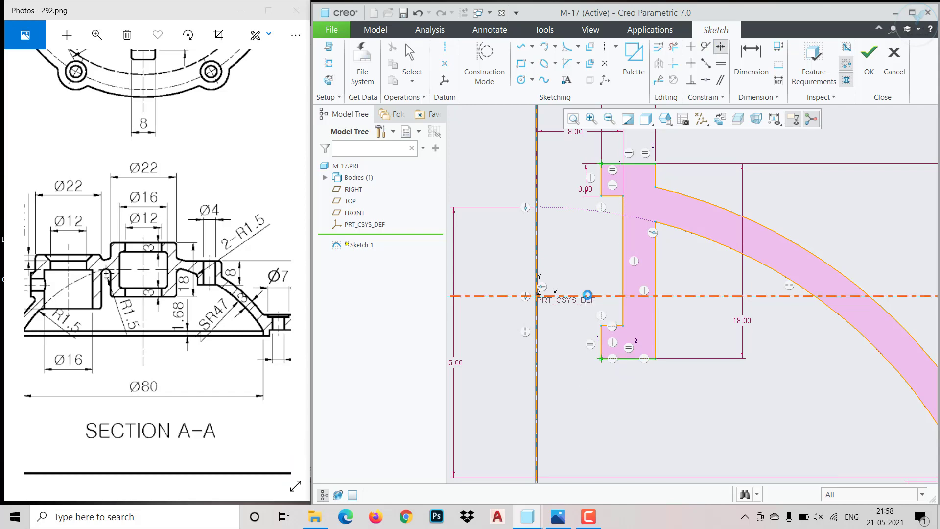
pyautogui.middleClick(590, 293)
# Try moving the rim flange's outer vertical edge outward
pyautogui.scroll(5, 606, 283)
pyautogui.scroll(2, 606, 285)
pyautogui.scroll(-4, 702, 347)
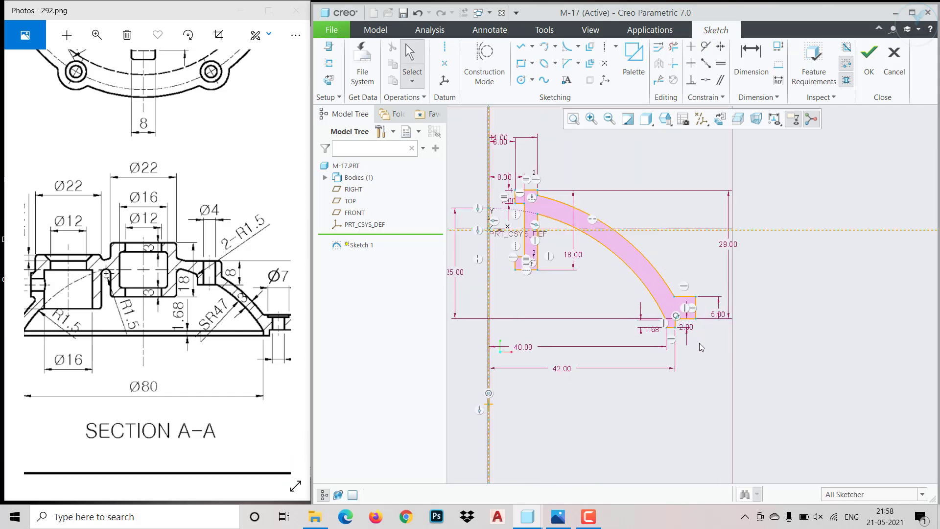
pyautogui.click(694, 305)
pyautogui.moveTo(694, 304)
pyautogui.mouseDown()
pyautogui.moveTo(728, 298)
pyautogui.moveTo(698, 304)
pyautogui.mouseUp()
pyautogui.scroll(-3, 679, 323)
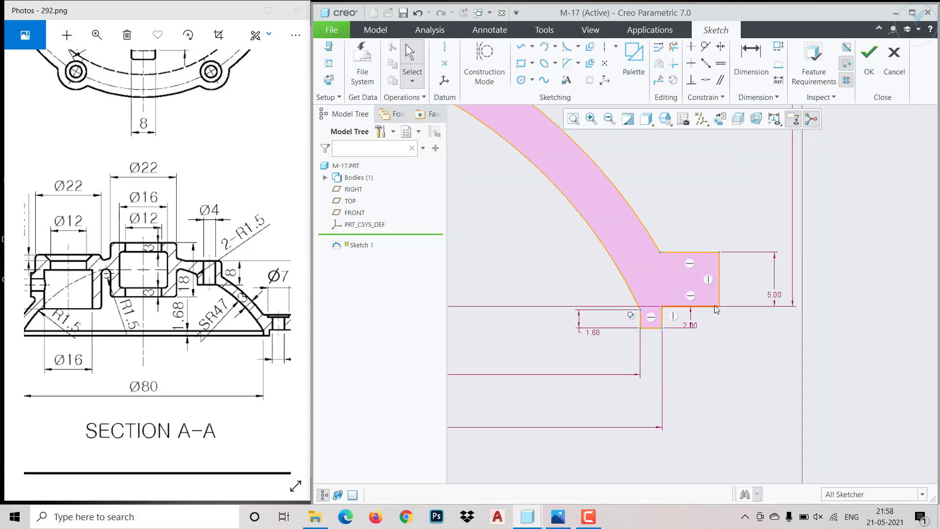
# Examine the reference drawing's section and plan views for the rim flange's outer diameter
pyautogui.moveTo(74, 326); pyautogui.dragTo(265, 329)
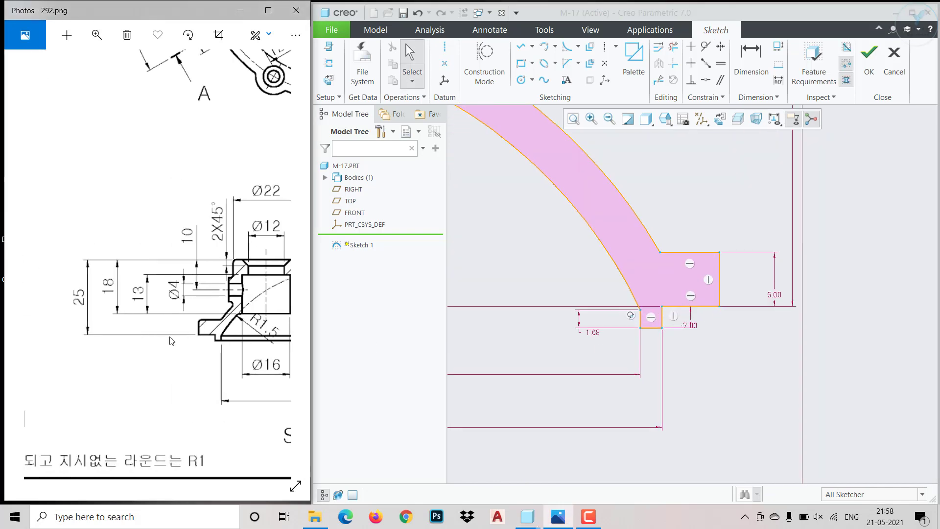
pyautogui.moveTo(169, 337); pyautogui.dragTo(56, 329)
pyautogui.moveTo(259, 343)
pyautogui.mouseDown()
pyautogui.moveTo(37, 377)
pyautogui.moveTo(26, 301)
pyautogui.mouseUp()
pyautogui.moveTo(133, 323)
pyautogui.mouseDown()
pyautogui.moveTo(121, 325)
pyautogui.moveTo(77, 269)
pyautogui.moveTo(294, 287)
pyautogui.mouseUp()
pyautogui.moveTo(67, 287)
pyautogui.mouseDown()
pyautogui.moveTo(176, 290)
pyautogui.moveTo(197, 316)
pyautogui.moveTo(294, 314)
pyautogui.mouseUp()
pyautogui.moveTo(135, 313); pyautogui.dragTo(195, 308)
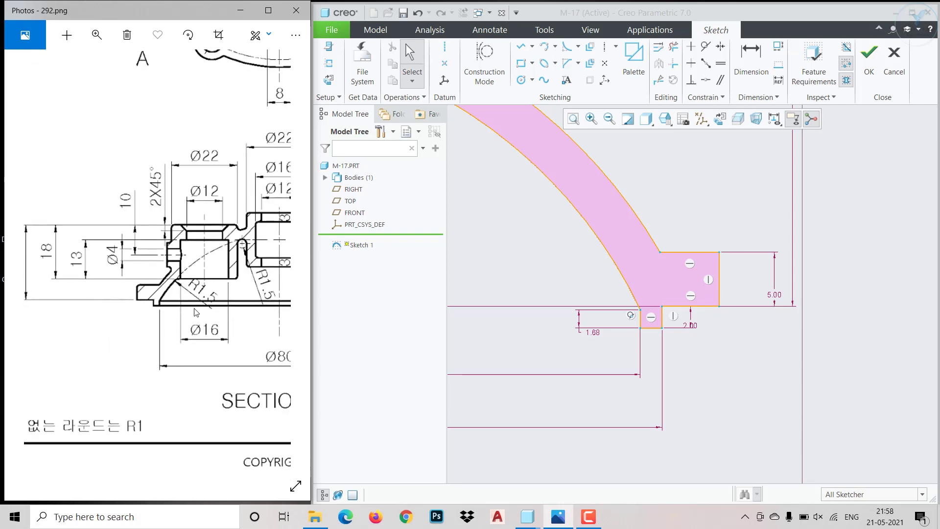
pyautogui.scroll(-2, 171, 258)
pyautogui.moveTo(208, 232)
pyautogui.mouseDown()
pyautogui.moveTo(179, 301)
pyautogui.moveTo(143, 327)
pyautogui.mouseUp()
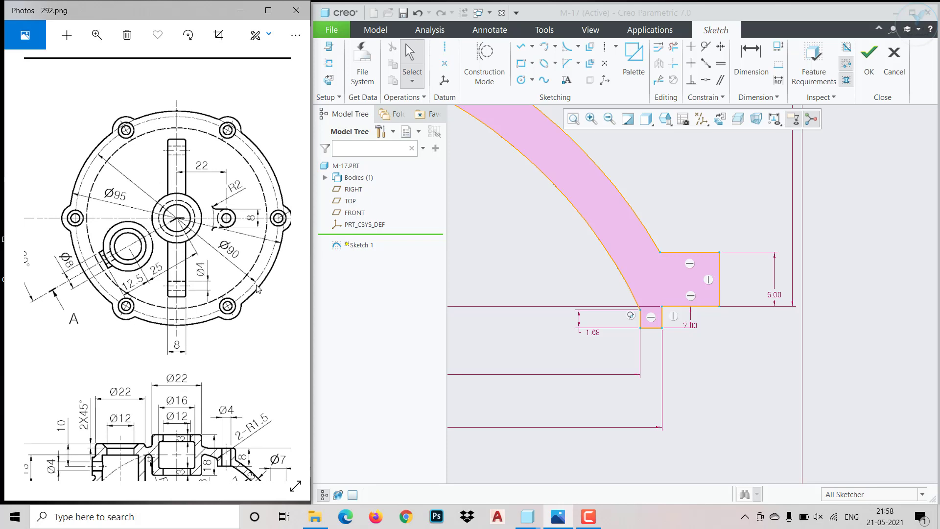
pyautogui.moveTo(240, 304)
pyautogui.mouseDown()
pyautogui.moveTo(201, 323)
pyautogui.moveTo(229, 334)
pyautogui.mouseUp()
pyautogui.moveTo(109, 343); pyautogui.dragTo(109, 345)
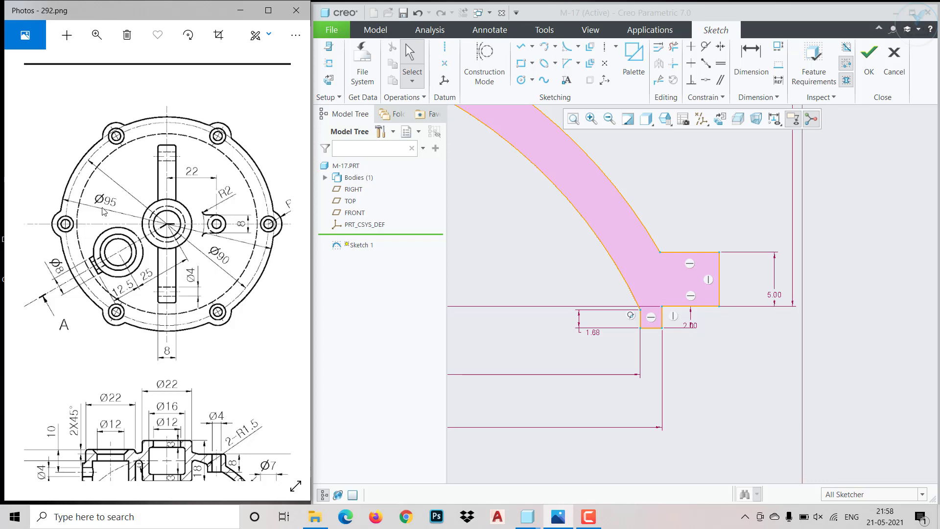
# Dimension the rim flange's outer vertical edge from the vertical centerline and set the distance to 47.5 mm
pyautogui.click(751, 59)
pyautogui.click(719, 278)
pyautogui.scroll(-5, 730, 310)
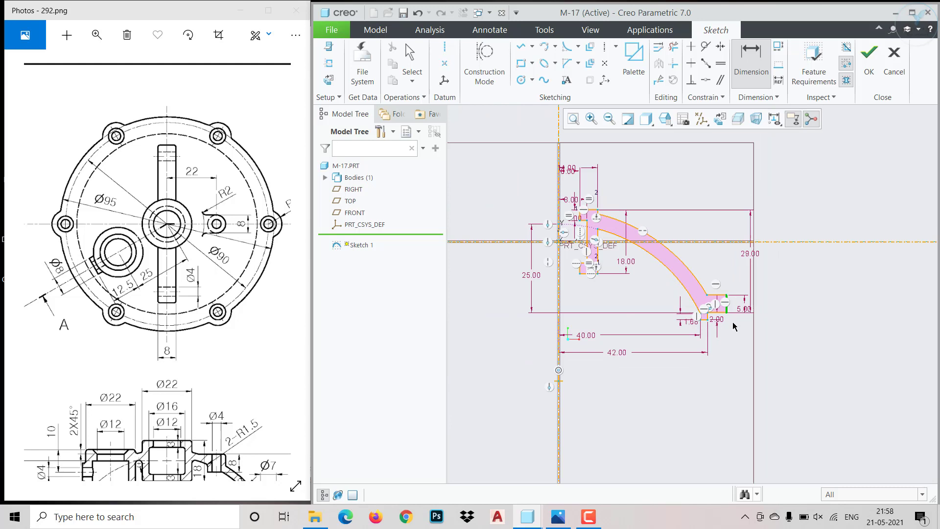
pyautogui.click(559, 394)
pyautogui.middleClick(628, 405)
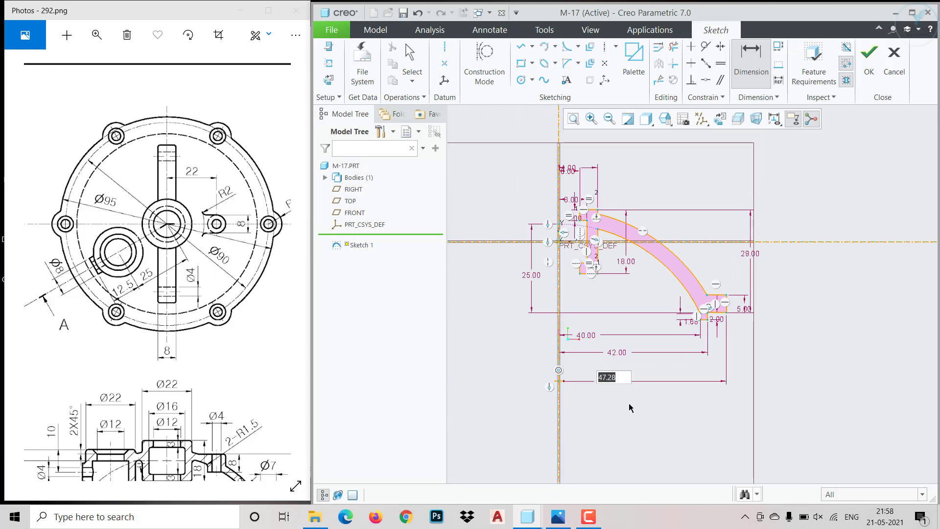
pyautogui.write('75')
pyautogui.press('BackSpace')
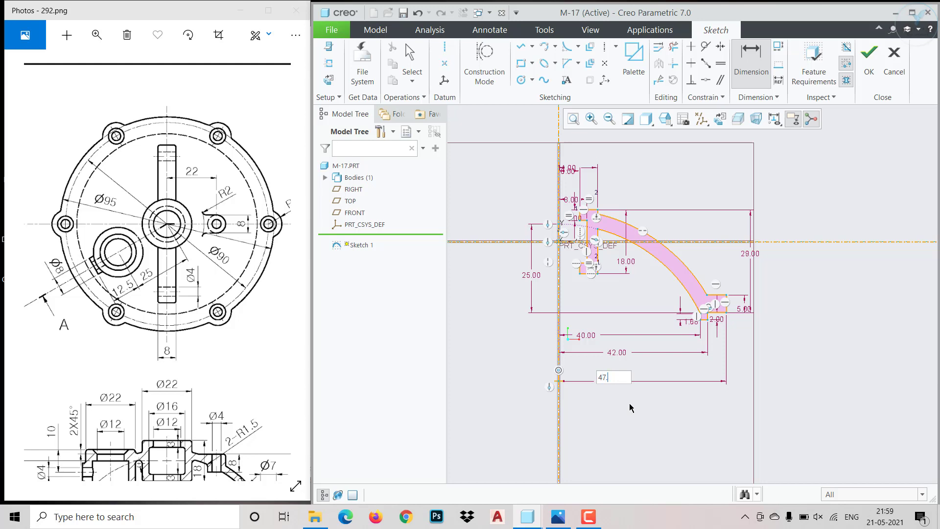
pyautogui.write('5')
pyautogui.press('Return')
pyautogui.scroll(-2, 694, 350)
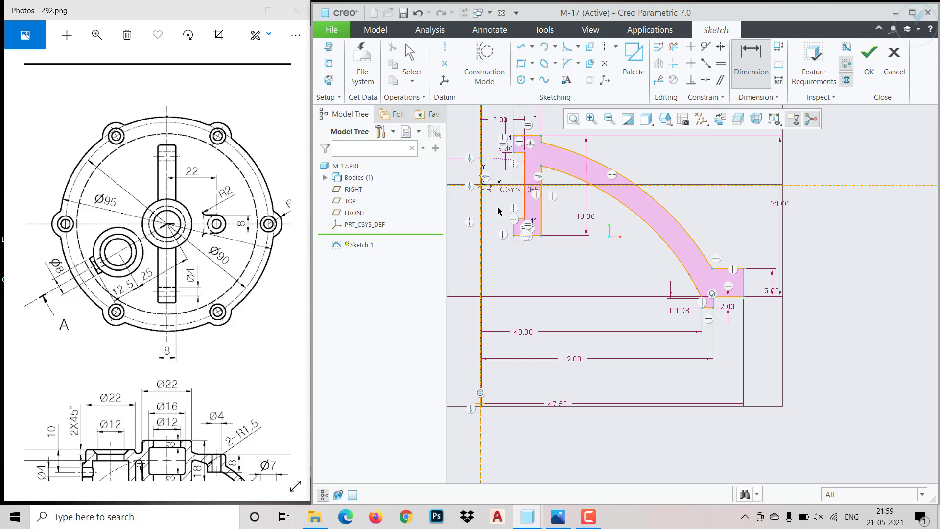
# Finish the section sketch and revolve it 360° as a solid about its internal centerline
pyautogui.click(869, 59)
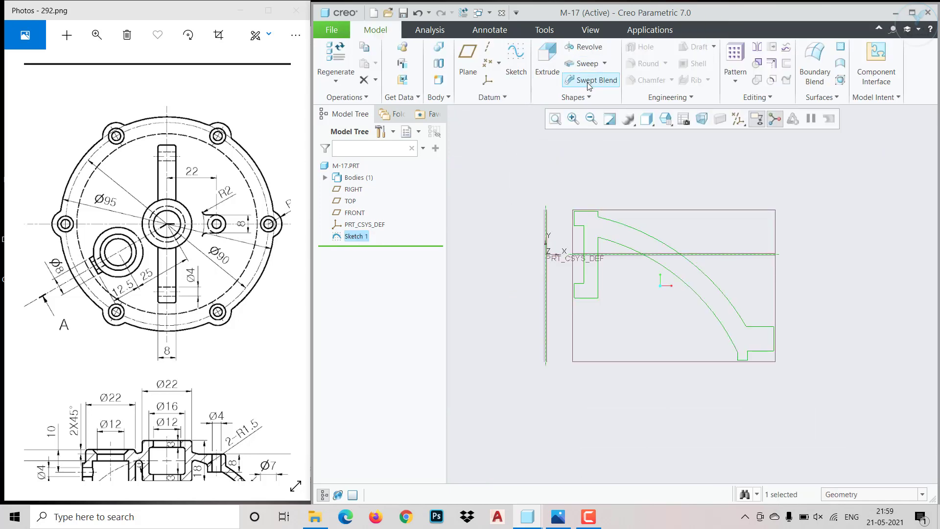
pyautogui.click(589, 47)
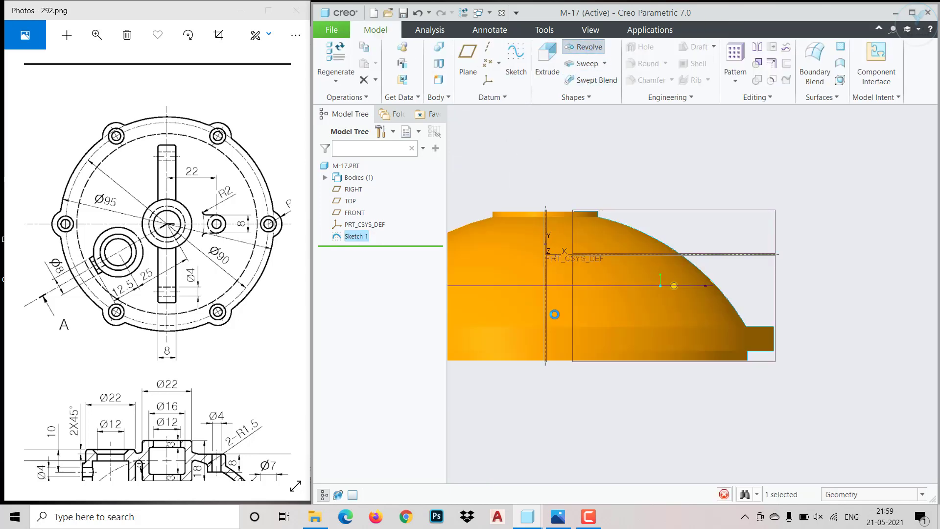
pyautogui.moveTo(552, 313); pyautogui.dragTo(615, 315, button='middle')
pyautogui.moveTo(655, 286); pyautogui.dragTo(623, 319, button='middle')
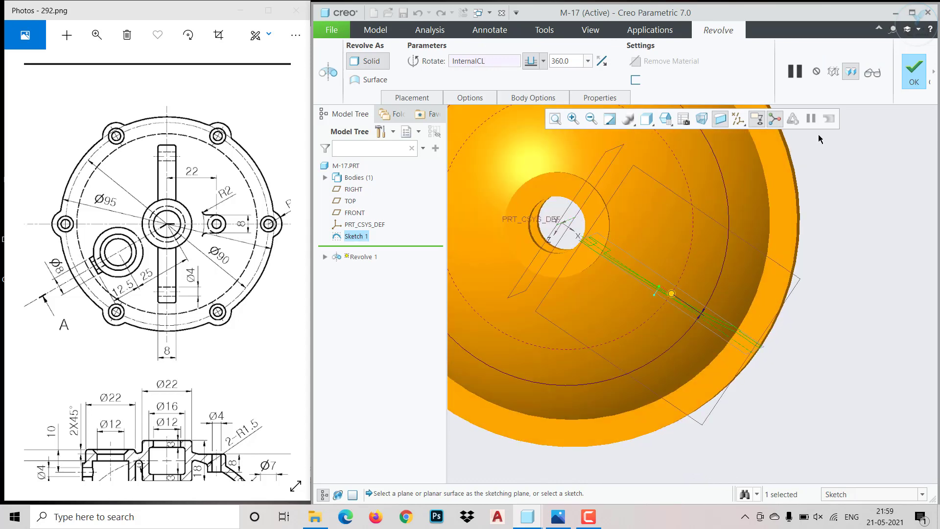
pyautogui.click(913, 72)
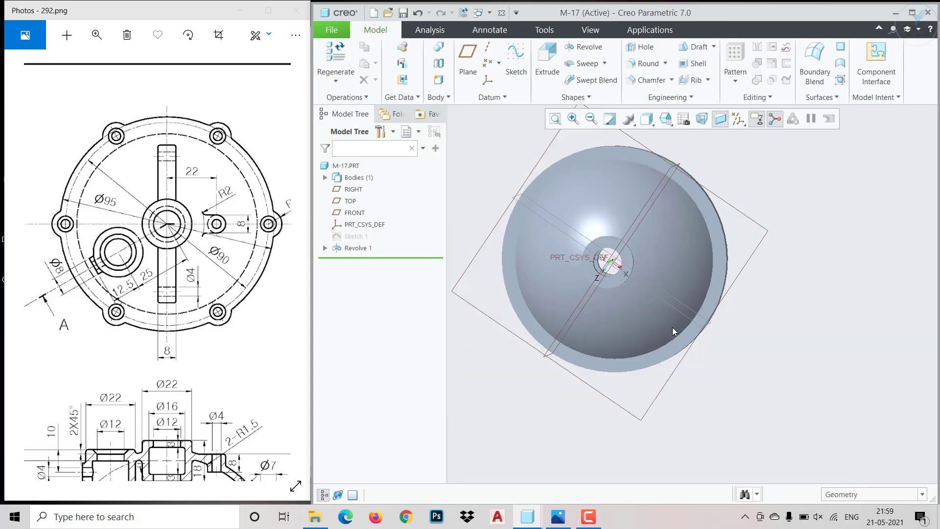
# Set the model's display style to Shading With Edges
pyautogui.moveTo(696, 203); pyautogui.dragTo(686, 147, button='middle')
pyautogui.click(647, 118)
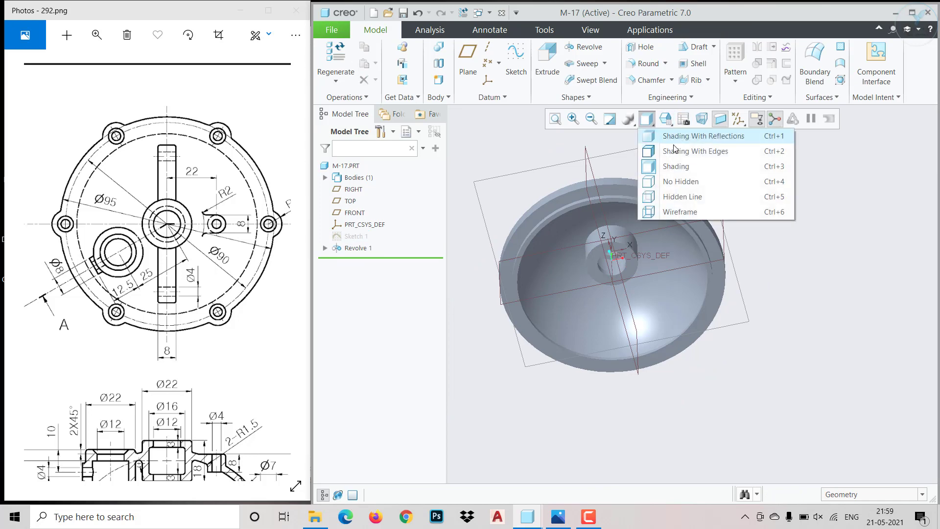
pyautogui.click(695, 151)
pyautogui.moveTo(740, 255); pyautogui.dragTo(734, 321, button='middle')
# Check the mounting lugs in the reference drawing and start a sketch on the rim flange's top face
pyautogui.moveTo(155, 419)
pyautogui.mouseDown()
pyautogui.moveTo(176, 295)
pyautogui.moveTo(143, 288)
pyautogui.mouseUp()
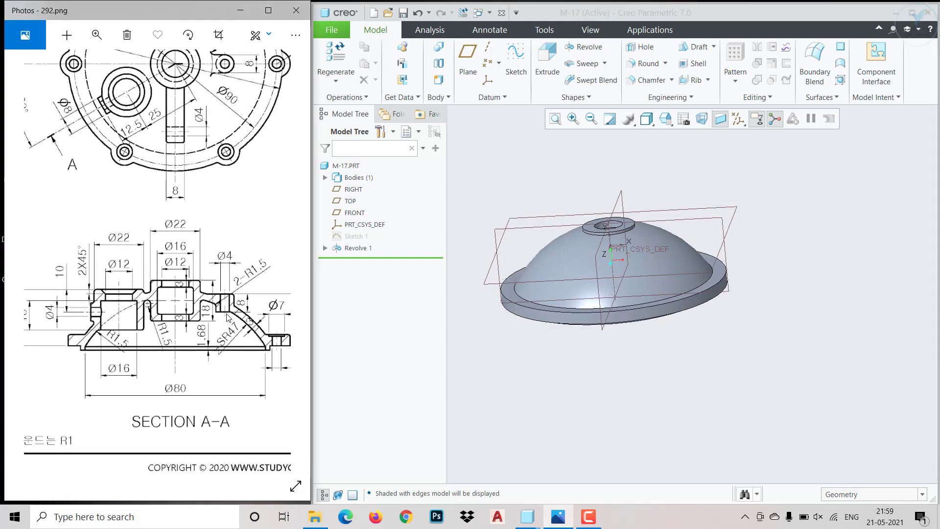
pyautogui.scroll(10, 236, 316)
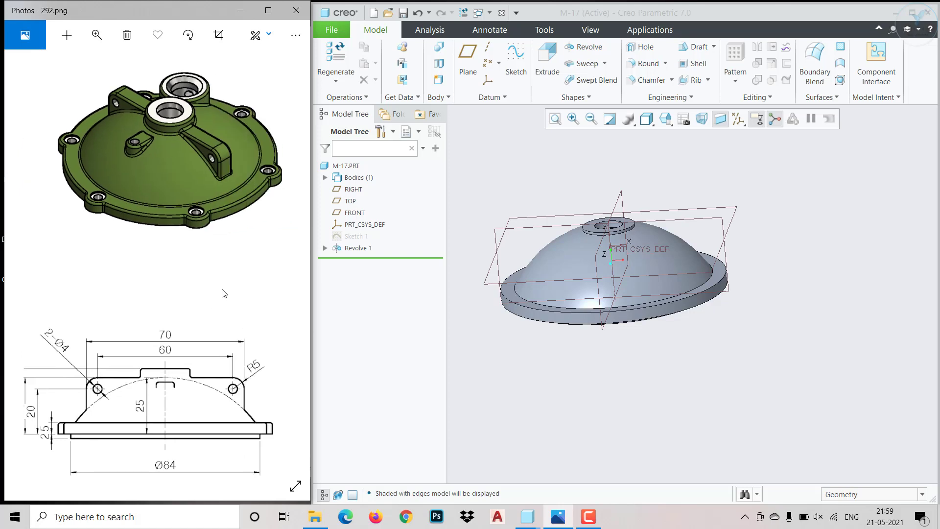
pyautogui.moveTo(173, 257); pyautogui.dragTo(184, 269)
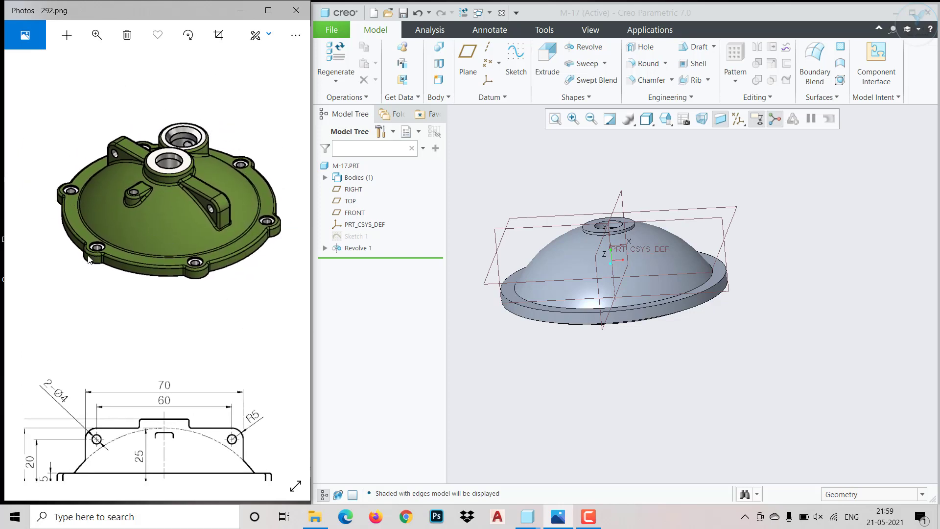
pyautogui.moveTo(74, 303)
pyautogui.mouseDown()
pyautogui.moveTo(172, 291)
pyautogui.moveTo(202, 309)
pyautogui.moveTo(160, 310)
pyautogui.mouseUp()
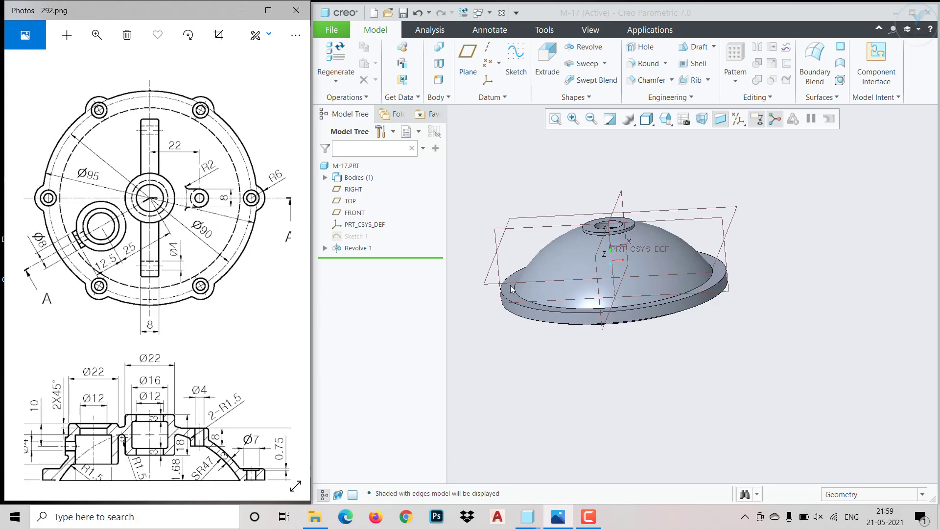
pyautogui.moveTo(511, 289); pyautogui.dragTo(690, 301, button='middle')
pyautogui.click(693, 303)
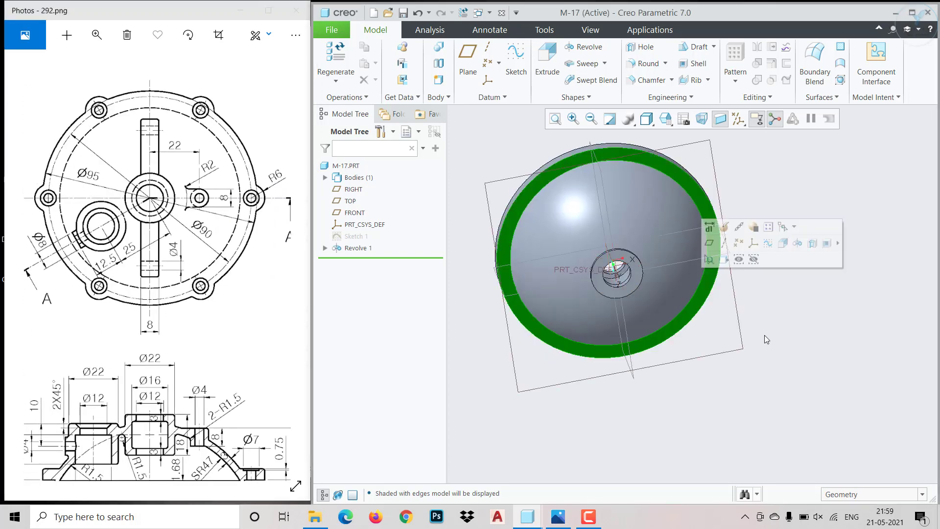
pyautogui.click(768, 243)
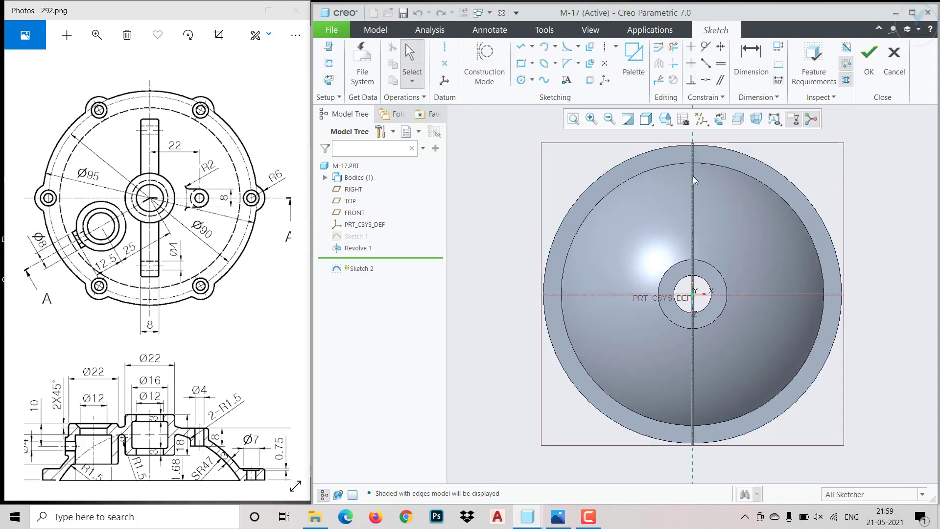
# Draw a lug circle centred on the horizontal reference within the rim flange, extending past the flange's outer edge
pyautogui.moveTo(106, 279); pyautogui.dragTo(149, 296)
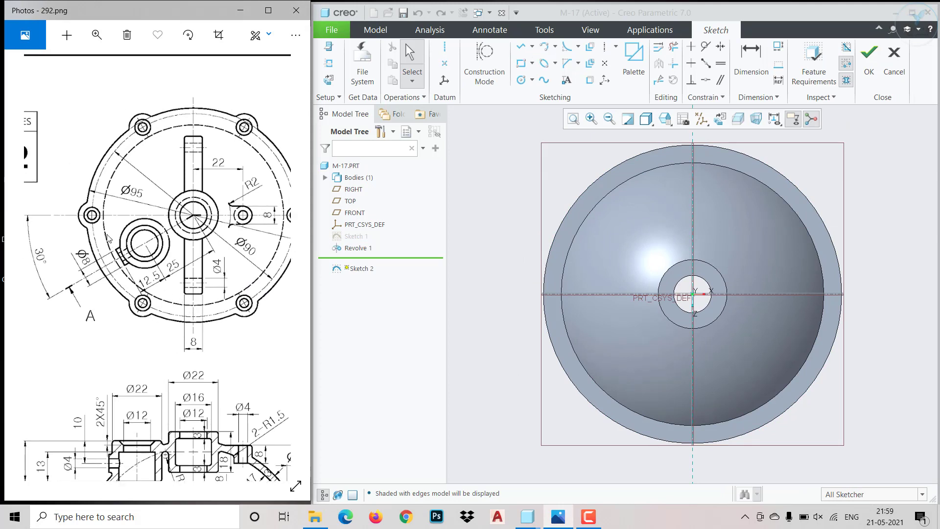
pyautogui.moveTo(173, 258); pyautogui.dragTo(96, 267)
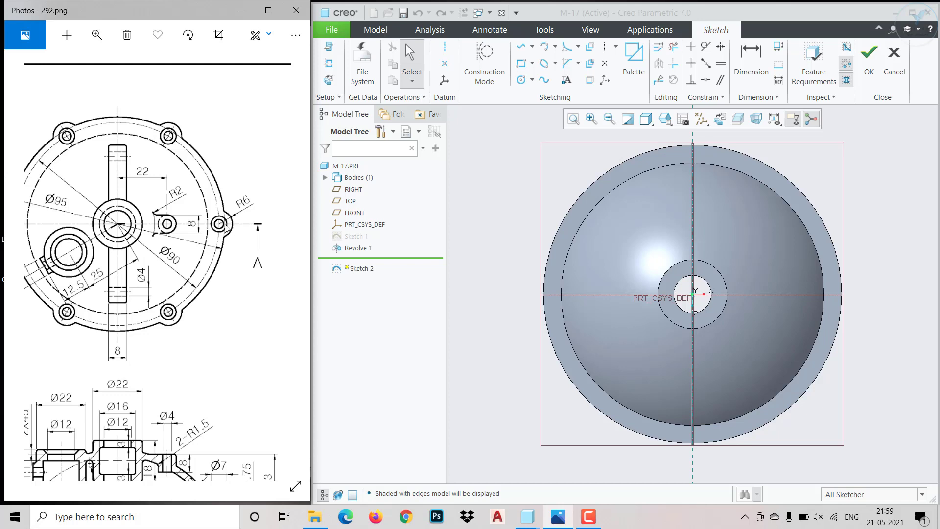
pyautogui.click(522, 80)
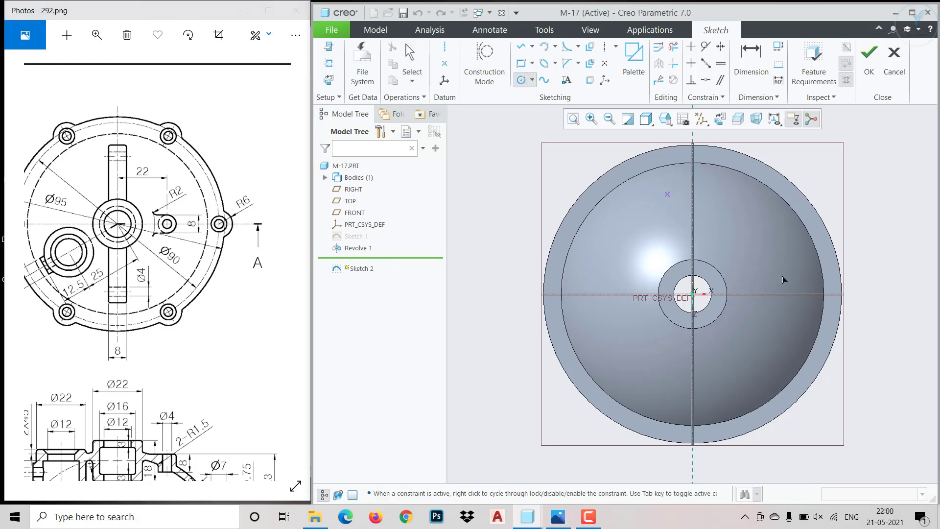
pyautogui.scroll(3, 885, 306)
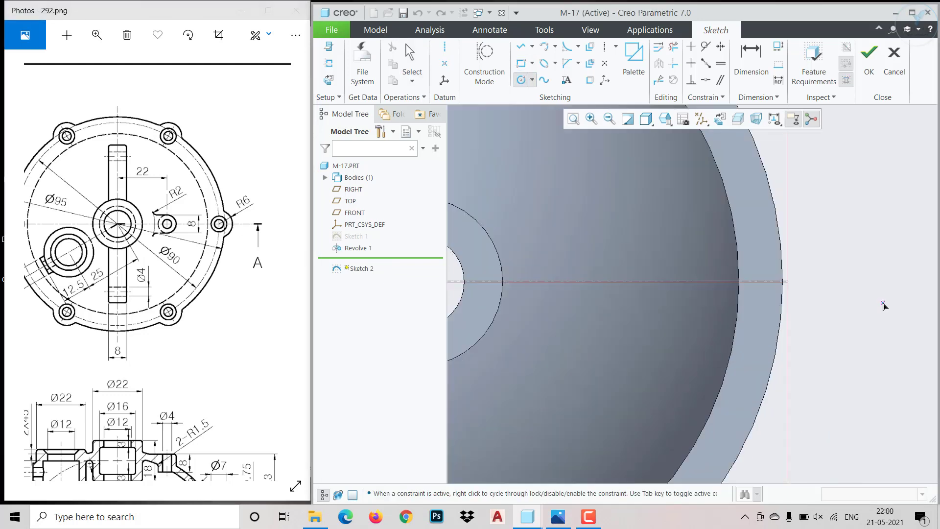
pyautogui.click(769, 282)
pyautogui.click(806, 275)
pyautogui.middleClick(807, 276)
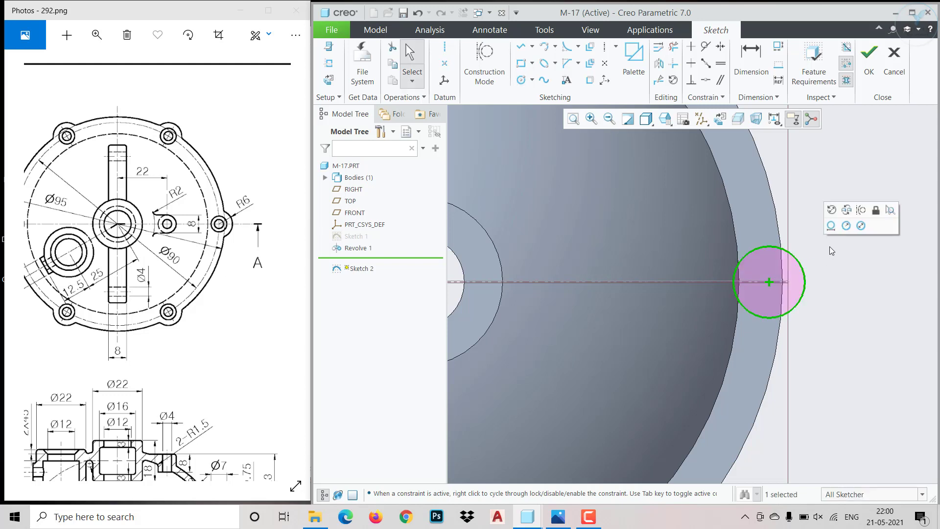
# Set the lug circle's radius to 6
pyautogui.click(845, 231)
pyautogui.write('66')
pyautogui.press('Return')
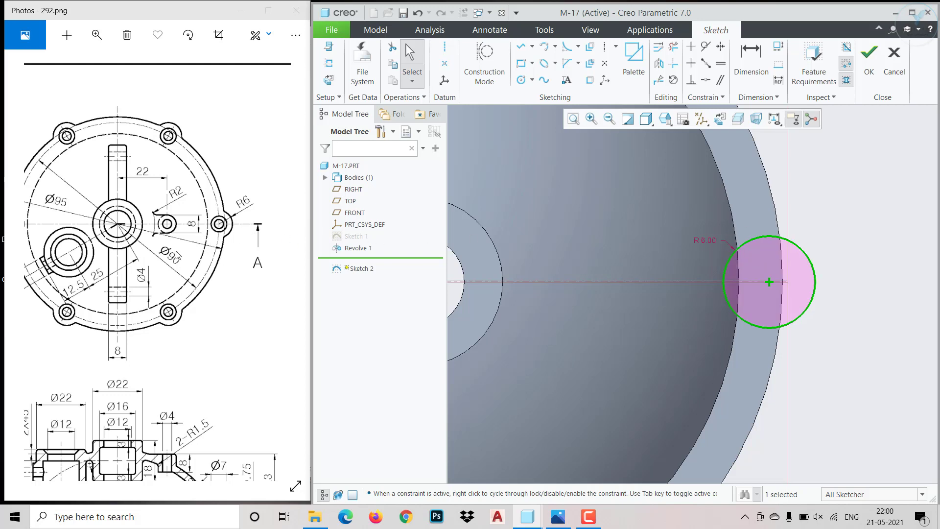
# Draw a circle concentric with the cover through the lug circle's centre and convert it to construction geometry
pyautogui.click(532, 80)
pyautogui.click(545, 107)
pyautogui.scroll(5, 618, 193)
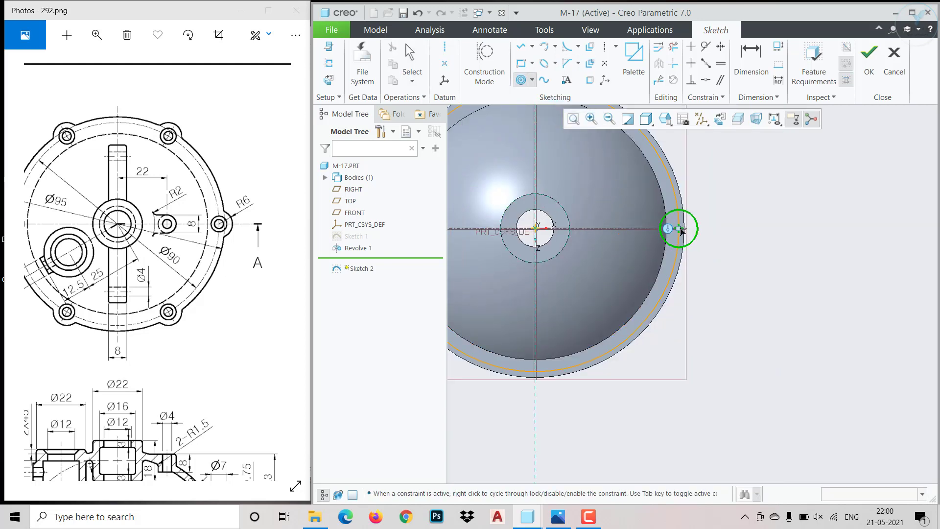
pyautogui.click(679, 229)
pyautogui.middleClick(692, 224)
pyautogui.click(675, 199)
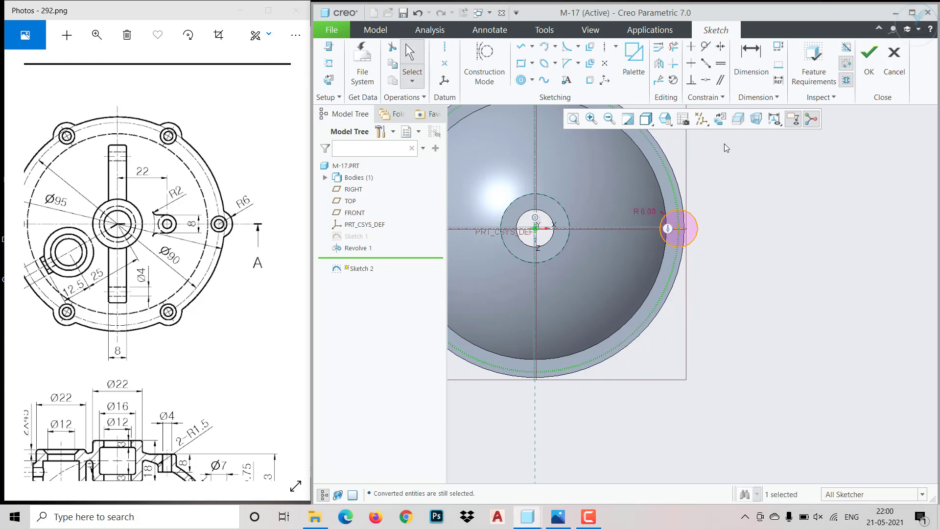
pyautogui.click(725, 141)
# Try to add a diameter dimension of 90 to the construction circle
pyautogui.click(675, 189)
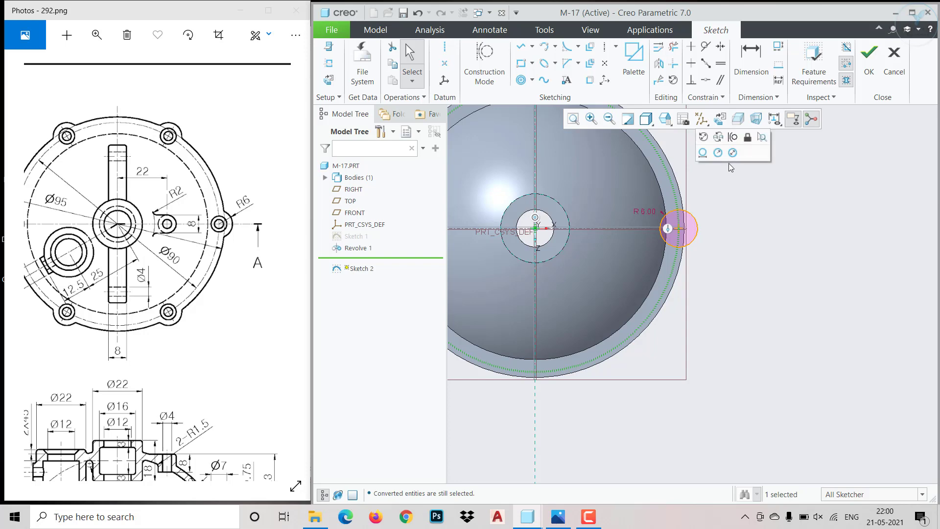
pyautogui.click(731, 158)
pyautogui.press('9')
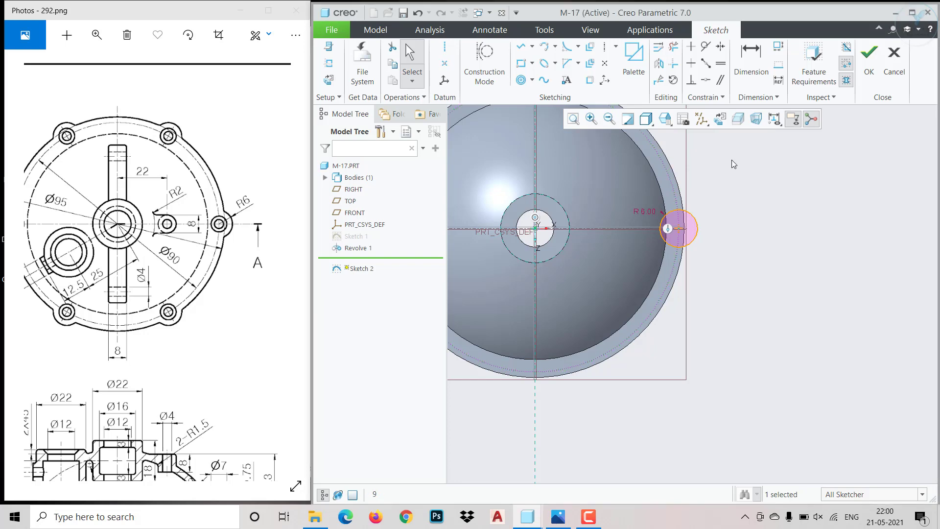
pyautogui.scroll(1, 731, 202)
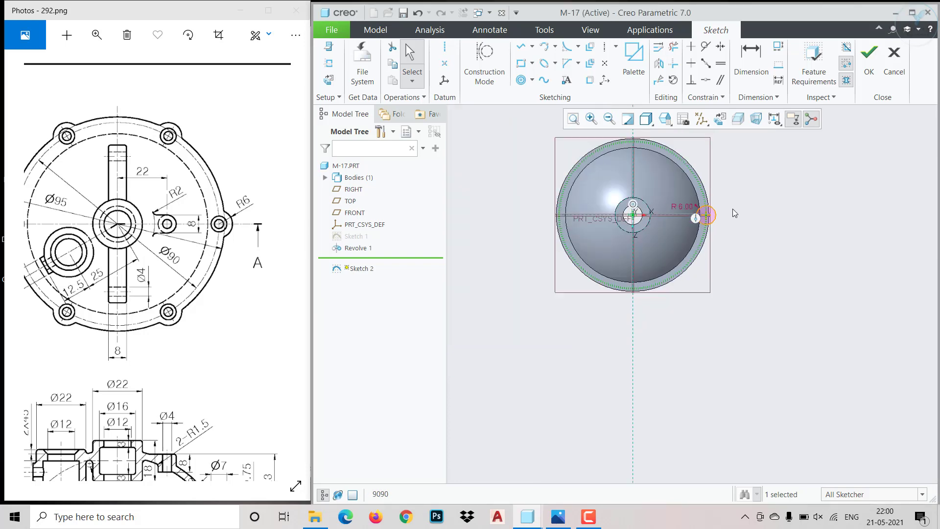
pyautogui.scroll(-1, 629, 145)
pyautogui.click(724, 173)
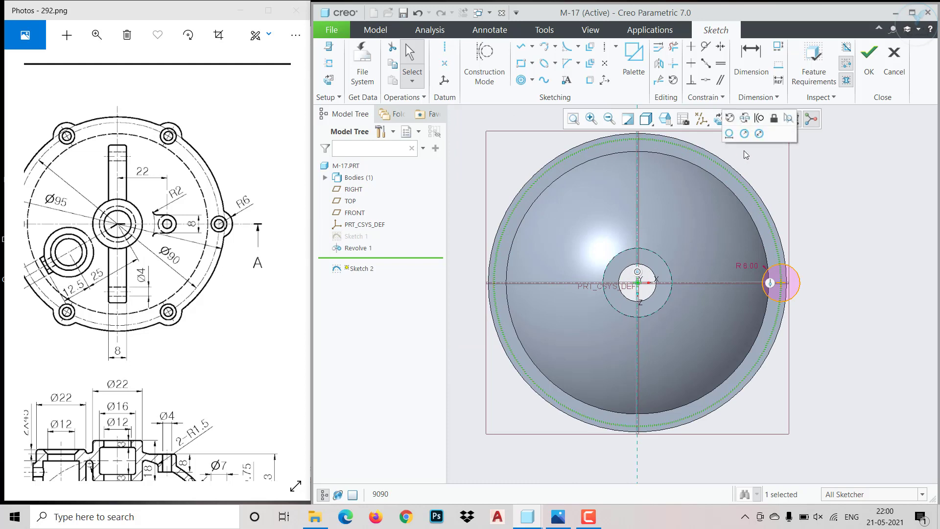
pyautogui.click(758, 134)
pyautogui.scroll(1, 785, 238)
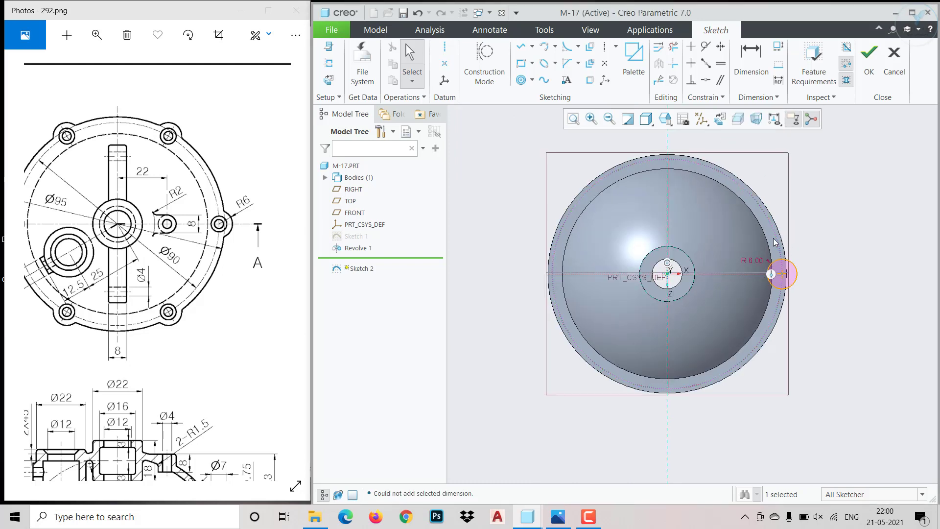
# Stretch the construction circle beyond the rim, add a diameter dimension to it and try the value 90
pyautogui.moveTo(774, 238); pyautogui.dragTo(821, 286)
pyautogui.click(821, 285)
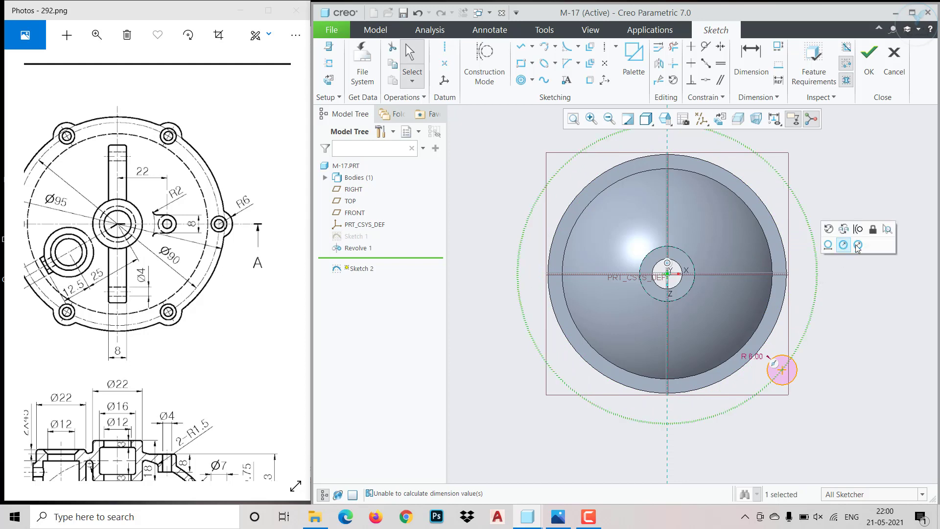
pyautogui.click(858, 245)
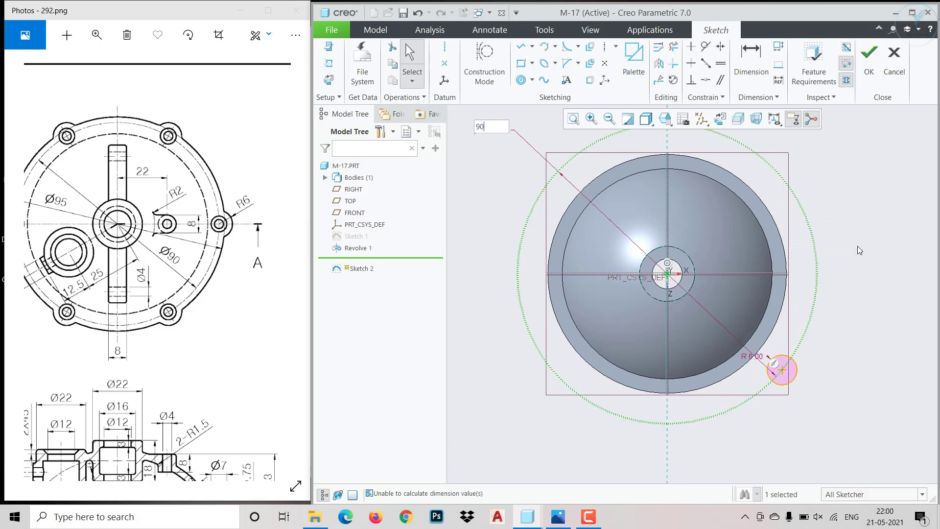
pyautogui.press('Return')
pyautogui.click(858, 248)
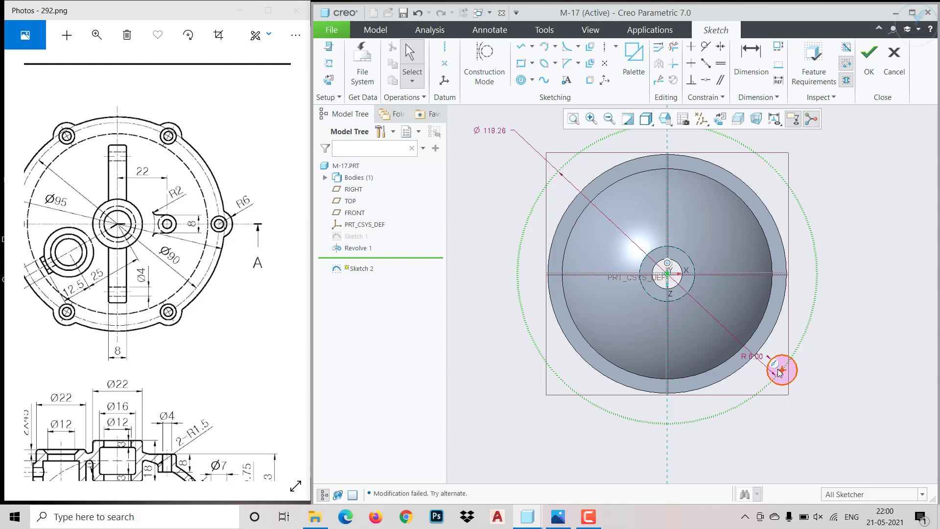
# Move the lug circle back beside the rim and constrain its centre onto the horizontal reference
pyautogui.moveTo(783, 371); pyautogui.dragTo(761, 278)
pyautogui.moveTo(817, 285); pyautogui.dragTo(820, 269)
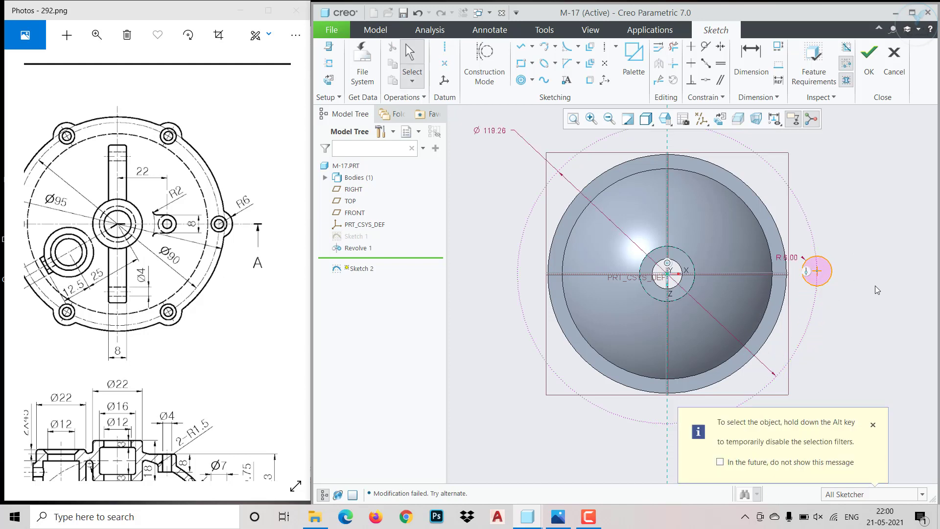
pyautogui.click(705, 80)
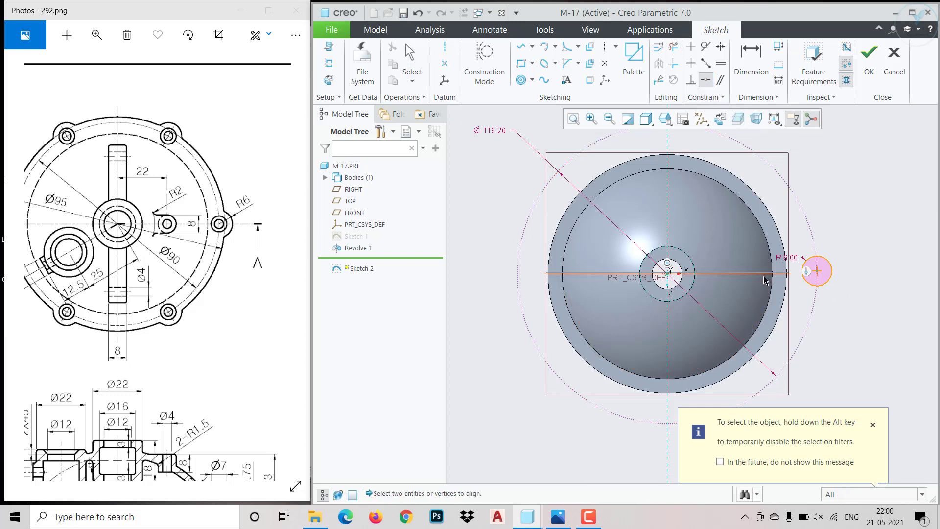
pyautogui.click(775, 274)
pyautogui.click(817, 271)
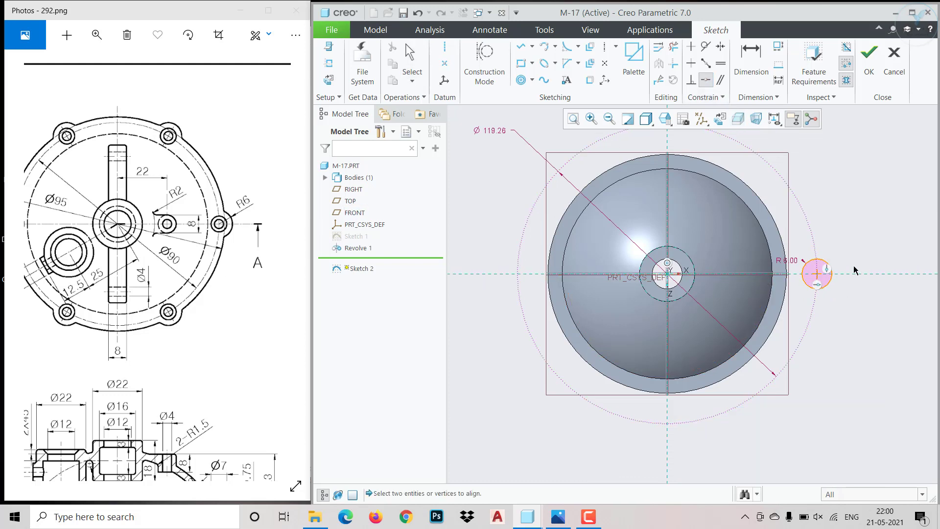
pyautogui.middleClick(855, 265)
# Set the construction circle's diameter to 90
pyautogui.click(503, 133)
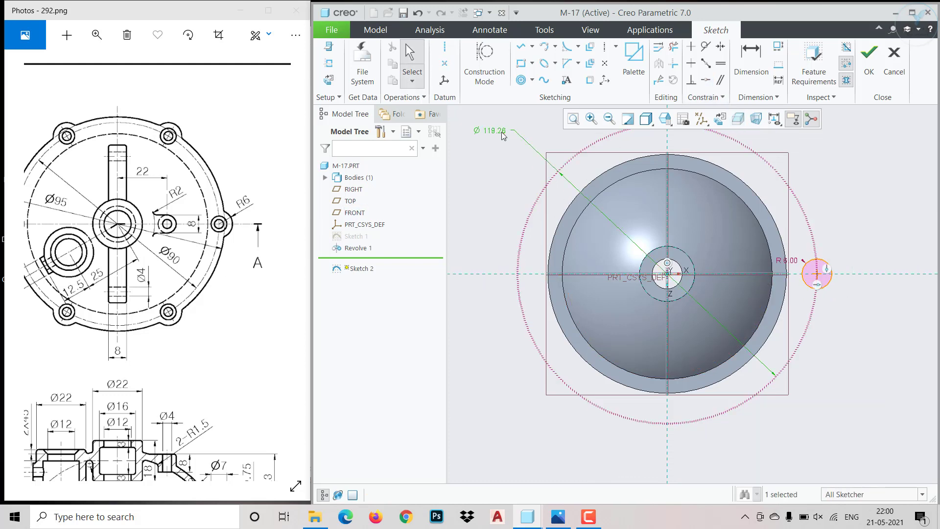
pyautogui.doubleClick(502, 132)
pyautogui.write('90')
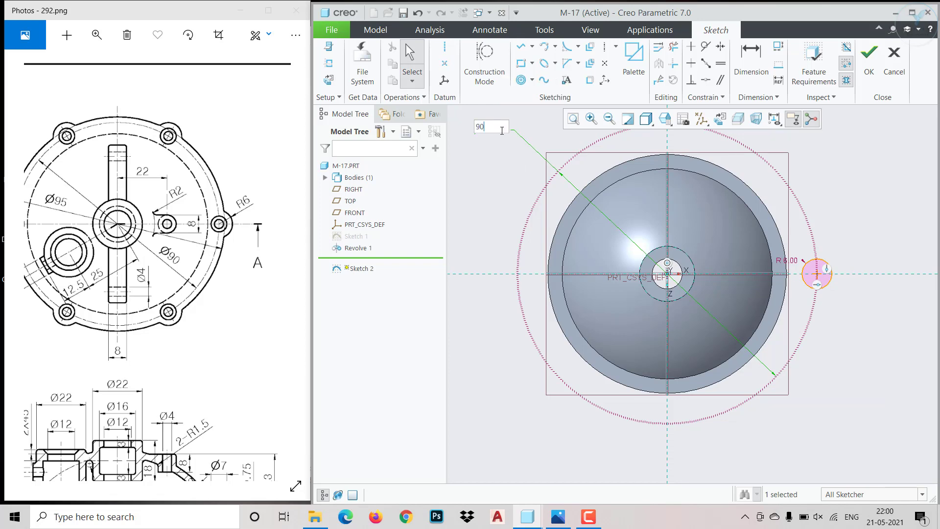
pyautogui.press('Return')
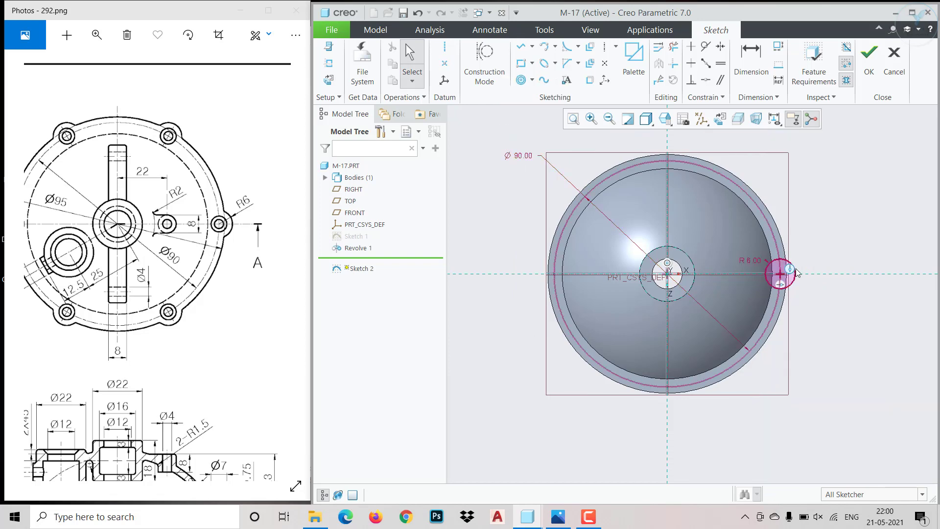
# Project both halves of the rim flange's outer edge into the sketch
pyautogui.scroll(-5, 791, 272)
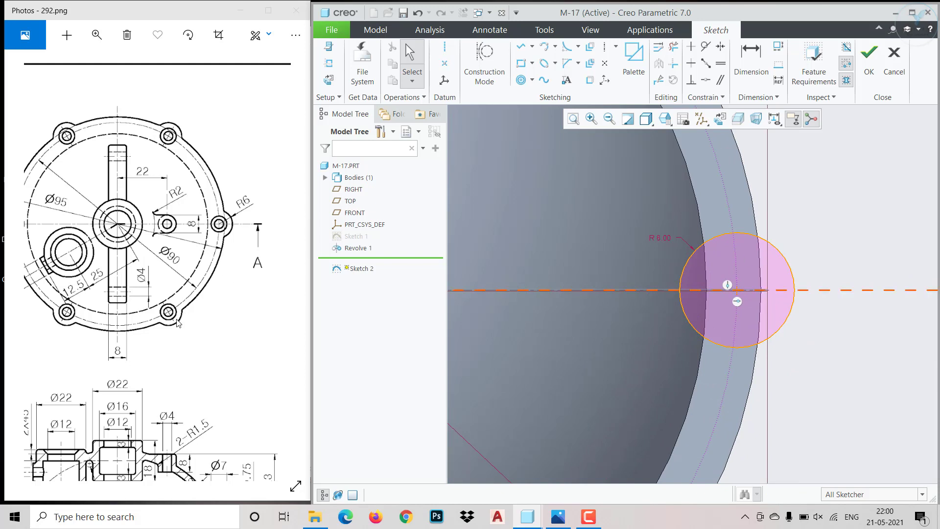
pyautogui.click(590, 80)
pyautogui.click(751, 192)
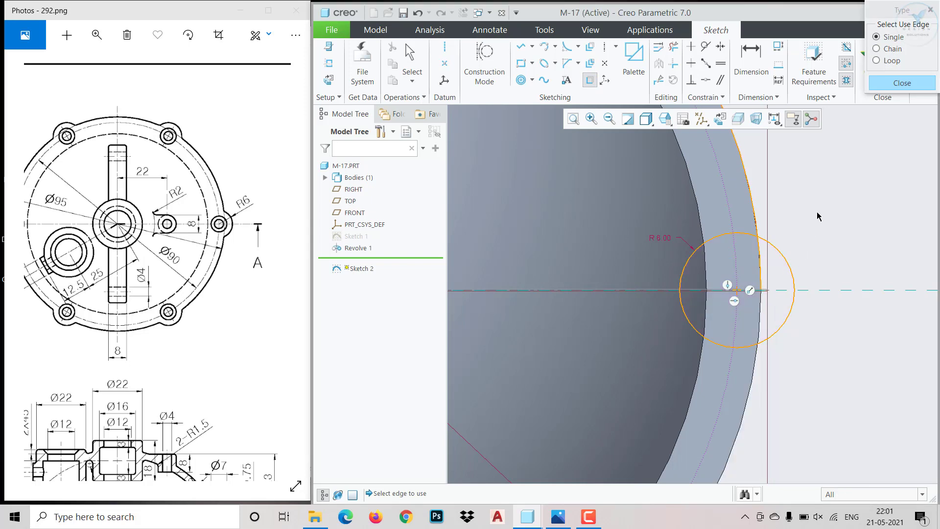
pyautogui.click(880, 86)
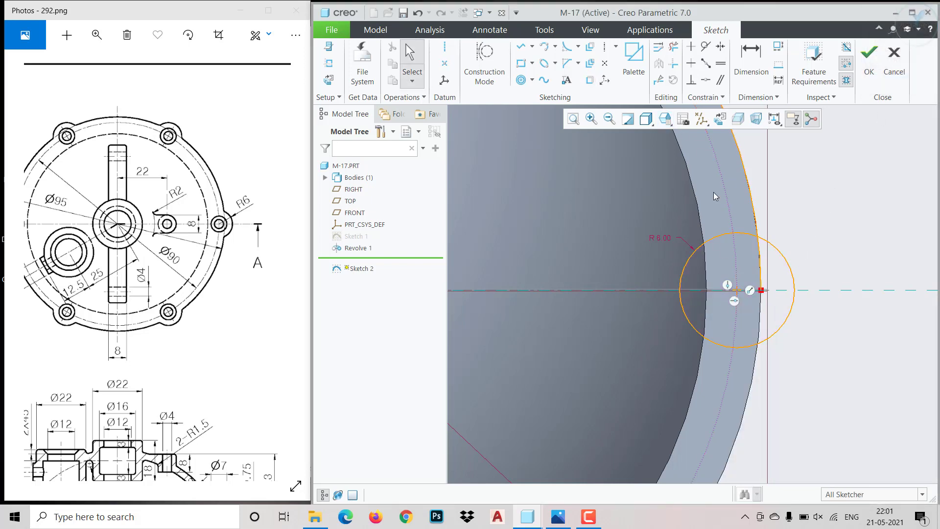
pyautogui.click(590, 79)
pyautogui.click(761, 326)
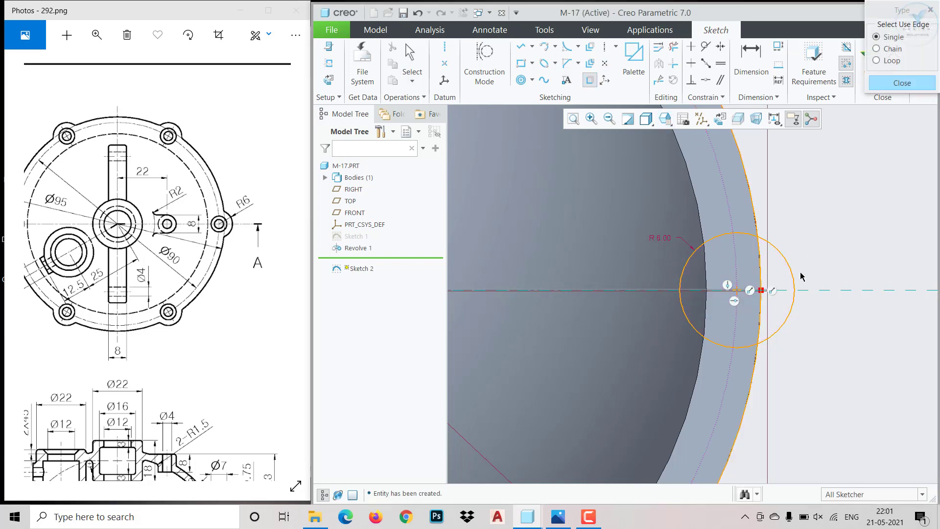
pyautogui.click(902, 83)
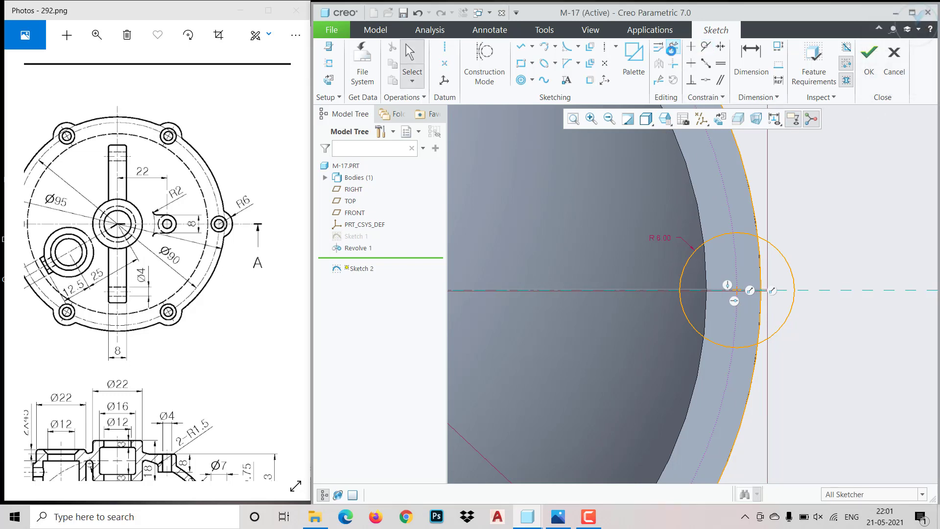
# Trim the lug circle and projected edges to the closed crescent outside the flange, and finish the sketch
pyautogui.click(673, 48)
pyautogui.click(708, 238)
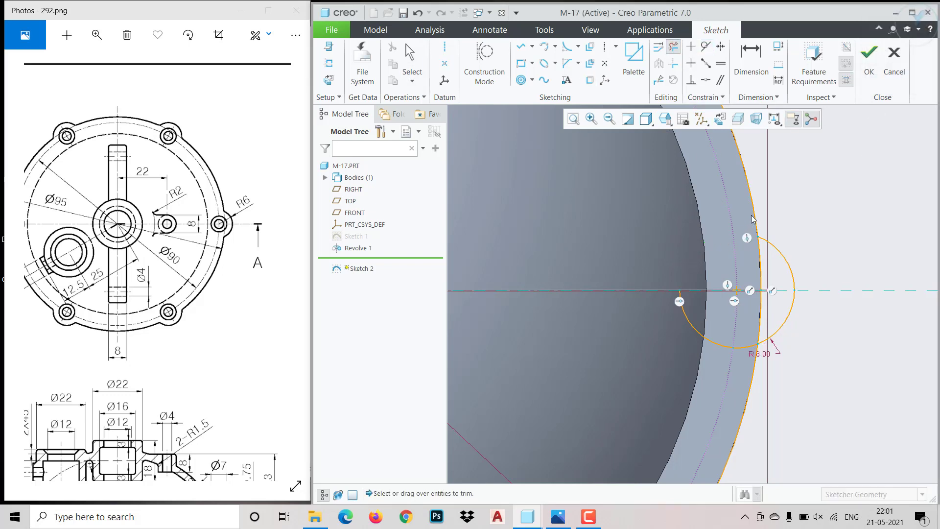
pyautogui.click(752, 219)
pyautogui.click(696, 333)
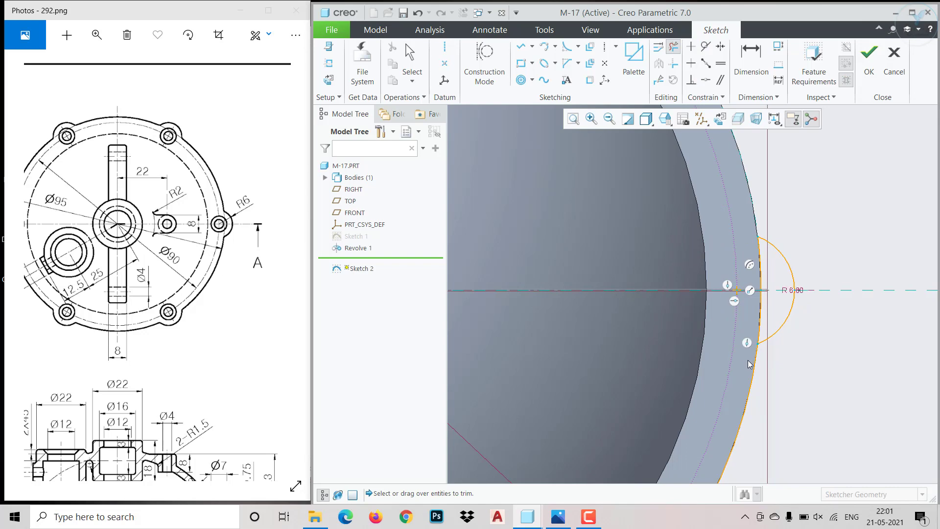
pyautogui.click(749, 365)
pyautogui.scroll(3, 796, 240)
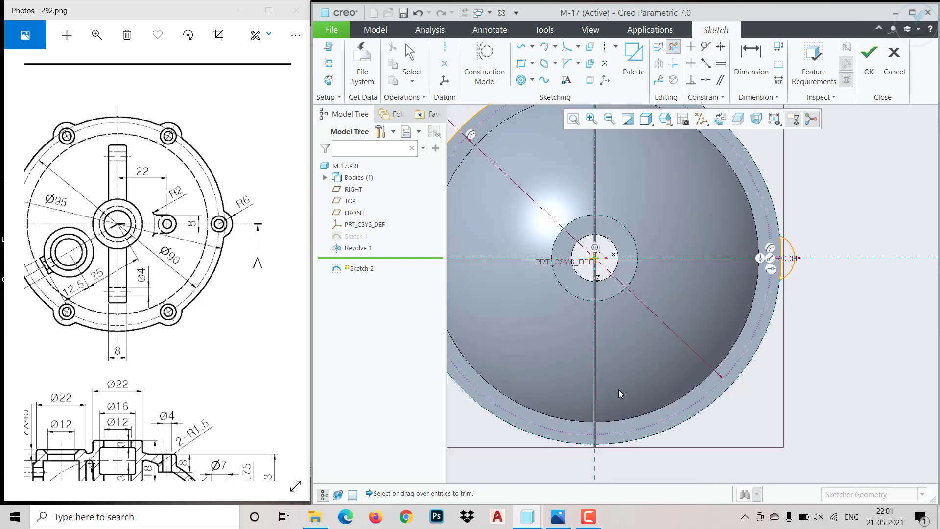
pyautogui.scroll(3, 669, 367)
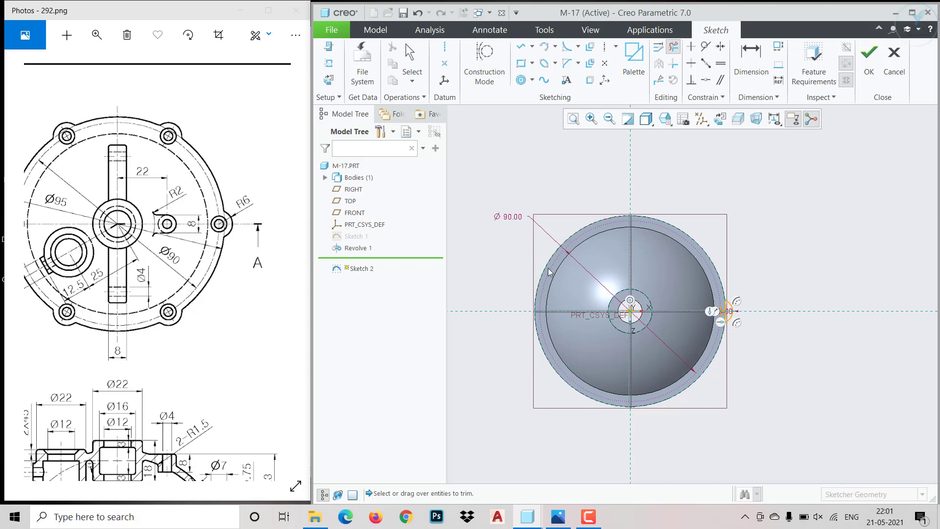
pyautogui.middleClick(727, 316)
pyautogui.scroll(-5, 735, 321)
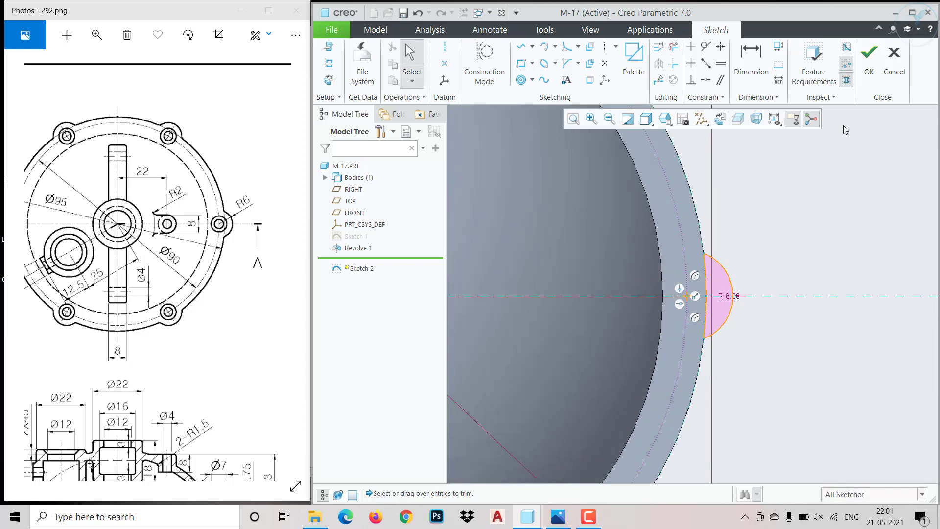
pyautogui.click(869, 58)
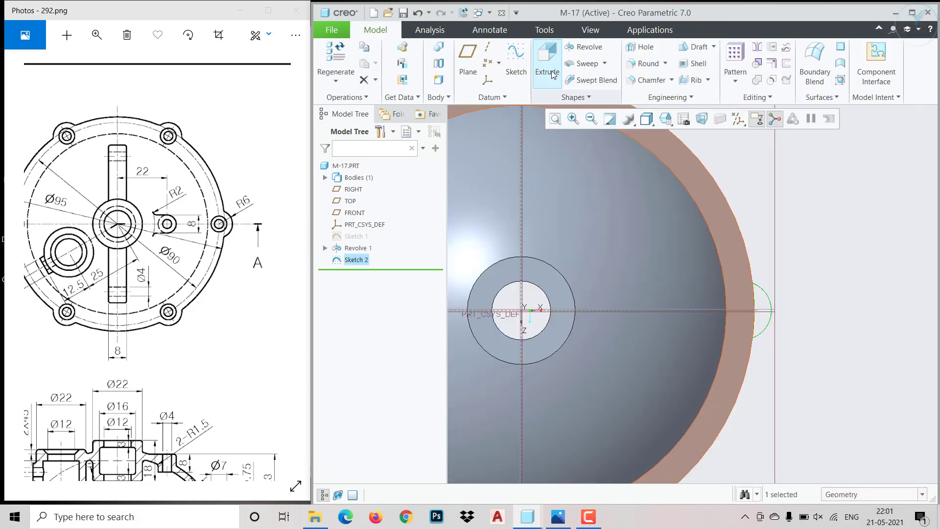
# Extrude the lug profile as a solid, direction flipped, up to the underside face of the rim flange
pyautogui.click(552, 73)
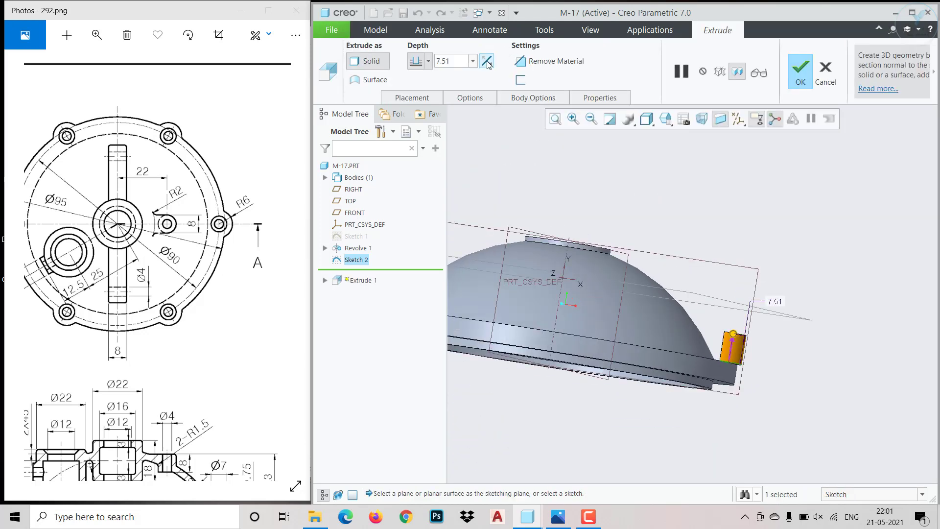
pyautogui.click(487, 60)
pyautogui.click(429, 61)
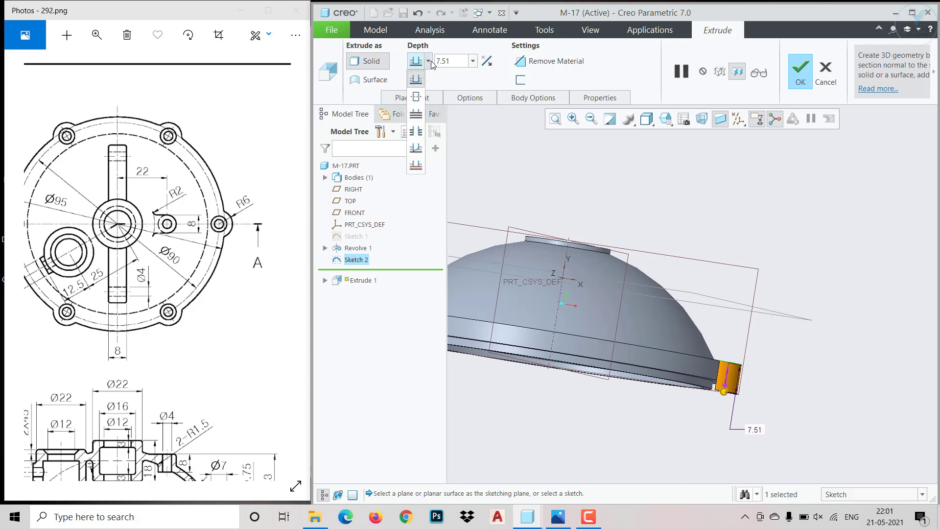
pyautogui.click(419, 167)
pyautogui.scroll(-5, 696, 365)
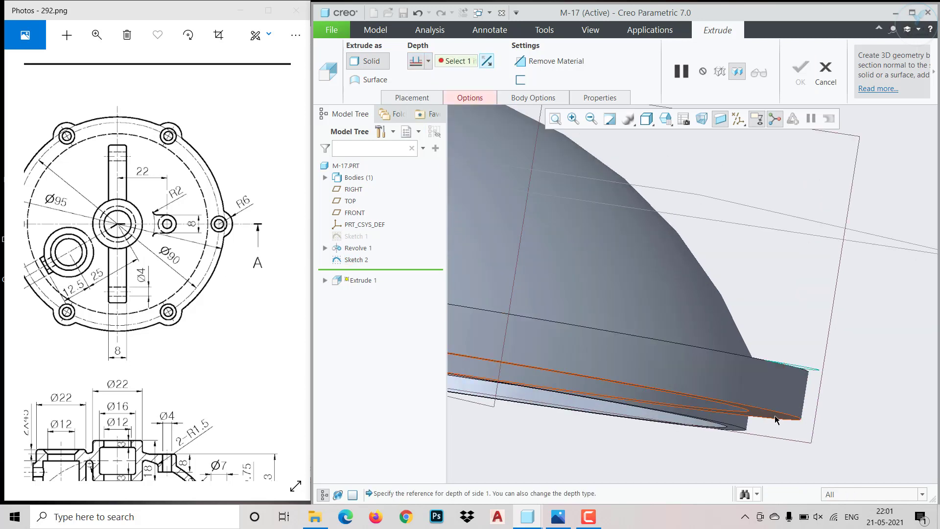
pyautogui.click(775, 416)
pyautogui.moveTo(775, 416); pyautogui.dragTo(755, 347, button='middle')
pyautogui.click(801, 71)
pyautogui.hotkey('ctrl', 'd')
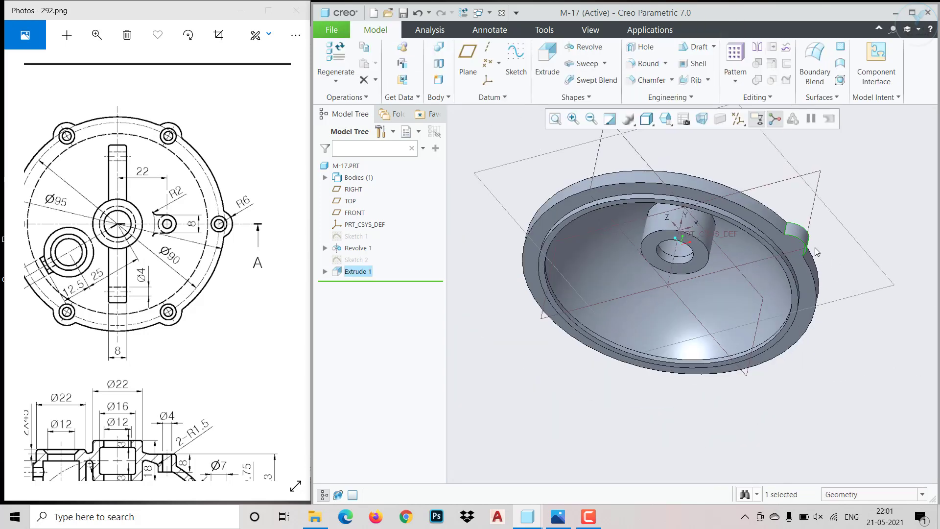
pyautogui.click(835, 386)
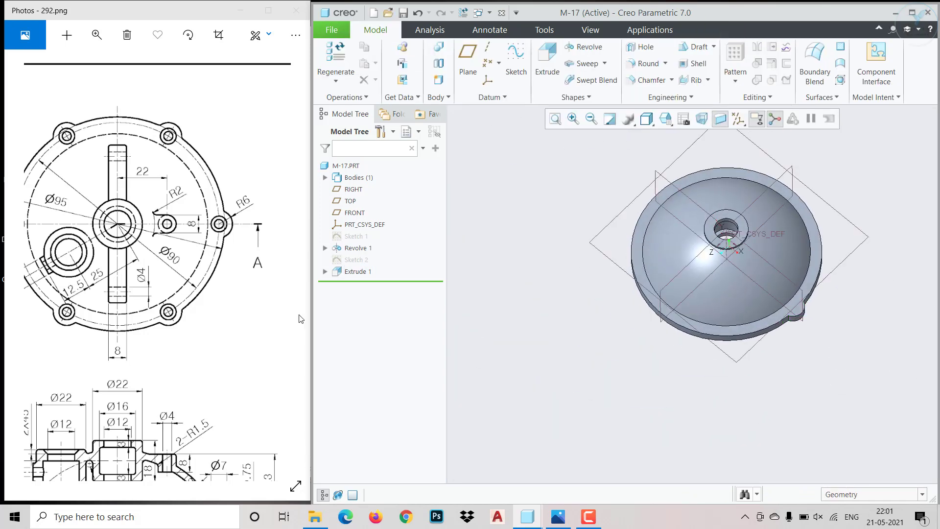
# Examine the lug and its hole details in the reference drawing's plan and section views
pyautogui.click(234, 293)
pyautogui.scroll(-5, 235, 293)
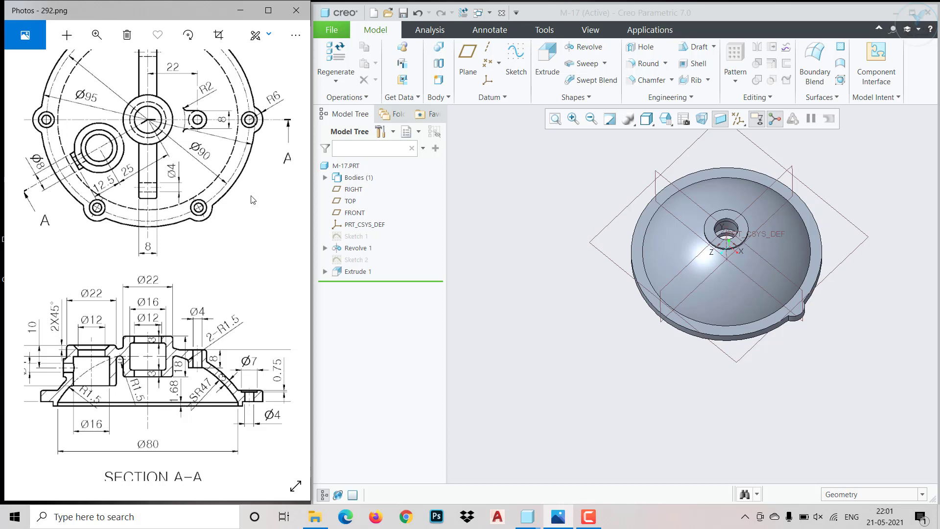
pyautogui.moveTo(219, 182); pyautogui.dragTo(130, 237)
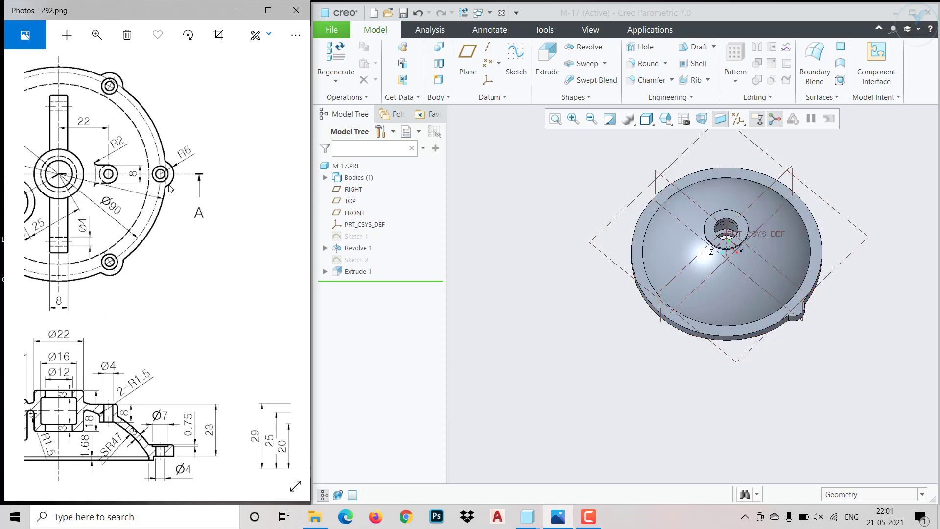
pyautogui.scroll(3, 164, 459)
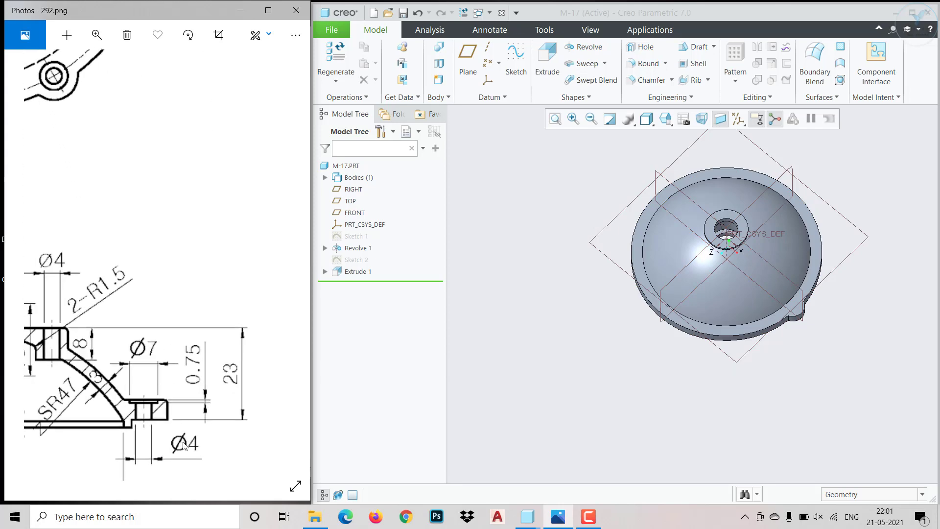
pyautogui.click(643, 49)
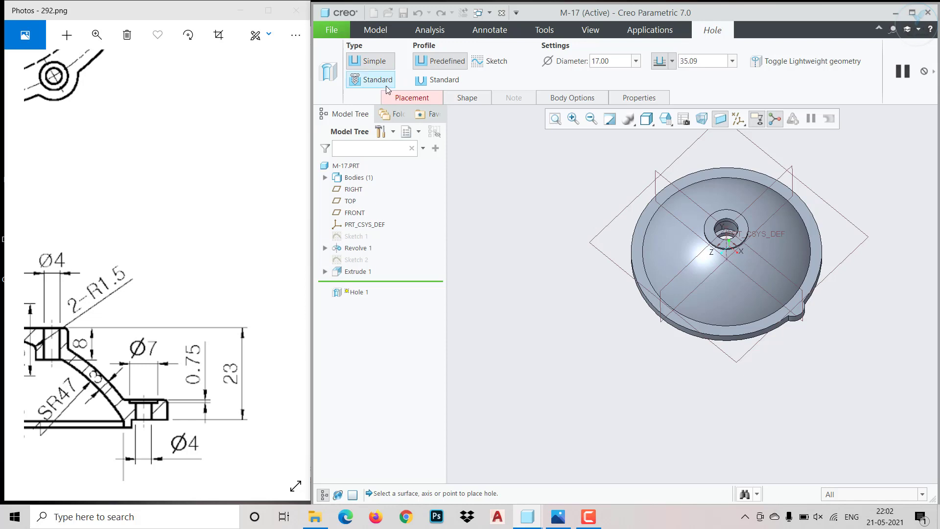
pyautogui.click(387, 85)
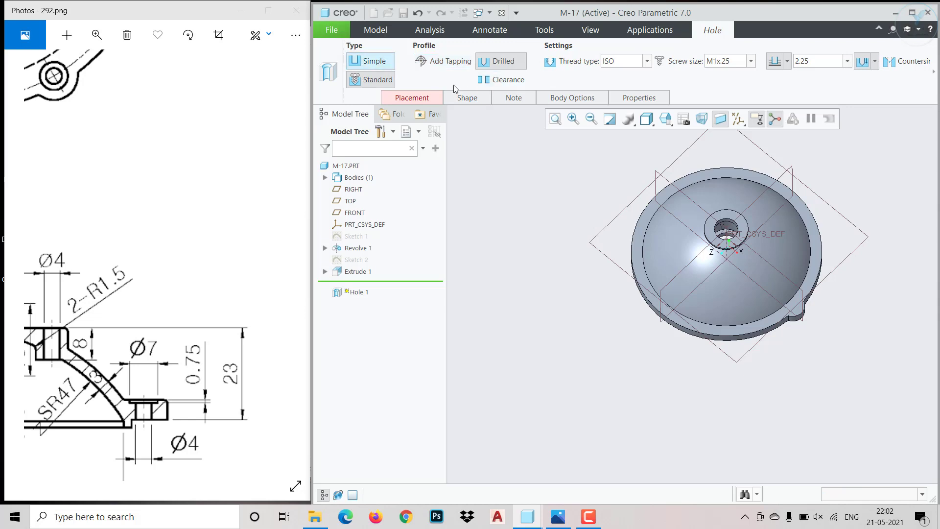
pyautogui.click(381, 65)
pyautogui.click(443, 83)
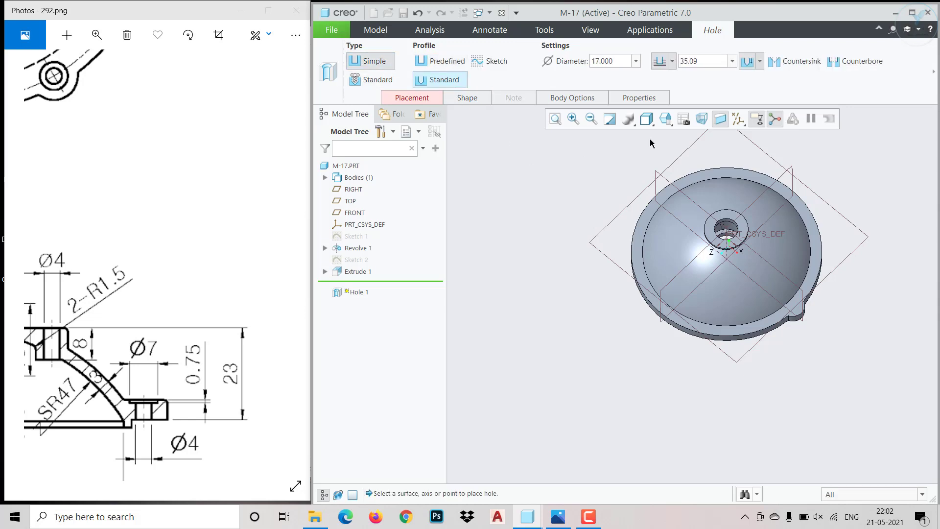
pyautogui.click(857, 61)
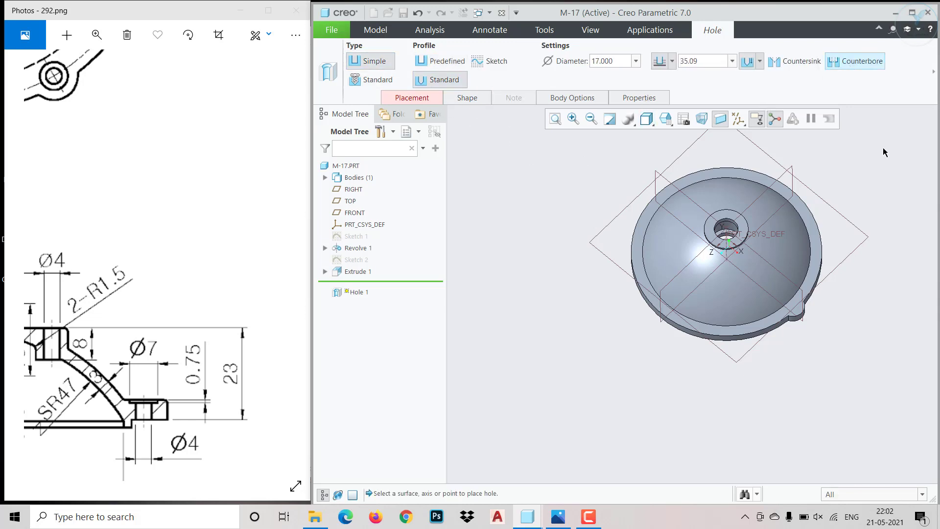
pyautogui.click(430, 99)
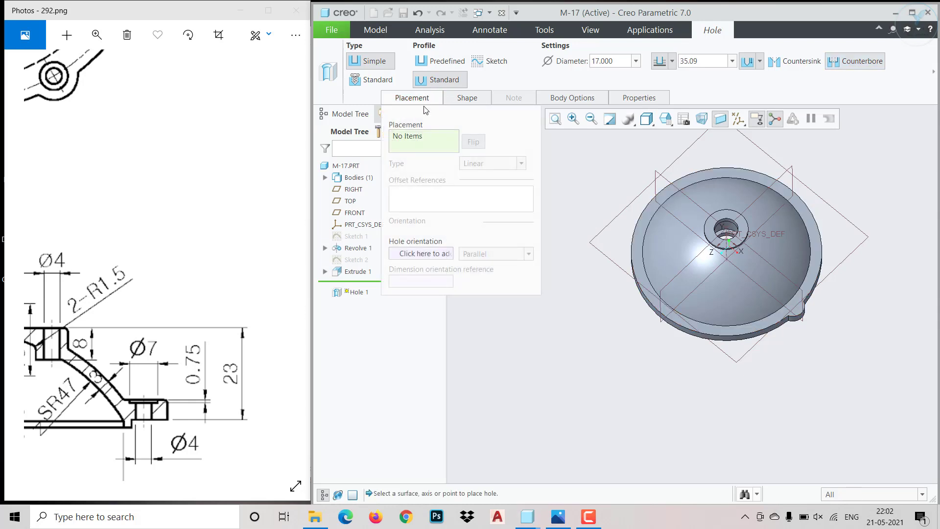
pyautogui.scroll(4, 803, 304)
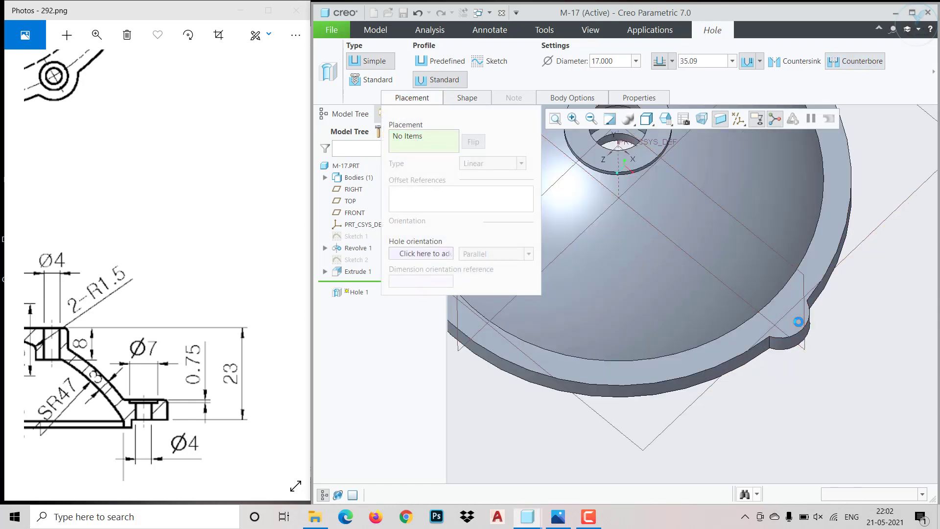
pyautogui.click(799, 323)
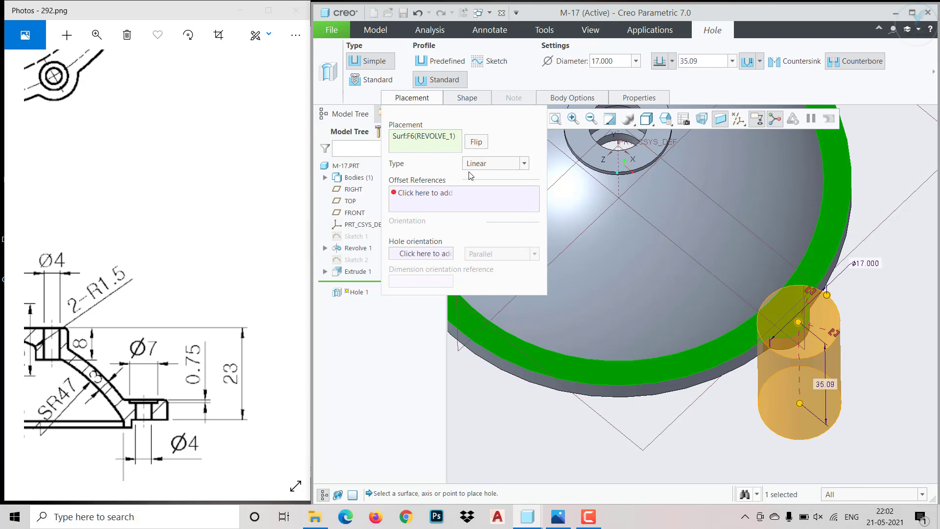
pyautogui.click(489, 165)
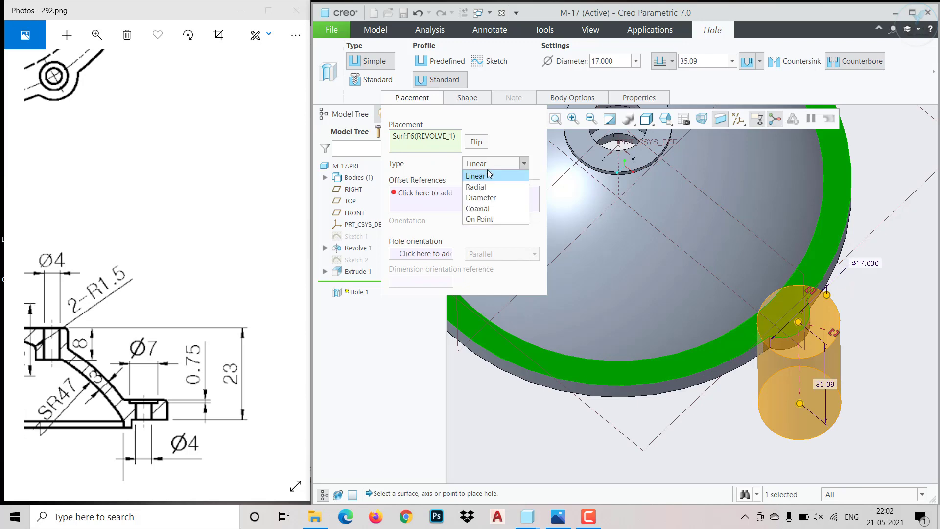
pyautogui.click(488, 211)
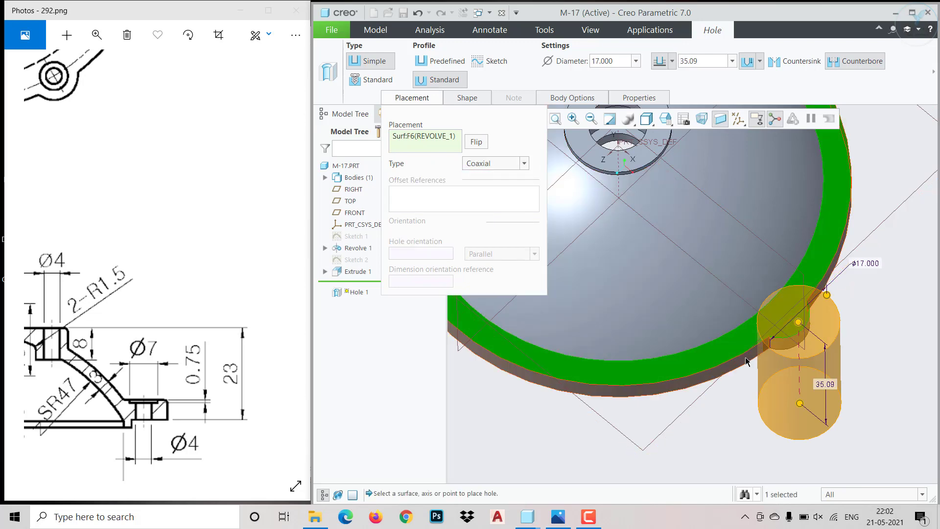
pyautogui.moveTo(732, 332); pyautogui.dragTo(803, 265, button='middle')
pyautogui.scroll(-2, 801, 261)
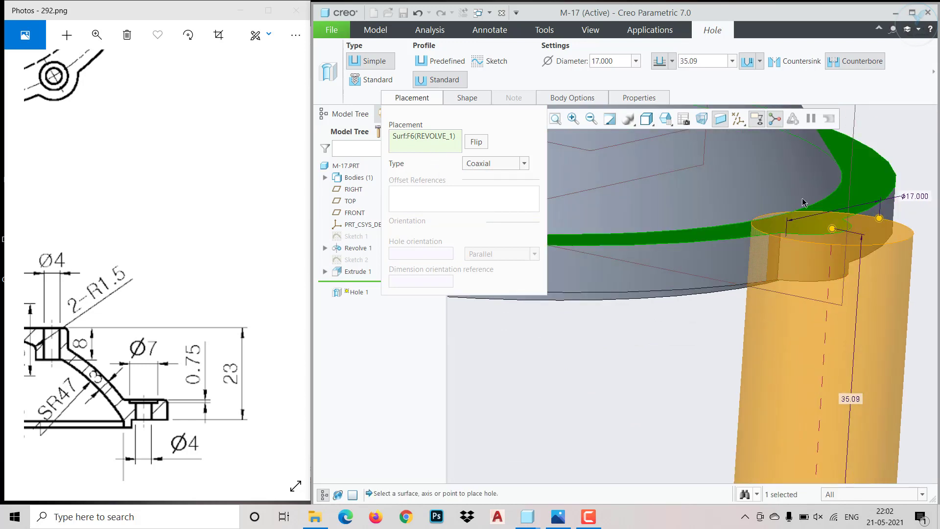
pyautogui.moveTo(817, 244); pyautogui.dragTo(735, 405, button='middle')
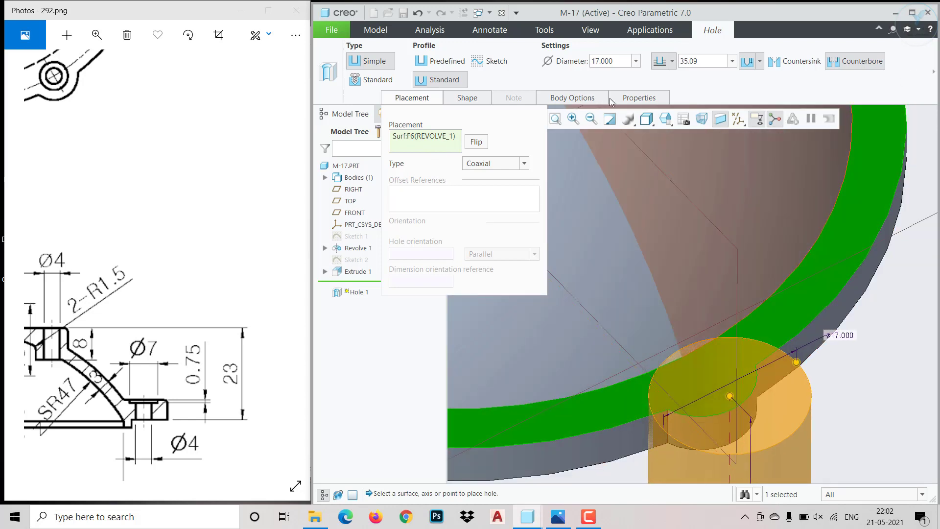
pyautogui.click(933, 72)
pyautogui.click(707, 72)
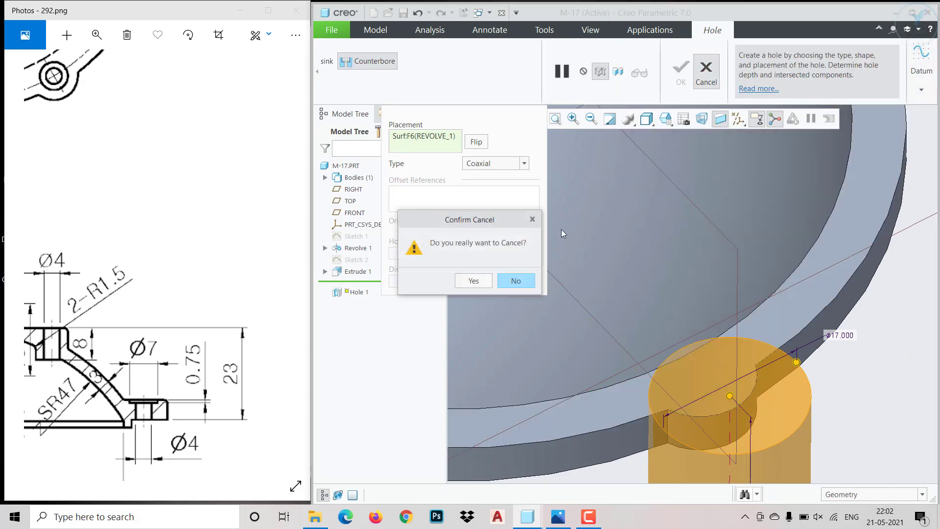
pyautogui.click(461, 282)
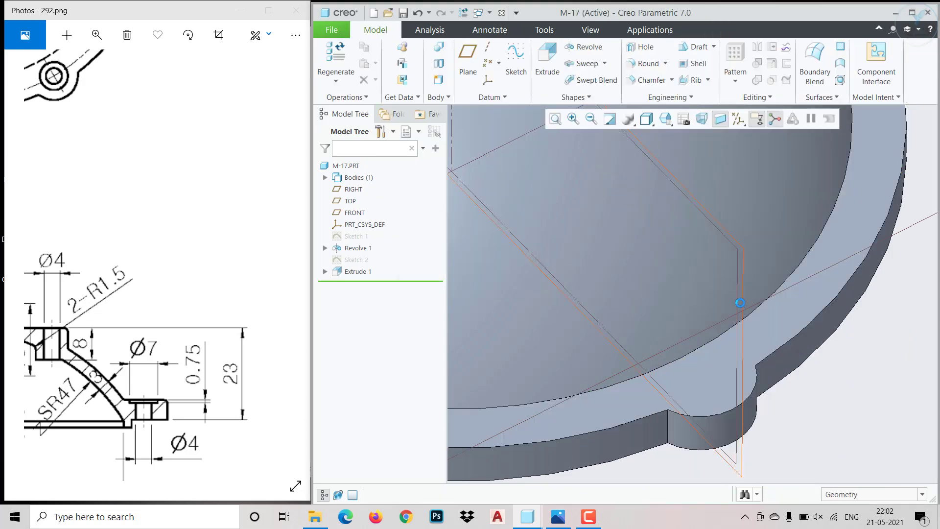
# Create a datum axis through the cylindrical outer face of the extruded rim lug
pyautogui.scroll(3, 722, 333)
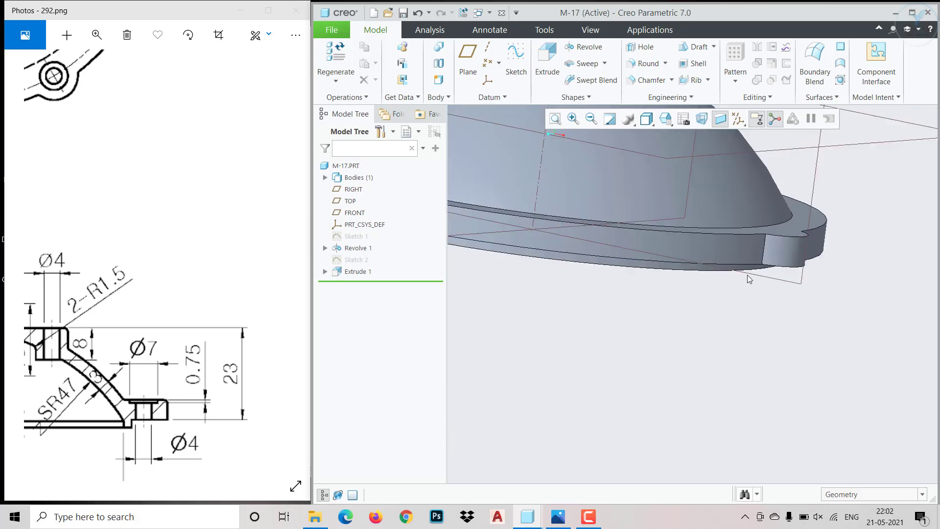
pyautogui.scroll(-3, 784, 260)
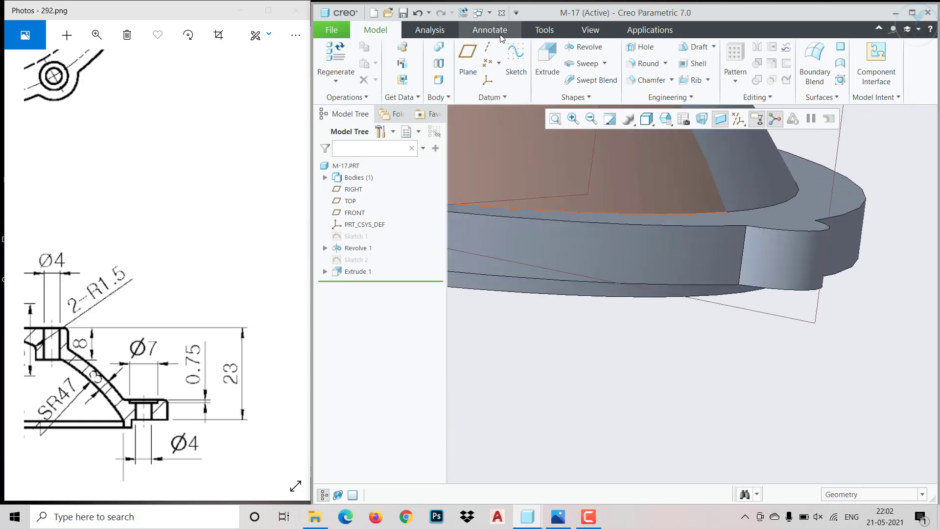
pyautogui.click(487, 47)
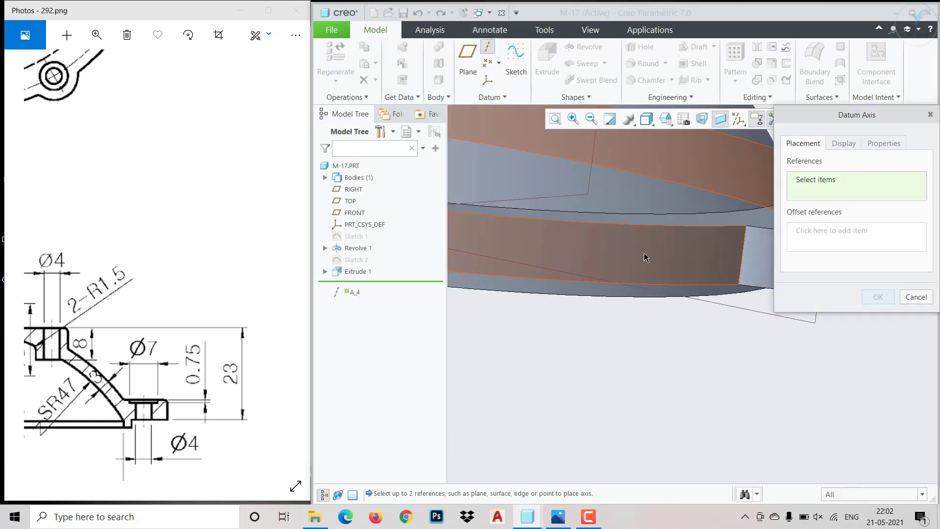
pyautogui.scroll(3, 645, 254)
pyautogui.click(702, 266)
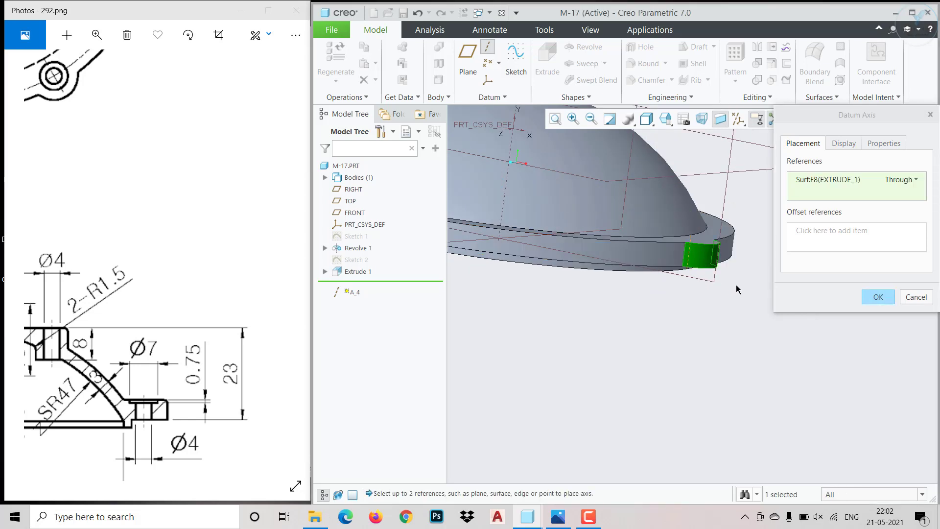
pyautogui.click(891, 302)
# Start a simple hole with the standard profile and a counterbore, and set the counterbore depth to 0.75
pyautogui.moveTo(800, 322); pyautogui.dragTo(712, 353, button='middle')
pyautogui.scroll(-3, 608, 361)
pyautogui.click(628, 47)
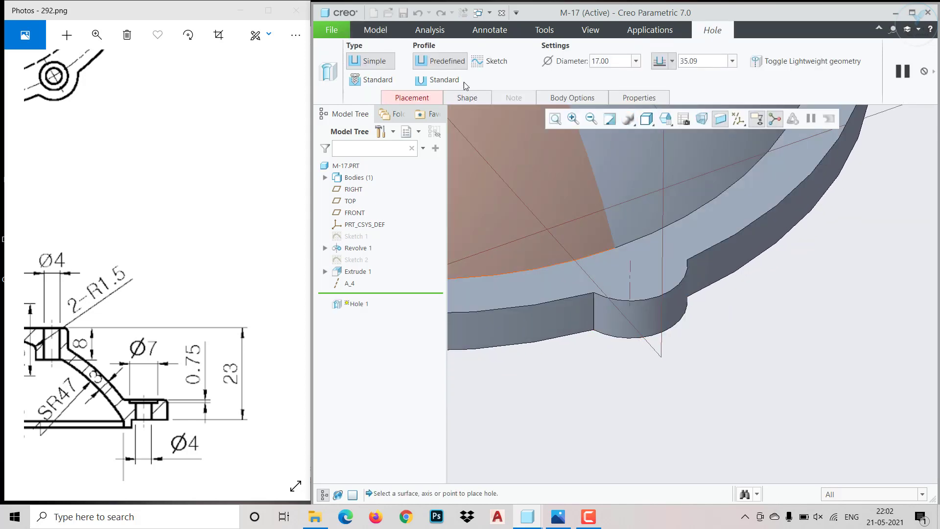
pyautogui.click(414, 81)
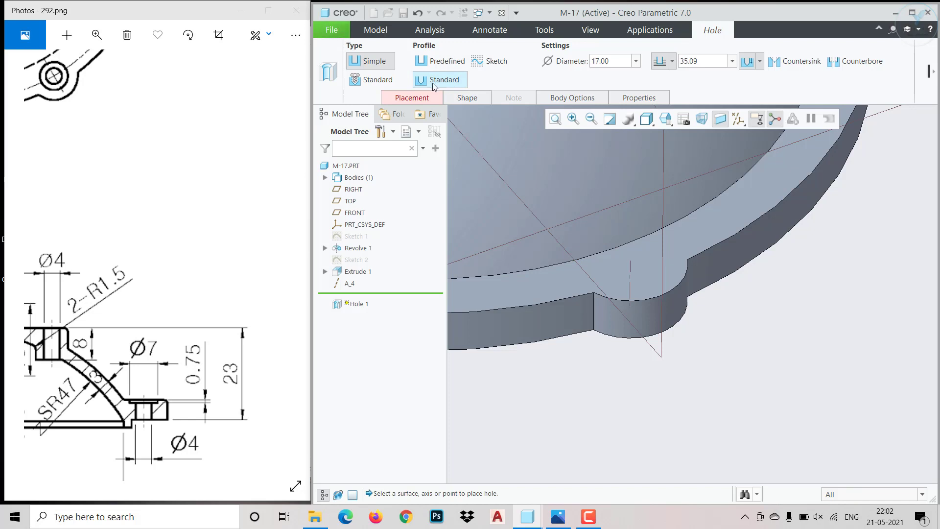
pyautogui.click(841, 62)
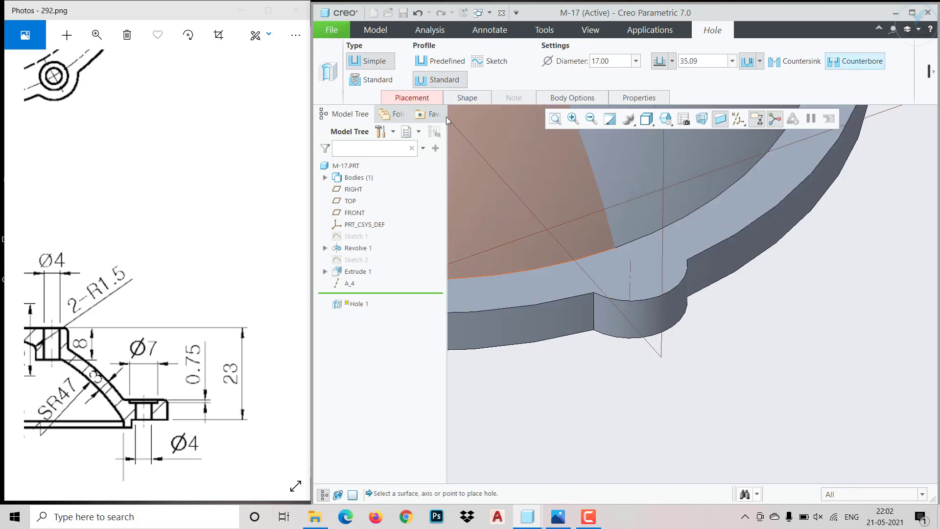
pyautogui.click(466, 99)
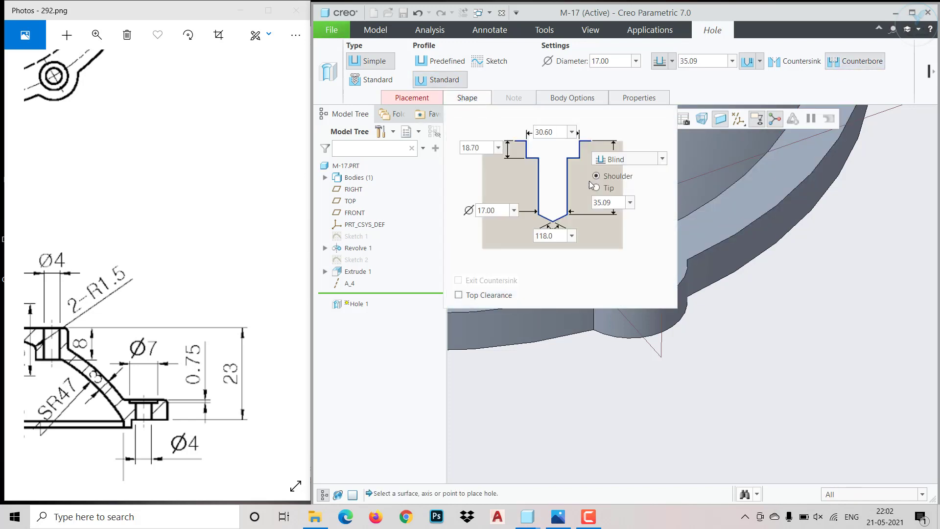
pyautogui.doubleClick(556, 132)
pyautogui.write('7')
pyautogui.doubleClick(485, 148)
pyautogui.write('0.')
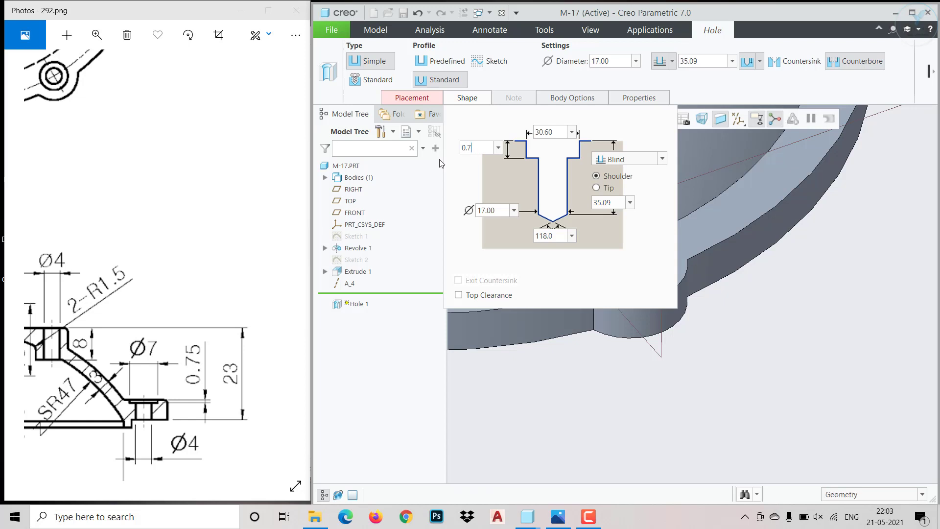
pyautogui.press('Return')
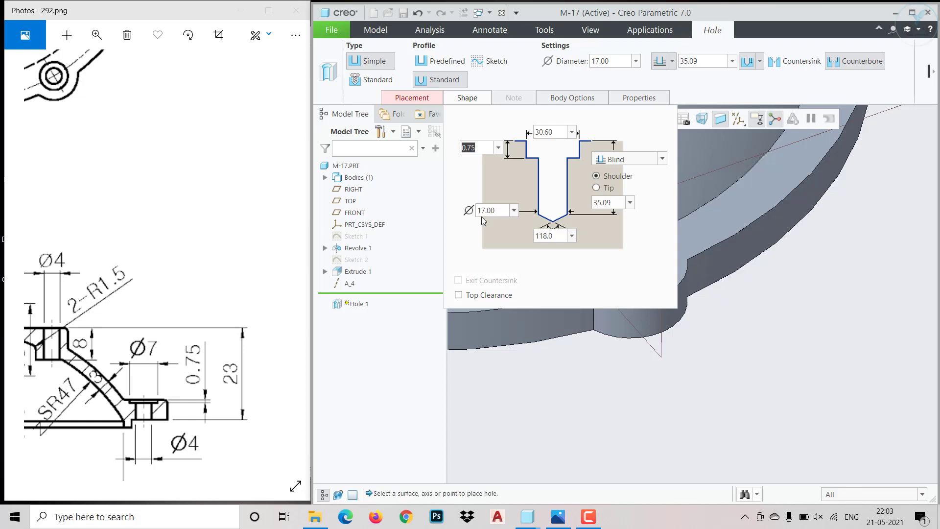
# Set the drilled hole's diameter to 4 and its depth option to Through All
pyautogui.doubleClick(499, 211)
pyautogui.write('4')
pyautogui.click(628, 160)
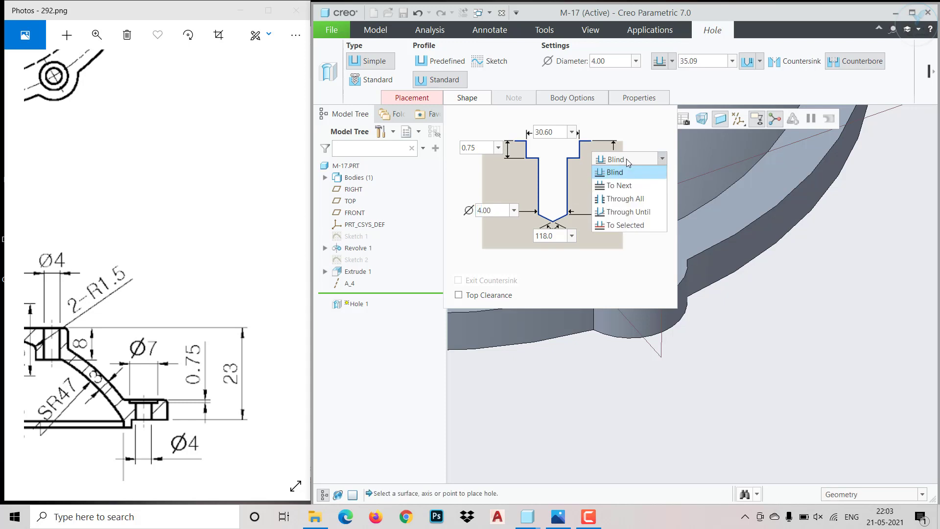
pyautogui.click(629, 199)
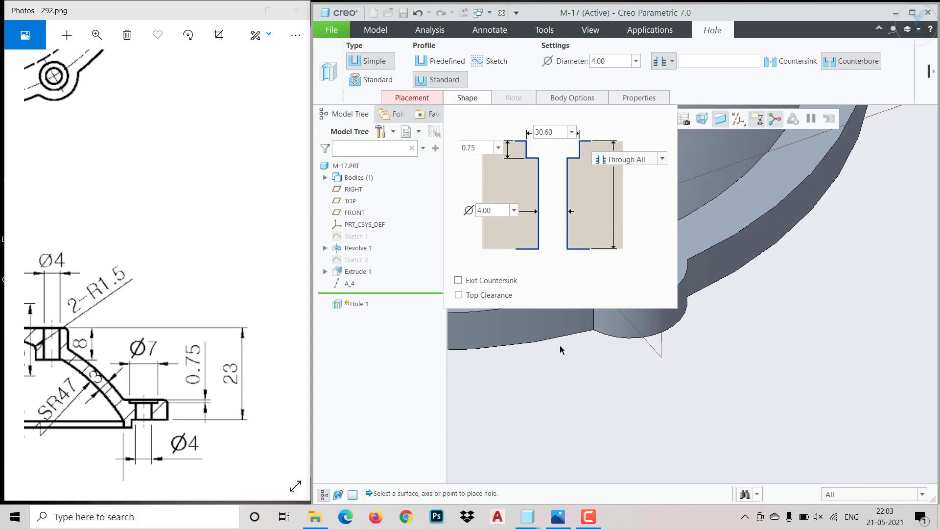
# Place the hole on the flat rim flange face, coaxial with the datum axis through the lug
pyautogui.click(413, 98)
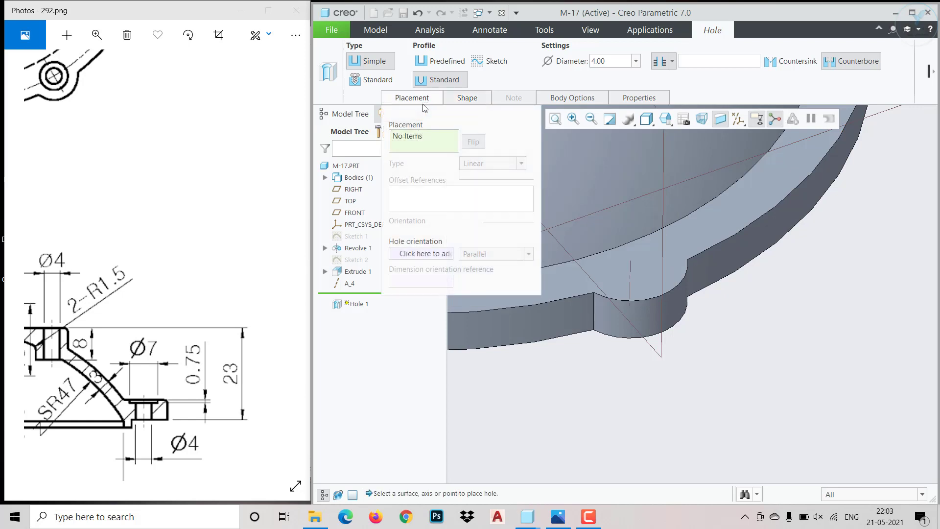
pyautogui.click(645, 288)
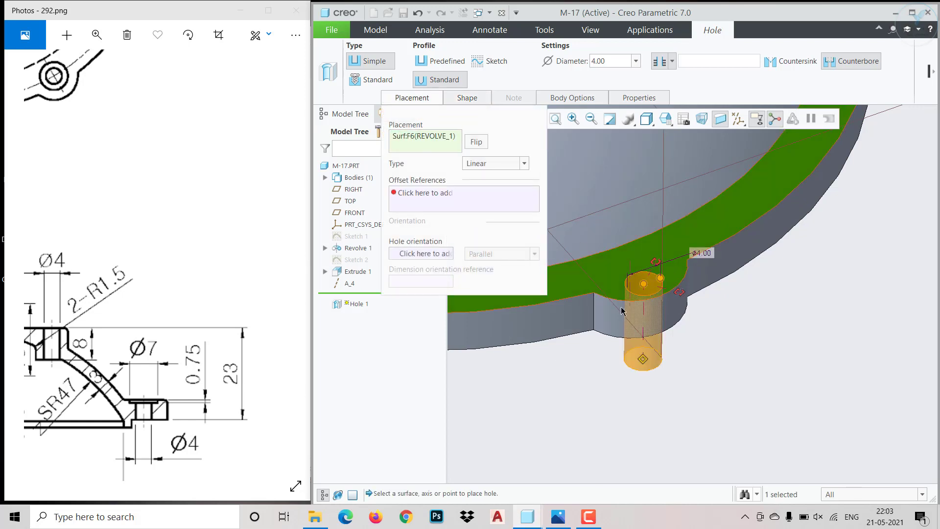
pyautogui.click(502, 164)
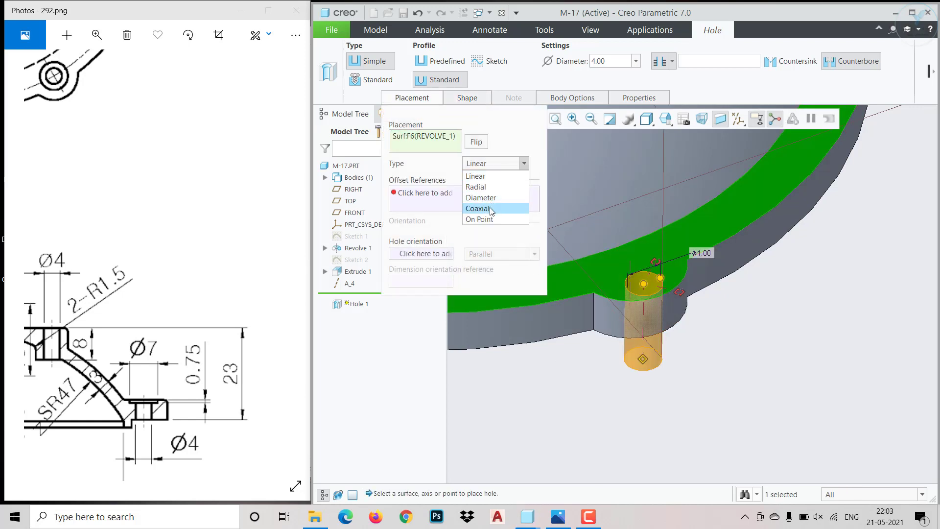
pyautogui.click(492, 210)
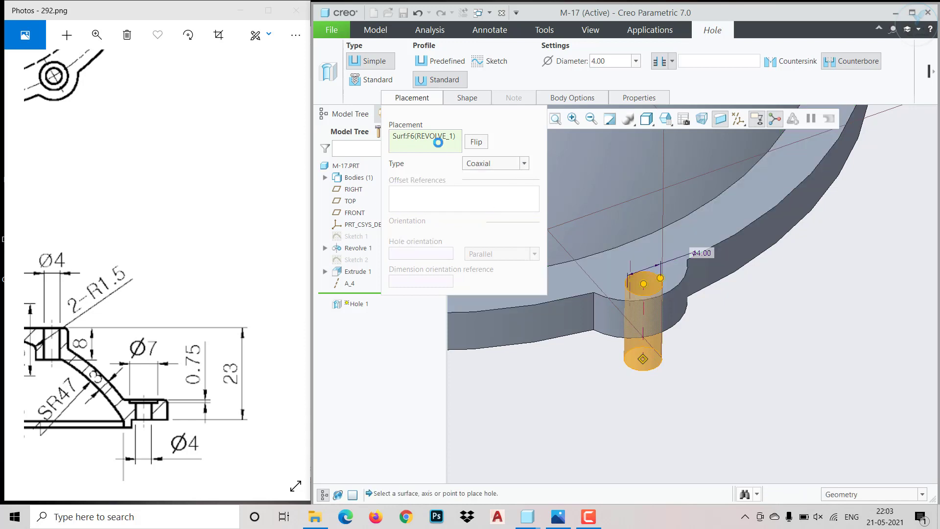
pyautogui.keyDown('ctrl'); pyautogui.click(628, 277); pyautogui.keyUp('ctrl')
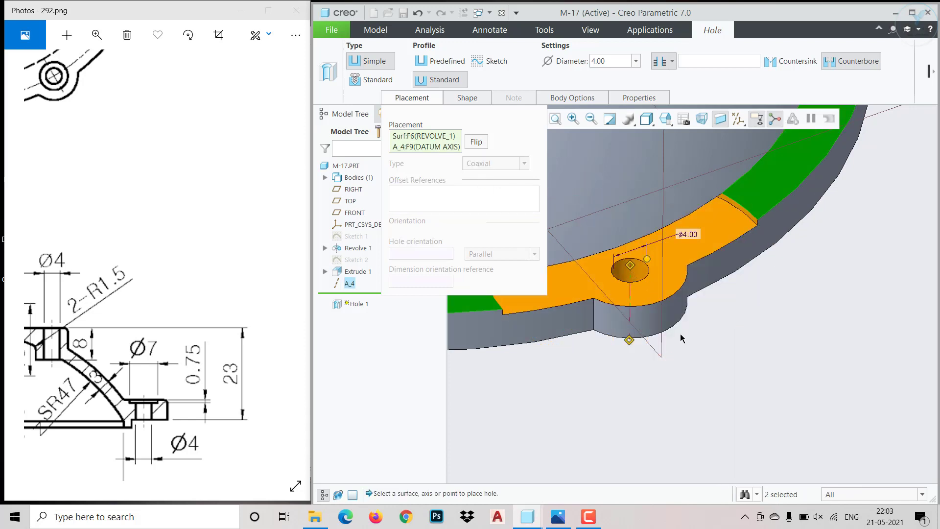
# Set the lug hole's counterbore diameter to 7
pyautogui.click(468, 98)
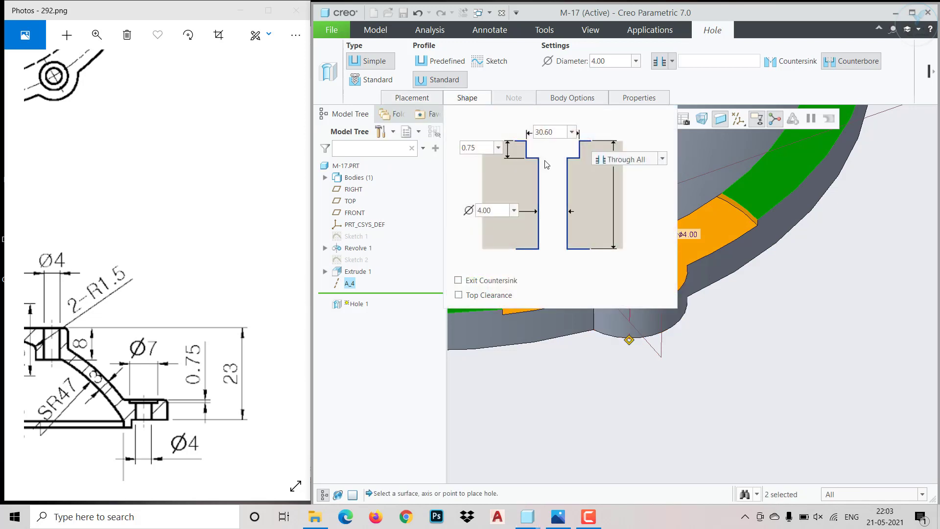
pyautogui.doubleClick(545, 133)
pyautogui.write('7')
pyautogui.press('Return')
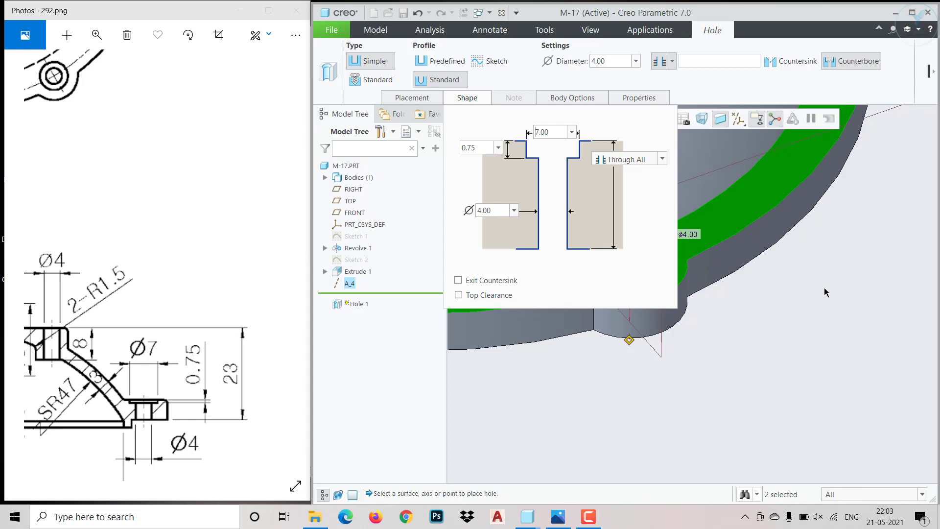
pyautogui.scroll(2, 825, 289)
pyautogui.scroll(-1, 706, 286)
pyautogui.scroll(2, 797, 291)
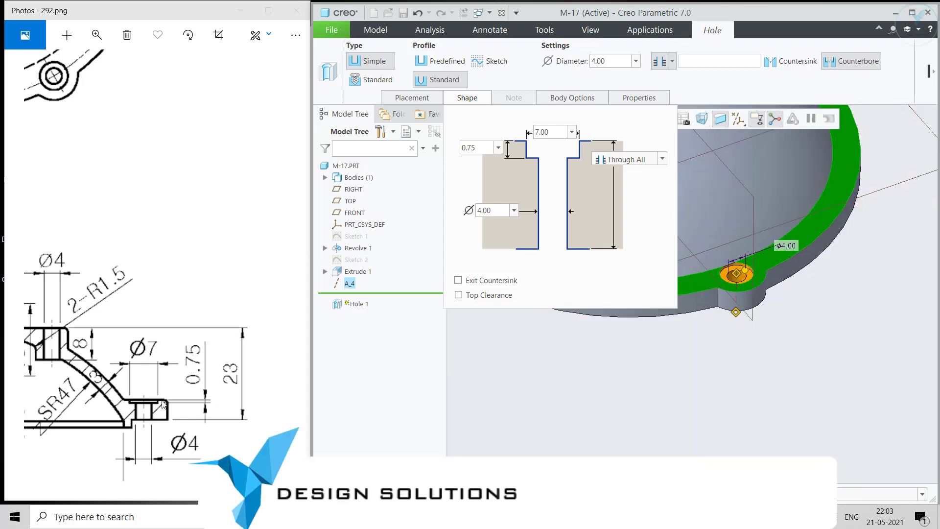
# Examine the lug hole in the reference drawing's section view and the lugs in its plan view
pyautogui.moveTo(147, 347); pyautogui.dragTo(196, 404)
pyautogui.moveTo(156, 200)
pyautogui.mouseDown()
pyautogui.moveTo(189, 271)
pyautogui.moveTo(189, 328)
pyautogui.mouseUp()
pyautogui.moveTo(225, 237); pyautogui.dragTo(193, 310)
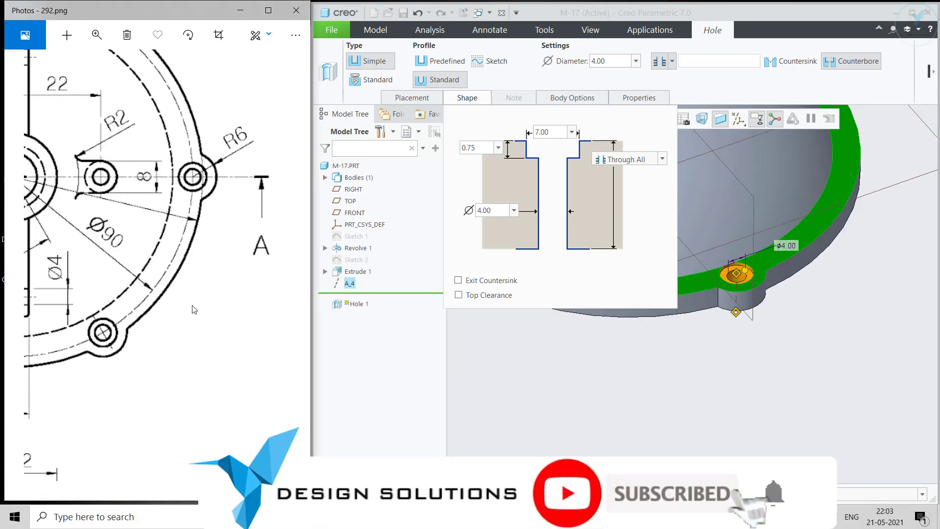
# Complete the counterbored lug hole and check it from the front and from above
pyautogui.scroll(-5, 176, 291)
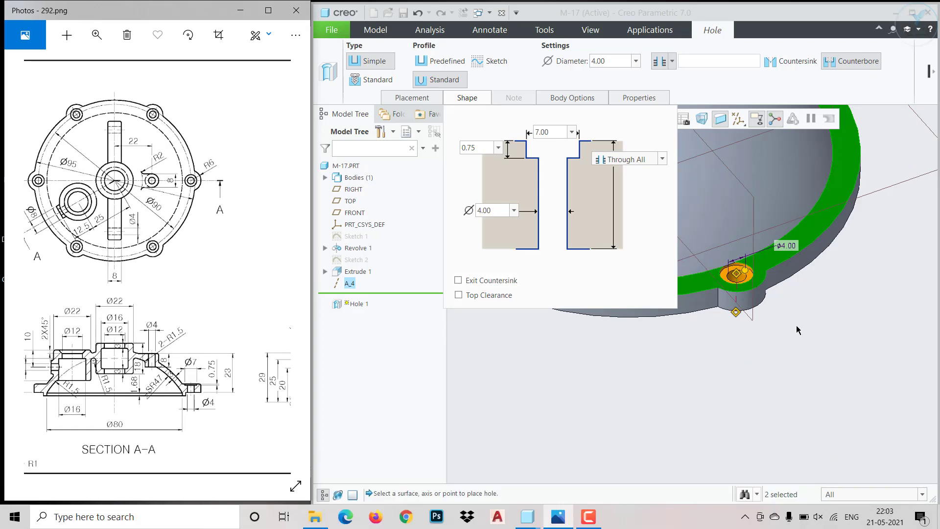
pyautogui.scroll(3, 797, 327)
pyautogui.scroll(-6, 766, 310)
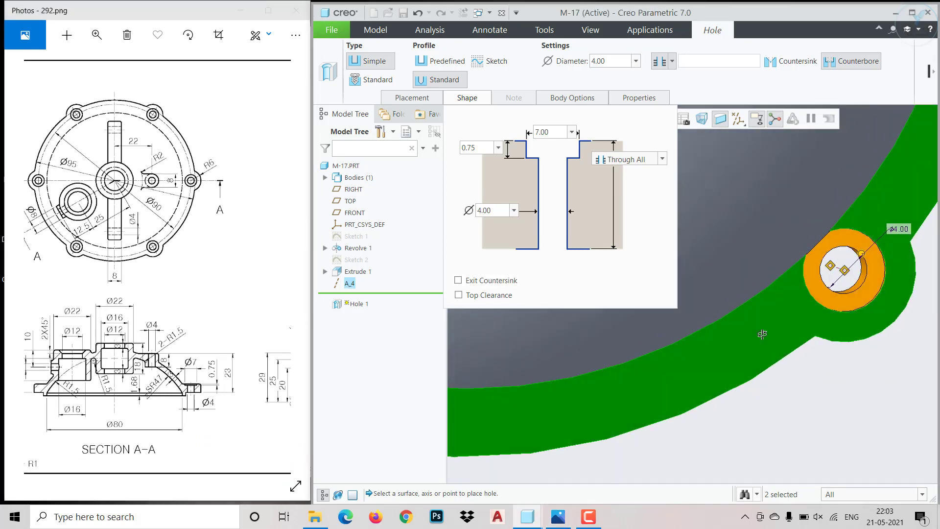
pyautogui.moveTo(750, 310); pyautogui.dragTo(784, 279, button='middle')
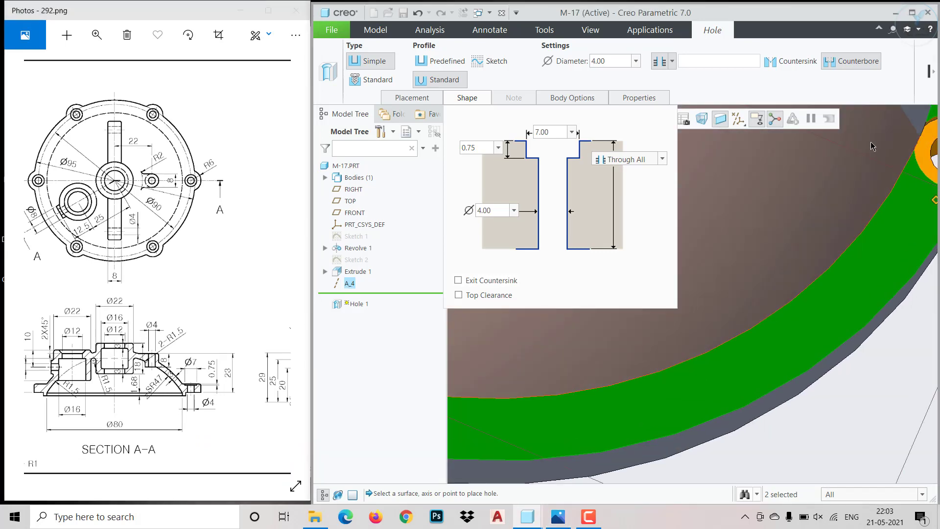
pyautogui.click(931, 70)
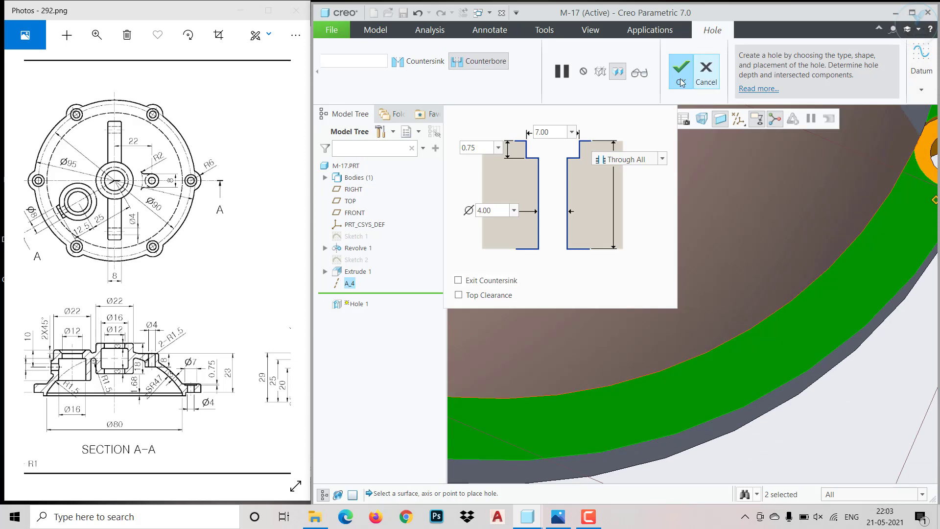
pyautogui.click(680, 76)
pyautogui.scroll(8, 755, 250)
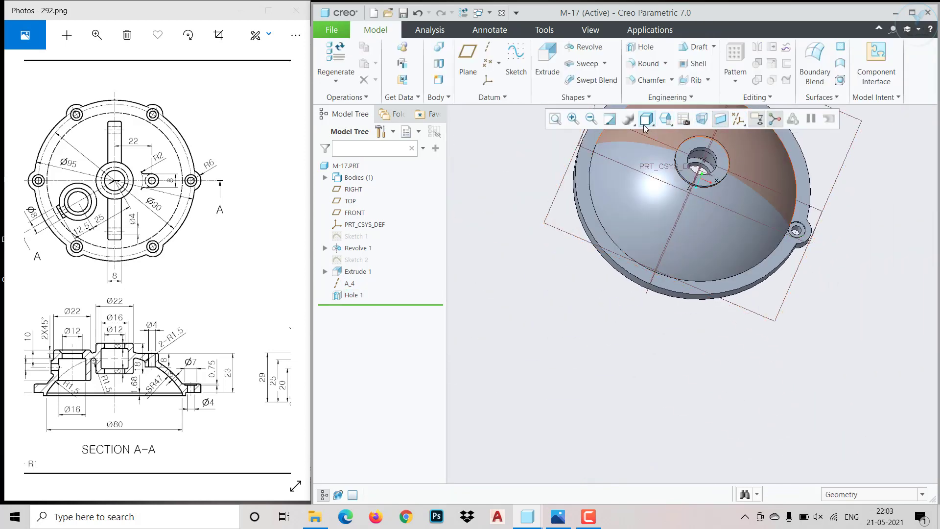
pyautogui.click(665, 119)
pyautogui.click(682, 175)
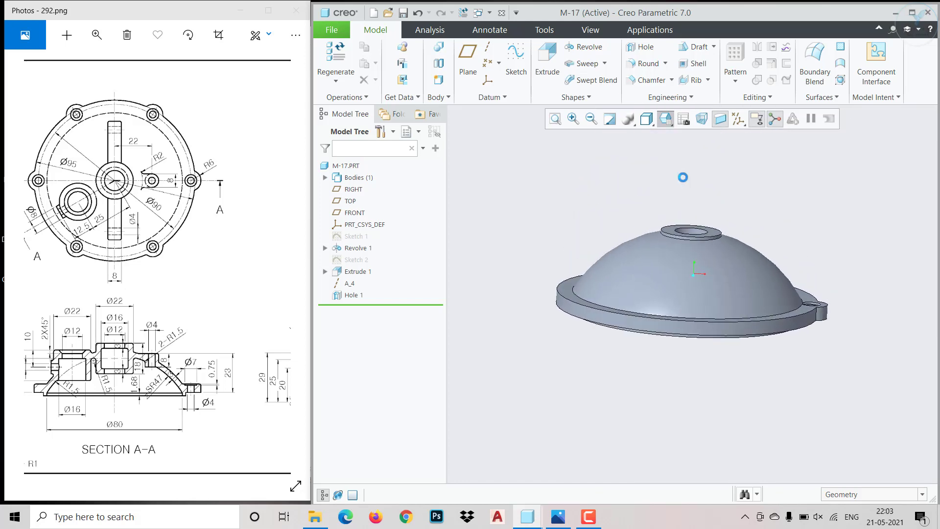
pyautogui.scroll(-3, 846, 357)
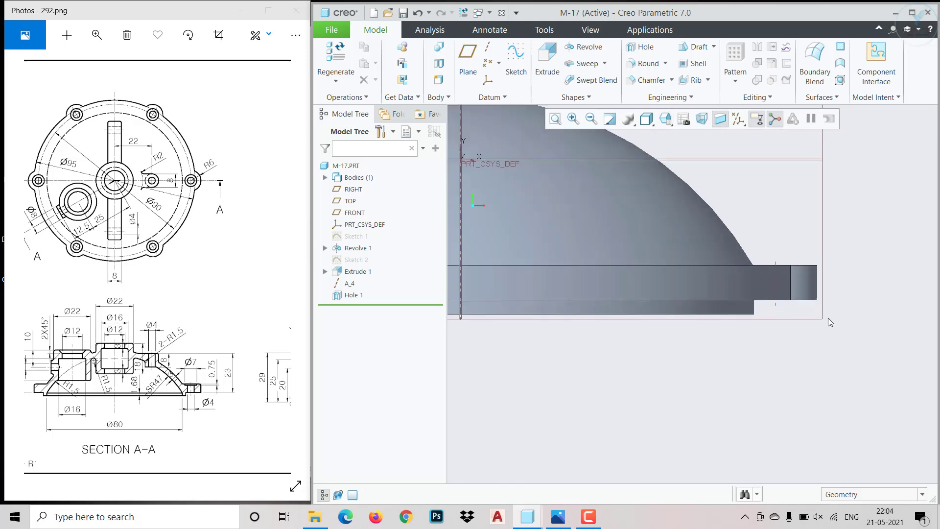
pyautogui.scroll(4, 828, 280)
pyautogui.moveTo(830, 278); pyautogui.dragTo(711, 350, button='middle')
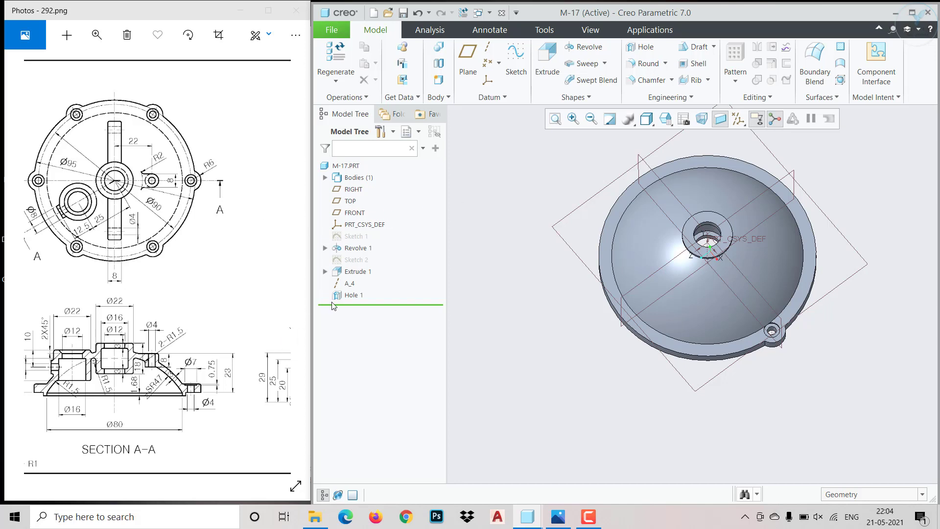
# Set up an Axis-type Geometry Pattern of the lug extrusion and its hole around the dome's central axis
pyautogui.click(349, 296)
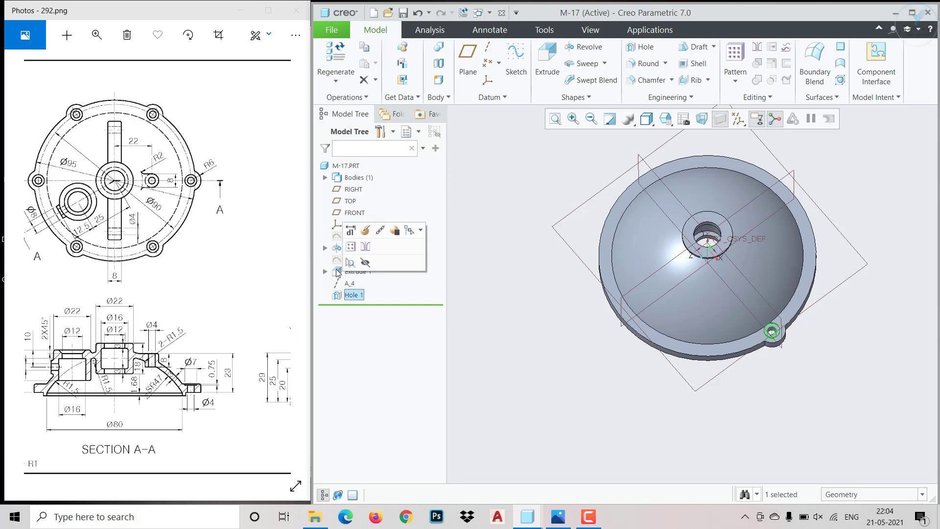
pyautogui.keyDown('ctrl'); pyautogui.click(337, 272); pyautogui.keyUp('ctrl')
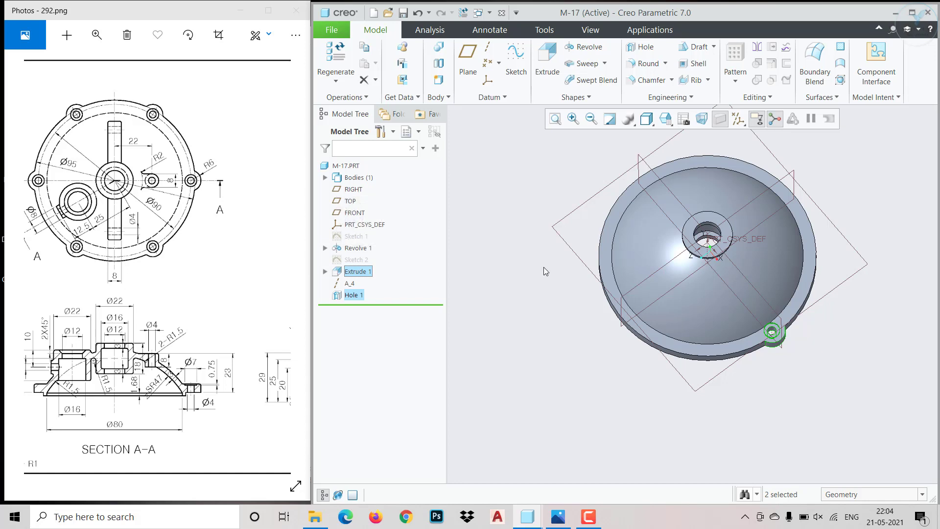
pyautogui.click(736, 74)
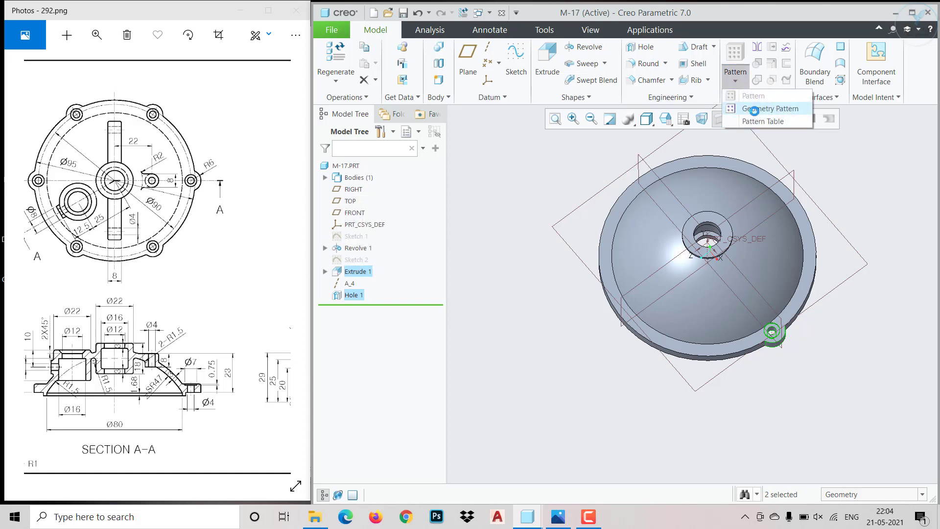
pyautogui.click(764, 108)
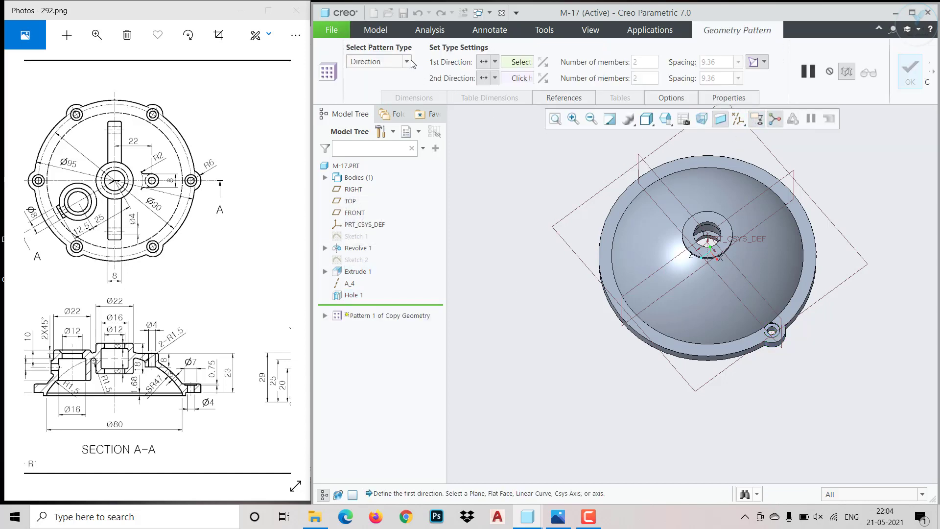
pyautogui.click(407, 62)
pyautogui.click(363, 93)
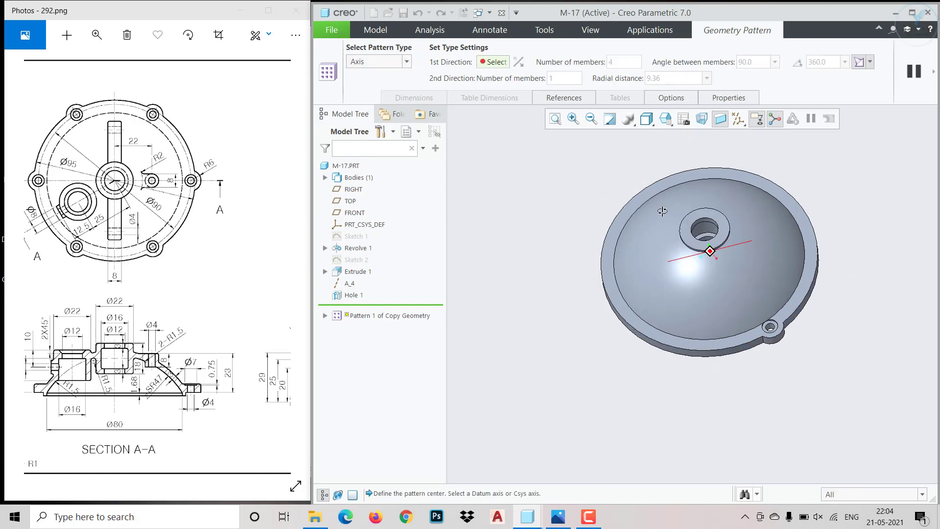
pyautogui.moveTo(662, 211); pyautogui.dragTo(707, 230, button='middle')
pyautogui.click(705, 236)
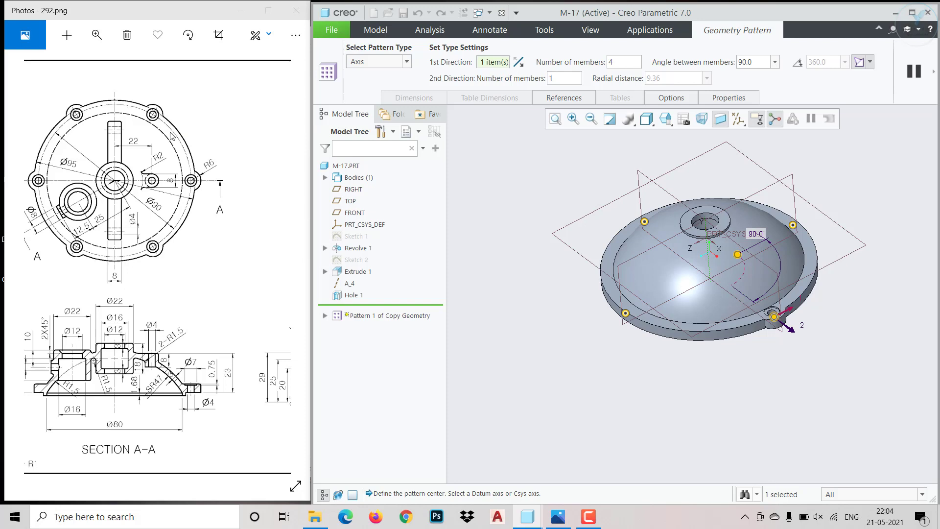
# Set the lug pattern to 6 members with 60° between members and complete it
pyautogui.doubleClick(636, 63)
pyautogui.write('6')
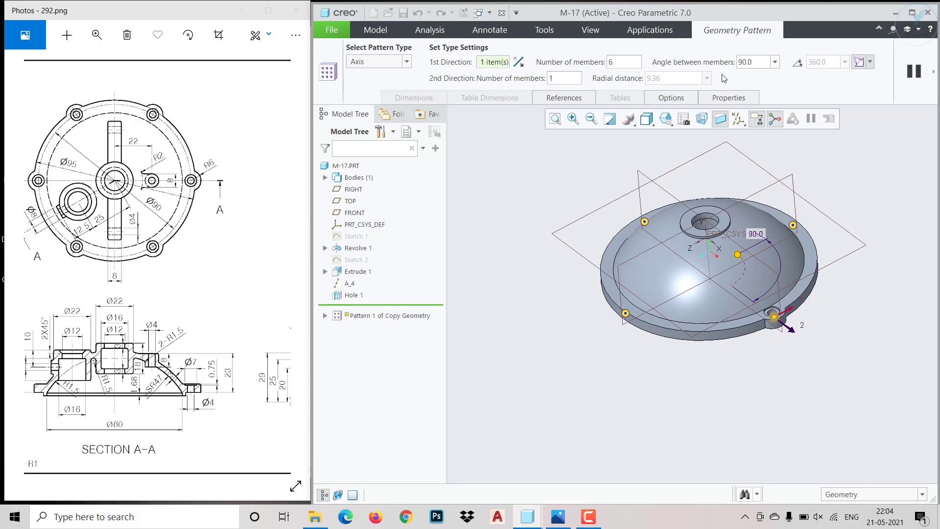
pyautogui.doubleClick(754, 61)
pyautogui.write('60')
pyautogui.press('Return')
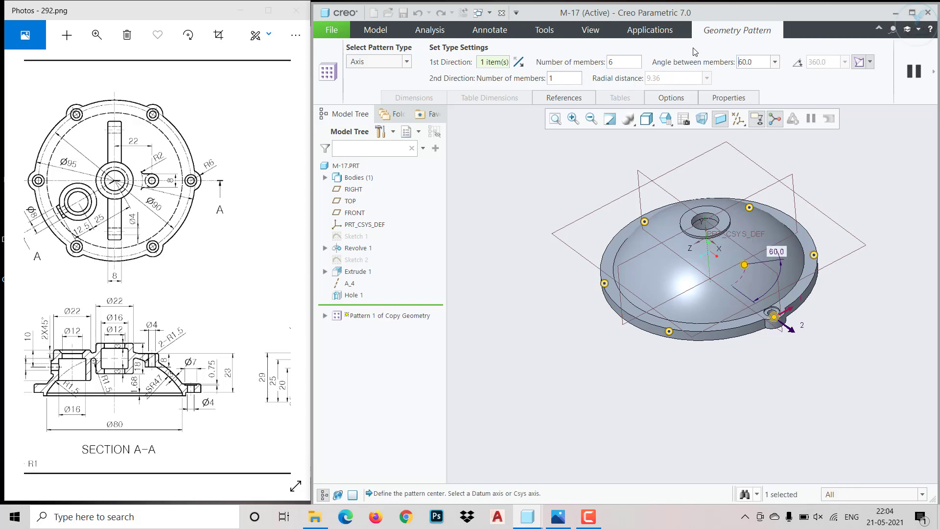
pyautogui.click(934, 71)
pyautogui.click(686, 76)
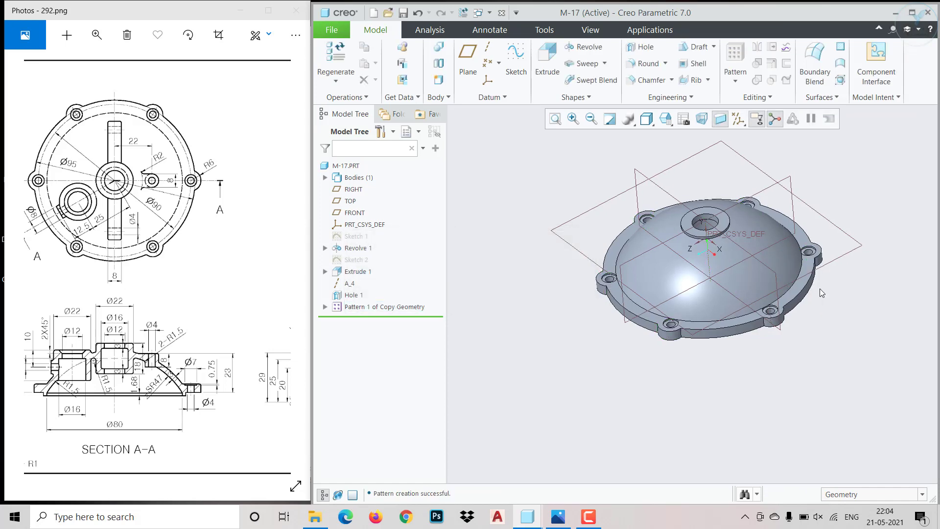
pyautogui.moveTo(820, 289); pyautogui.dragTo(759, 279, button='middle')
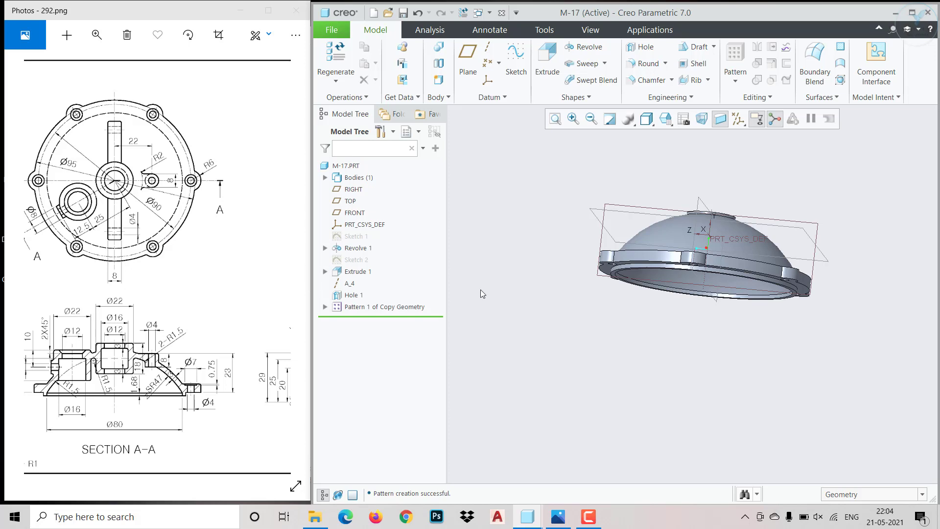
pyautogui.hotkey('ctrl', 'd')
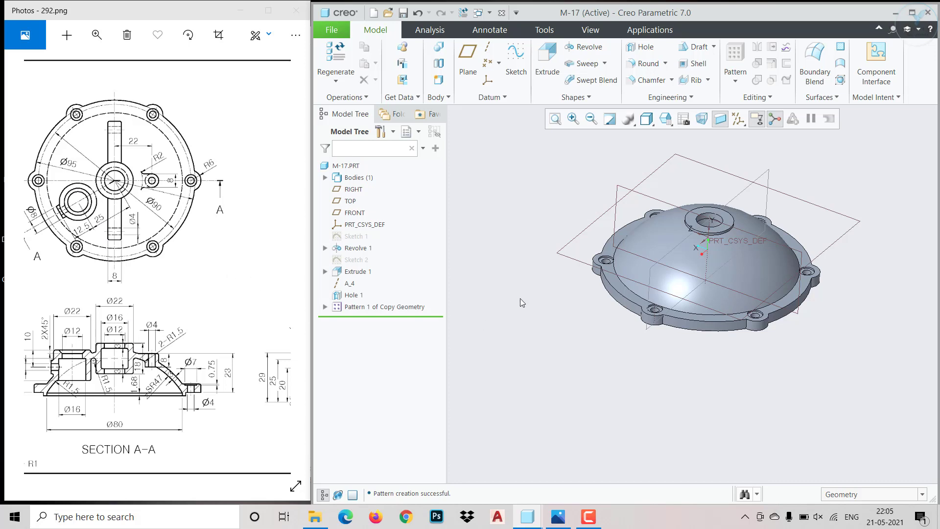
# Create a datum plane offset 25 from the underside of the rim flange, towards the top of the dome
pyautogui.moveTo(110, 357); pyautogui.dragTo(160, 379)
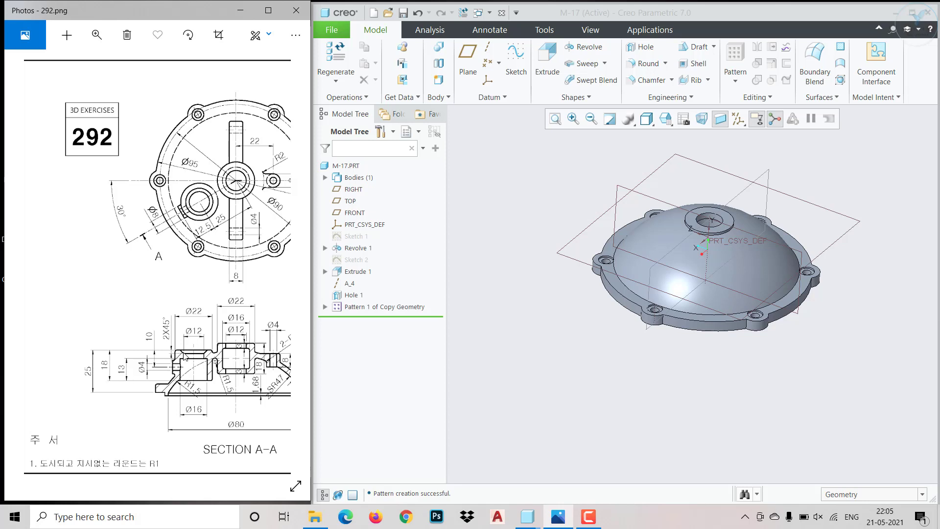
pyautogui.moveTo(595, 353); pyautogui.dragTo(550, 183, button='middle')
pyautogui.scroll(2, 547, 183)
pyautogui.click(467, 59)
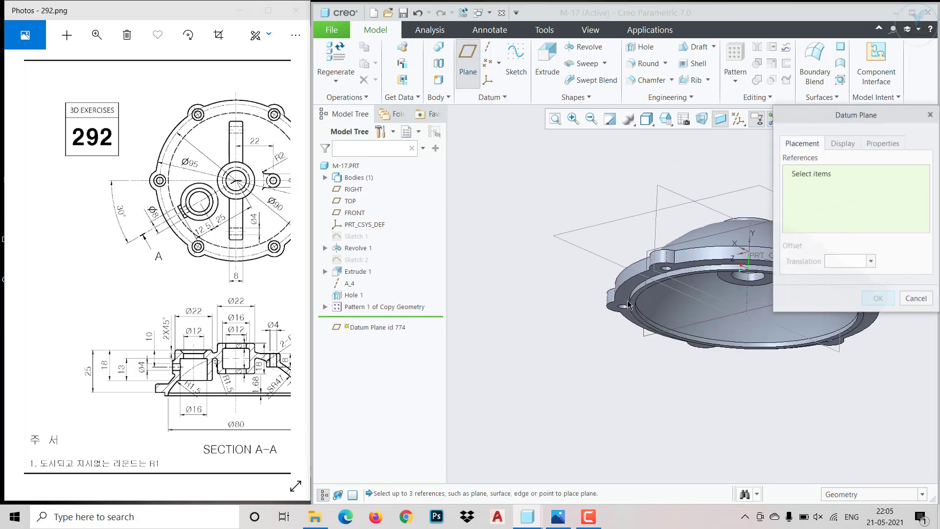
pyautogui.click(624, 296)
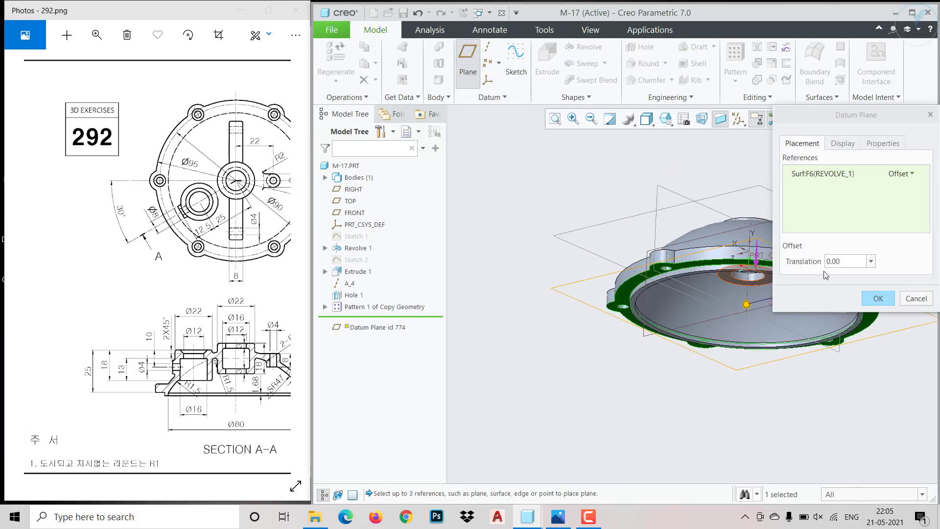
pyautogui.click(842, 262)
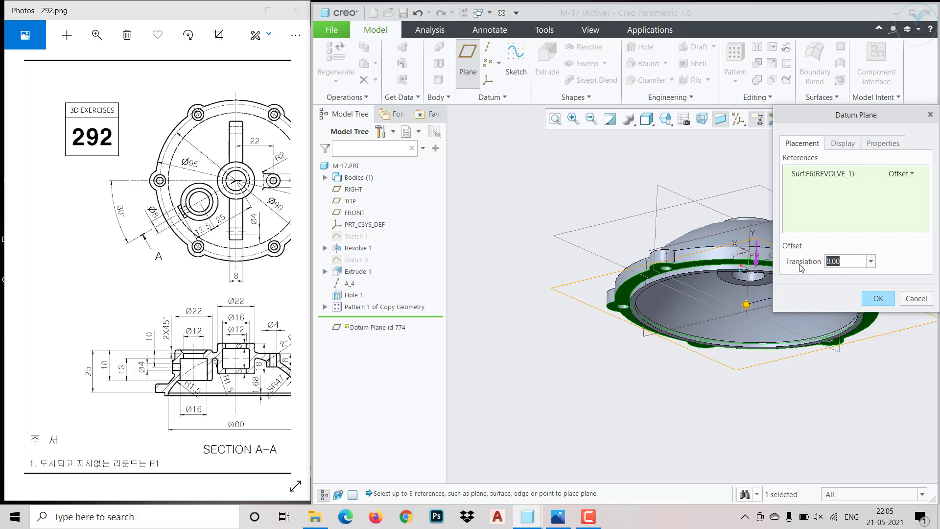
pyautogui.write('25')
pyautogui.press('Return')
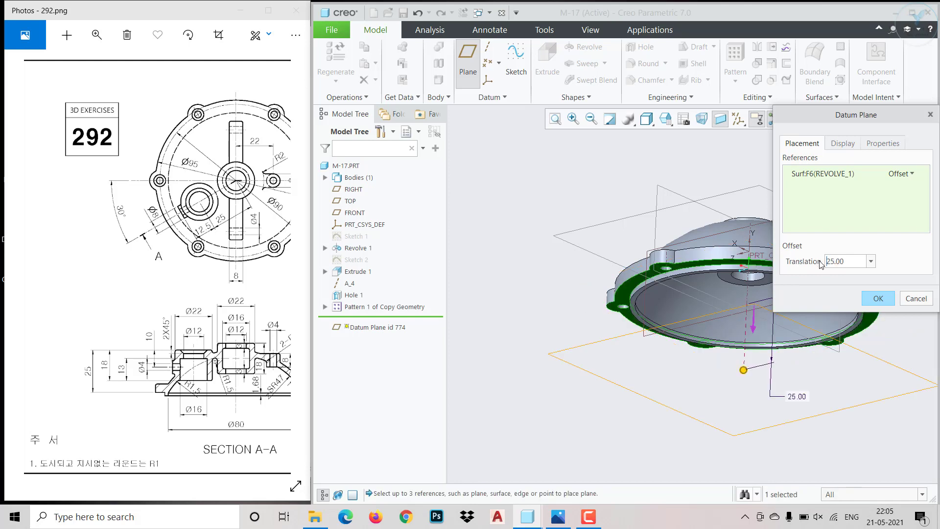
pyautogui.write('-')
pyautogui.press('Return')
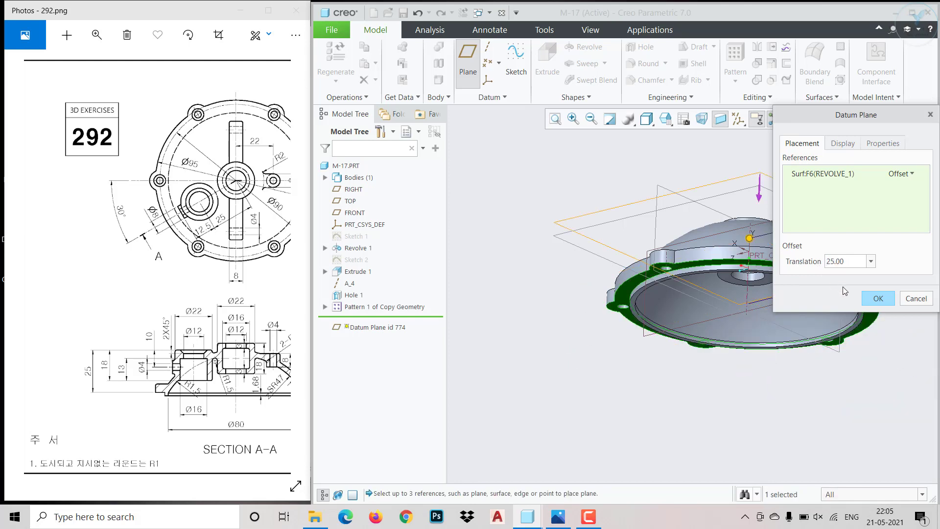
pyautogui.click(865, 302)
# Start a sketch on the new offset datum plane and orient the model to the TOP view
pyautogui.hotkey('ctrl', 'd')
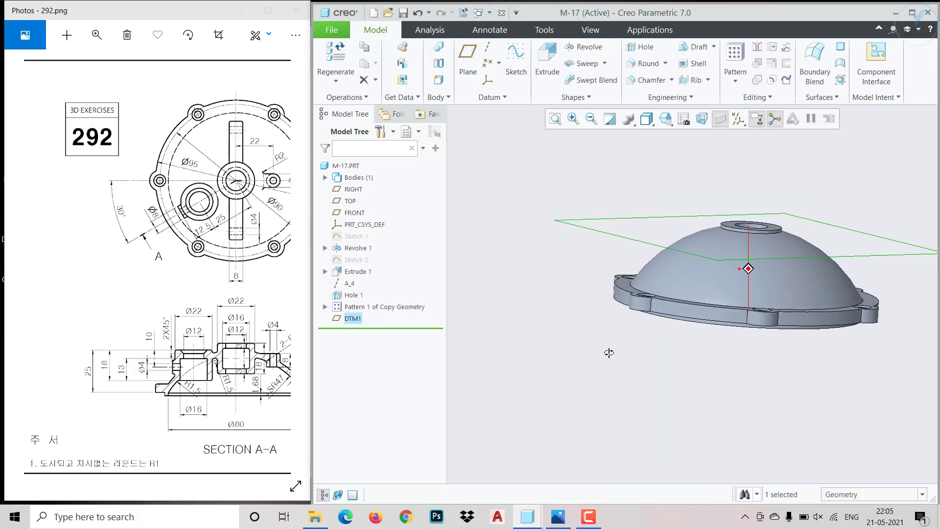
pyautogui.click(516, 55)
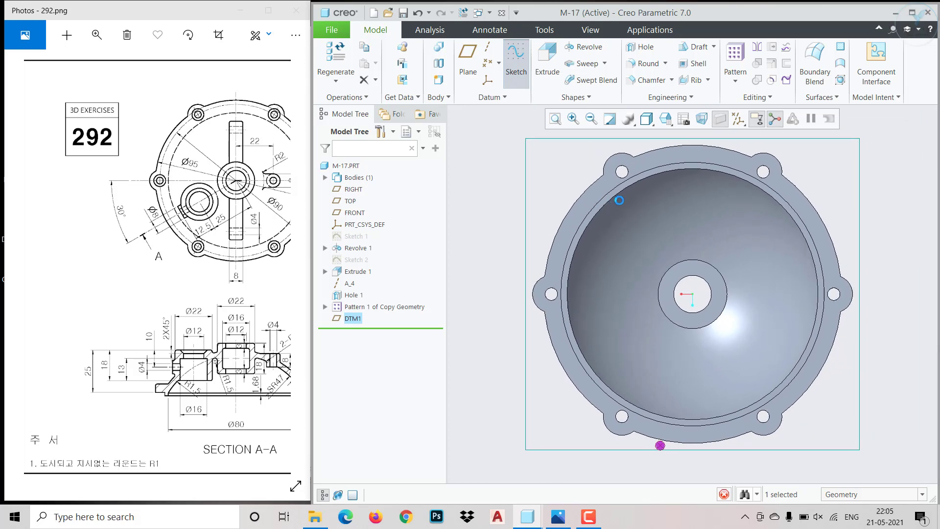
pyautogui.click(648, 124)
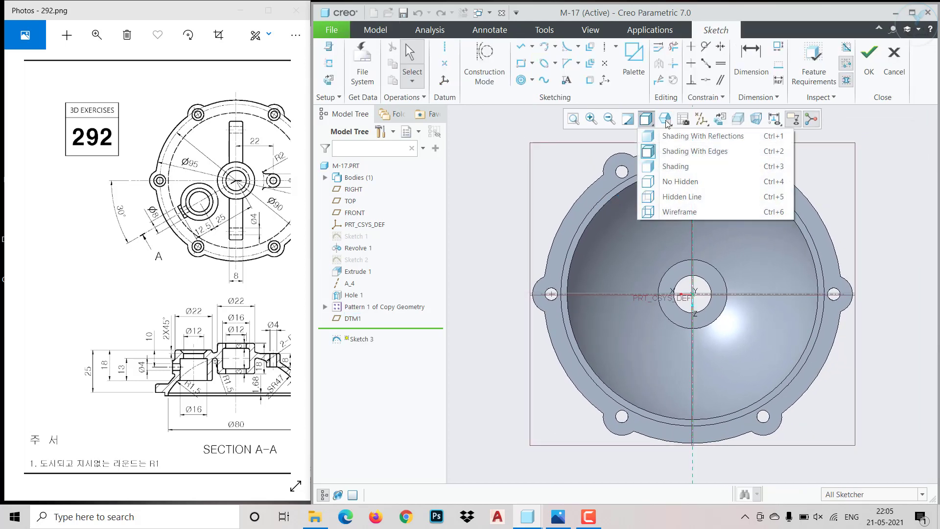
pyautogui.click(666, 123)
pyautogui.click(666, 122)
pyautogui.click(681, 155)
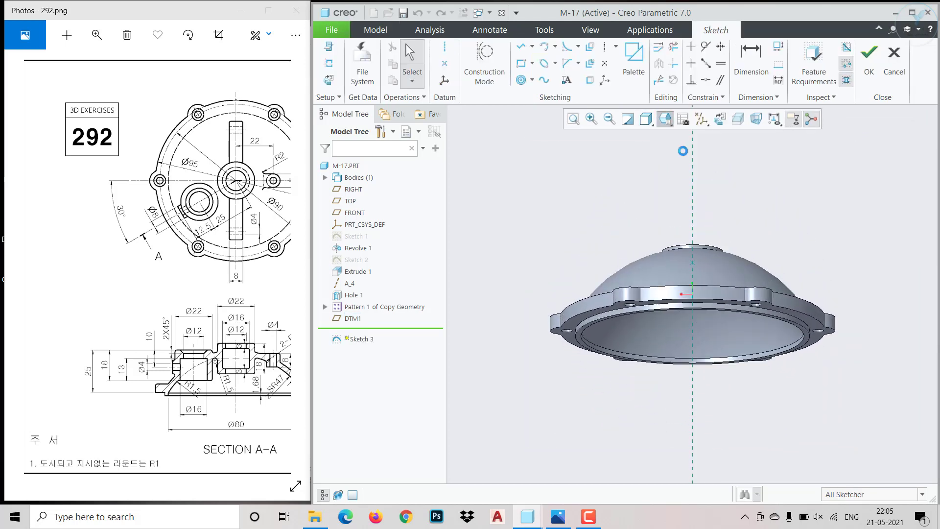
pyautogui.click(671, 123)
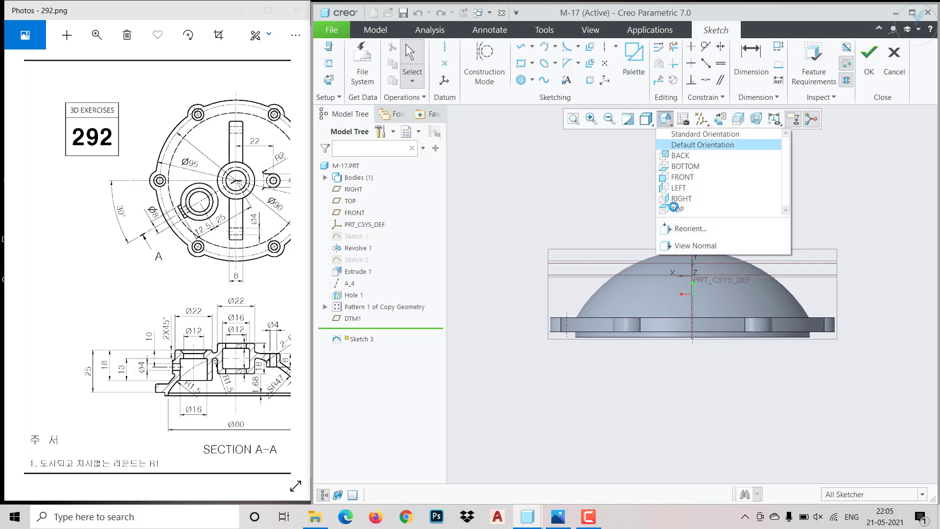
pyautogui.click(675, 208)
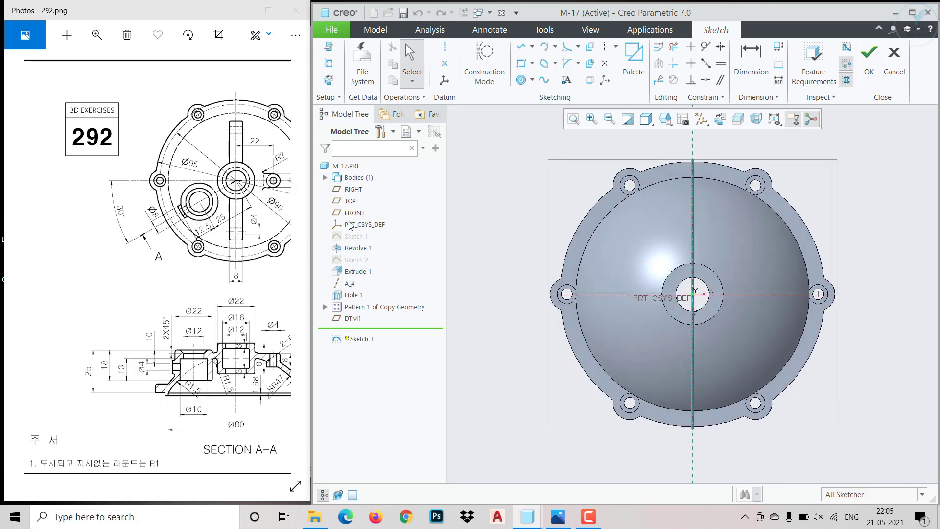
# Draw an inclined datum centerline through the dome's center, running down towards the lower-left rim lug
pyautogui.click(444, 47)
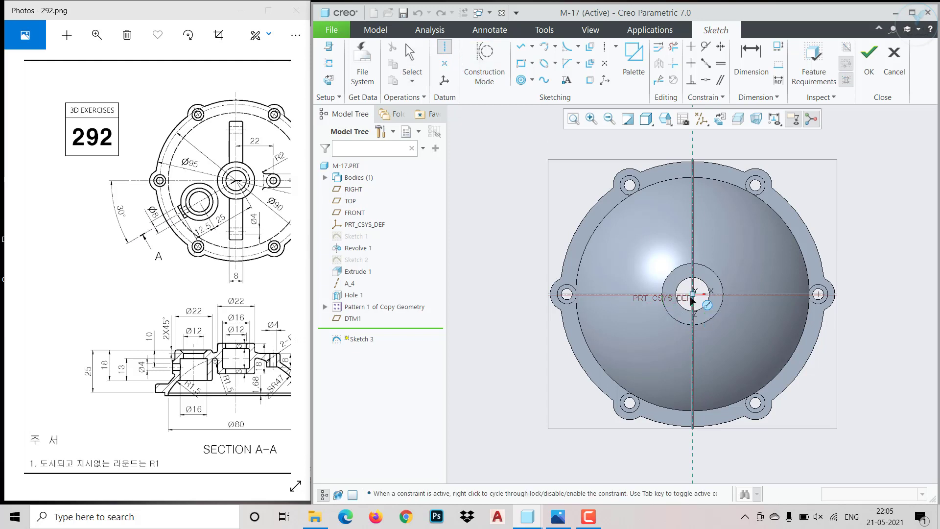
pyautogui.click(693, 294)
pyautogui.click(623, 363)
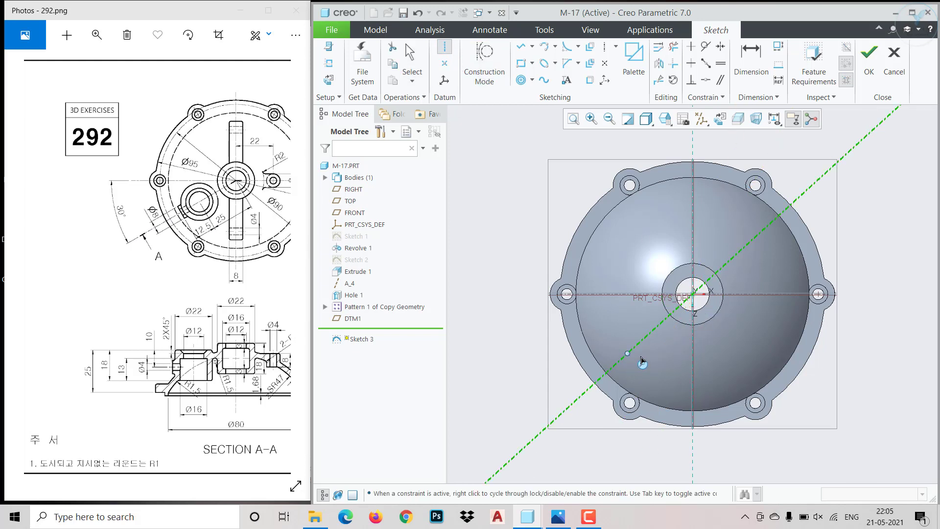
pyautogui.middleClick(647, 359)
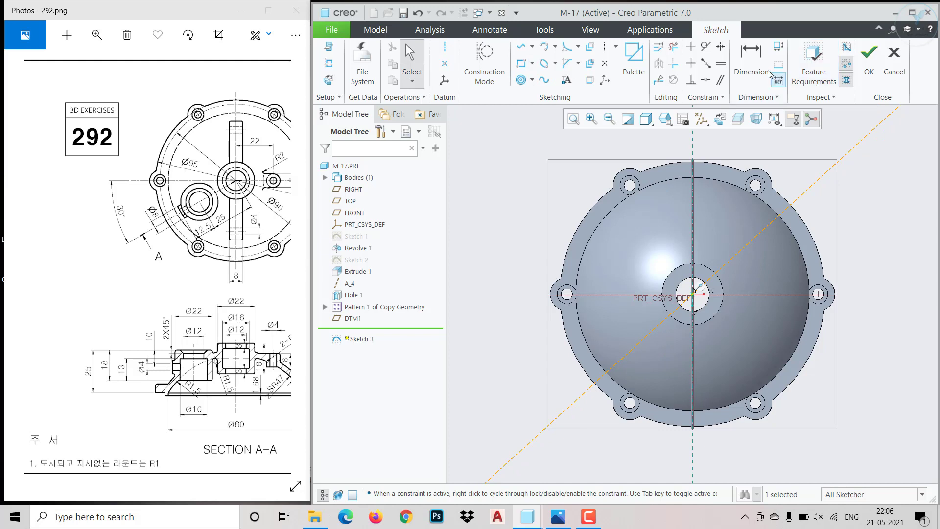
# Dimension the angle between the horizontal reference and the inclined centerline and set it to 30°
pyautogui.click(750, 57)
pyautogui.click(619, 295)
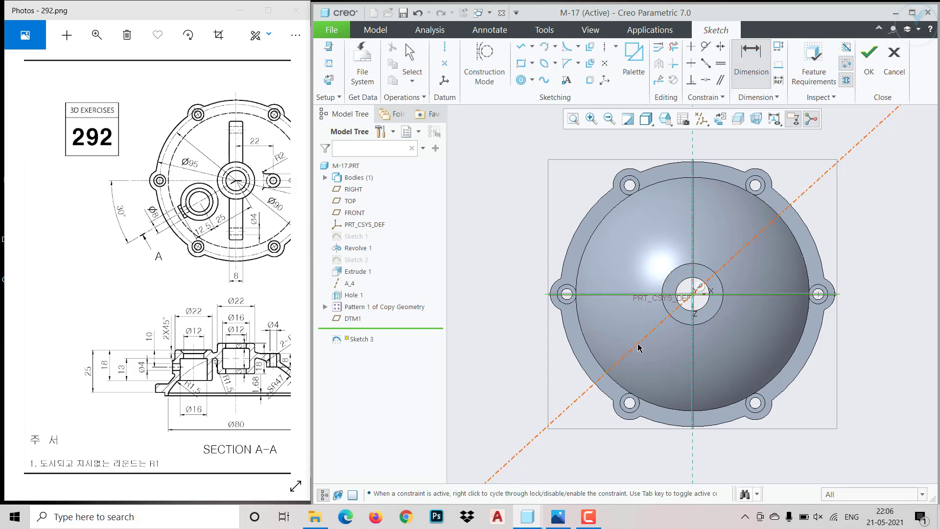
pyautogui.click(640, 342)
pyautogui.middleClick(561, 357)
pyautogui.write('30')
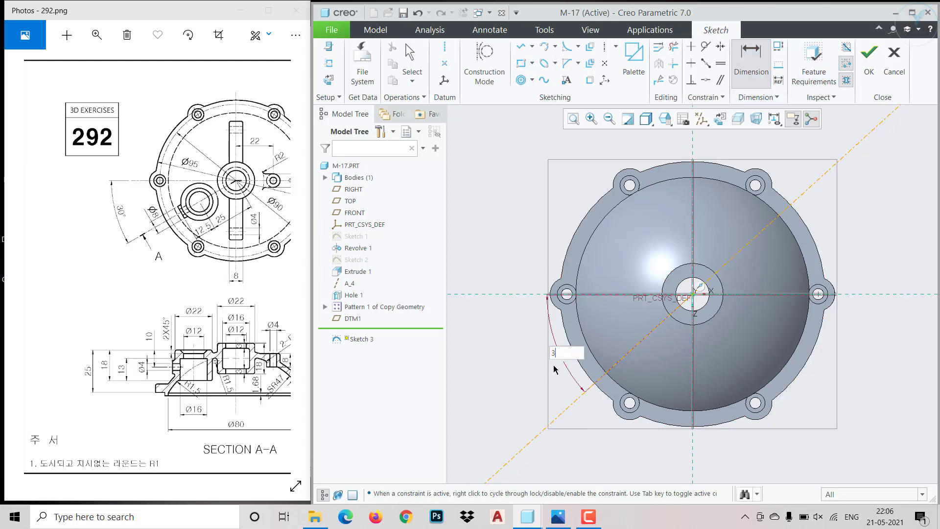
pyautogui.press('Return')
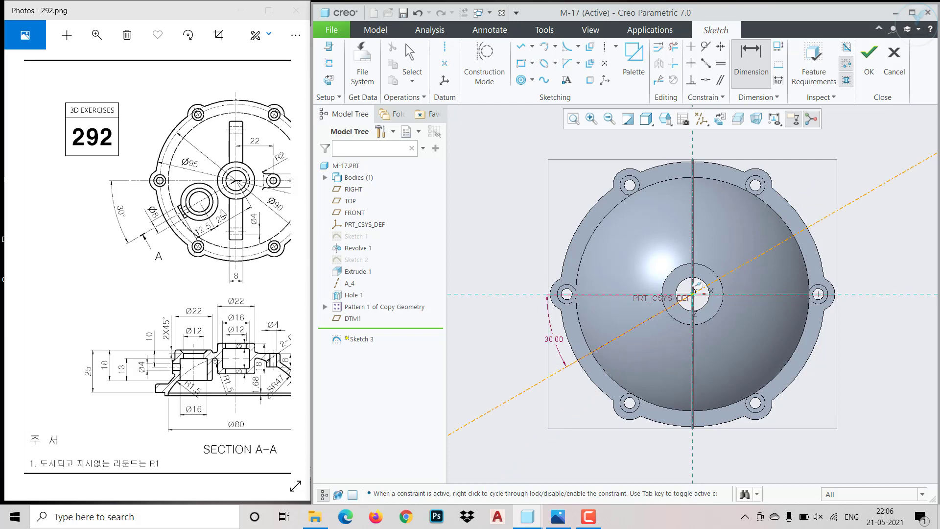
# Draw a circle centered on the inclined centerline, on the dome's lower-left area between the central hub and the rim
pyautogui.click(532, 80)
pyautogui.click(538, 107)
pyautogui.scroll(-2, 636, 361)
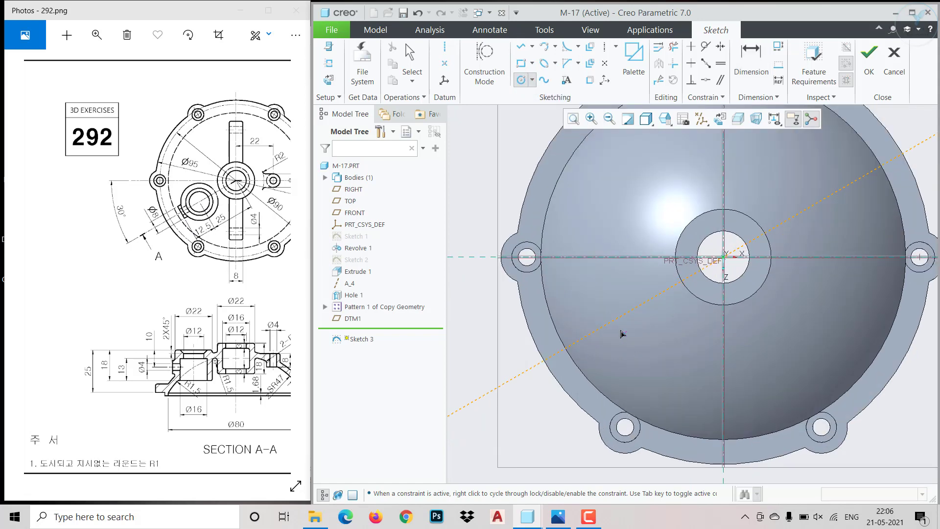
pyautogui.click(636, 290)
pyautogui.middleClick(657, 288)
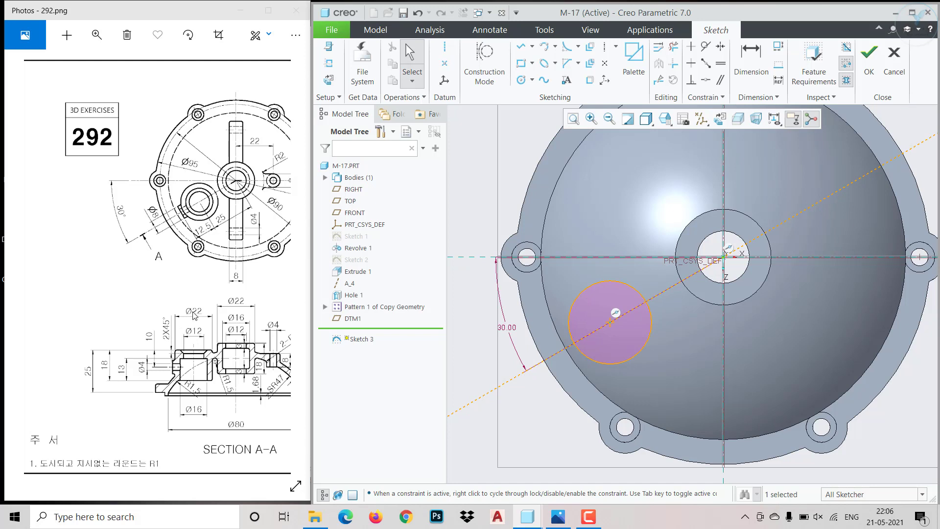
# Add a diameter dimension to the circle on the inclined centerline and set it to 22
pyautogui.click(612, 282)
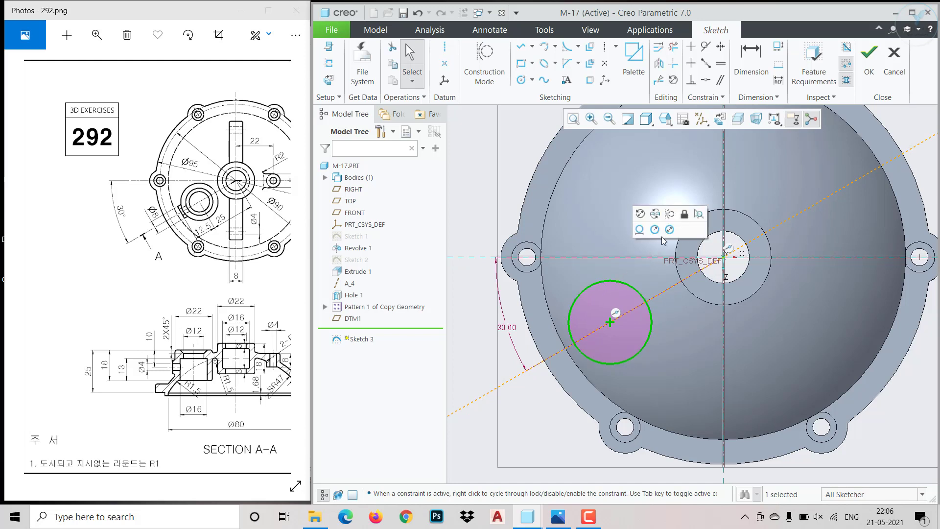
pyautogui.click(667, 232)
pyautogui.write('22')
pyautogui.press('Return')
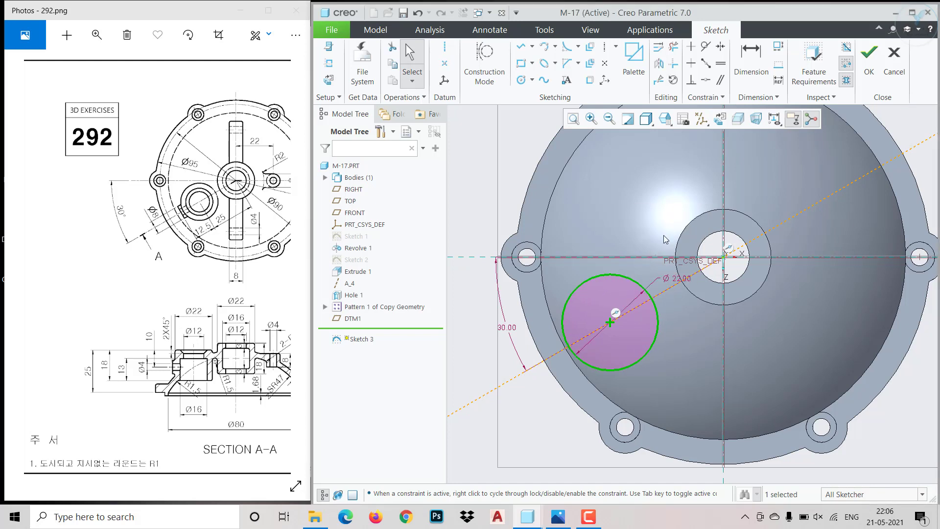
# Try to dimension the distance between the dome's center and the circle's center, and undo the resulting horizontal dimension
pyautogui.click(751, 57)
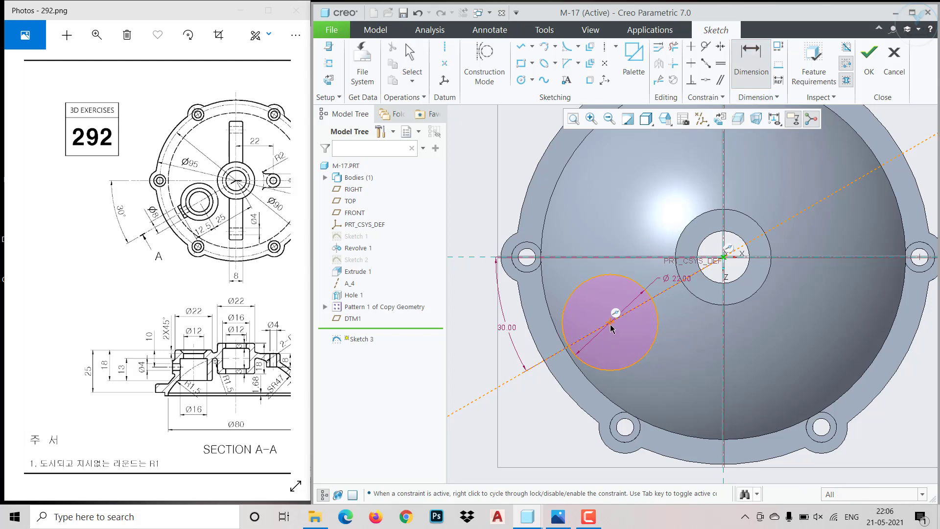
pyautogui.middleClick(678, 320)
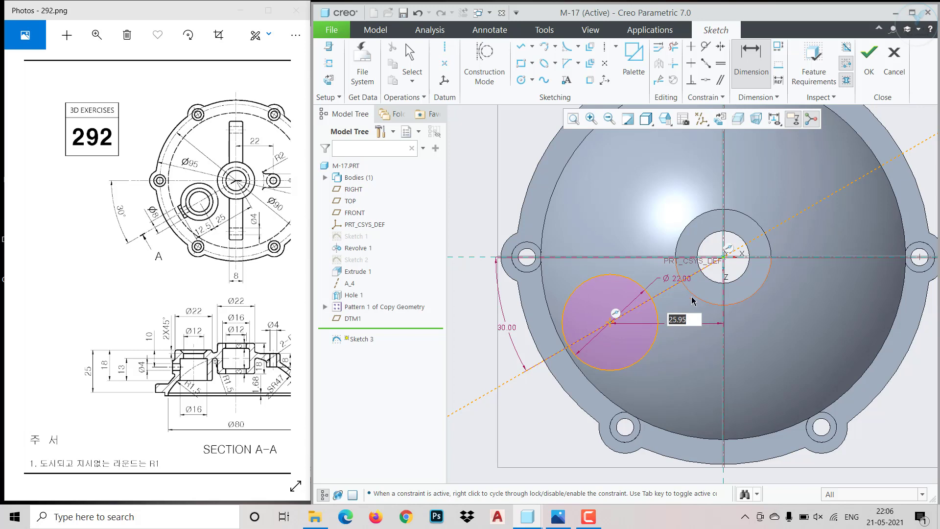
pyautogui.middleClick(697, 327)
pyautogui.hotkey('ctrl', 'z')
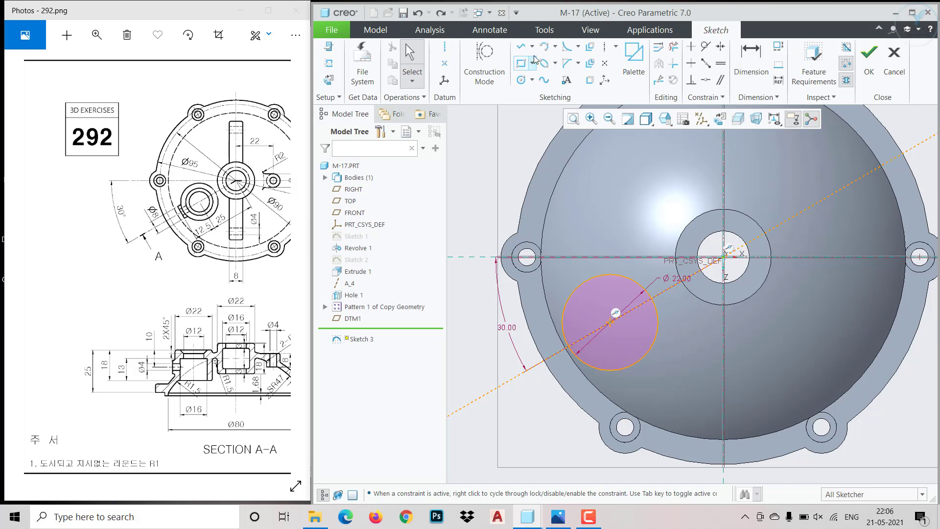
# Draw a construction line along the inclined centerline from the dome's center to the circle's center
pyautogui.click(498, 59)
pyautogui.click(520, 47)
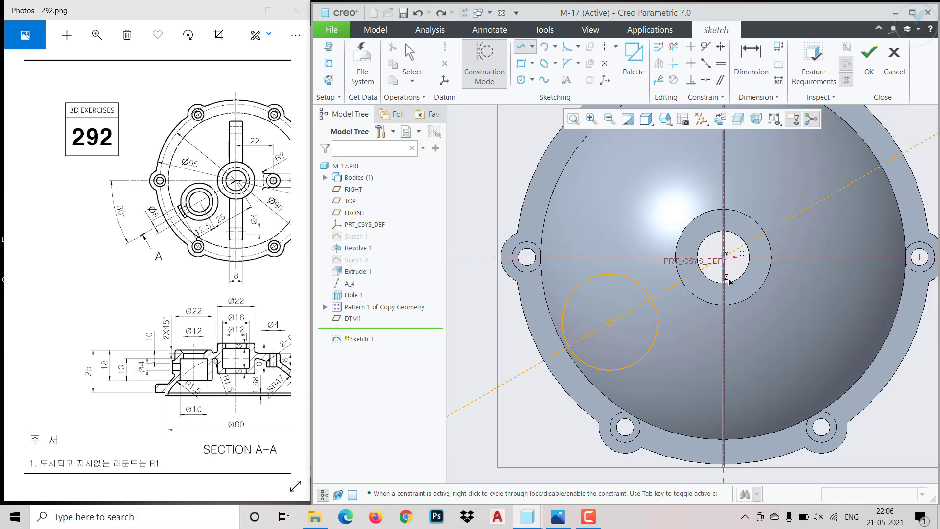
pyautogui.click(724, 257)
pyautogui.click(611, 323)
pyautogui.middleClick(704, 336)
pyautogui.middleClick(705, 338)
# Try to dimension the length of the construction line between the dome's center and the circle's center
pyautogui.click(674, 286)
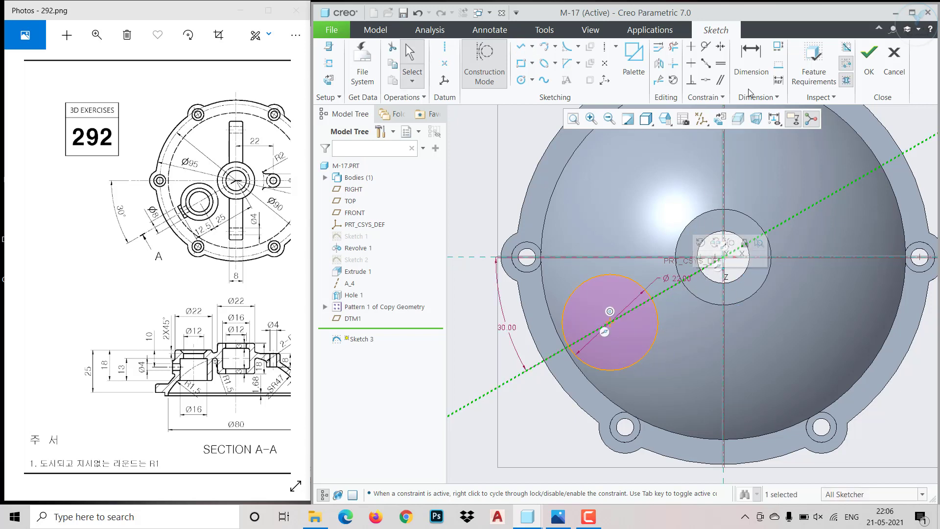
pyautogui.click(752, 56)
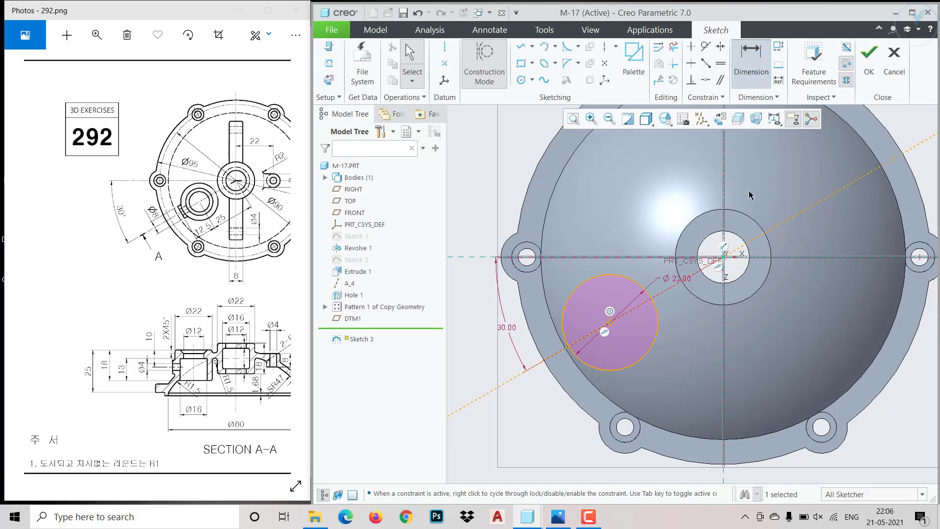
pyautogui.middleClick(677, 322)
pyautogui.moveTo(632, 311); pyautogui.dragTo(686, 337)
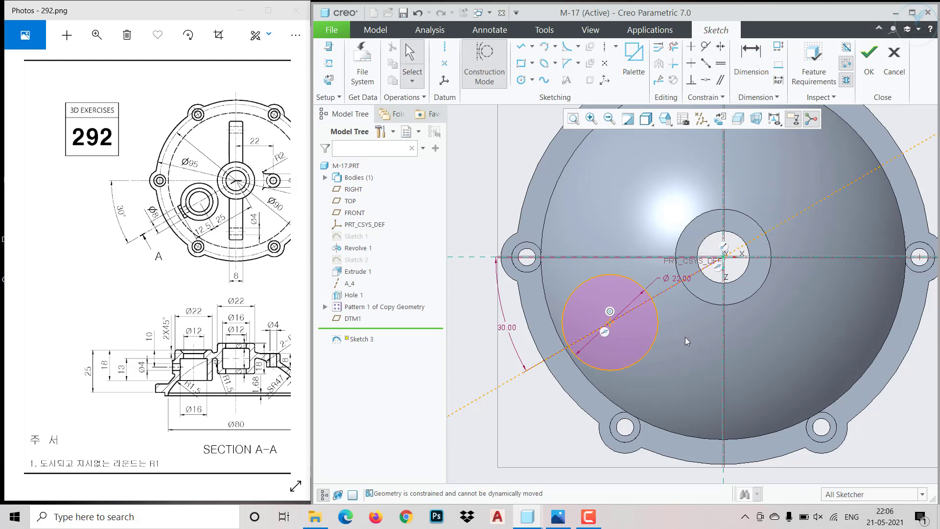
# Delete the inclined centerline and dimension the line to the circle's centre at 30° from the horizontal reference
pyautogui.click(517, 382)
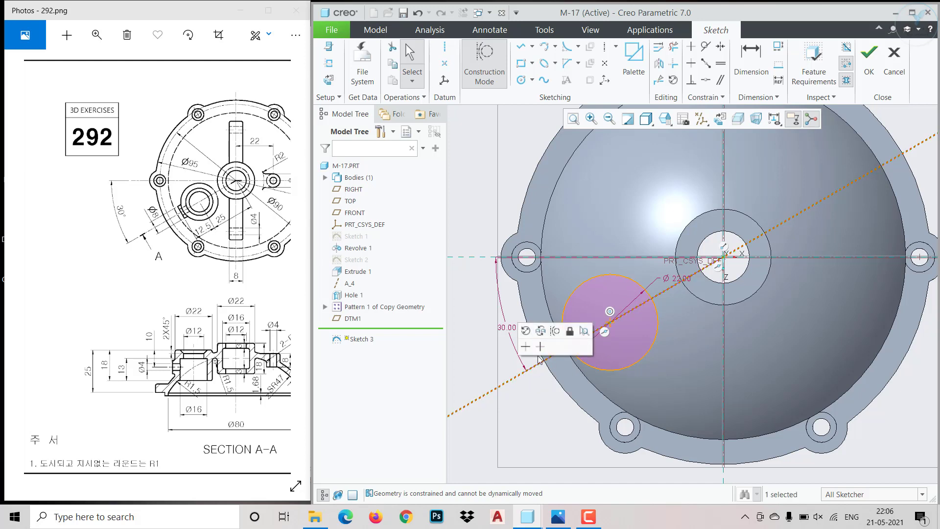
pyautogui.press('Delete')
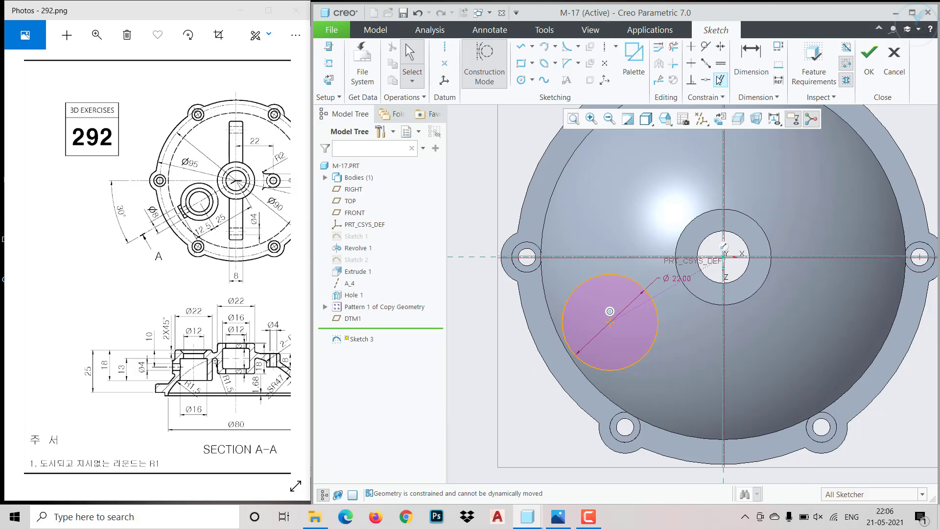
pyautogui.click(752, 54)
pyautogui.click(574, 263)
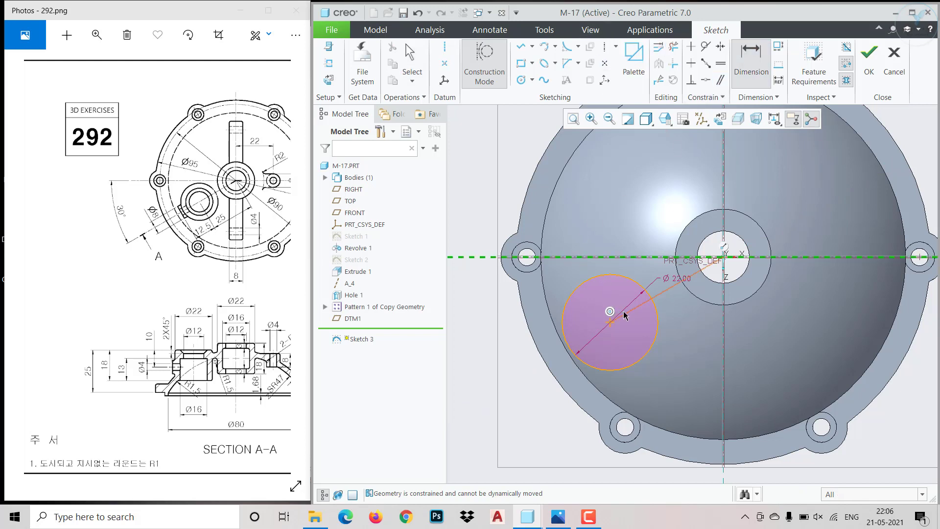
pyautogui.middleClick(508, 332)
pyautogui.press('Return')
# Set the distance from the origin to the circle's centre to 25 mm and finish the sketch
pyautogui.click(684, 300)
pyautogui.middleClick(707, 344)
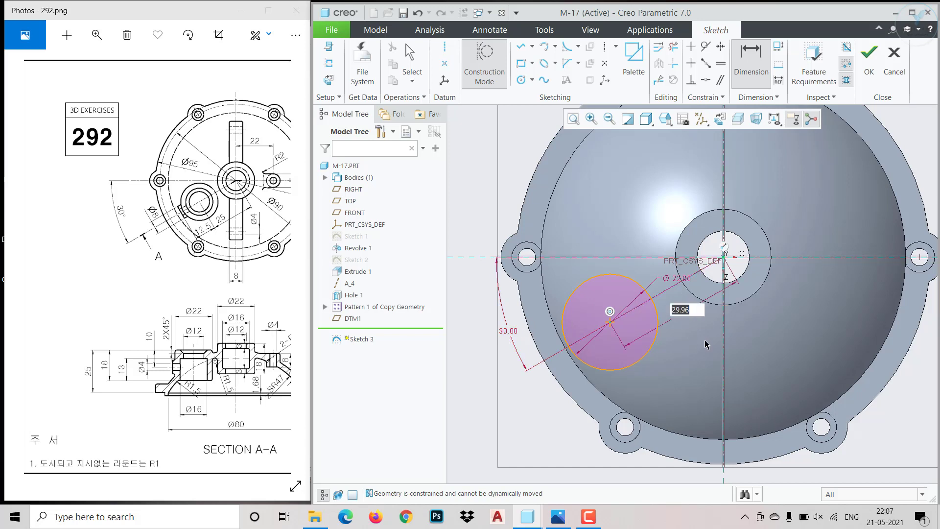
pyautogui.write('25')
pyautogui.press('Return')
pyautogui.middleClick(700, 345)
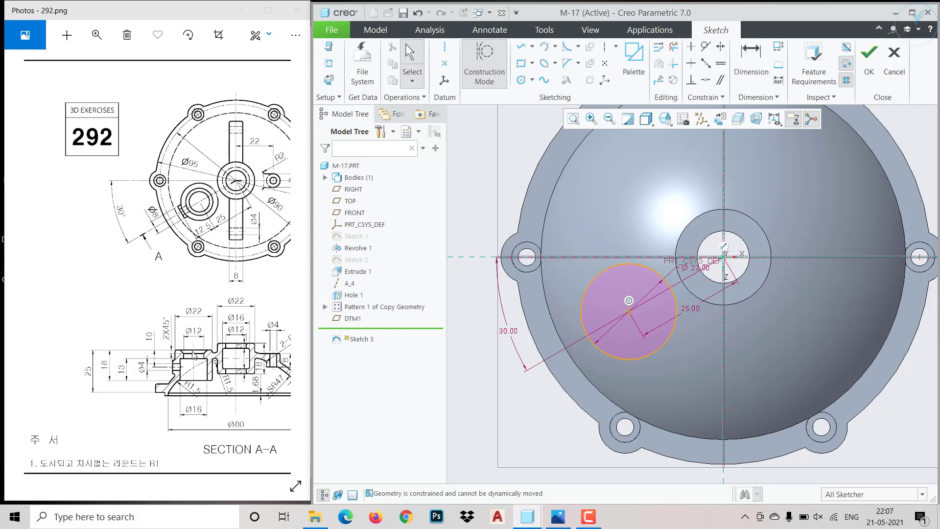
pyautogui.click(870, 56)
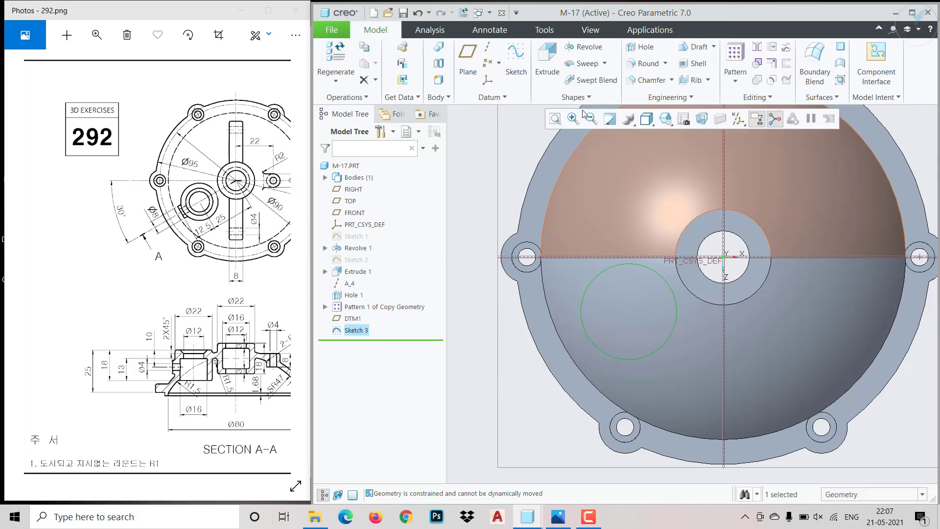
# Extrude the offset circle as a solid boss up to the selected outer dome surface
pyautogui.click(548, 57)
pyautogui.moveTo(637, 275)
pyautogui.mouseDown(button='middle')
pyautogui.moveTo(630, 200)
pyautogui.moveTo(644, 221)
pyautogui.mouseUp(button='middle')
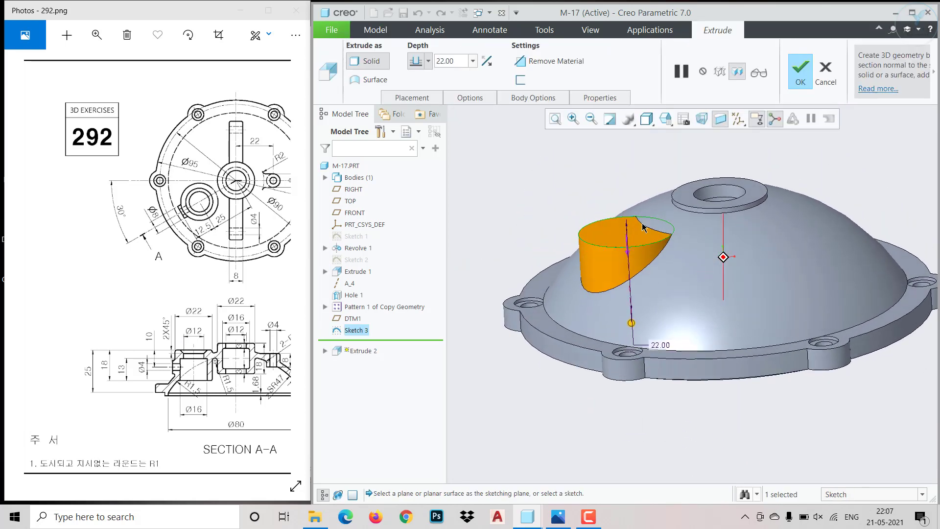
pyautogui.moveTo(260, 295); pyautogui.dragTo(34, 291)
pyautogui.moveTo(189, 288); pyautogui.dragTo(138, 286)
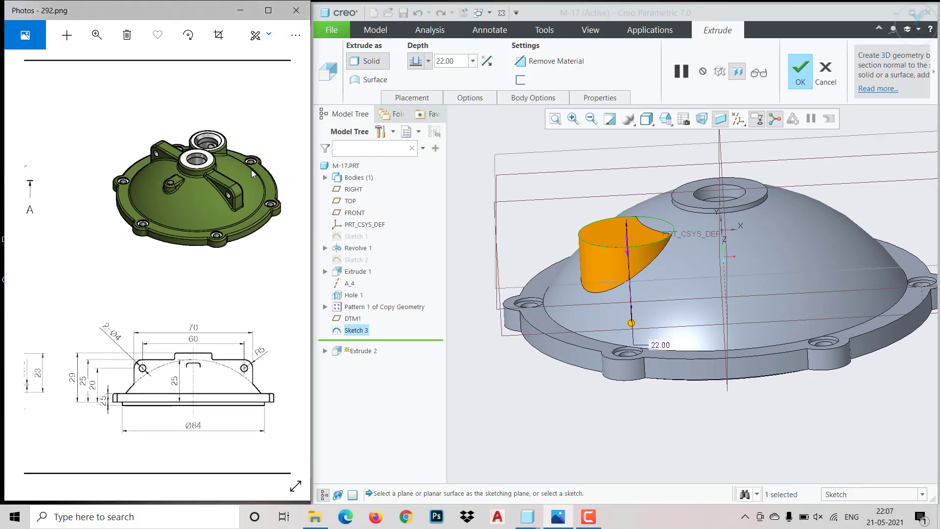
pyautogui.moveTo(87, 249); pyautogui.dragTo(208, 268)
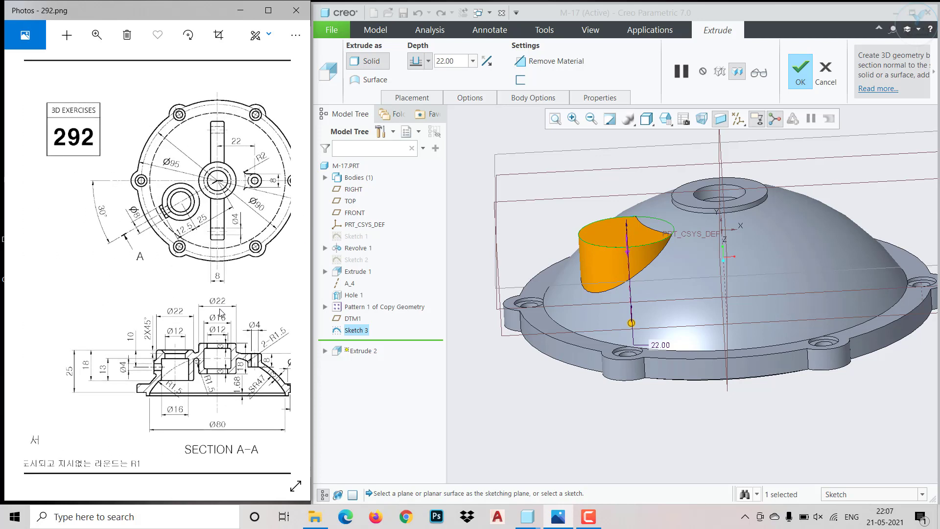
pyautogui.moveTo(226, 313); pyautogui.dragTo(230, 311)
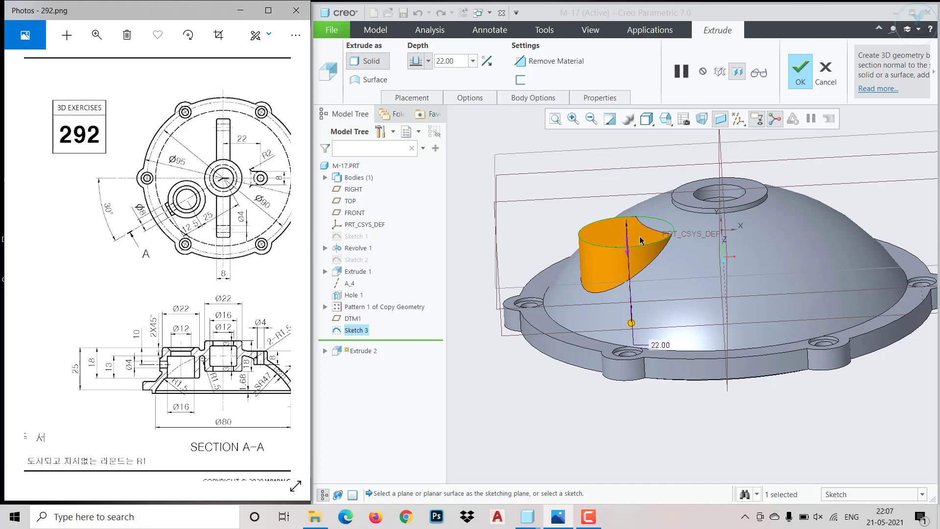
pyautogui.click(429, 62)
pyautogui.click(414, 164)
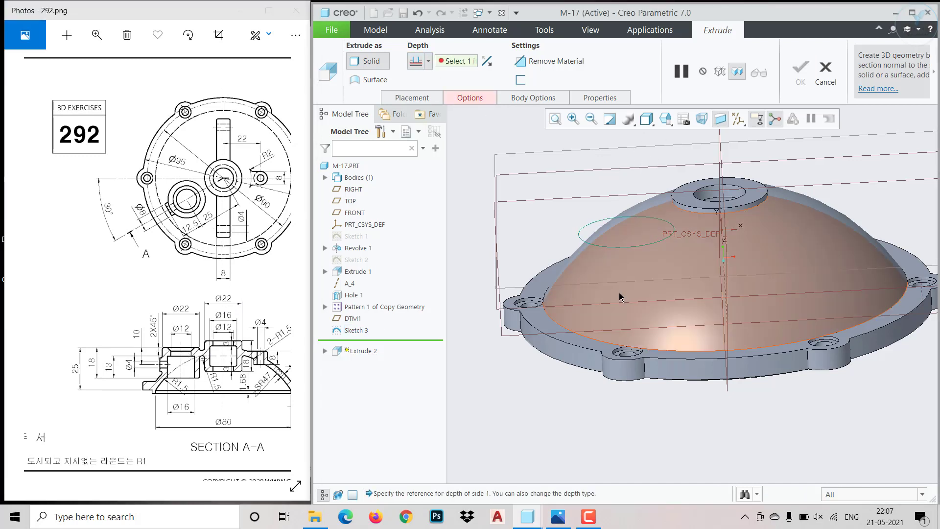
pyautogui.click(623, 297)
pyautogui.moveTo(623, 297); pyautogui.dragTo(722, 258, button='middle')
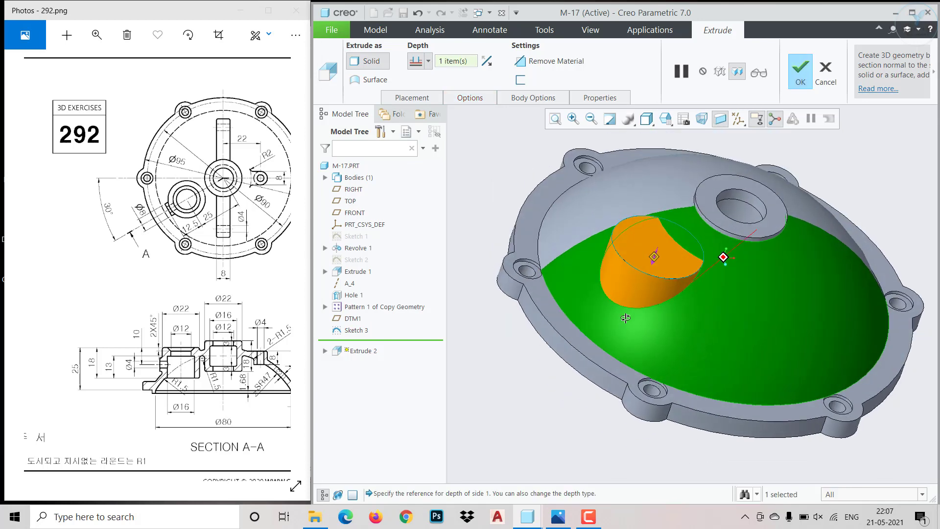
pyautogui.click(801, 83)
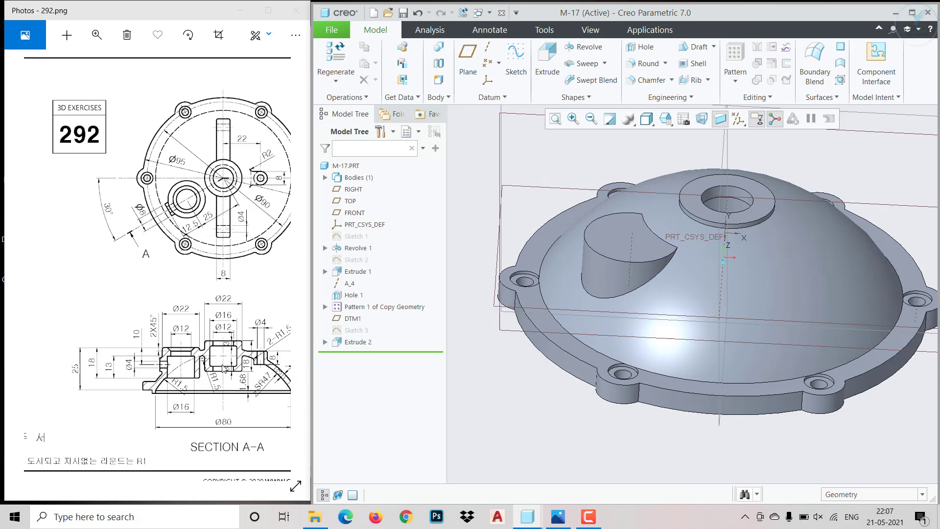
# Examine the dimensions in the revolved profile's Sketch 1 against the reference drawing's side view, and close the sketch without changes
pyautogui.moveTo(213, 251)
pyautogui.mouseDown()
pyautogui.moveTo(153, 284)
pyautogui.moveTo(98, 294)
pyautogui.mouseUp()
pyautogui.moveTo(230, 312); pyautogui.dragTo(132, 304)
pyautogui.moveTo(257, 284); pyautogui.dragTo(185, 285)
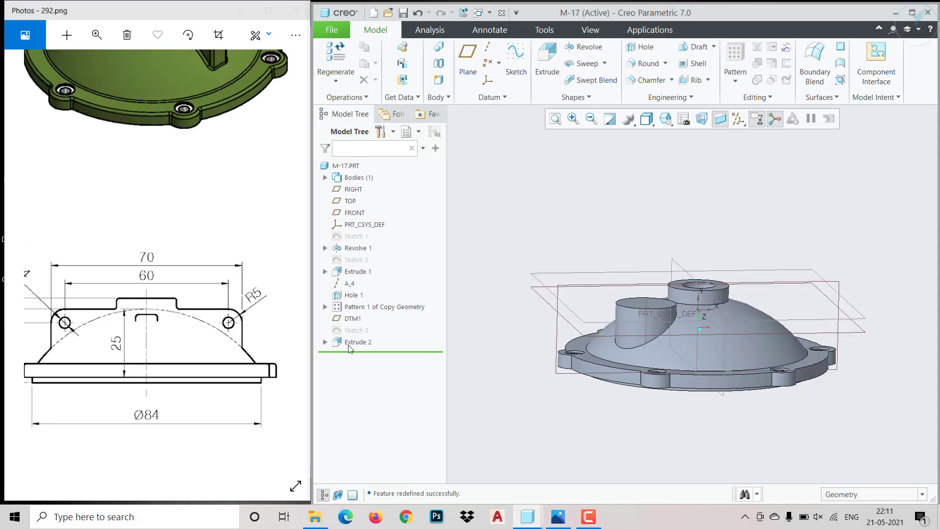
pyautogui.click(358, 237)
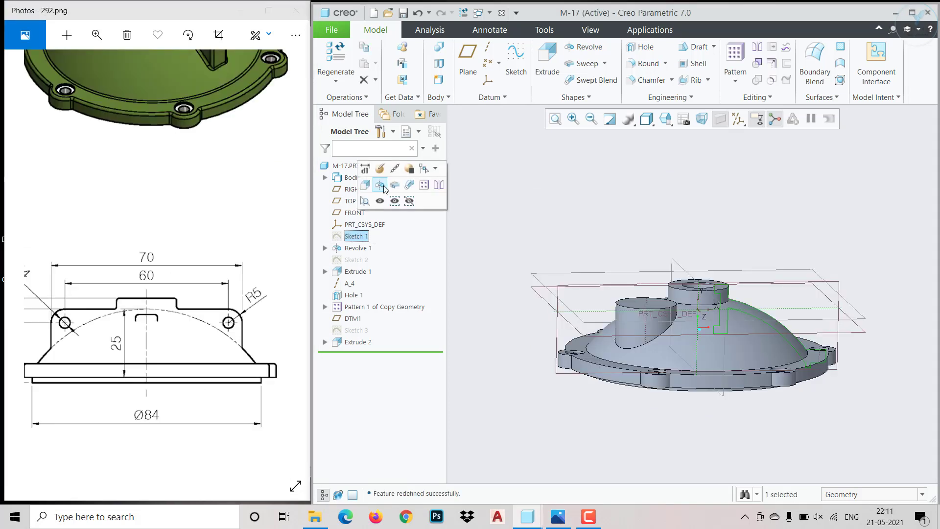
pyautogui.click(385, 181)
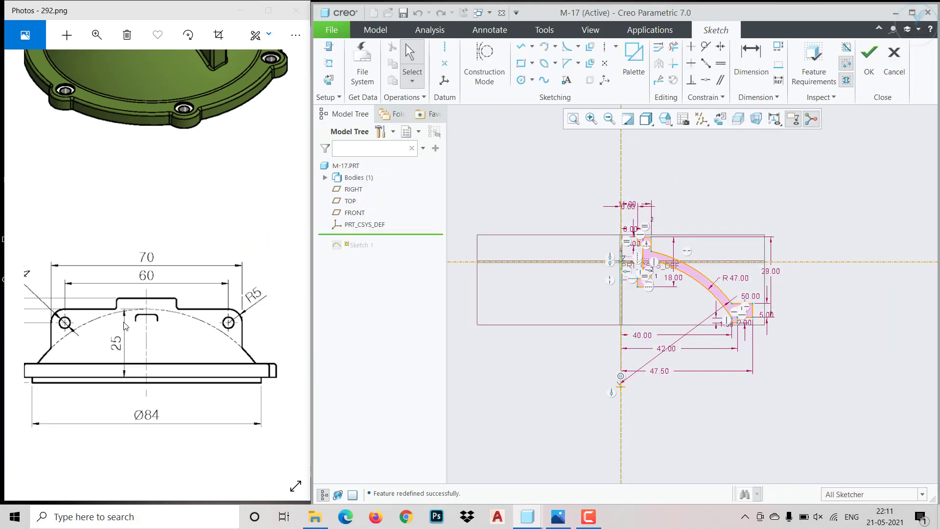
pyautogui.scroll(3, 715, 324)
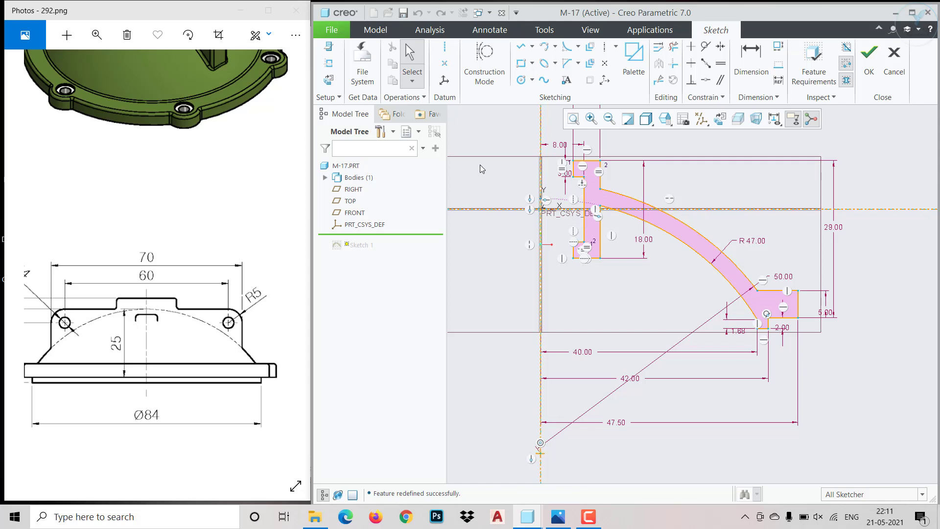
pyautogui.click(870, 57)
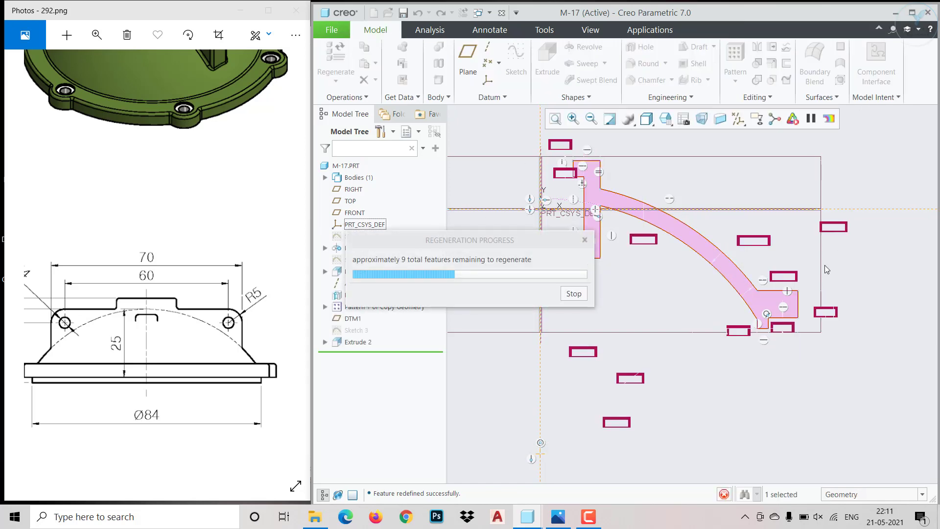
# Examine section A-A and the plan view in the reference drawing, and compare the offset boss on the model
pyautogui.scroll(2, 762, 275)
pyautogui.moveTo(613, 295); pyautogui.dragTo(611, 328, button='middle')
pyautogui.moveTo(28, 282); pyautogui.dragTo(146, 341)
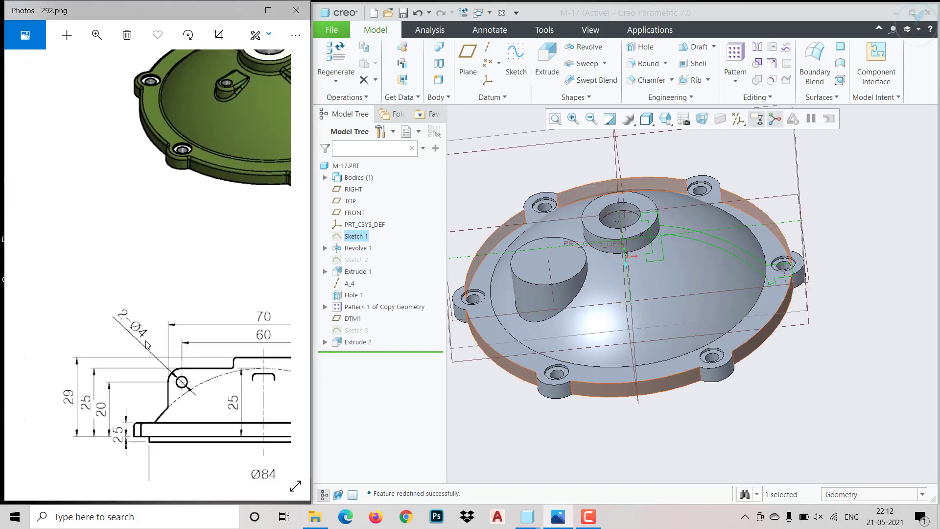
pyautogui.moveTo(249, 137); pyautogui.dragTo(153, 255)
pyautogui.moveTo(146, 301); pyautogui.dragTo(301, 240)
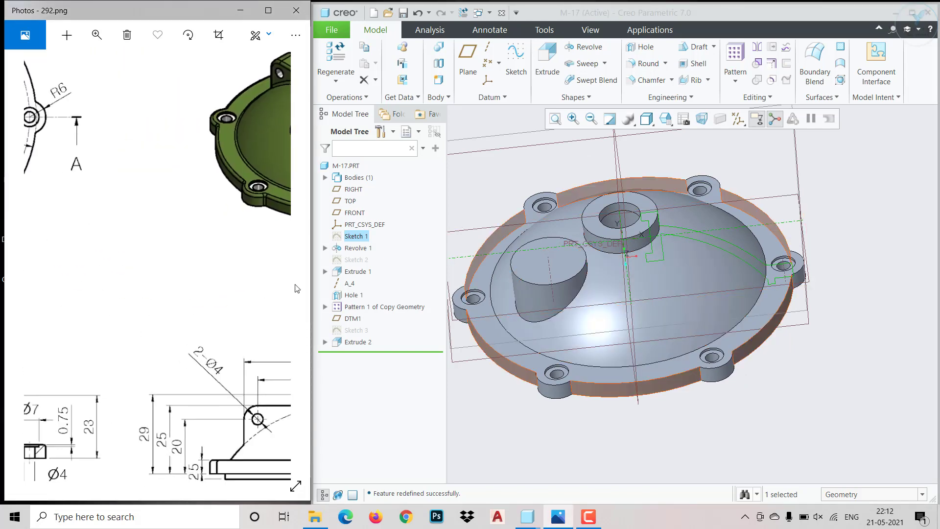
pyautogui.moveTo(113, 316); pyautogui.dragTo(229, 315)
pyautogui.moveTo(91, 329); pyautogui.dragTo(258, 322)
pyautogui.moveTo(100, 420); pyautogui.dragTo(155, 389)
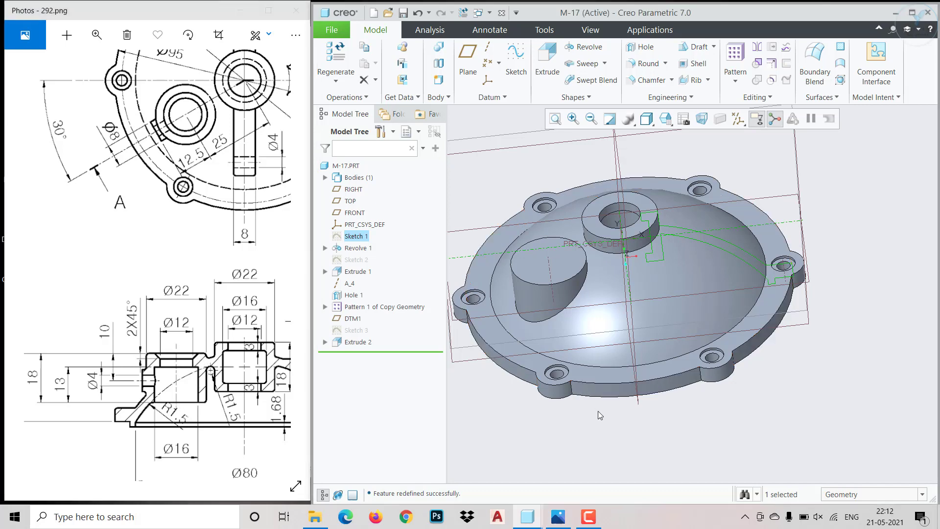
pyautogui.moveTo(598, 411); pyautogui.dragTo(602, 446, button='middle')
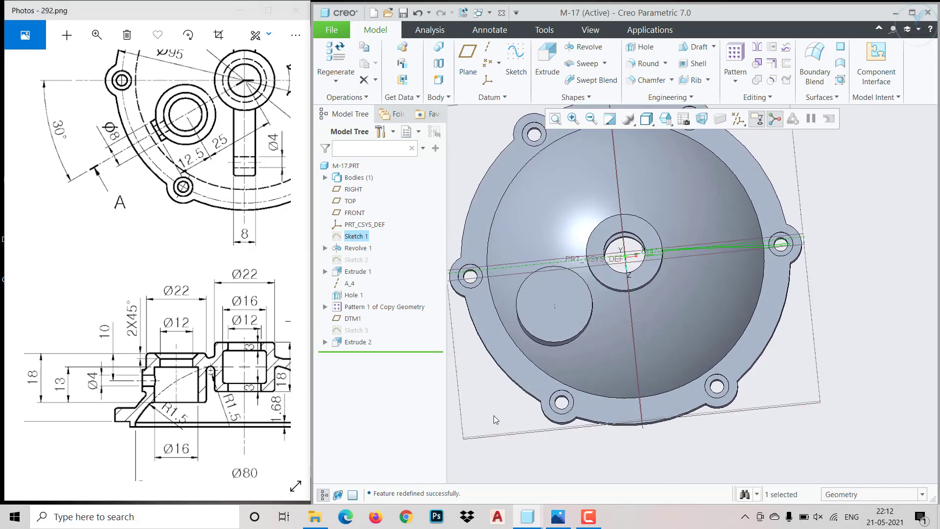
pyautogui.click(361, 330)
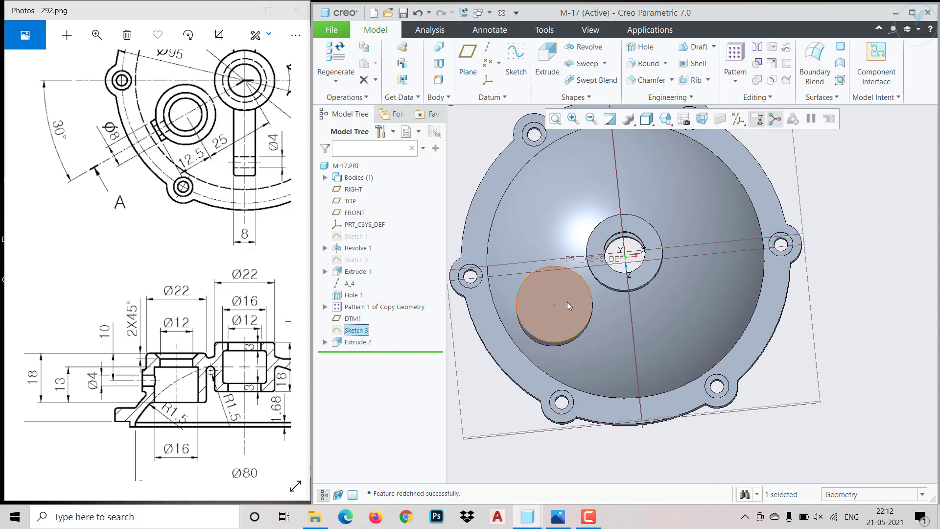
pyautogui.moveTo(631, 323); pyautogui.dragTo(551, 208, button='middle')
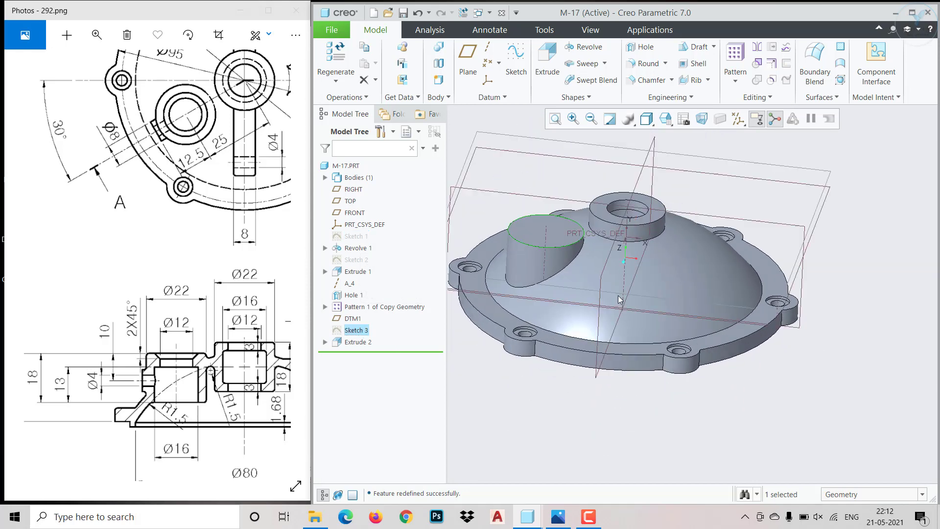
pyautogui.click(550, 206)
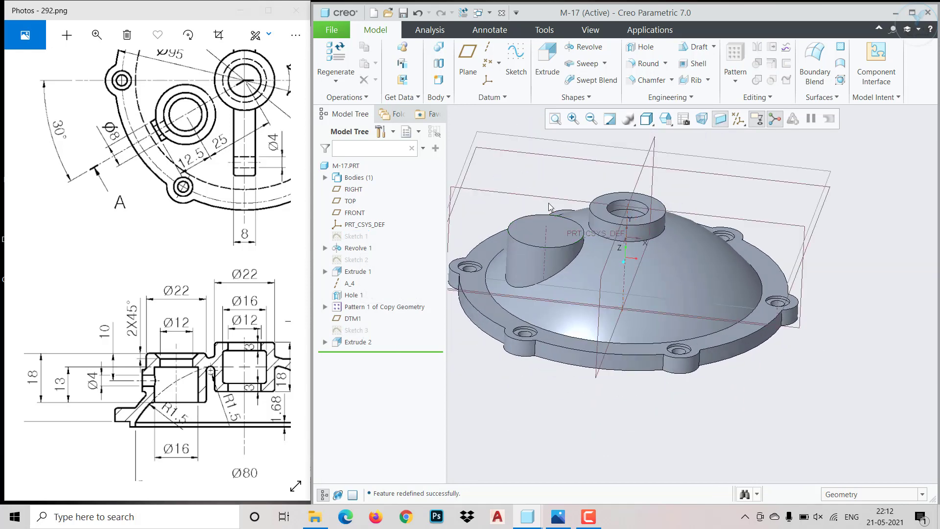
# Create a datum plane through the central hub's axis and the offset boss's axis
pyautogui.click(468, 56)
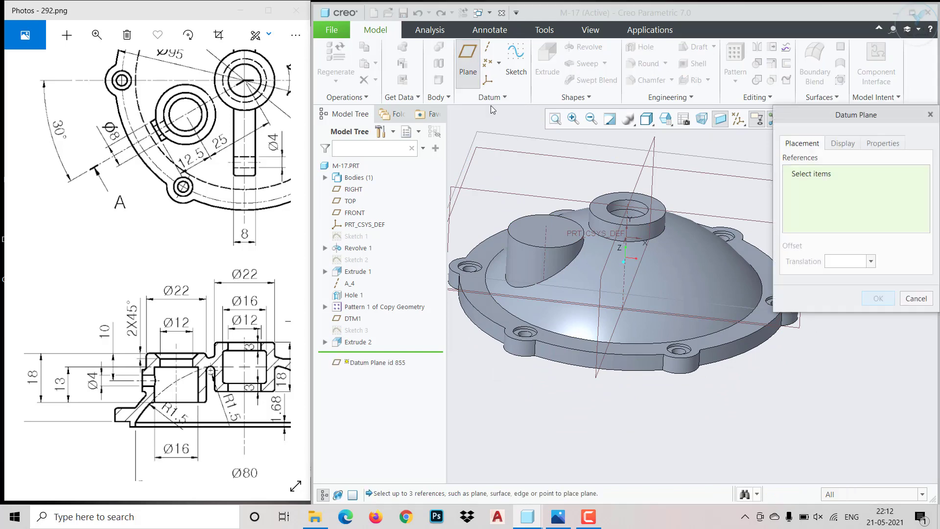
pyautogui.click(630, 243)
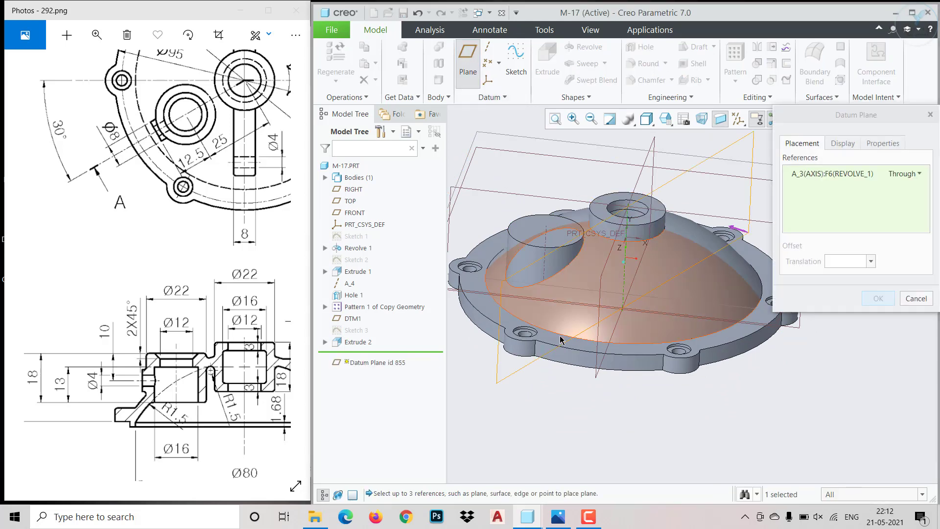
pyautogui.keyDown('ctrl'); pyautogui.click(549, 245); pyautogui.keyUp('ctrl')
pyautogui.moveTo(563, 312); pyautogui.dragTo(568, 377, button='middle')
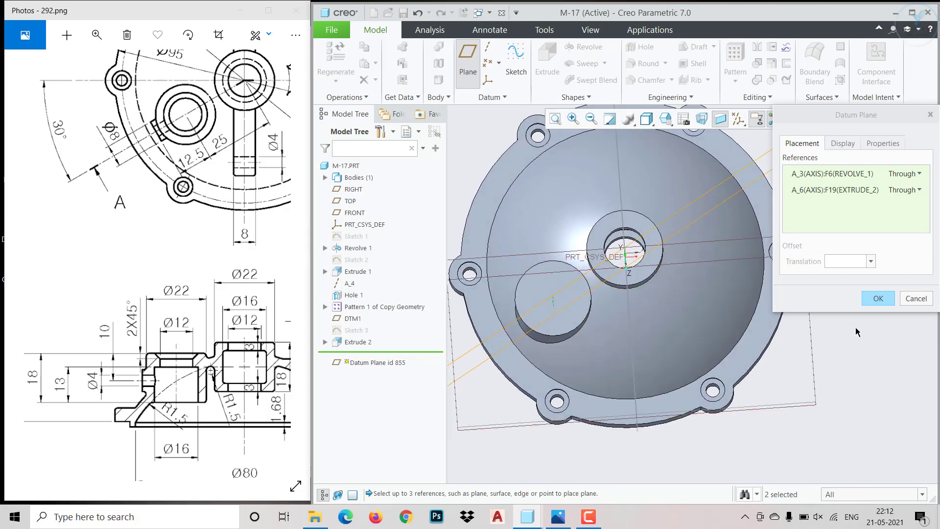
pyautogui.click(881, 298)
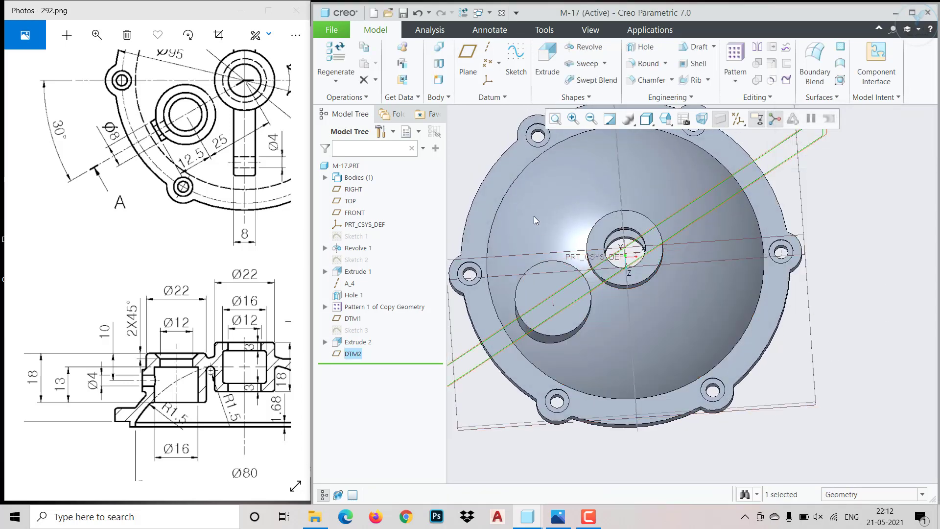
# Start a sketch on the new datum plane and clip the model at the sketch plane to expose the section
pyautogui.click(514, 68)
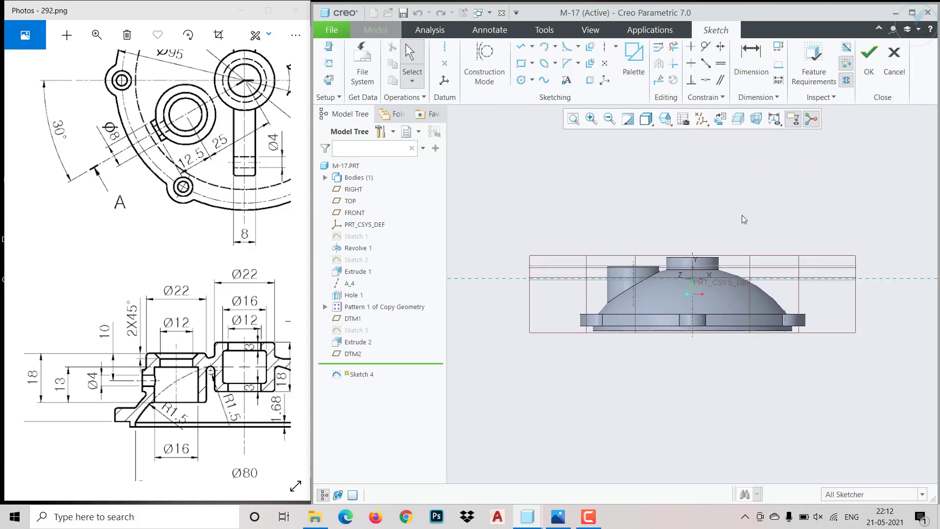
pyautogui.click(739, 122)
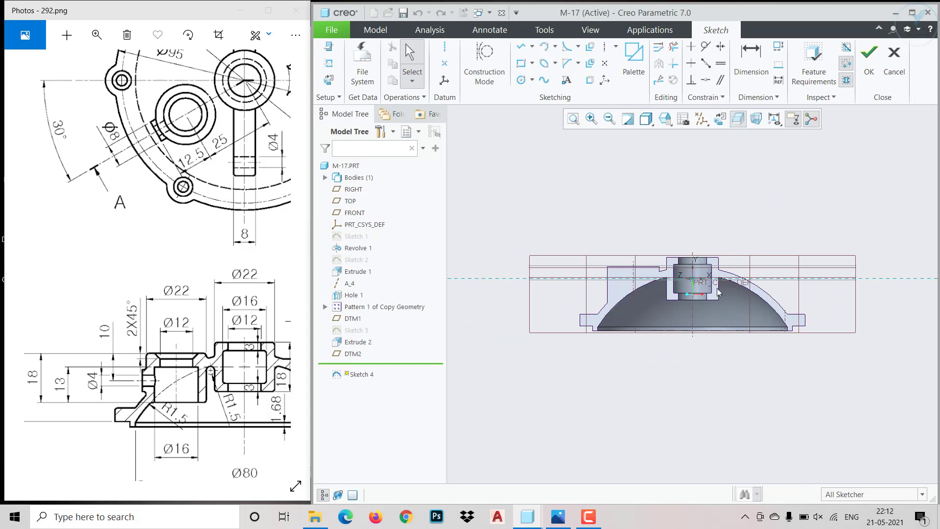
pyautogui.scroll(-4, 716, 293)
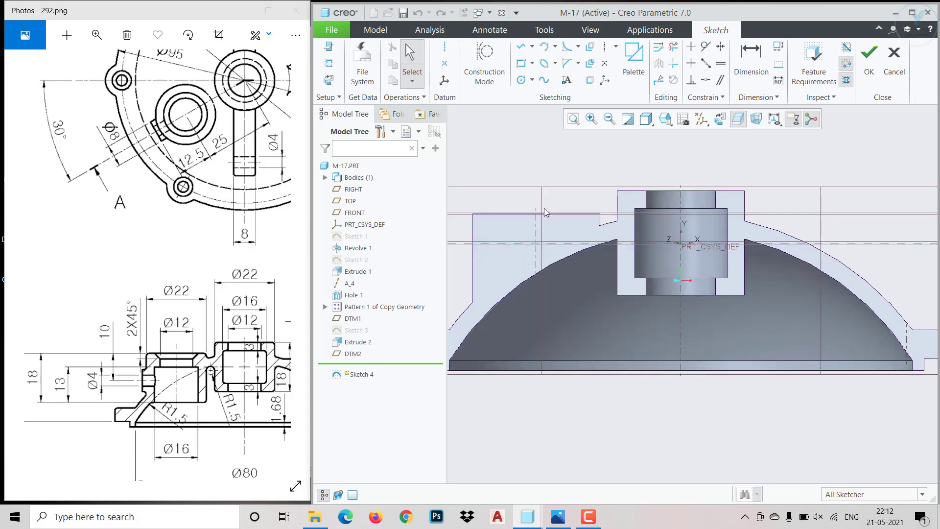
pyautogui.scroll(-2, 544, 211)
# Sketch a closed, stepped half-profile with a slanted upper edge from the offset boss's axis and top face, about 4.1 wide at the top
pyautogui.click(522, 47)
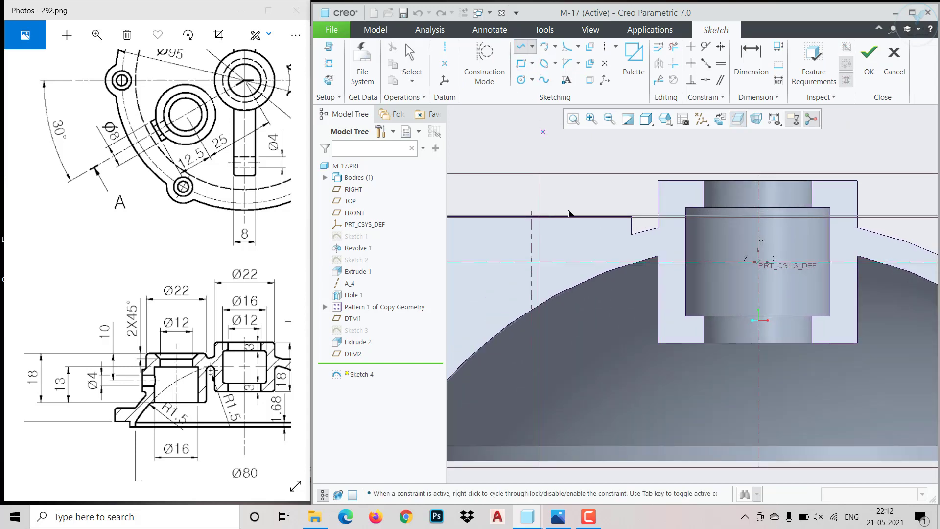
pyautogui.scroll(-3, 571, 251)
pyautogui.click(691, 183)
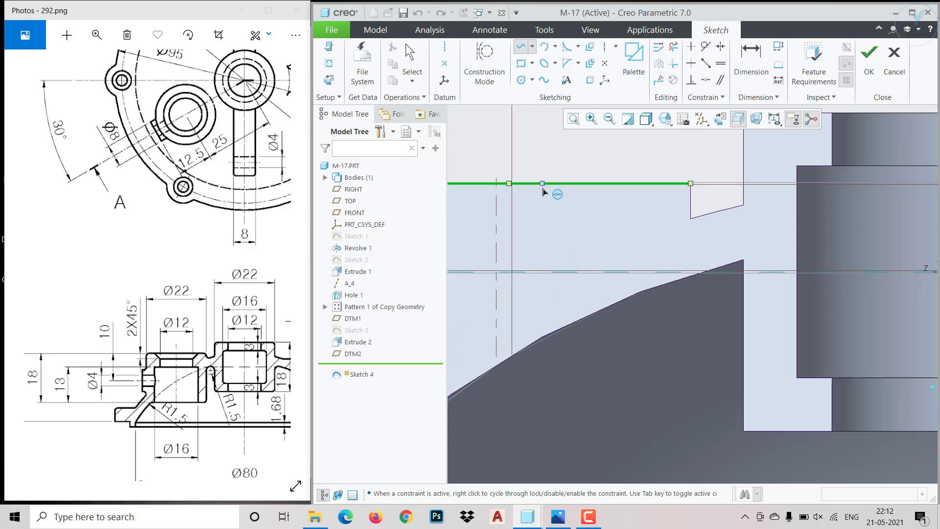
pyautogui.click(568, 185)
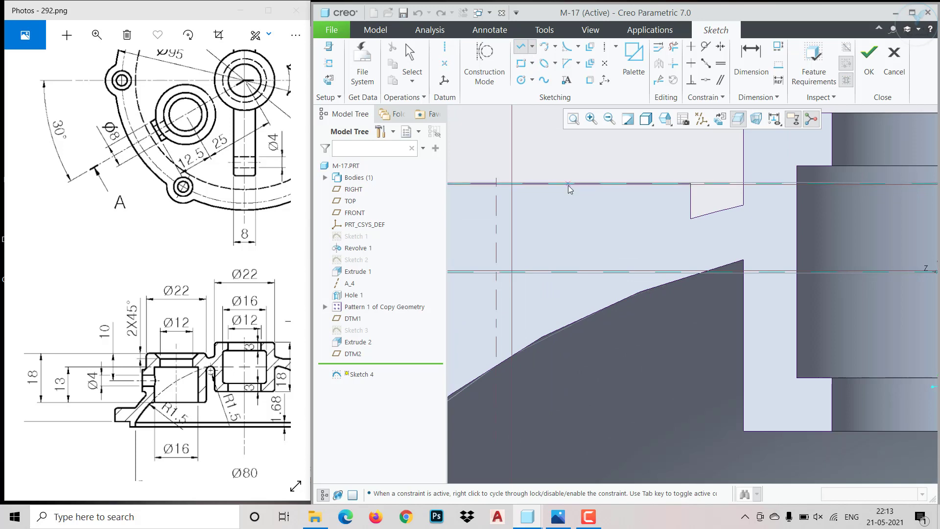
pyautogui.click(546, 208)
pyautogui.click(547, 241)
pyautogui.click(579, 240)
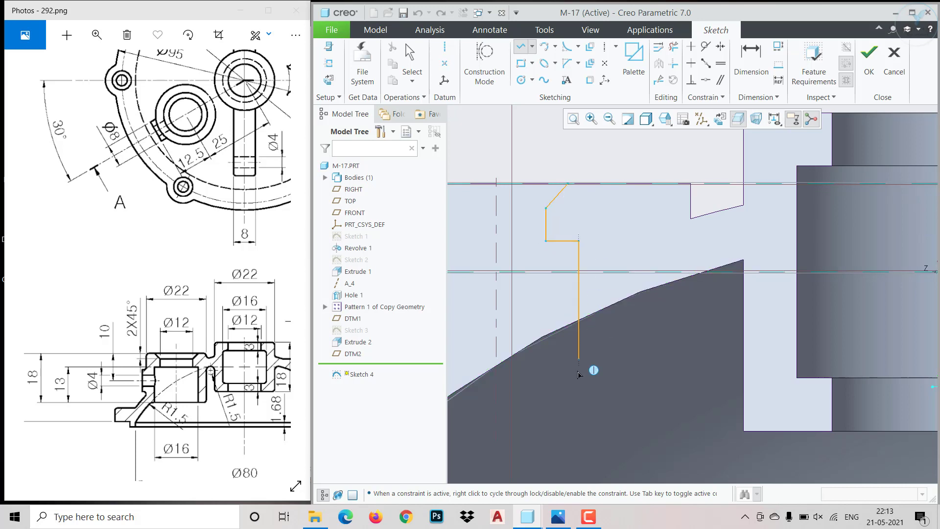
pyautogui.click(578, 436)
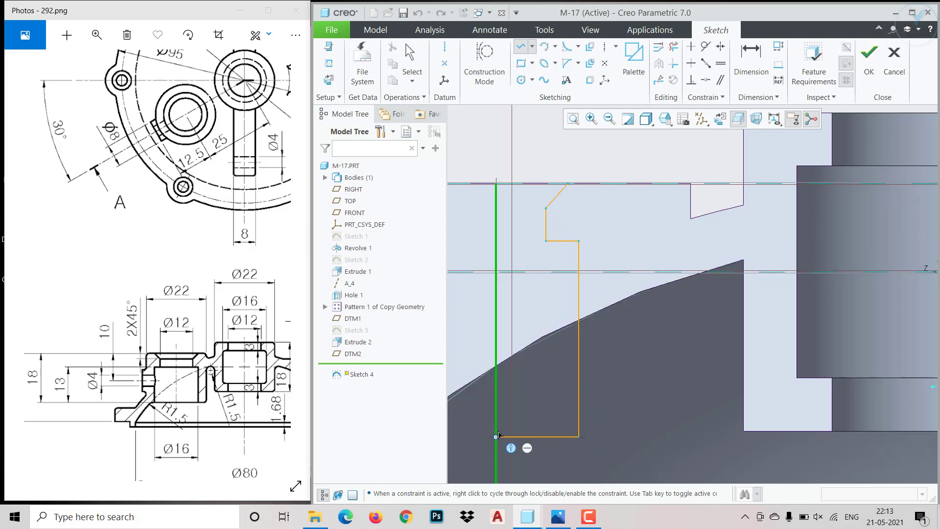
pyautogui.click(497, 436)
pyautogui.click(503, 191)
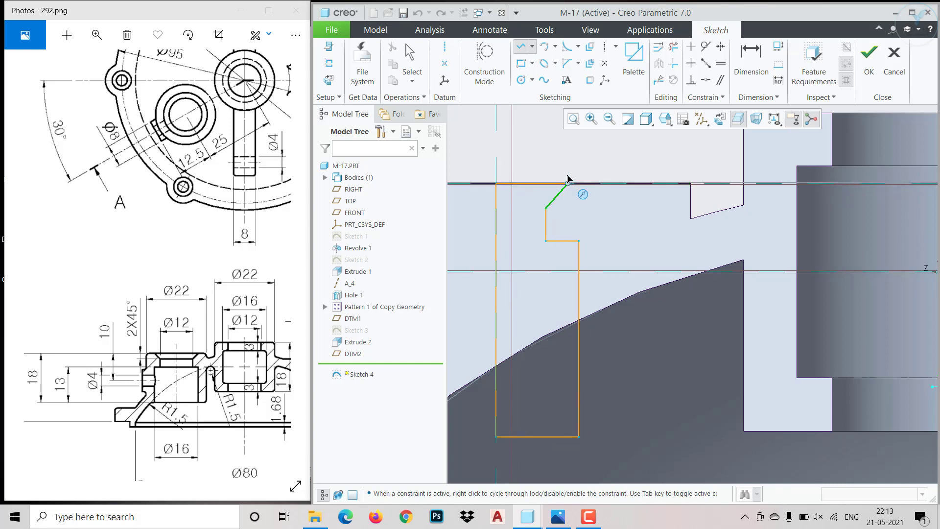
pyautogui.click(567, 184)
pyautogui.middleClick(580, 163)
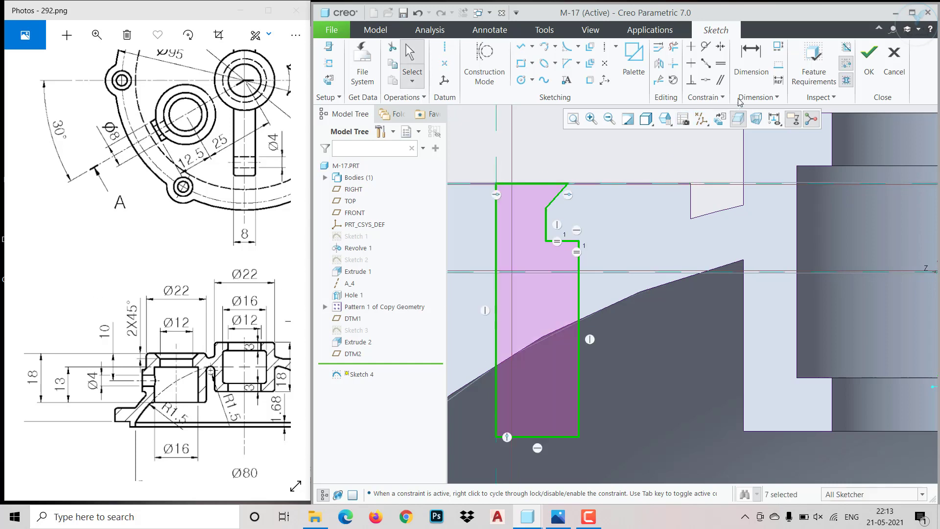
# Dimension the distance from the boss axis to the upper end of the slanted edge as 6
pyautogui.click(751, 59)
pyautogui.click(567, 184)
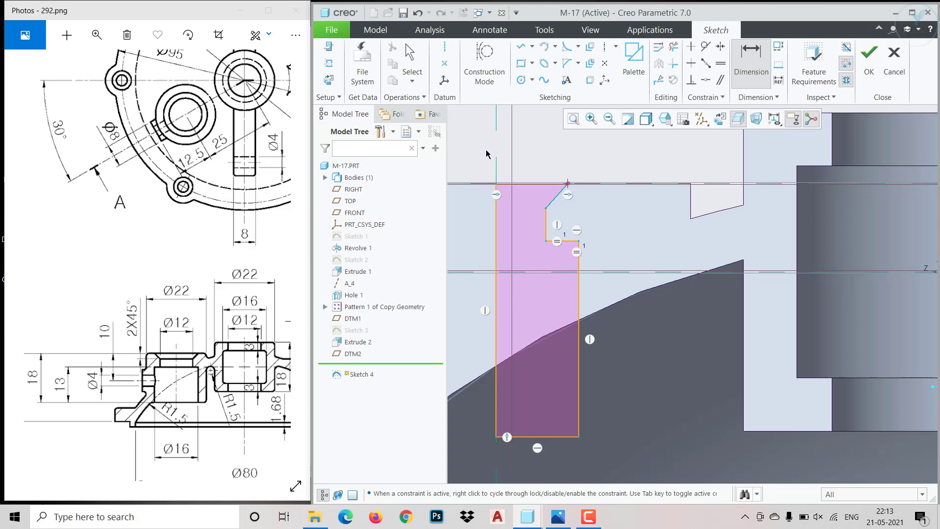
pyautogui.click(496, 164)
pyautogui.middleClick(535, 178)
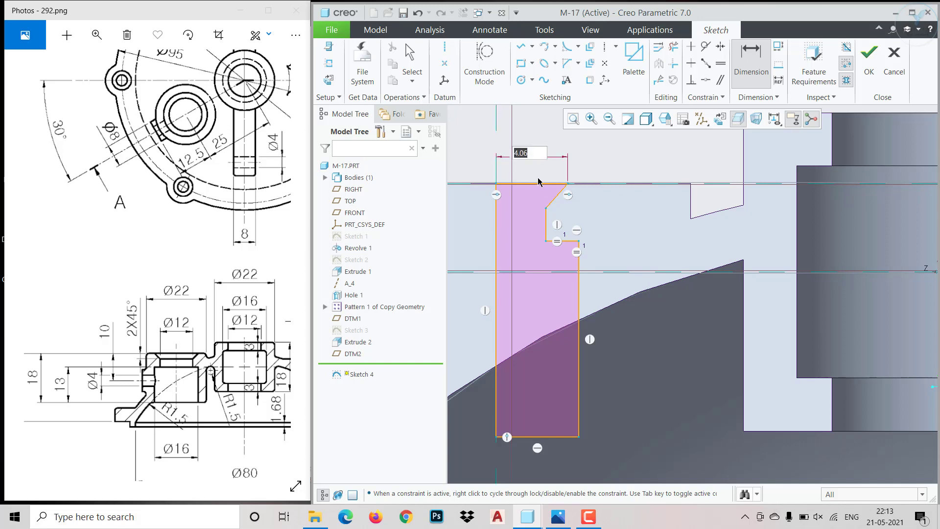
pyautogui.write('6')
pyautogui.press('Return')
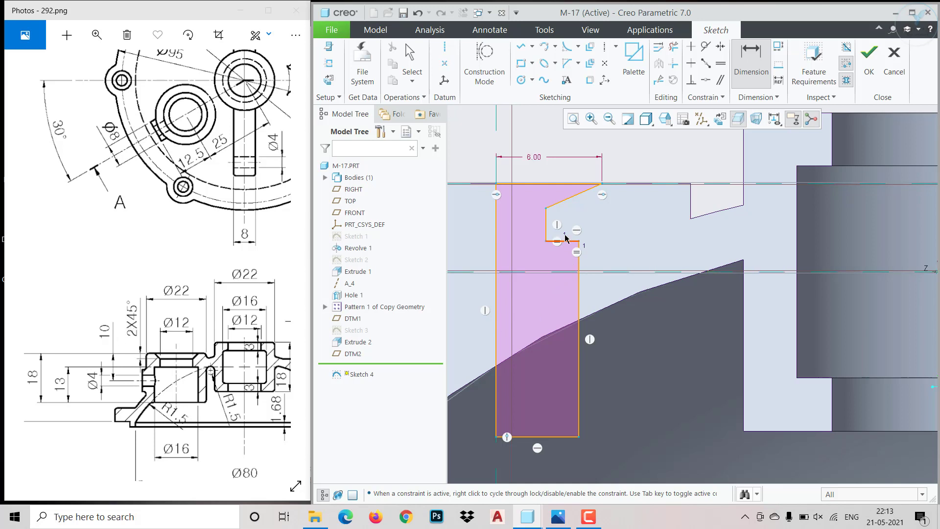
# Dimension the vertical depth of the slanted edge below the boss's top face as 2
pyautogui.click(547, 208)
pyautogui.click(607, 187)
pyautogui.middleClick(667, 205)
pyautogui.write('2')
pyautogui.press('Return')
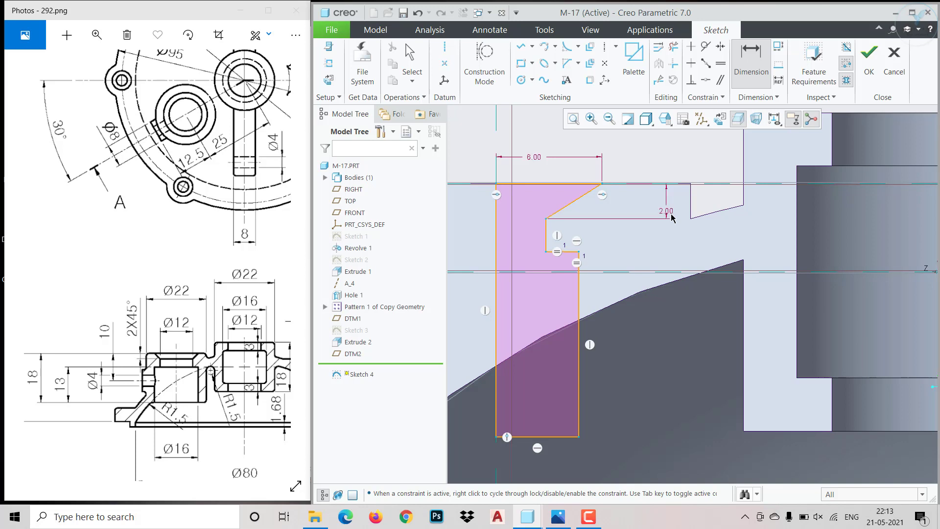
# Try to dimension the angle between the slanted edge and the short vertical edge as 135 degrees
pyautogui.click(548, 230)
pyautogui.click(567, 206)
pyautogui.middleClick(581, 223)
pyautogui.write('135')
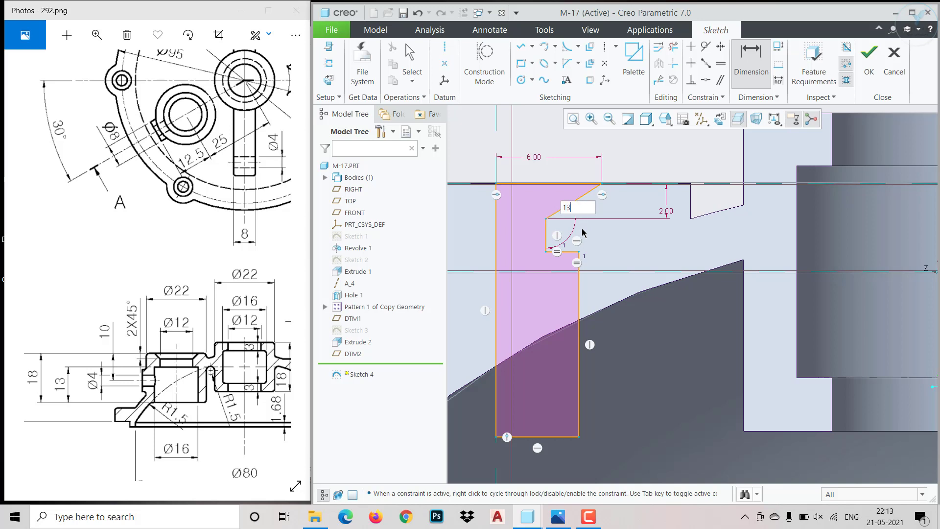
pyautogui.press('Return')
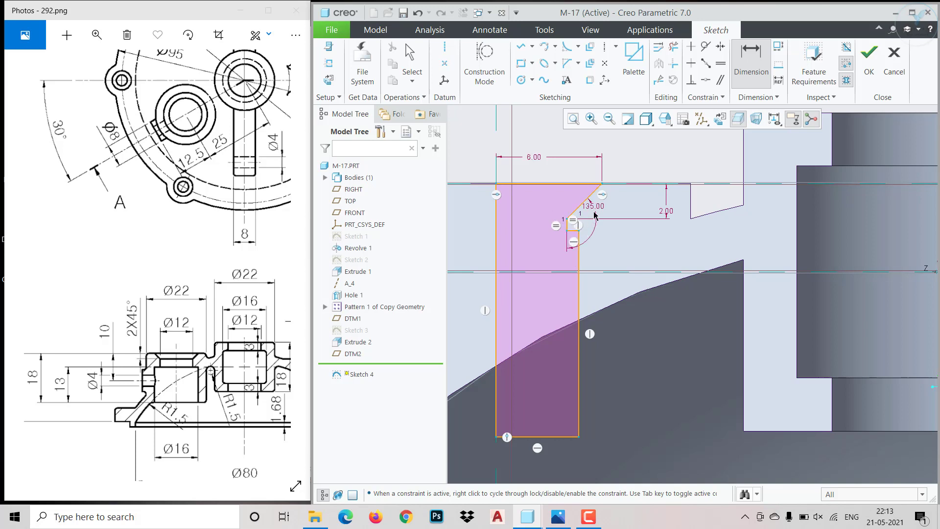
pyautogui.scroll(-2, 587, 220)
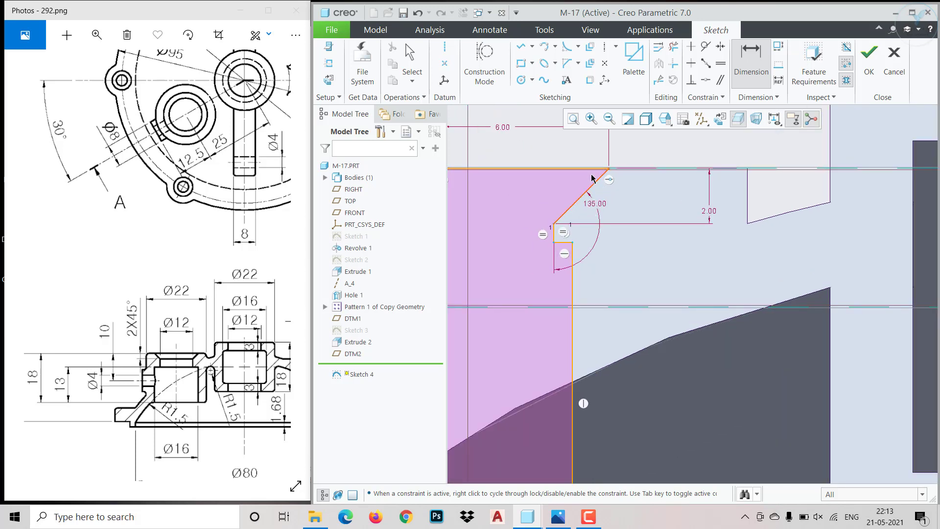
pyautogui.hotkey('ctrl', 'z')
pyautogui.hotkey('ctrl', 'z')
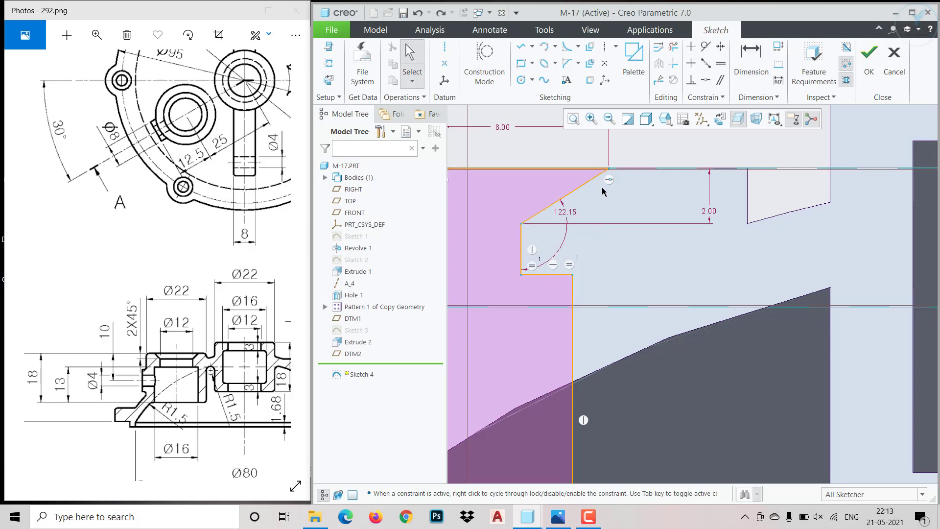
pyautogui.click(590, 170)
pyautogui.click(751, 56)
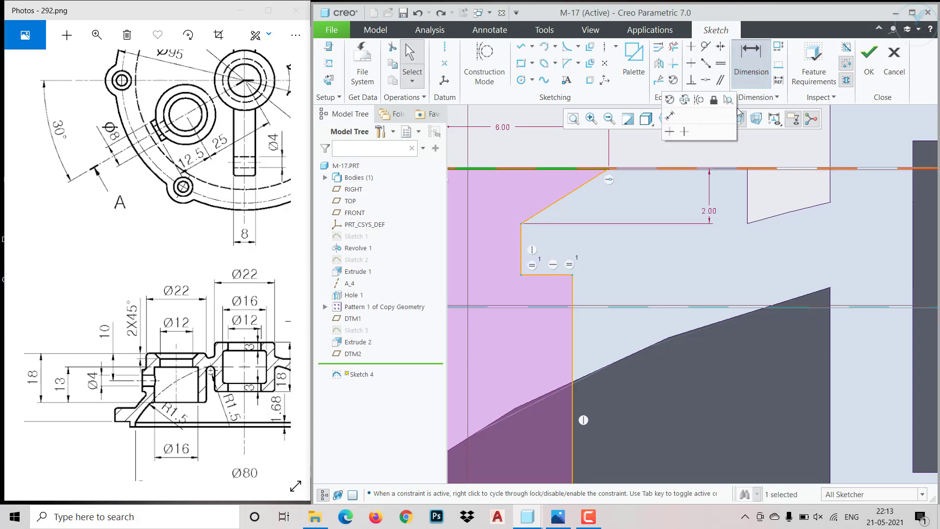
pyautogui.click(564, 189)
pyautogui.middleClick(547, 176)
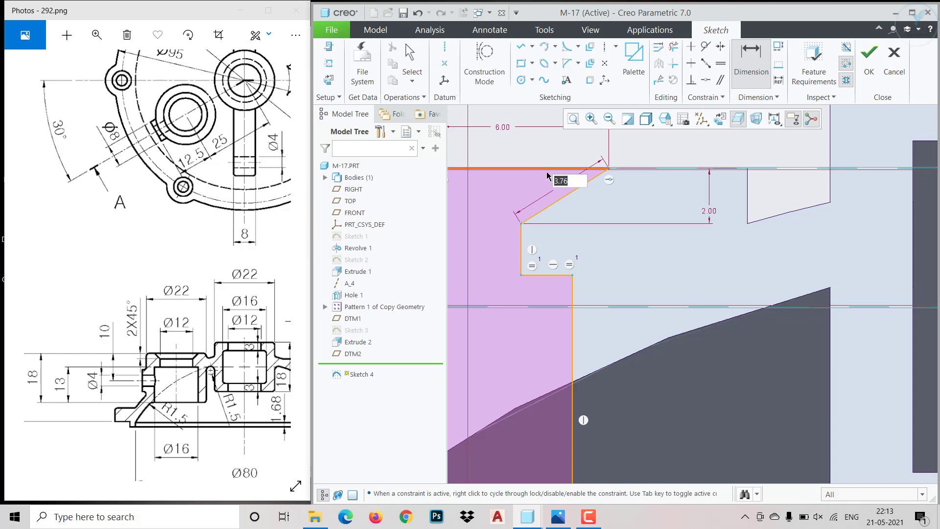
pyautogui.hotkey('ctrl', 'z')
# Dimension the angle between the profile's top edge and its slanted edge as 45 degrees
pyautogui.click(563, 172)
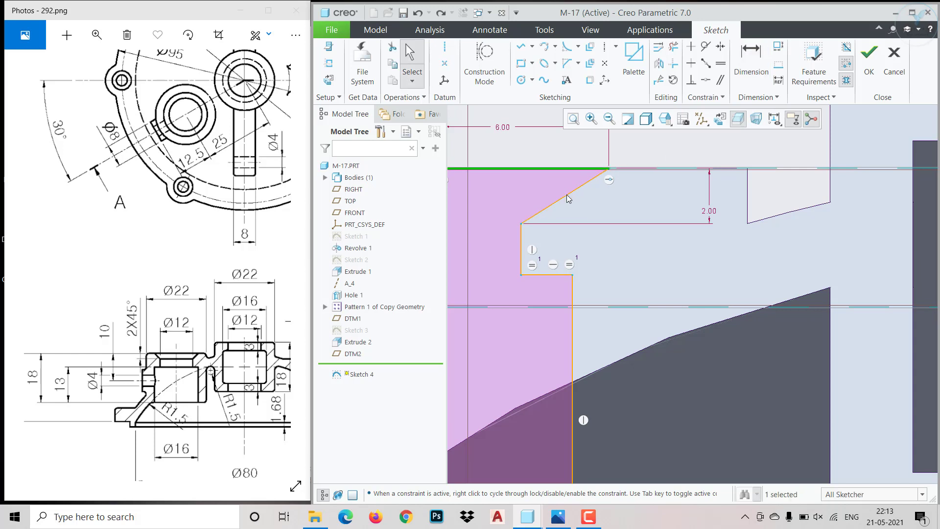
pyautogui.click(571, 194)
pyautogui.click(752, 57)
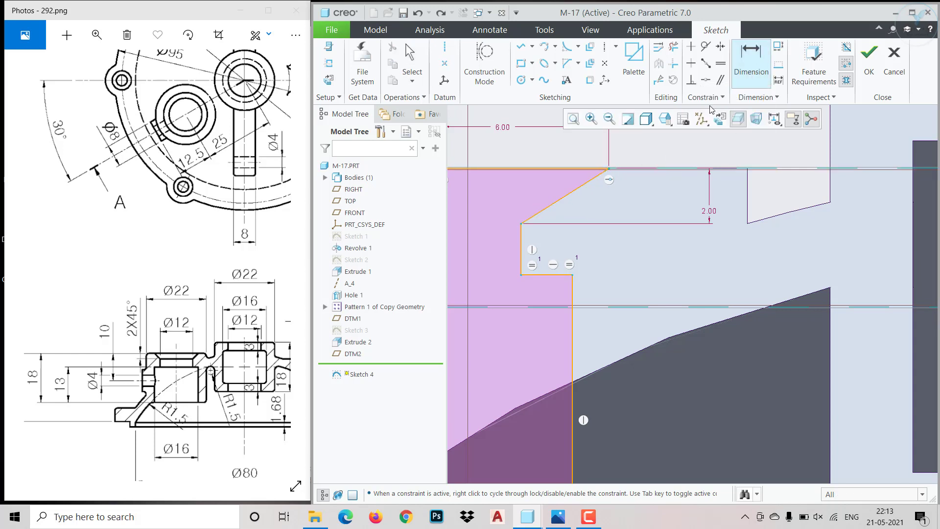
pyautogui.click(573, 171)
pyautogui.click(569, 194)
pyautogui.middleClick(558, 195)
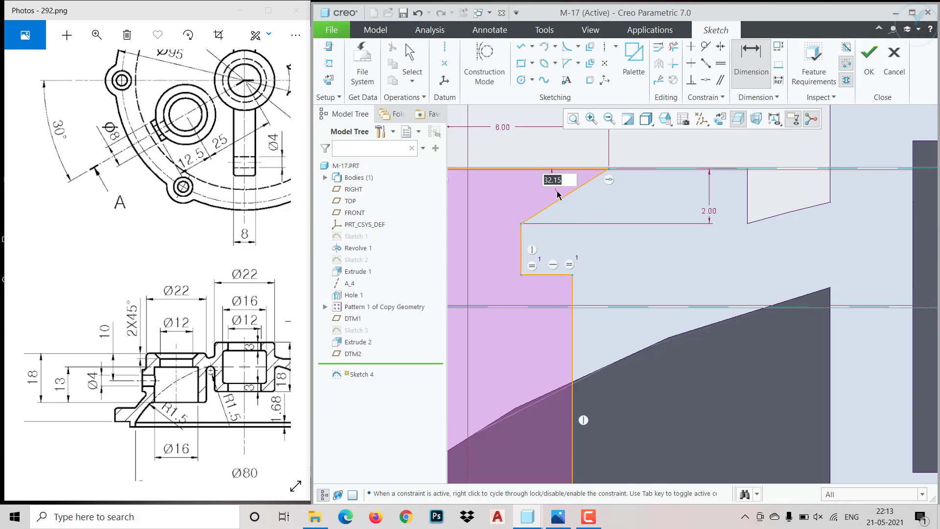
pyautogui.write('45')
pyautogui.press('Return')
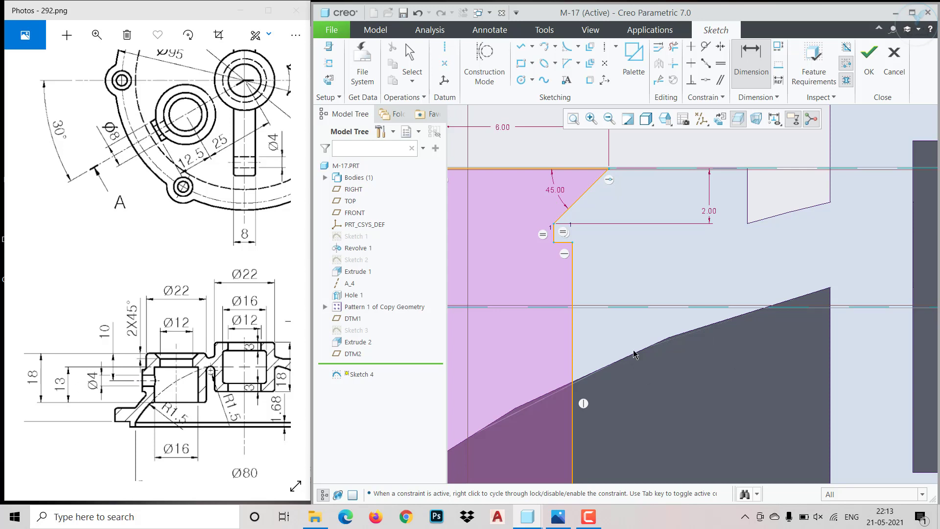
# Dimension the length of the profile's long outer vertical edge below the step as 13
pyautogui.scroll(3, 583, 362)
pyautogui.click(579, 412)
pyautogui.middleClick(606, 420)
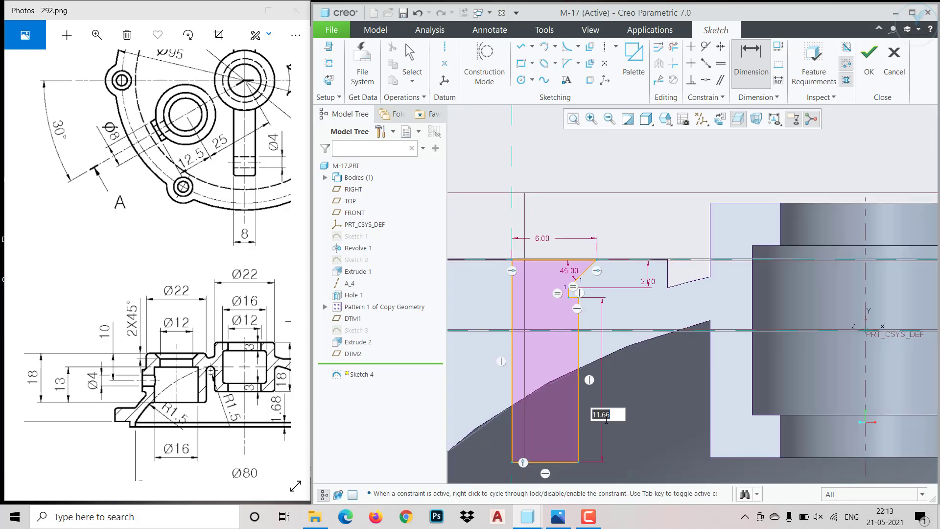
pyautogui.write('13')
pyautogui.press('Return')
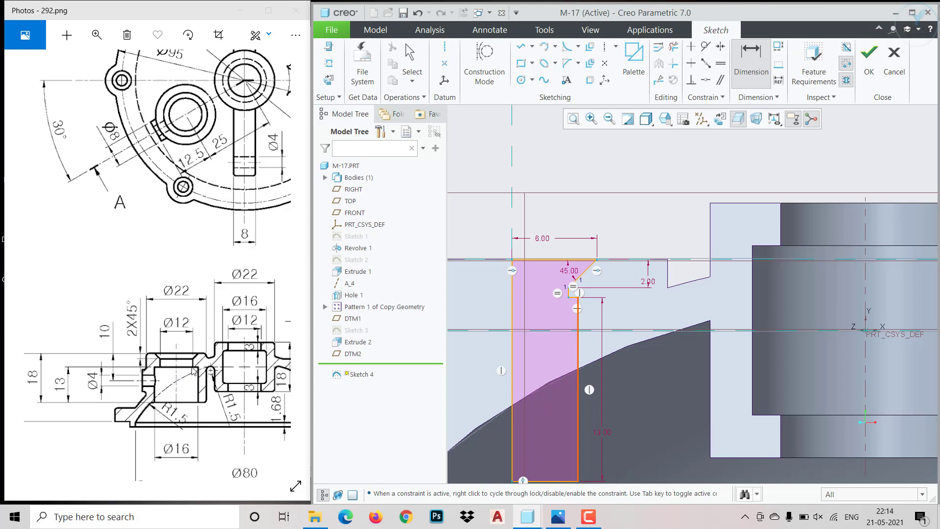
# Align the profile's short horizontal step edge with the horizontal reference through the coordinate system origin, and finish the sketch
pyautogui.scroll(2, 630, 362)
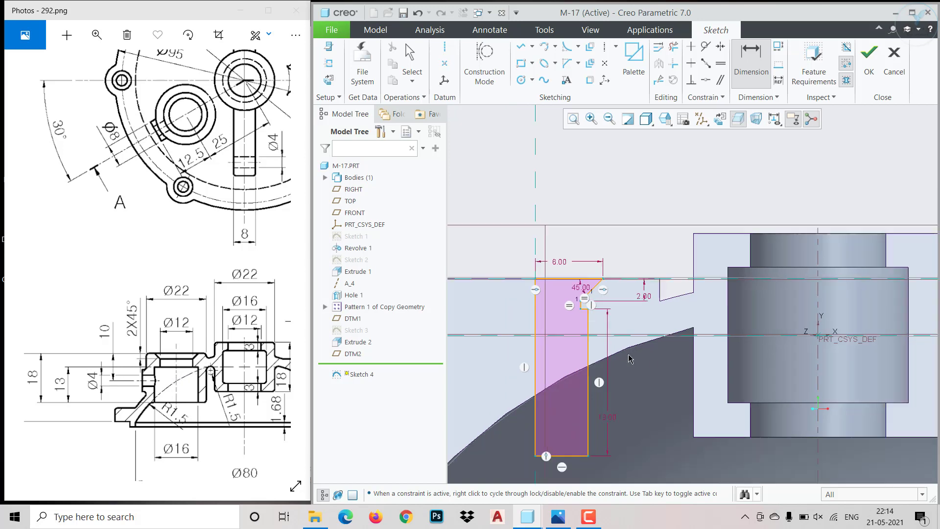
pyautogui.scroll(-3, 606, 426)
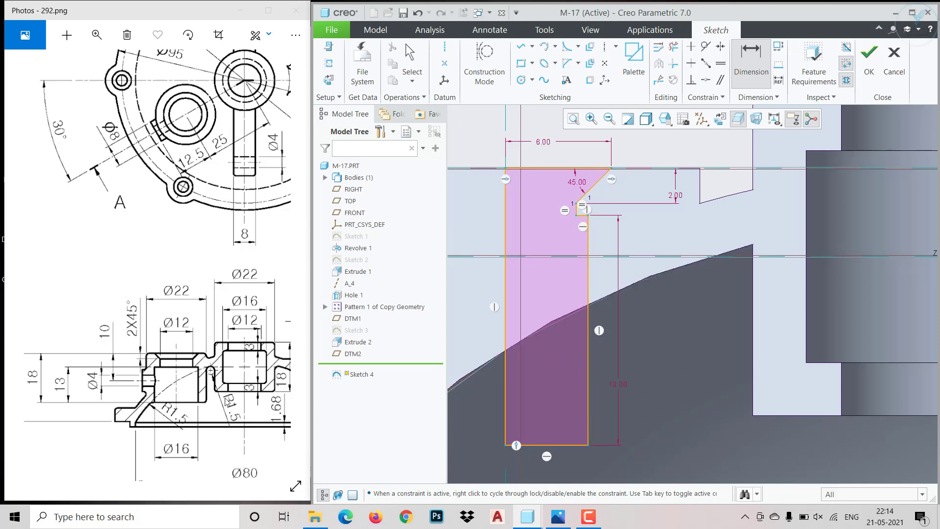
pyautogui.moveTo(175, 399)
pyautogui.mouseDown()
pyautogui.moveTo(114, 391)
pyautogui.moveTo(177, 390)
pyautogui.moveTo(134, 382)
pyautogui.mouseUp()
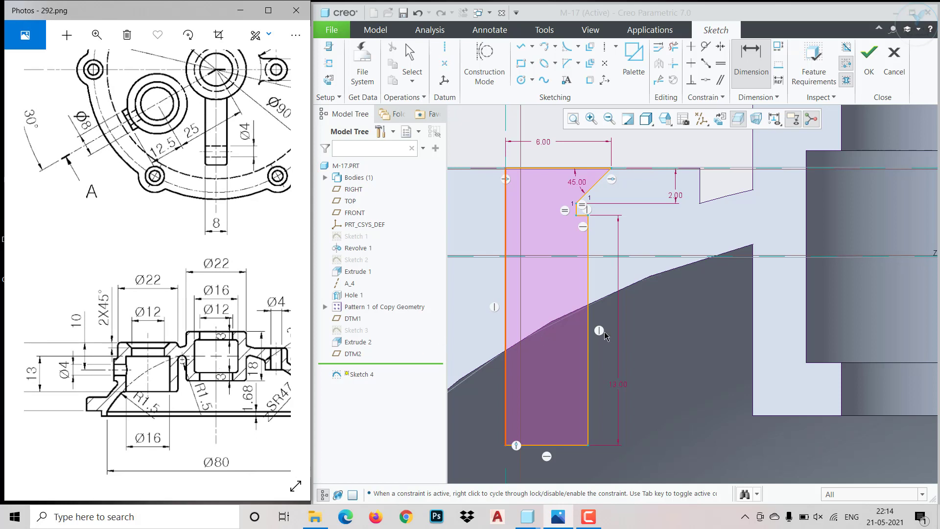
pyautogui.scroll(3, 661, 330)
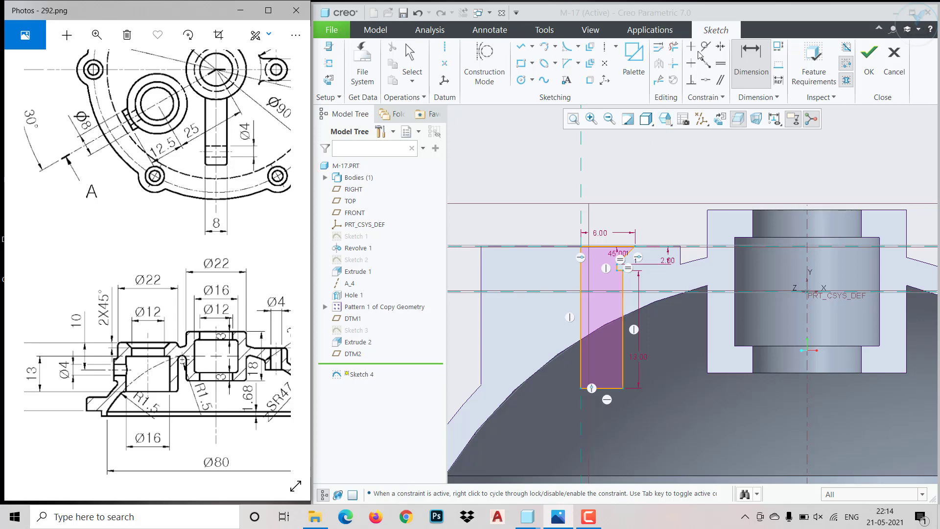
pyautogui.click(706, 80)
pyautogui.scroll(-5, 624, 266)
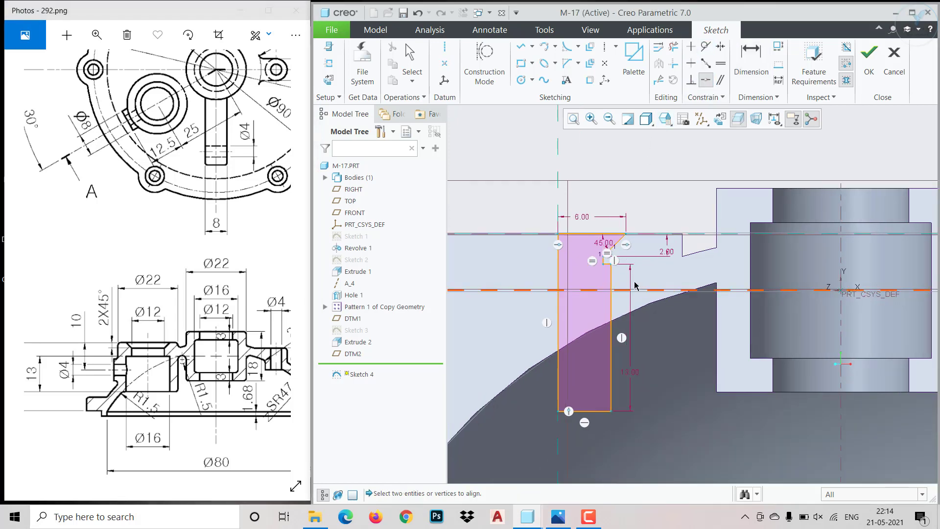
pyautogui.click(608, 278)
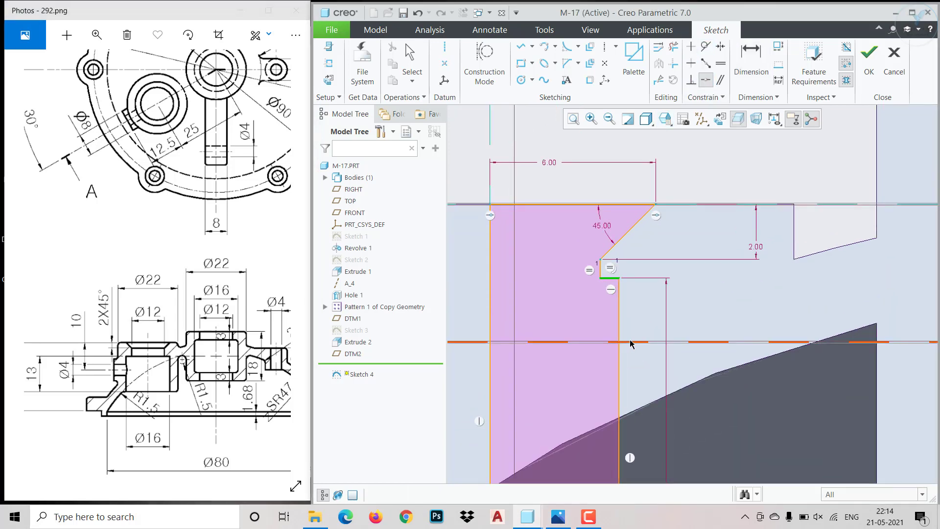
pyautogui.click(631, 343)
pyautogui.scroll(4, 646, 301)
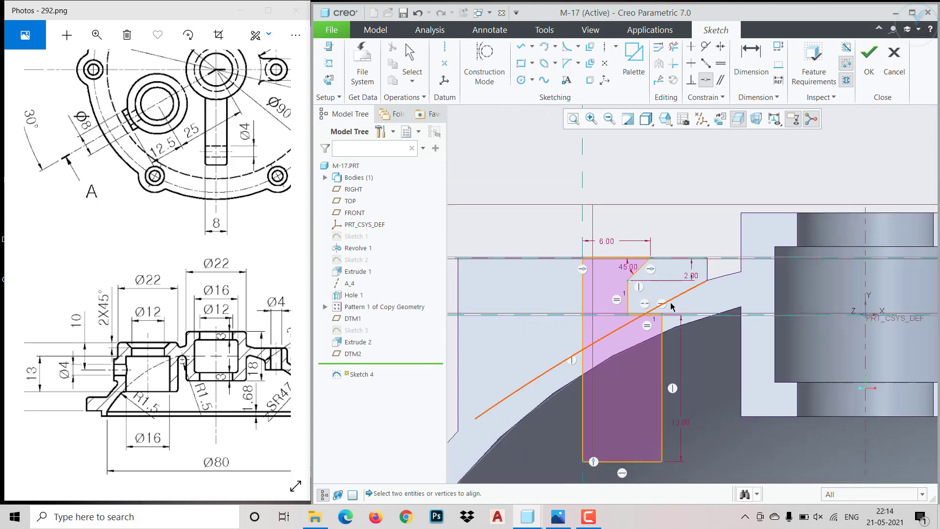
pyautogui.middleClick(671, 306)
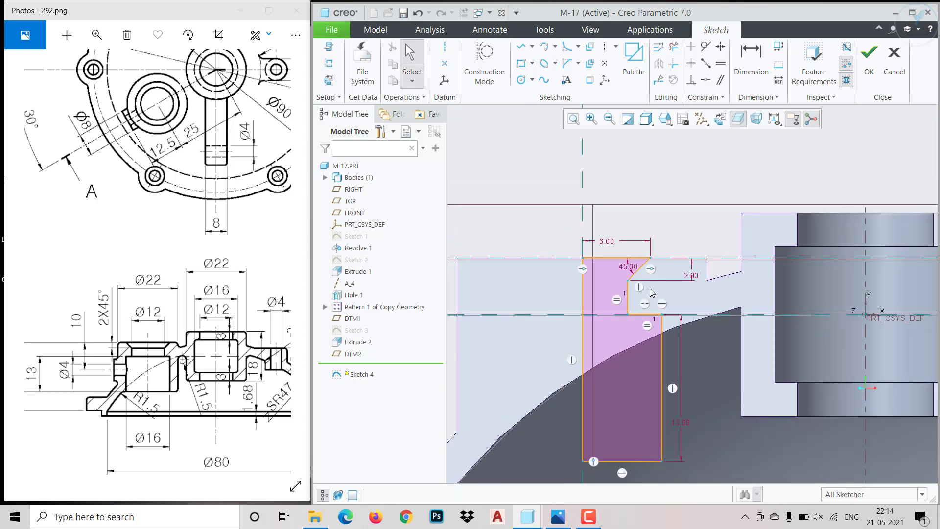
pyautogui.moveTo(629, 301); pyautogui.dragTo(657, 306)
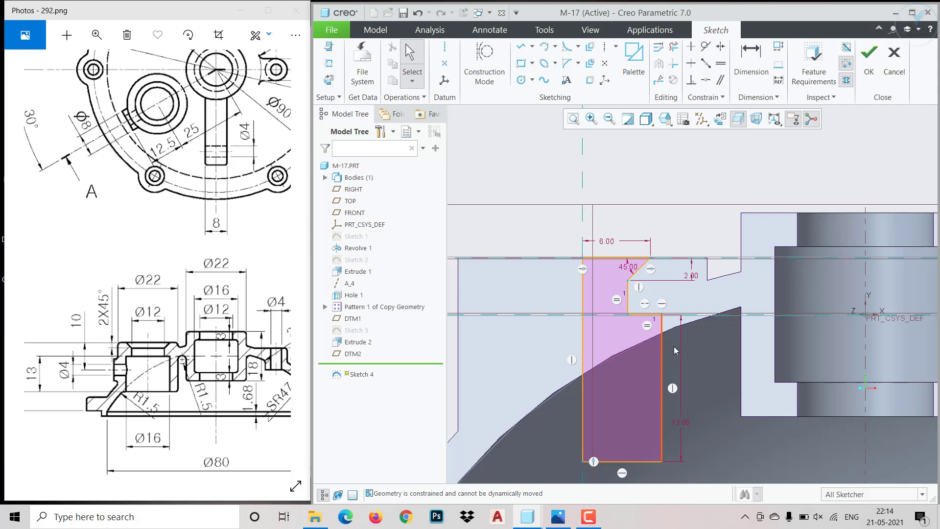
pyautogui.click(866, 82)
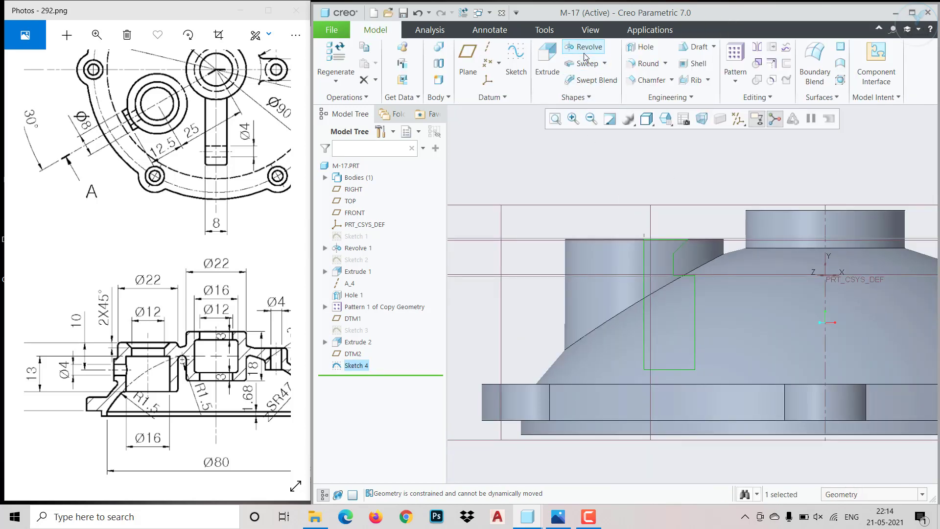
# Revolve the stepped, chamfered profile 360 degrees about its long straight edge, removing material from the offset boss
pyautogui.click(584, 51)
pyautogui.hotkey('ctrl', 'd')
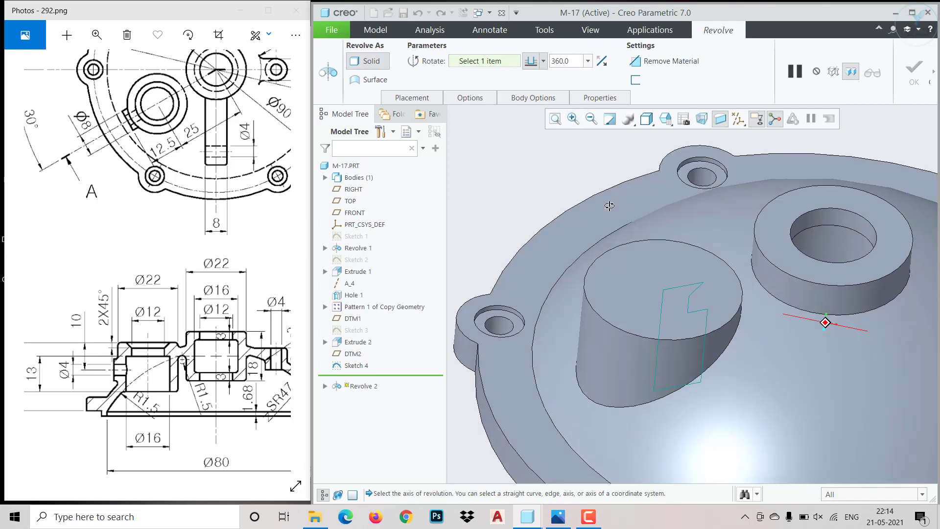
pyautogui.click(657, 61)
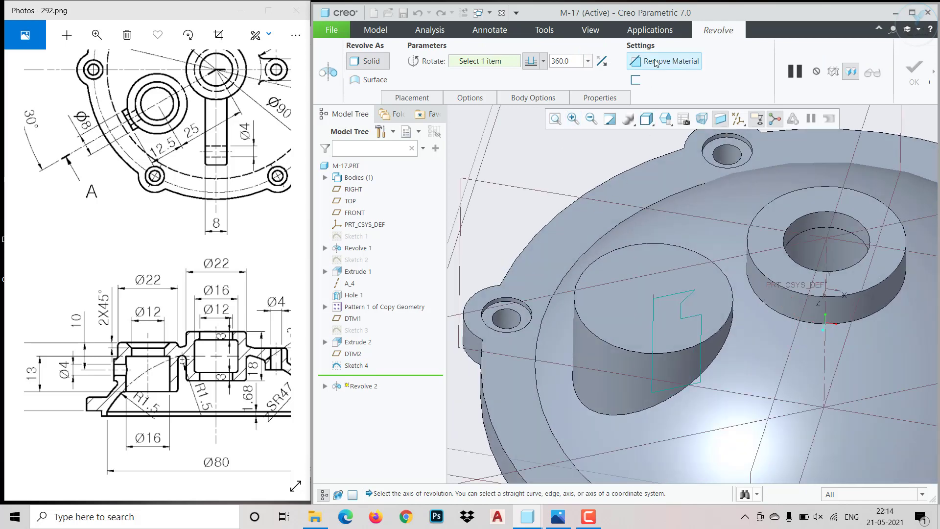
pyautogui.click(653, 321)
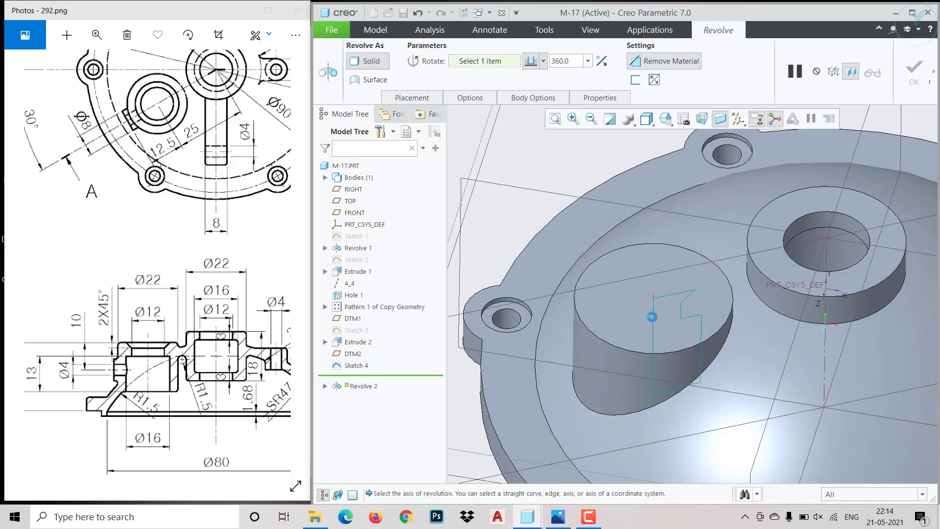
pyautogui.click(476, 69)
pyautogui.click(656, 314)
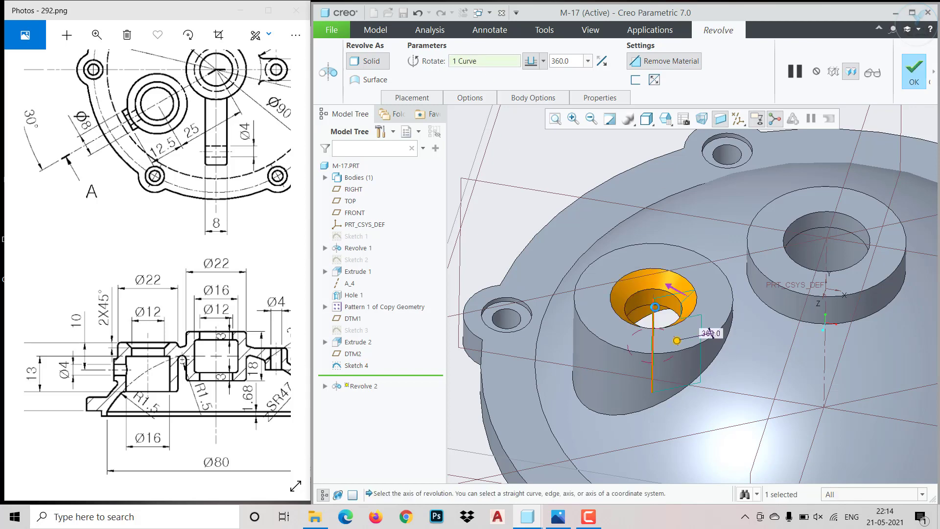
pyautogui.moveTo(653, 318); pyautogui.dragTo(649, 241, button='middle')
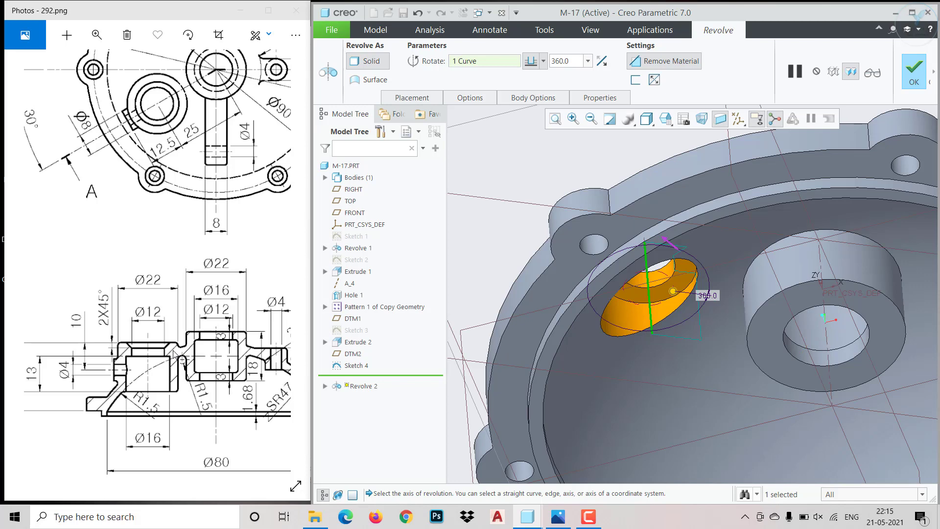
pyautogui.click(906, 83)
# Redefine the offset boss extrusion (Extrude 2) to use a blind depth of 18
pyautogui.scroll(-3, 730, 284)
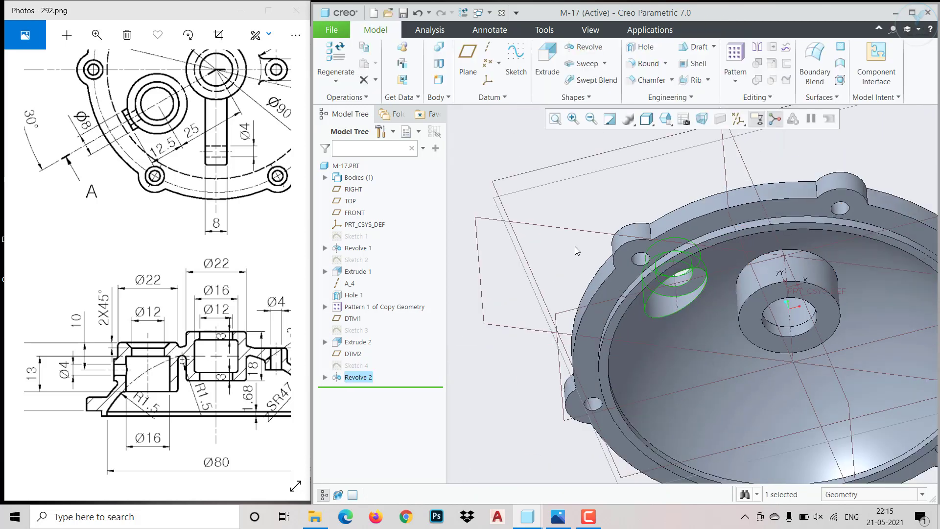
pyautogui.click(363, 342)
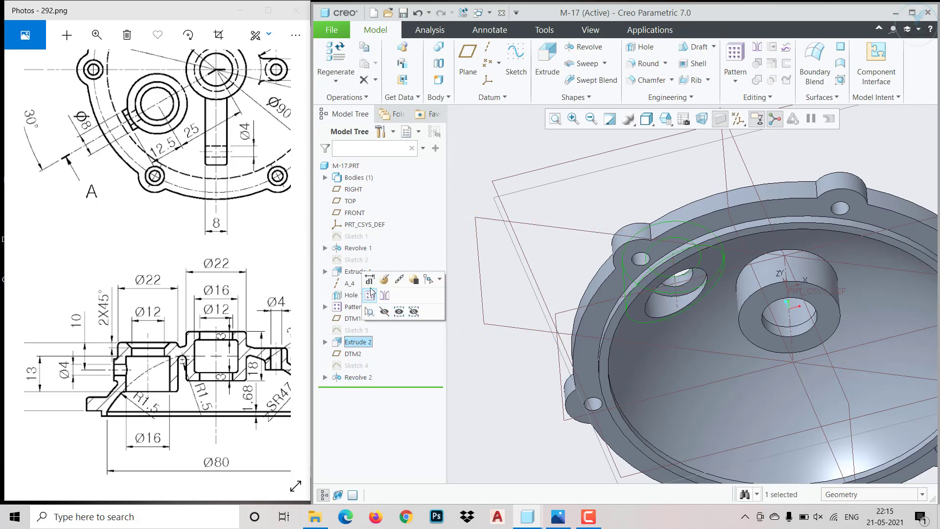
pyautogui.click(383, 278)
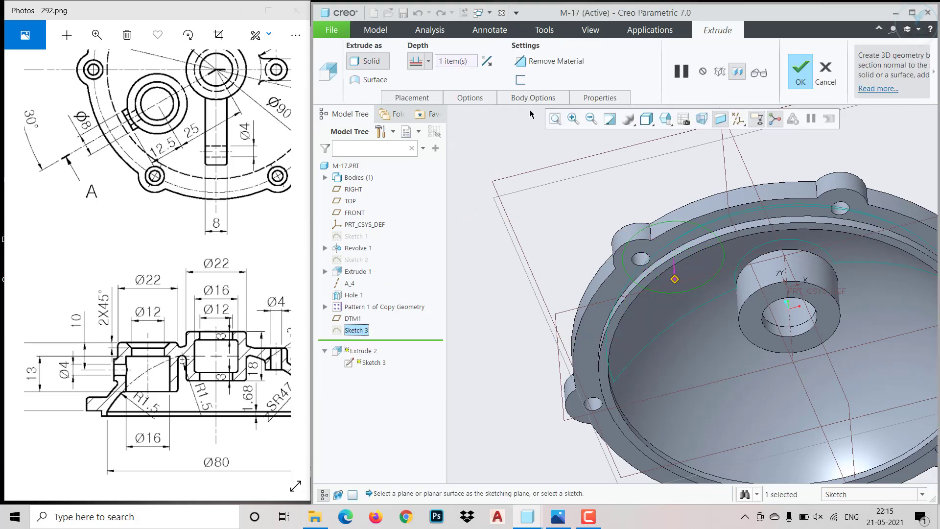
pyautogui.click(429, 61)
pyautogui.click(415, 81)
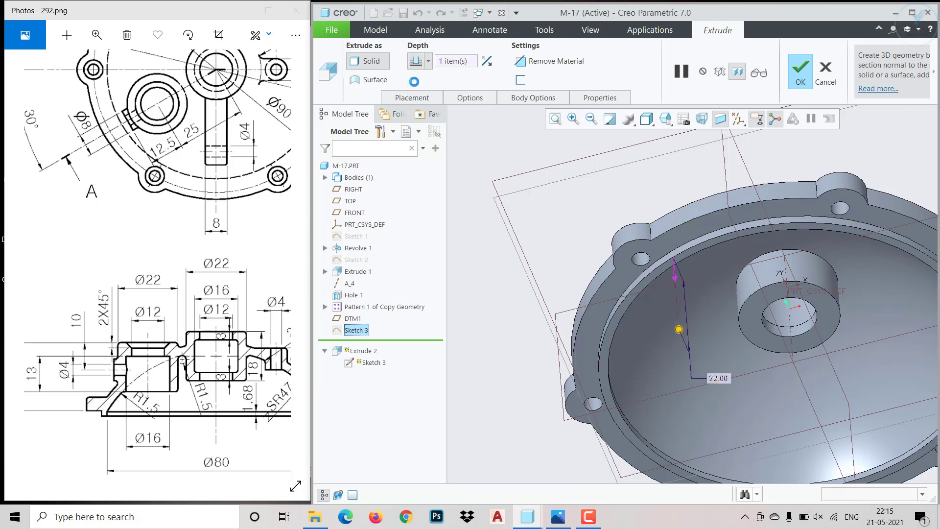
pyautogui.moveTo(124, 381); pyautogui.dragTo(205, 394)
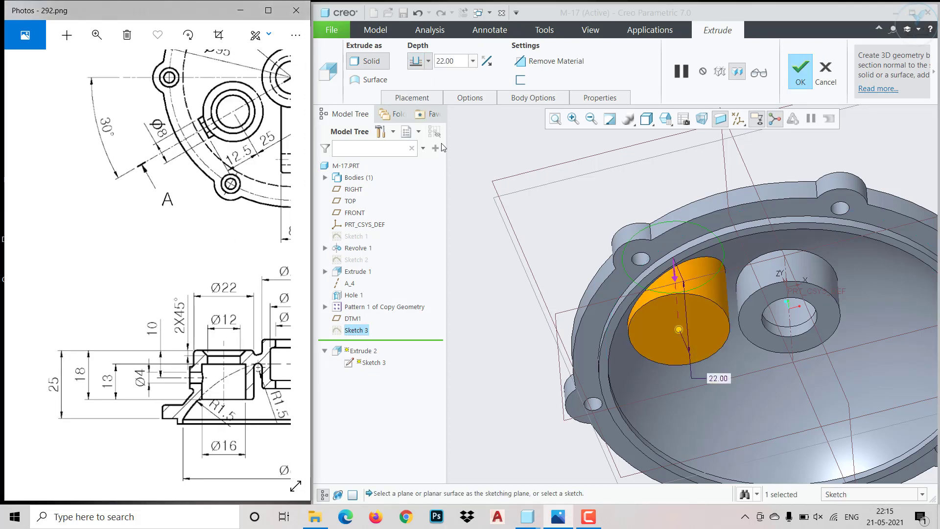
pyautogui.click(466, 61)
pyautogui.write('18')
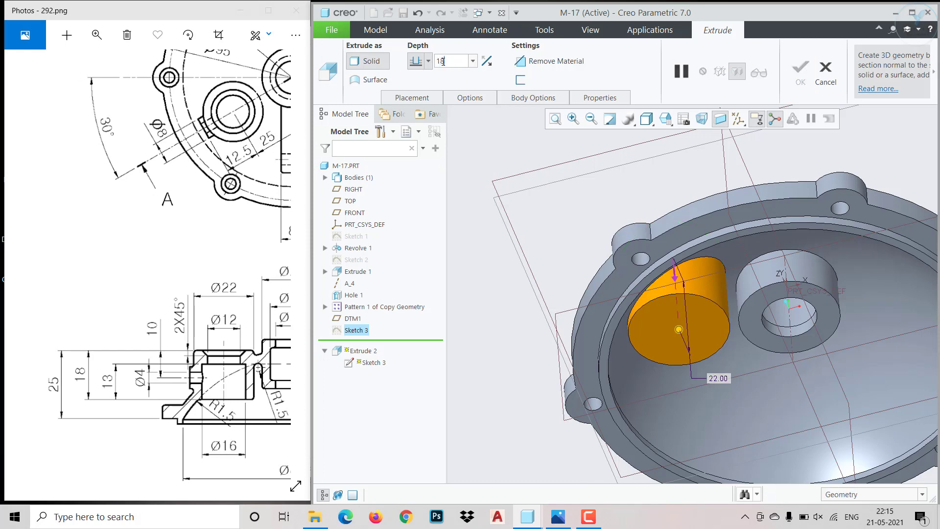
pyautogui.press('Return')
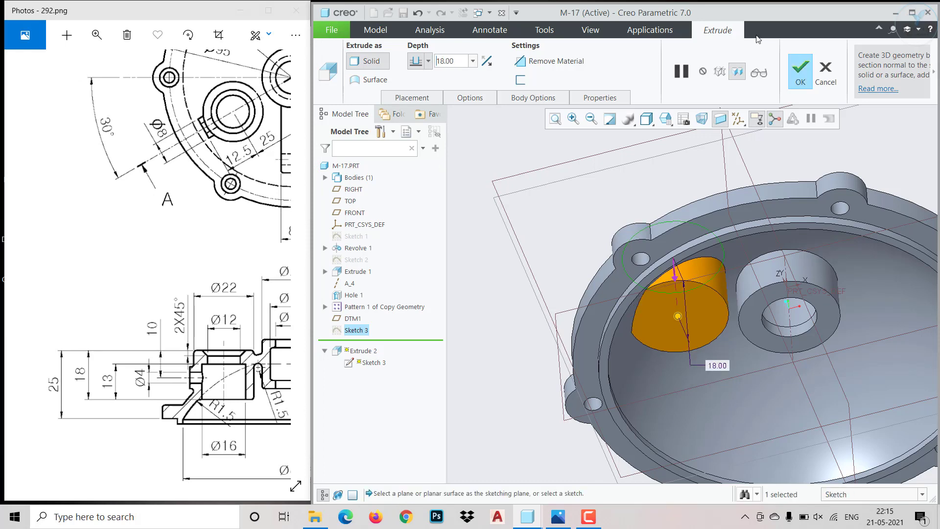
pyautogui.click(799, 74)
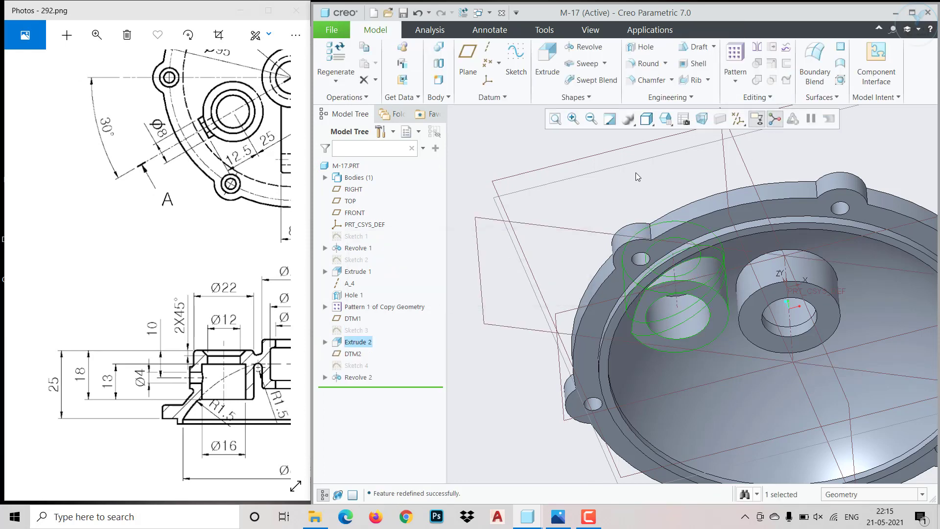
# Create a datum plane through the offset boss's axis, rotated 90 degrees from DTM2
pyautogui.moveTo(635, 177)
pyautogui.mouseDown(button='middle')
pyautogui.moveTo(620, 166)
pyautogui.moveTo(618, 282)
pyautogui.moveTo(655, 206)
pyautogui.moveTo(651, 214)
pyautogui.mouseUp(button='middle')
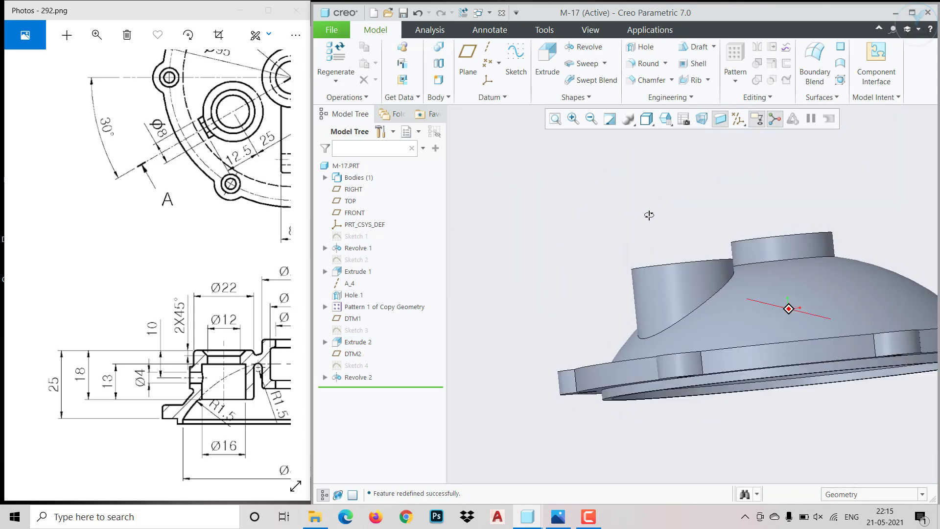
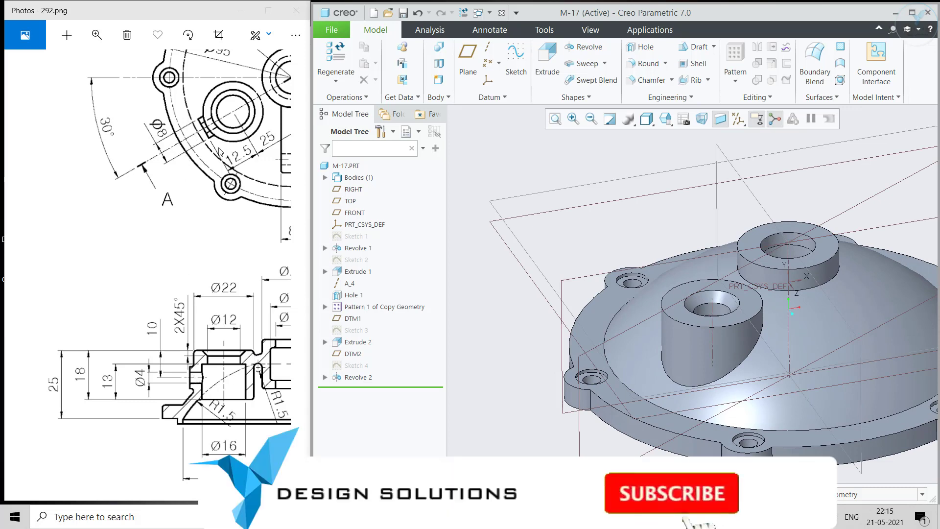
pyautogui.moveTo(631, 274)
pyautogui.mouseDown(button='middle')
pyautogui.moveTo(632, 304)
pyautogui.moveTo(639, 294)
pyautogui.moveTo(618, 314)
pyautogui.moveTo(641, 348)
pyautogui.mouseUp(button='middle')
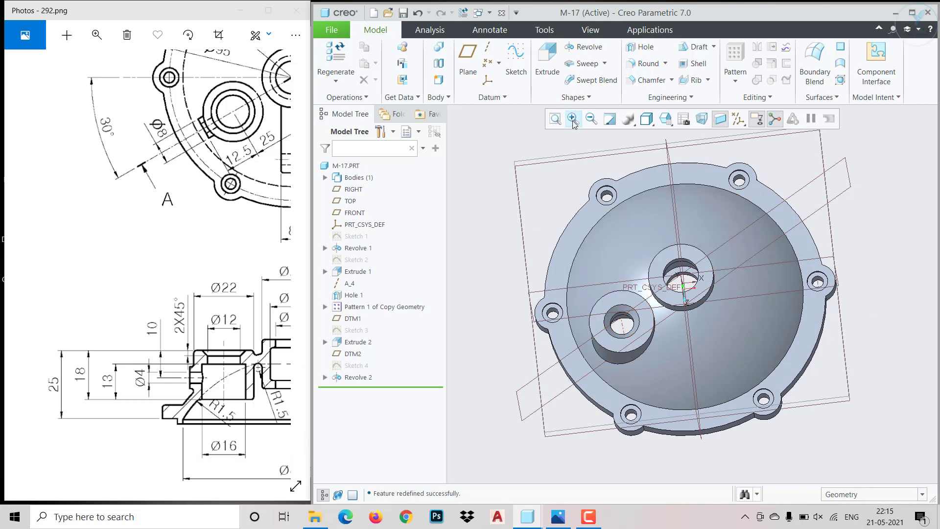
pyautogui.click(468, 59)
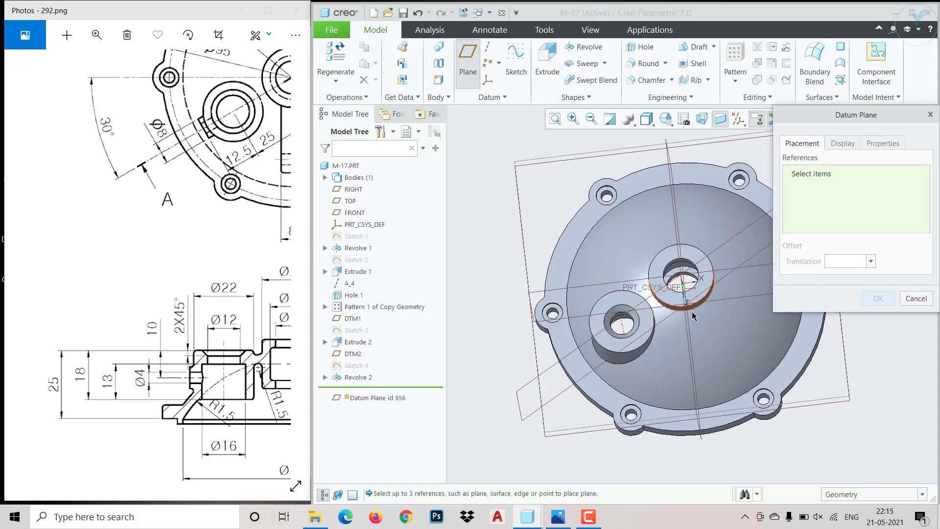
pyautogui.click(549, 374)
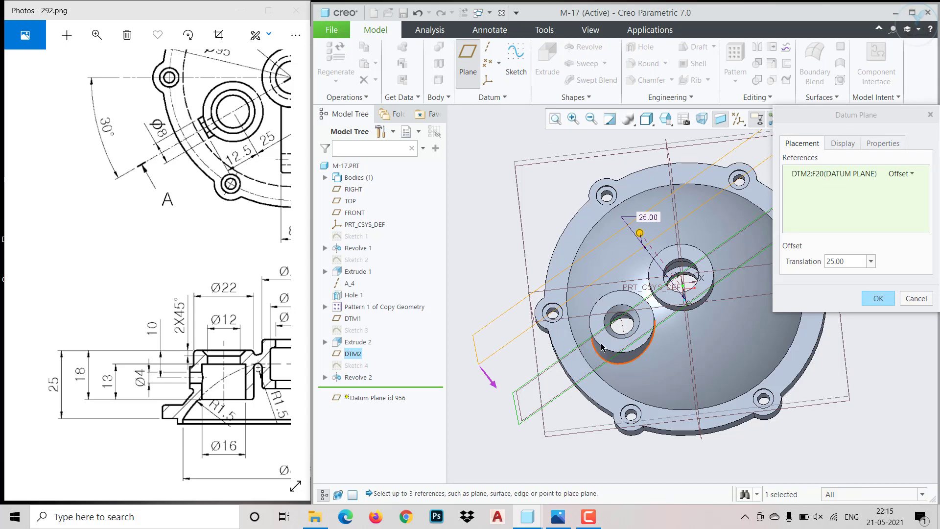
pyautogui.keyDown('ctrl'); pyautogui.click(624, 329); pyautogui.keyUp('ctrl')
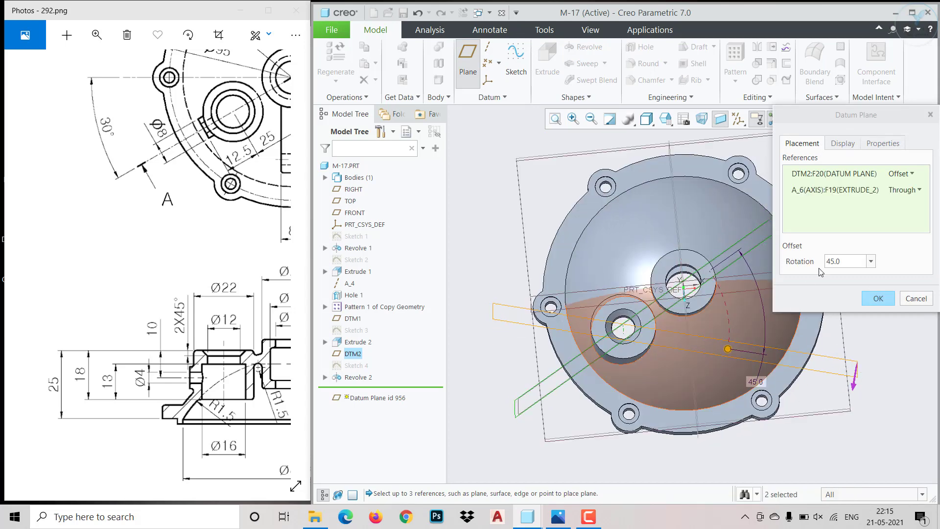
pyautogui.click(843, 264)
pyautogui.write('90')
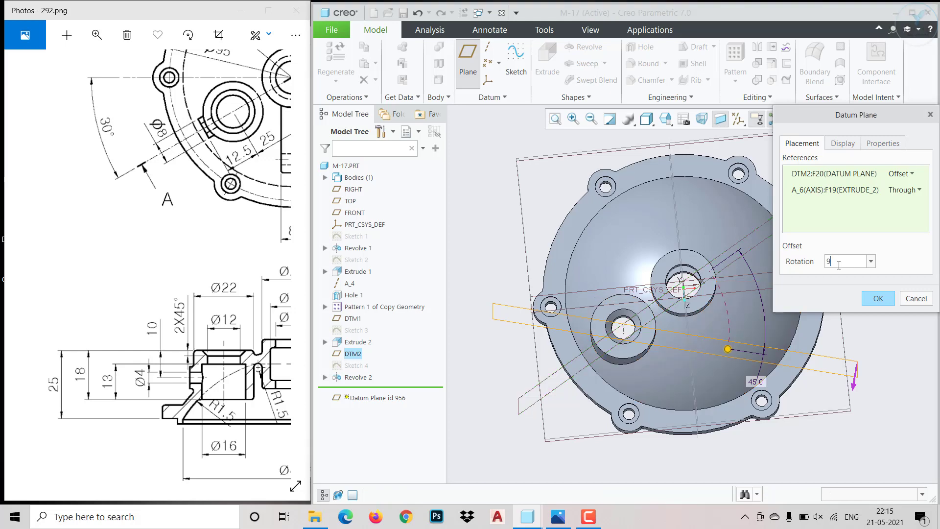
pyautogui.press('Return')
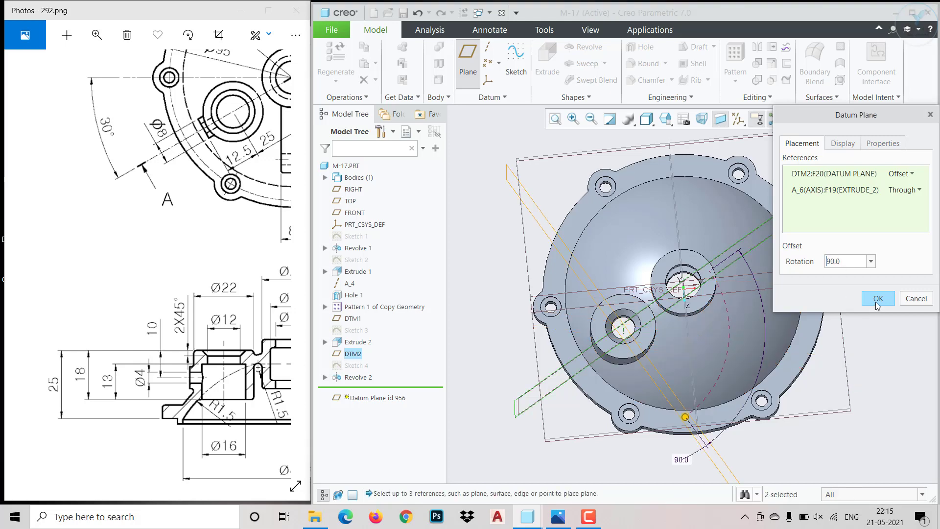
pyautogui.click(878, 299)
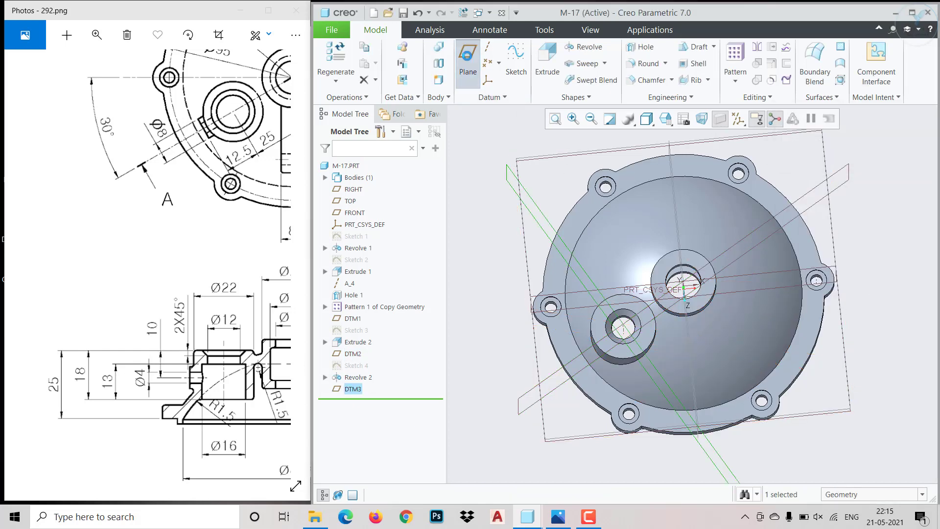
# Create a datum plane offset 12.5 from DTM3, on the side away from the central boss
pyautogui.click(468, 61)
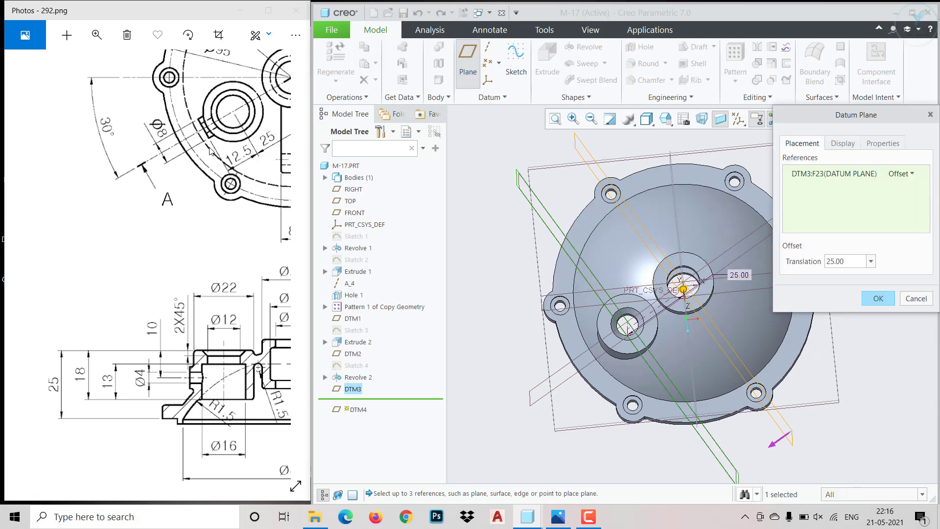
pyautogui.doubleClick(846, 266)
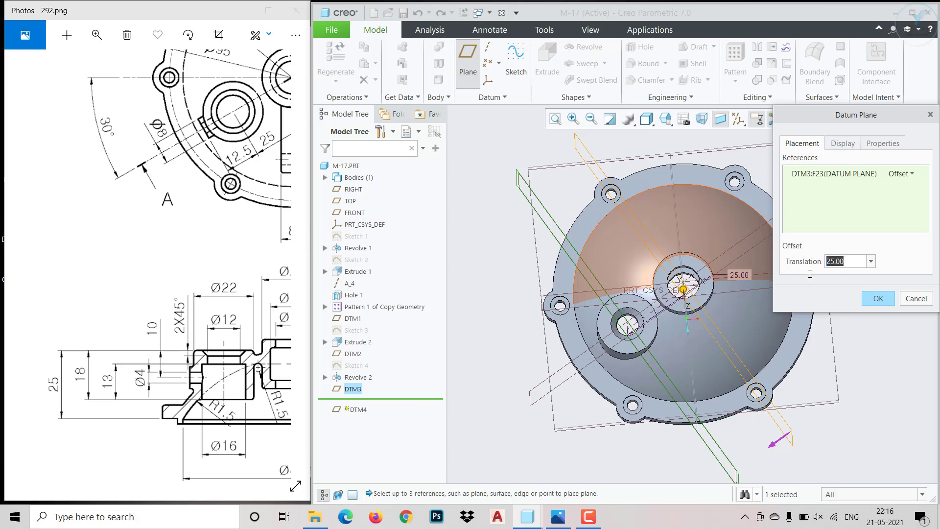
pyautogui.write('-')
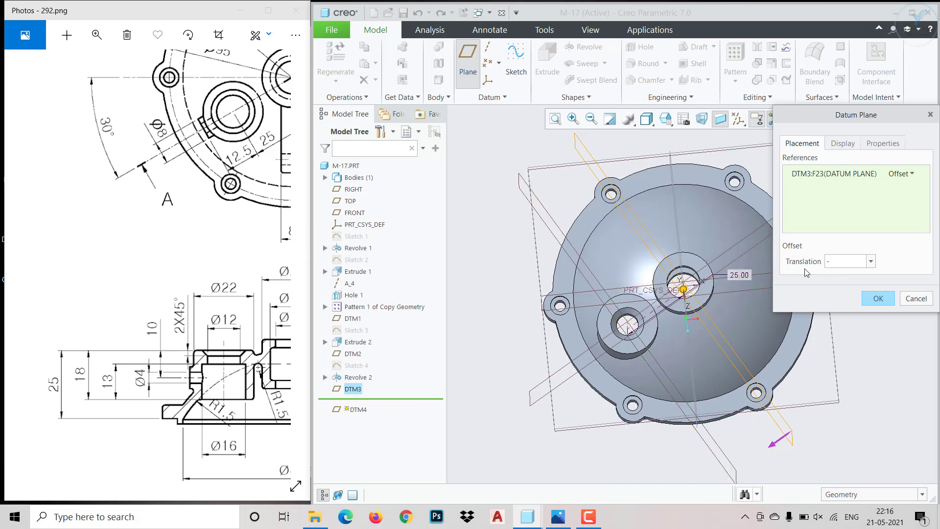
pyautogui.write('12.5')
pyautogui.press('Return')
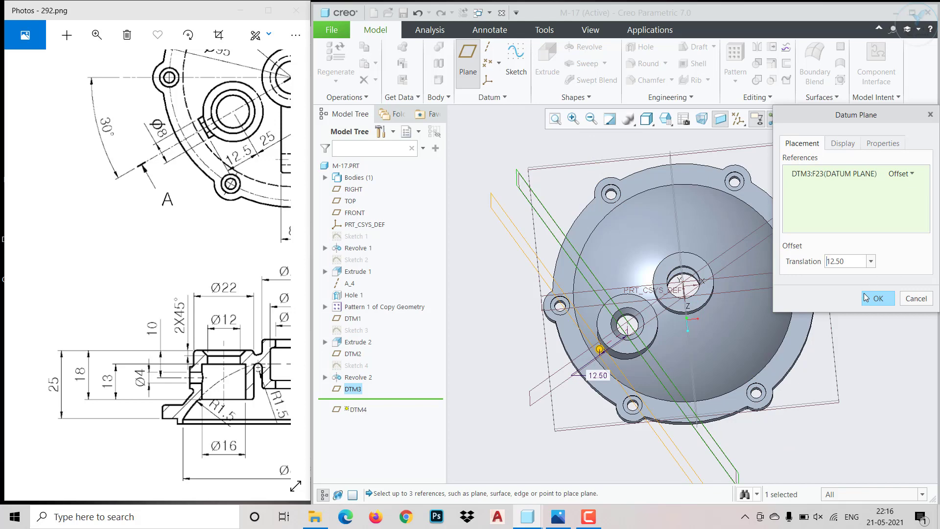
pyautogui.click(865, 297)
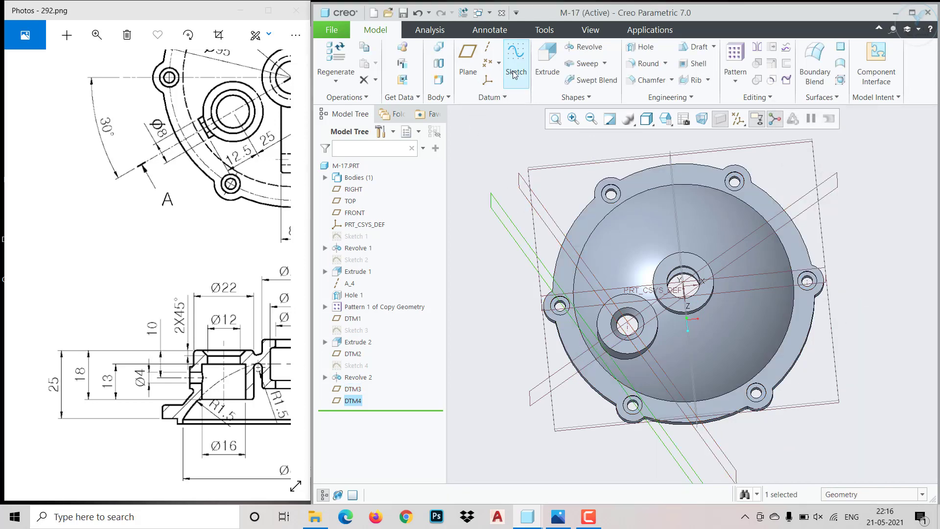
# On DTM4, sketch a circle centred on the horizontal reference, about 10.3 from the offset boss's top edge
pyautogui.click(514, 75)
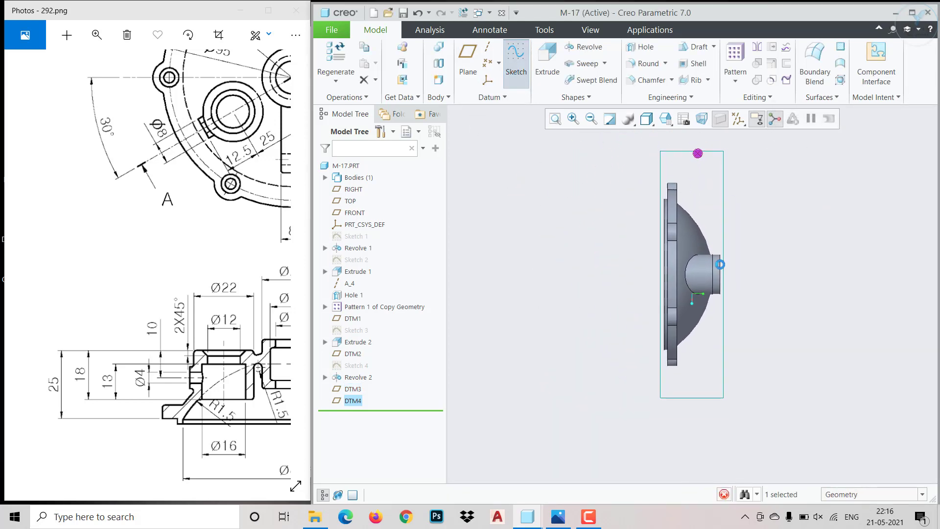
pyautogui.scroll(-7, 726, 277)
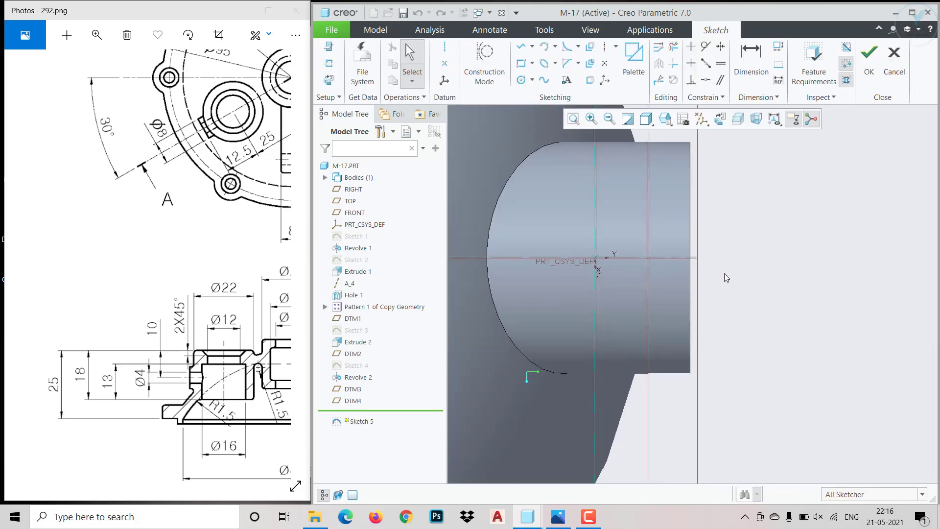
pyautogui.click(521, 80)
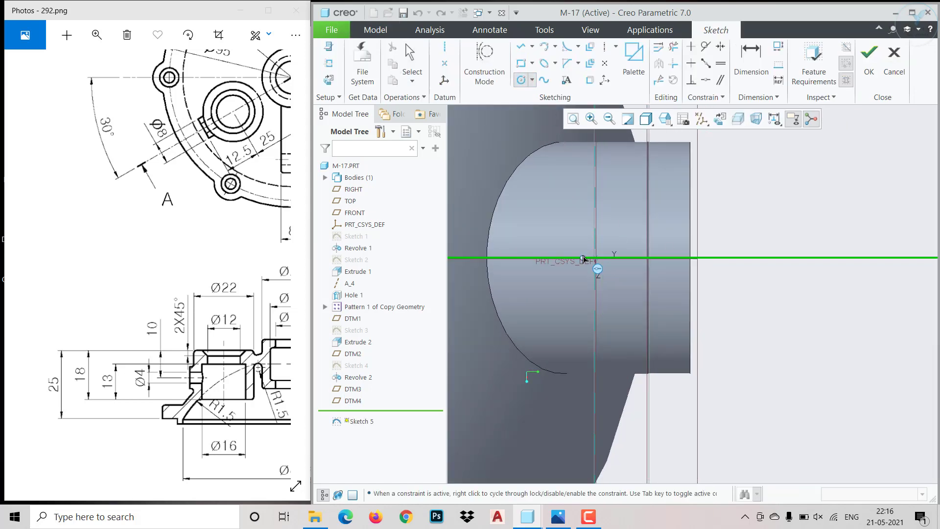
pyautogui.click(582, 258)
pyautogui.click(615, 241)
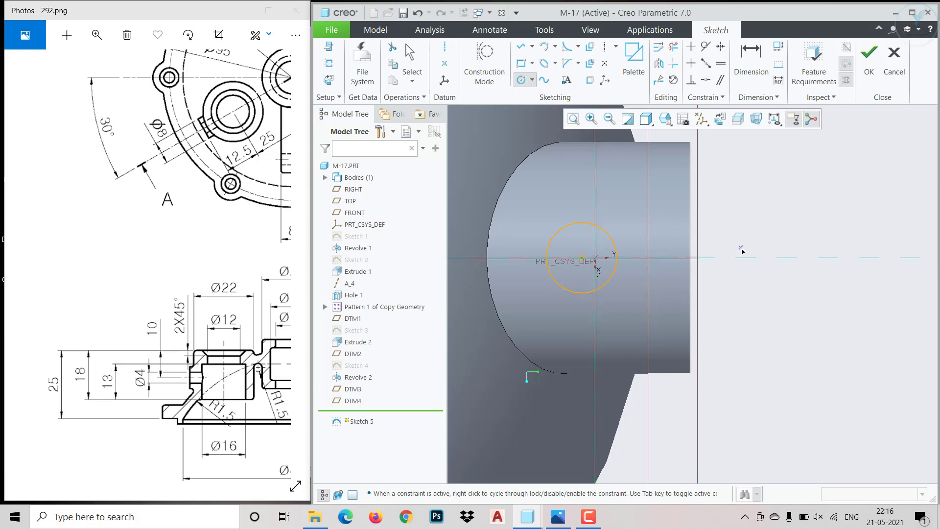
pyautogui.middleClick(742, 250)
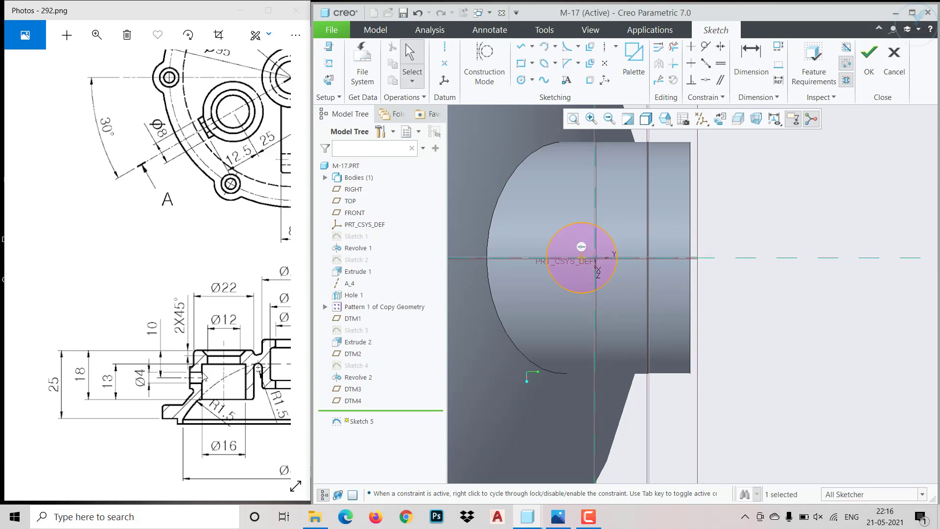
# Dimension the circle's centre from the offset boss's top edge and set the distance to 10
pyautogui.click(751, 61)
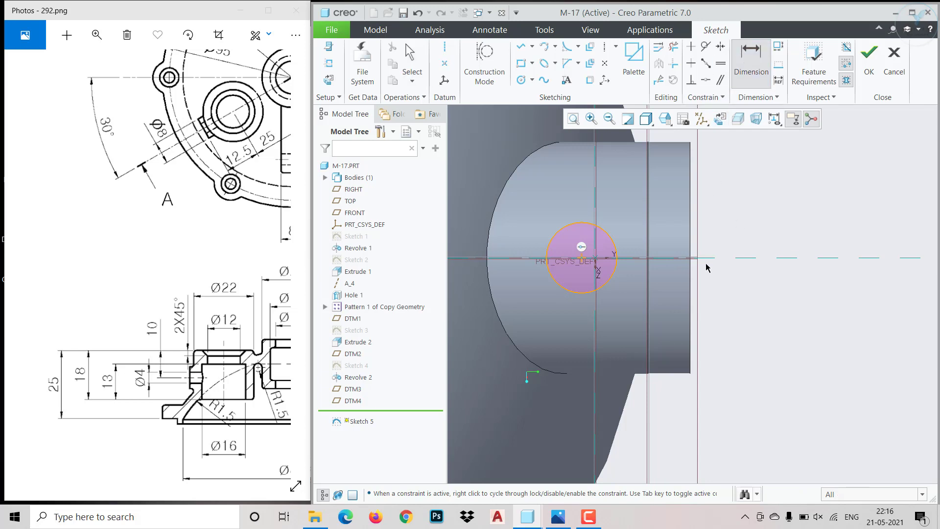
pyautogui.click(691, 256)
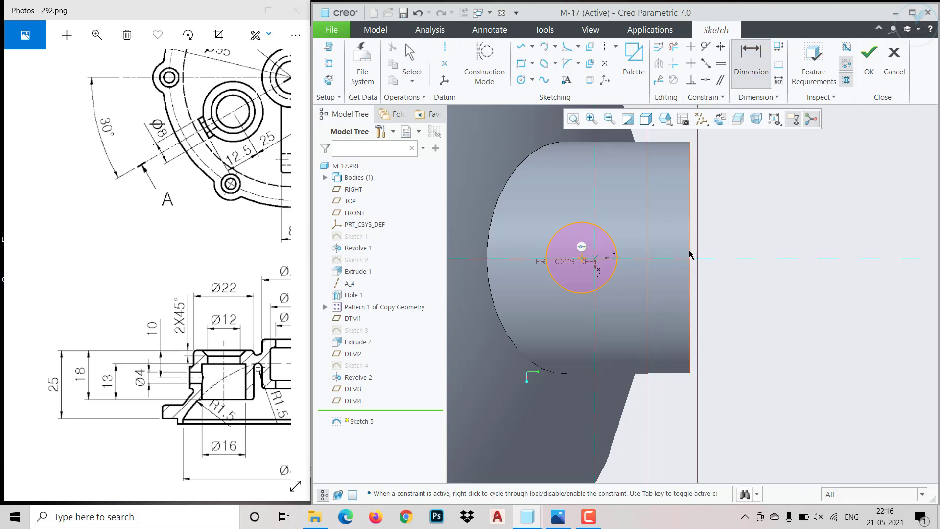
pyautogui.click(581, 258)
pyautogui.middleClick(631, 238)
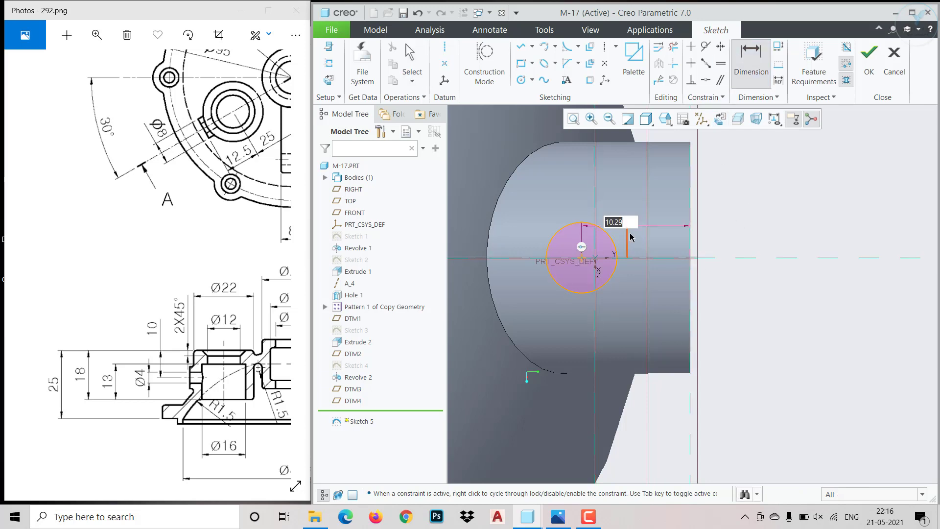
pyautogui.write('10')
pyautogui.press('Return')
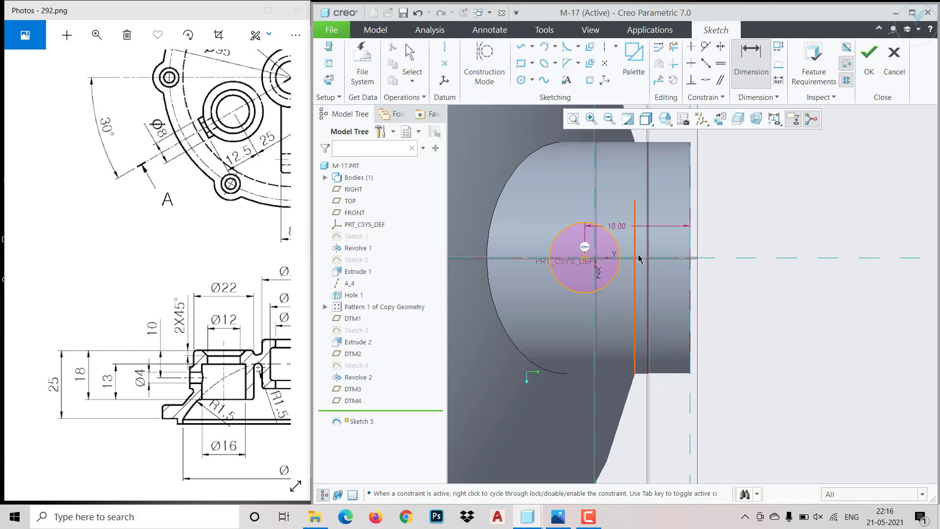
pyautogui.middleClick(639, 258)
# Set the circle's diameter to 8 and finish the side boss sketch
pyautogui.click(616, 249)
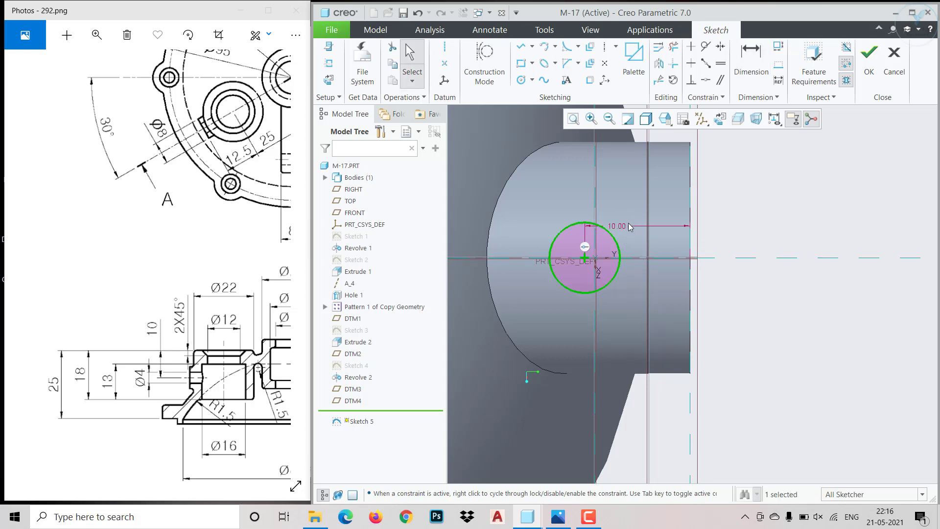
pyautogui.click(661, 200)
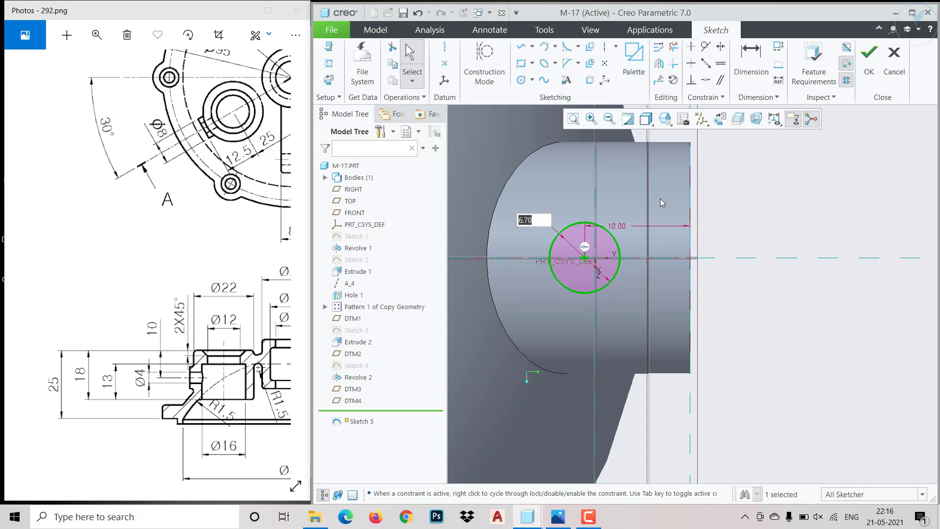
pyautogui.write('8')
pyautogui.press('Return')
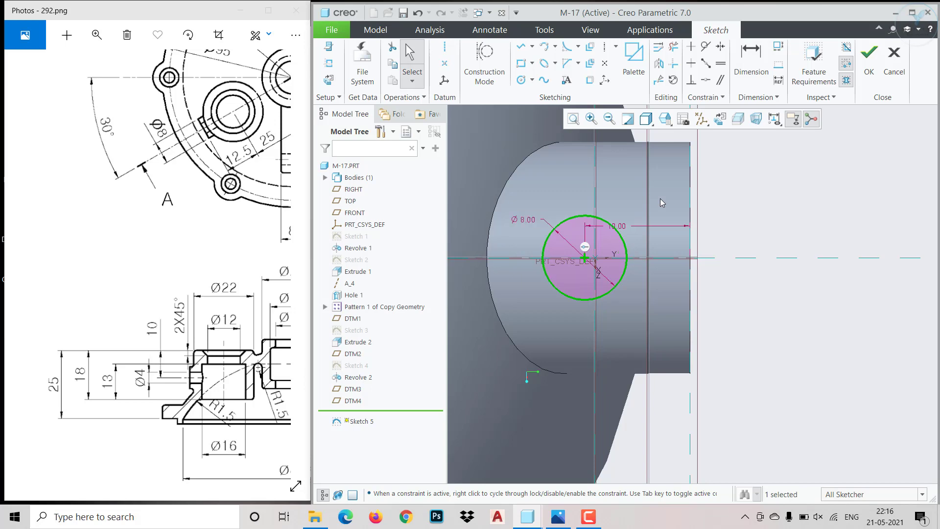
pyautogui.click(876, 69)
# Extrude the 8 diameter circle as a solid up to the offset boss's outer cylindrical surface
pyautogui.scroll(5, 741, 366)
pyautogui.moveTo(711, 324)
pyautogui.mouseDown(button='middle')
pyautogui.moveTo(712, 245)
pyautogui.moveTo(748, 289)
pyautogui.moveTo(715, 275)
pyautogui.mouseUp(button='middle')
pyautogui.click(548, 57)
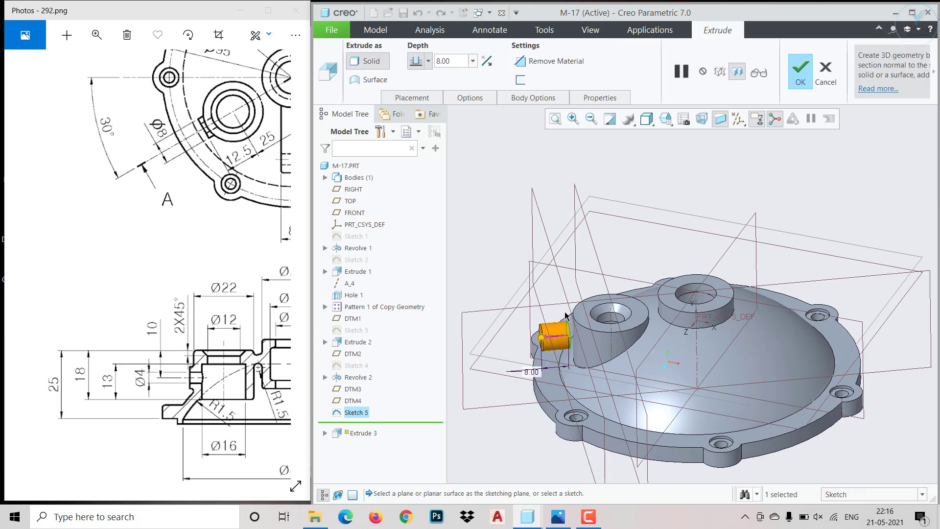
pyautogui.click(428, 61)
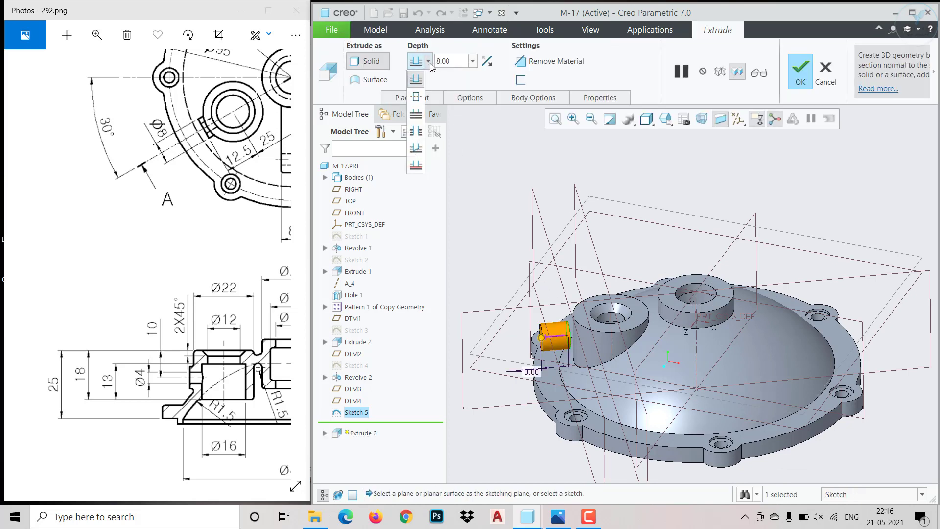
pyautogui.click(415, 166)
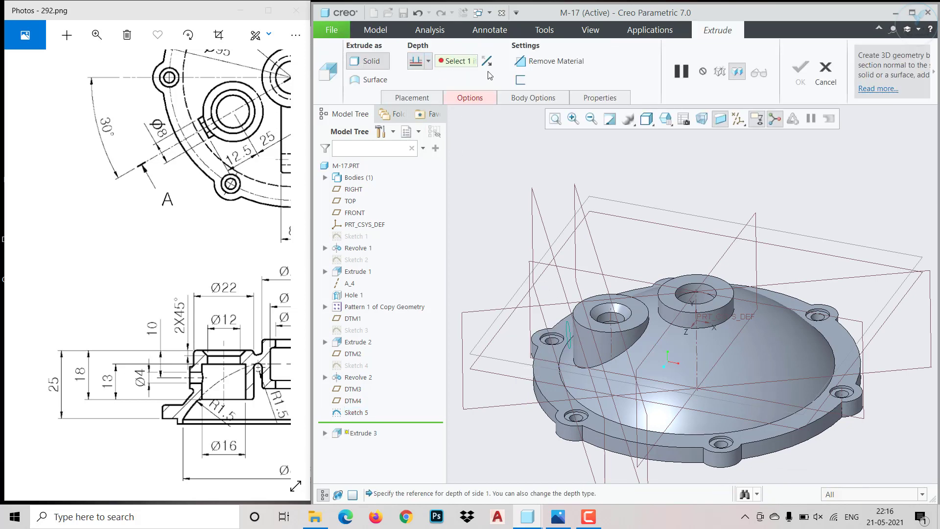
pyautogui.scroll(-3, 585, 379)
pyautogui.click(596, 309)
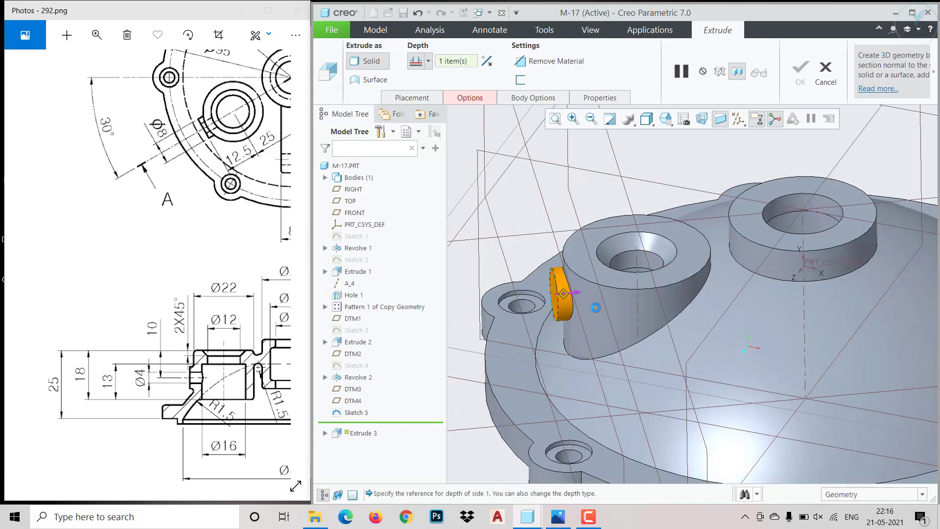
pyautogui.click(801, 72)
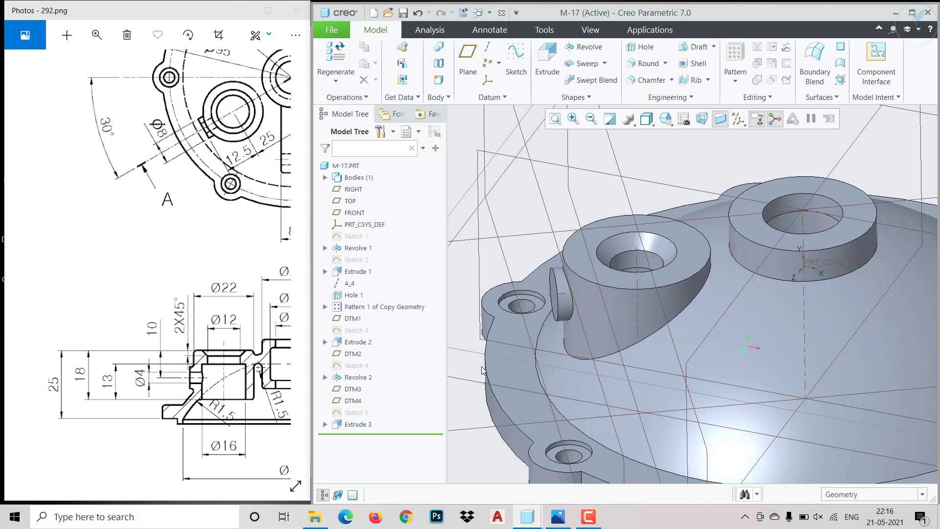
# On the side boss's end face, sketch a circle about 5.2 in diameter, concentric with the face's edge
pyautogui.scroll(-5, 559, 321)
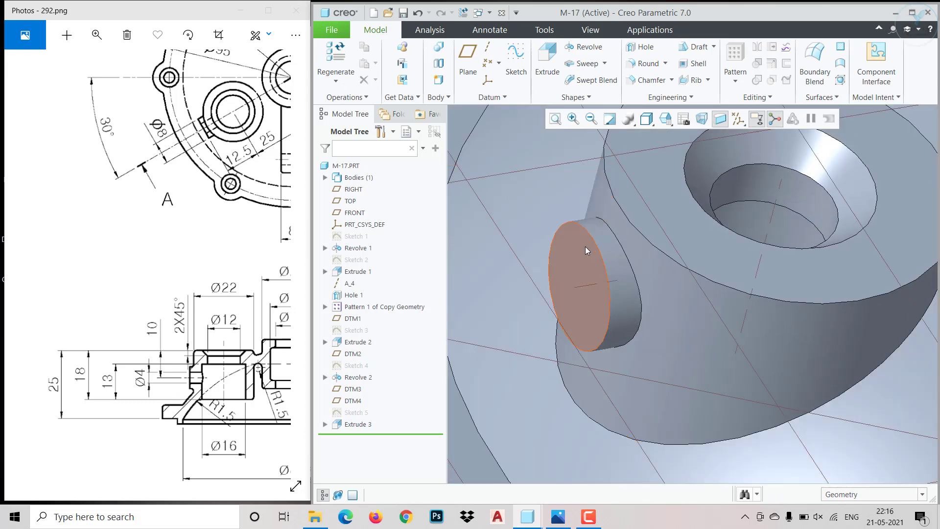
pyautogui.click(588, 250)
pyautogui.click(651, 197)
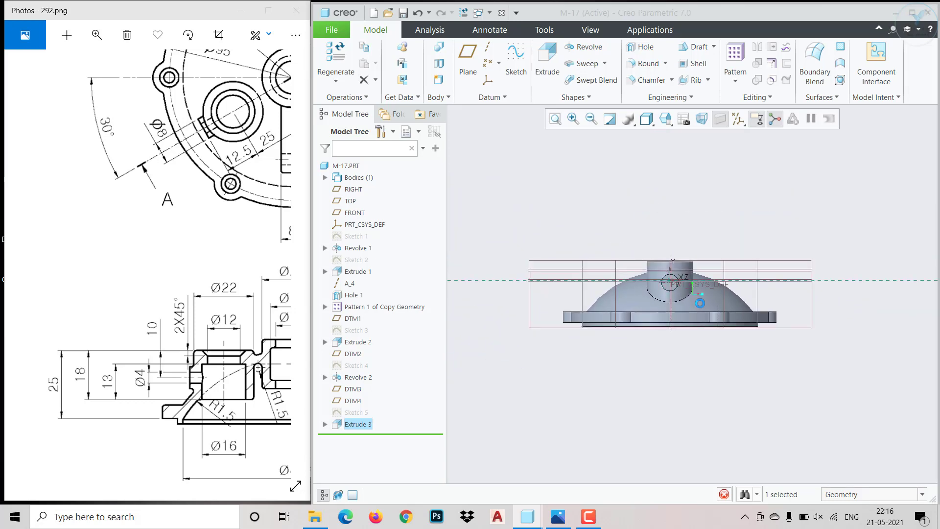
pyautogui.click(532, 80)
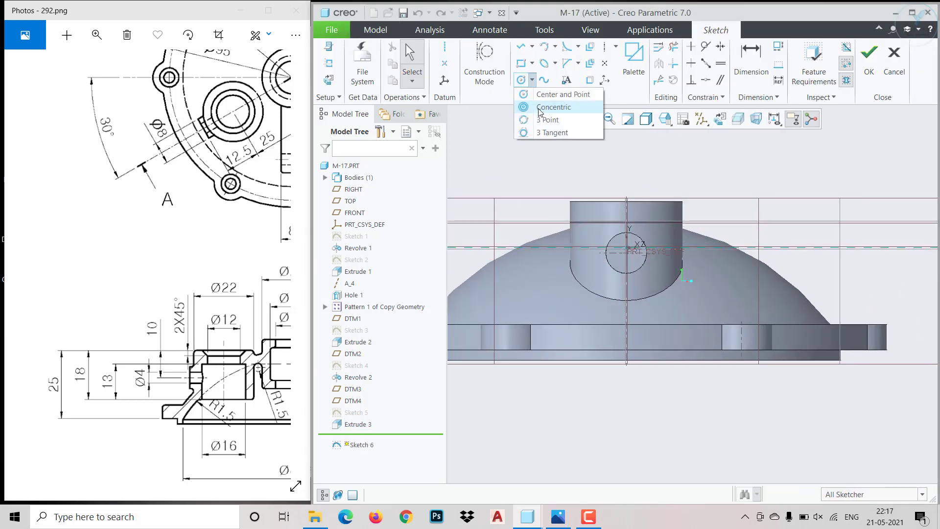
pyautogui.click(548, 110)
pyautogui.scroll(5, 672, 233)
pyautogui.click(608, 260)
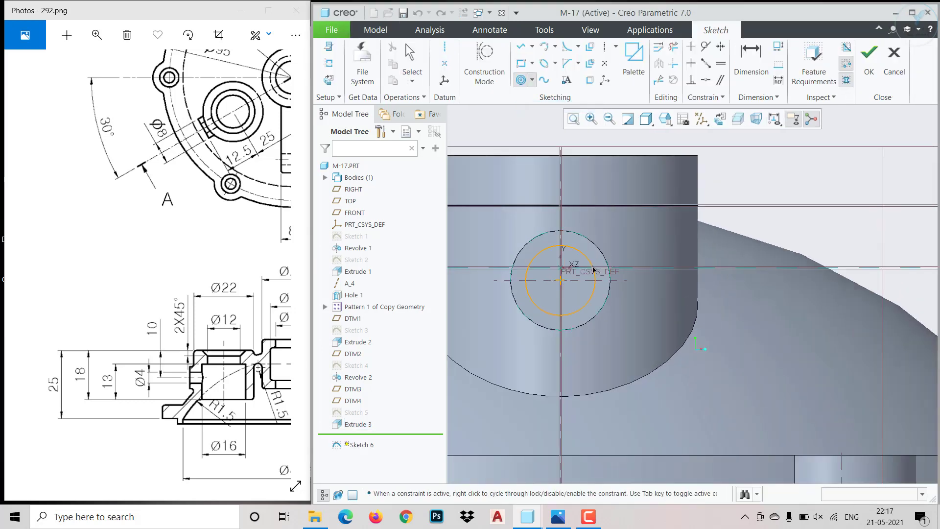
pyautogui.click(589, 265)
pyautogui.middleClick(589, 265)
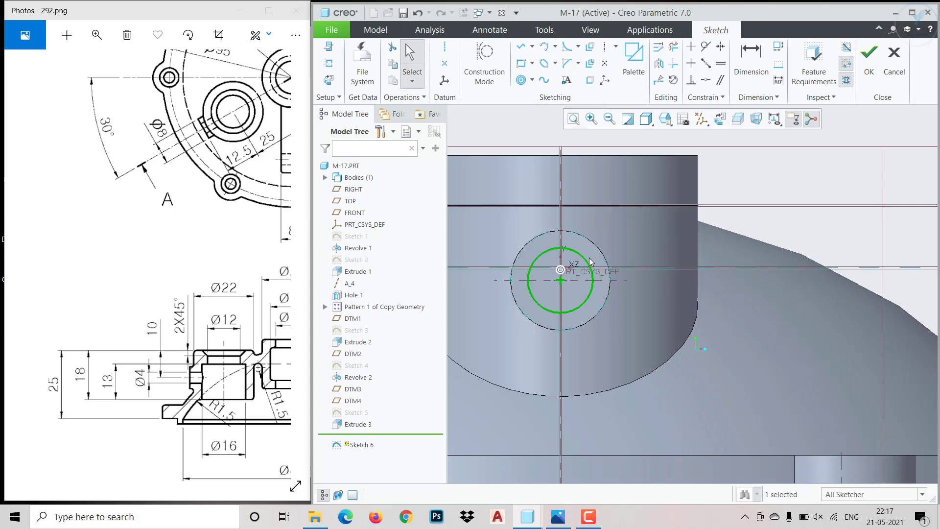
# Set the concentric circle's diameter to 4 and finish the sketch
pyautogui.click(624, 226)
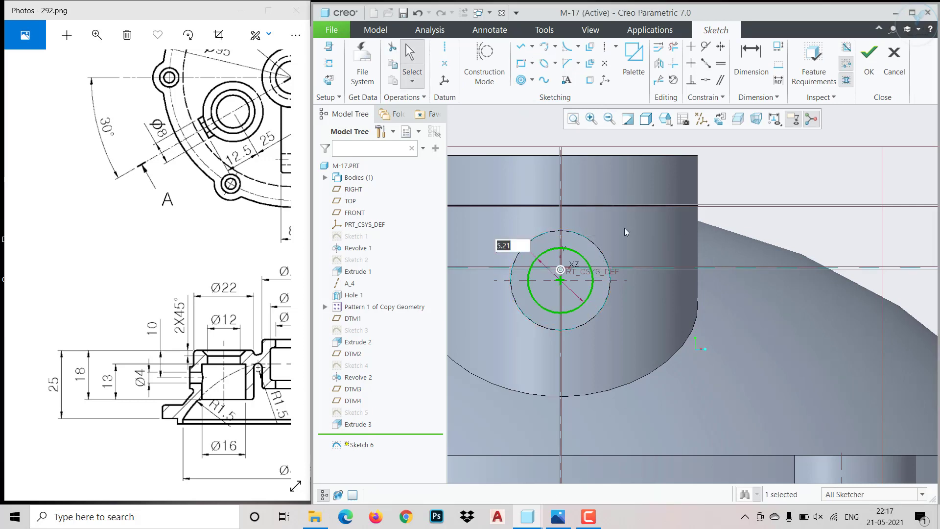
pyautogui.write('4')
pyautogui.press('Return')
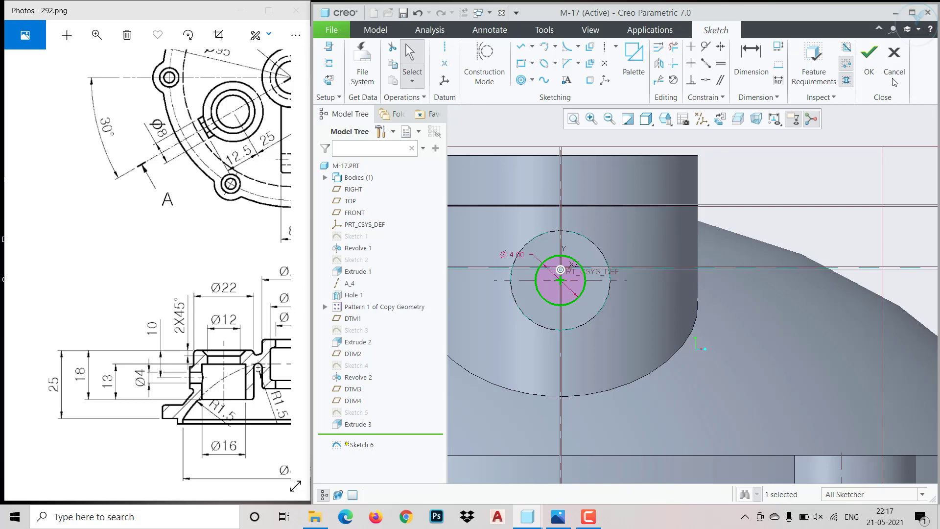
pyautogui.click(869, 54)
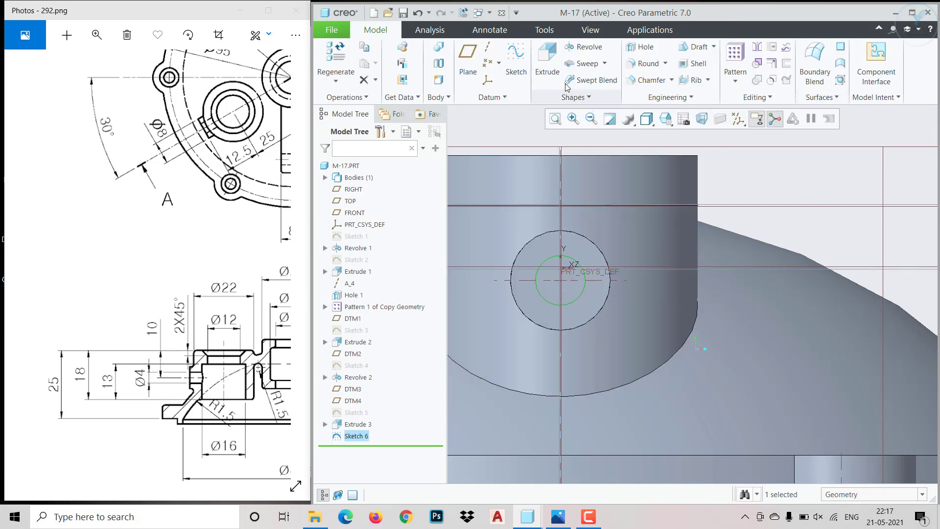
# Extrude the 4 diameter circle as a cut directed into the side boss, up to the offset boss's inner bore surface
pyautogui.click(547, 56)
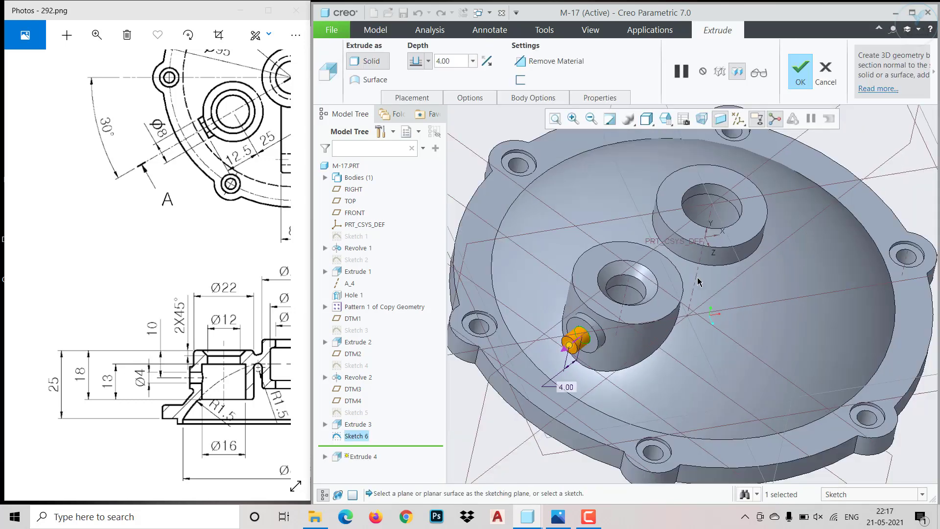
pyautogui.click(553, 60)
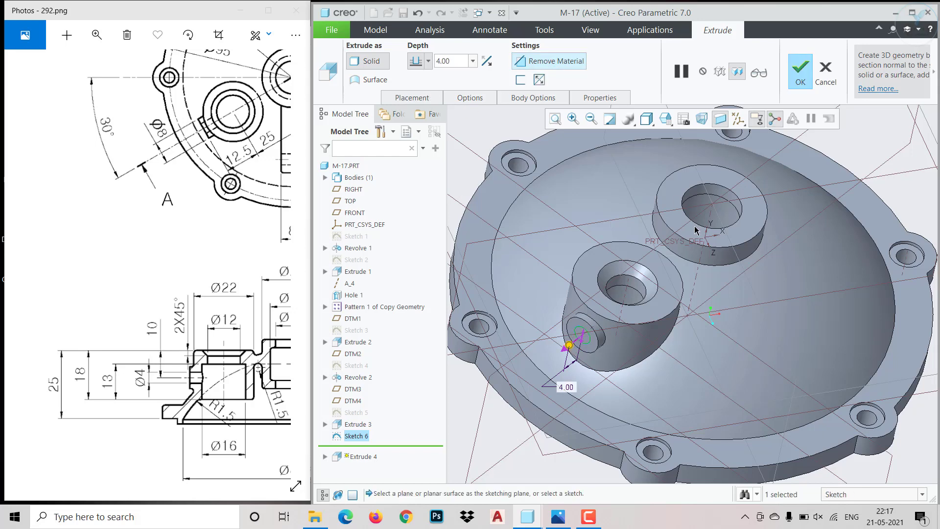
pyautogui.click(486, 61)
pyautogui.click(429, 61)
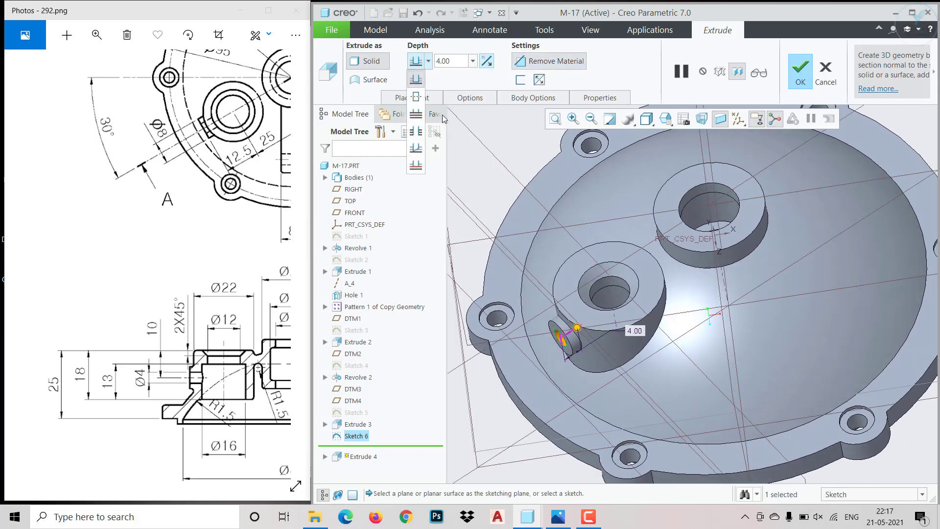
pyautogui.click(416, 165)
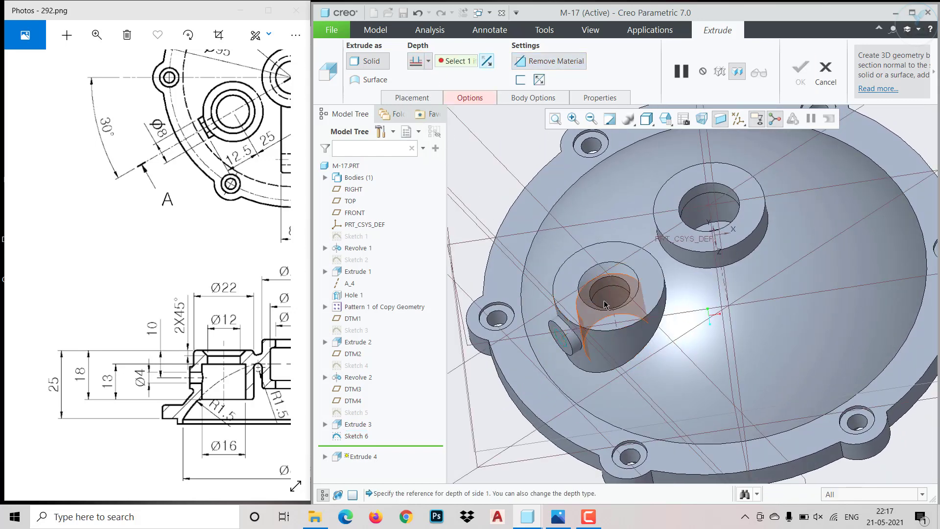
pyautogui.moveTo(604, 305); pyautogui.dragTo(755, 112, button='middle')
pyautogui.click(602, 304)
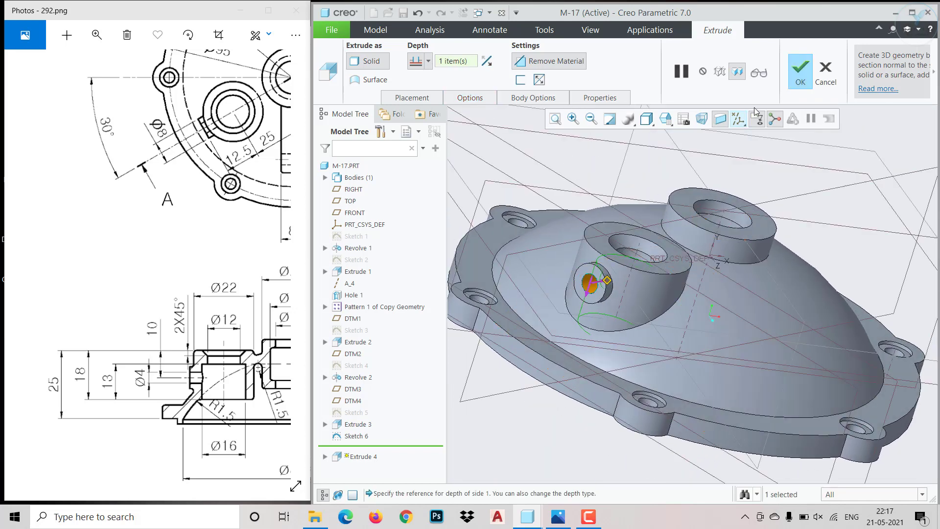
pyautogui.click(800, 72)
pyautogui.moveTo(715, 248)
pyautogui.mouseDown(button='middle')
pyautogui.moveTo(730, 221)
pyautogui.moveTo(752, 235)
pyautogui.moveTo(749, 227)
pyautogui.moveTo(685, 299)
pyautogui.moveTo(741, 275)
pyautogui.mouseUp(button='middle')
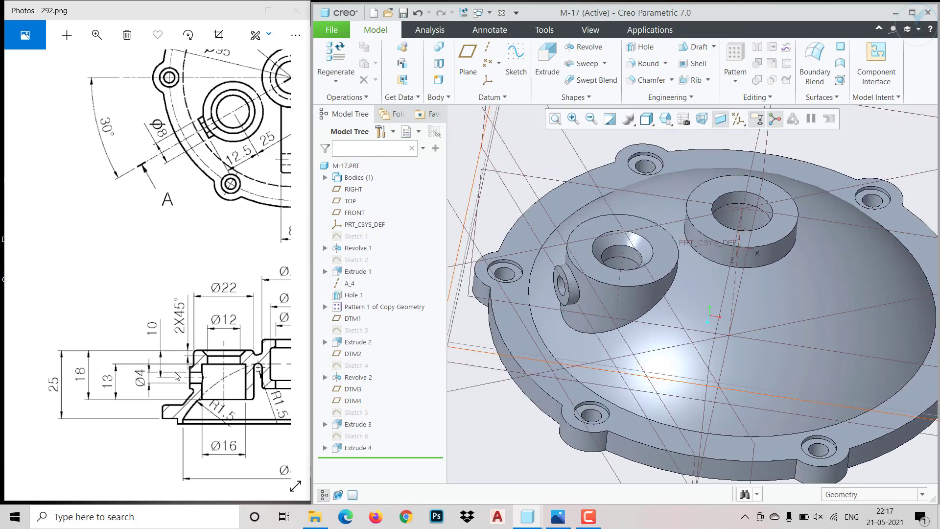
# Hide the datum planes DTM1, DTM2, DTM3 and DTM4
pyautogui.moveTo(212, 367); pyautogui.dragTo(97, 386)
pyautogui.moveTo(245, 260)
pyautogui.mouseDown()
pyautogui.moveTo(193, 350)
pyautogui.moveTo(206, 387)
pyautogui.mouseUp()
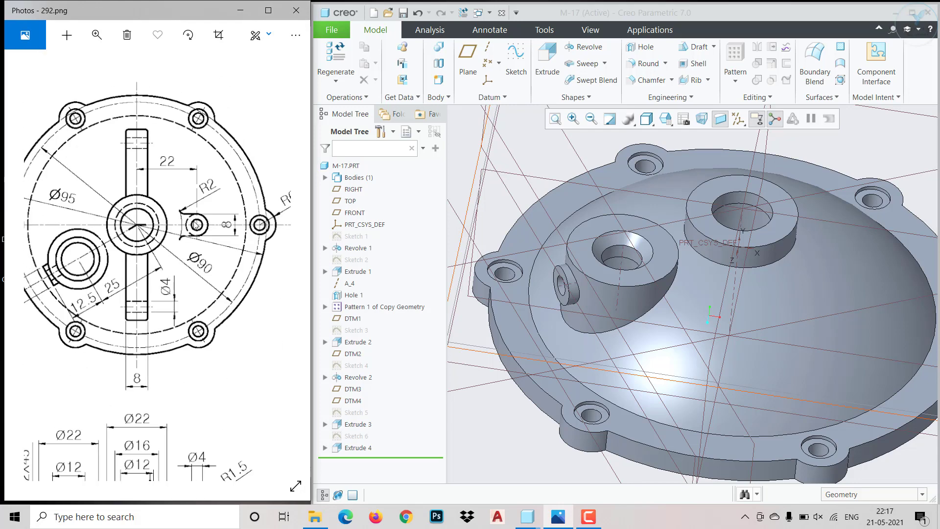
pyautogui.scroll(3, 762, 272)
pyautogui.moveTo(760, 273); pyautogui.dragTo(754, 305, button='middle')
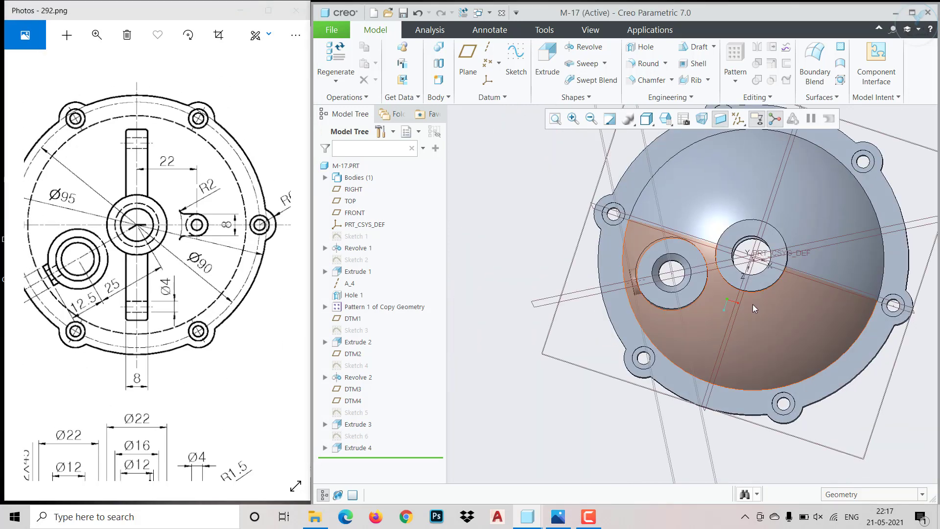
pyautogui.click(353, 347)
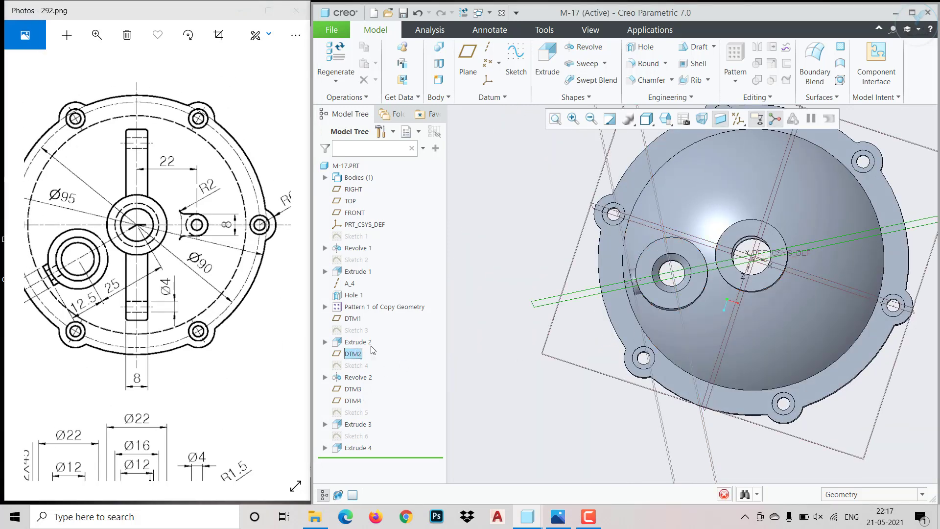
pyautogui.click(387, 319)
pyautogui.click(353, 322)
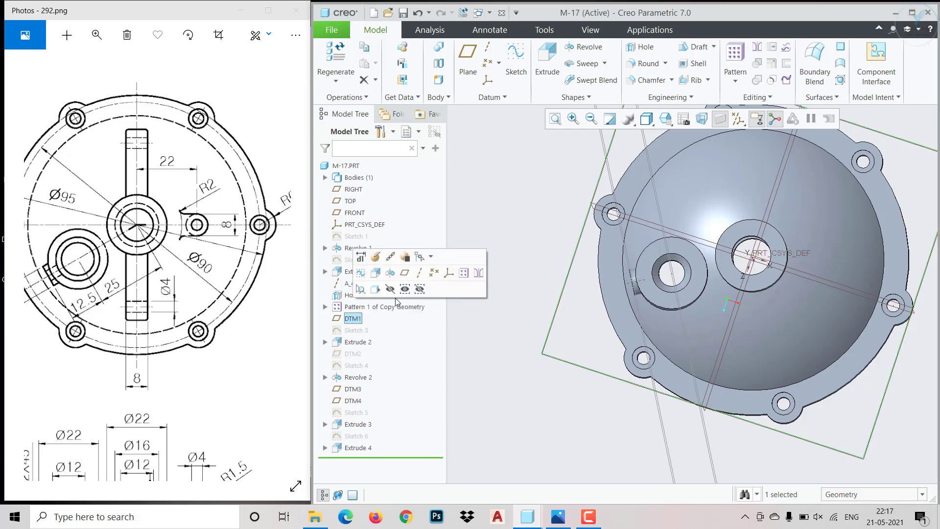
pyautogui.click(387, 284)
pyautogui.click(356, 392)
pyautogui.click(388, 352)
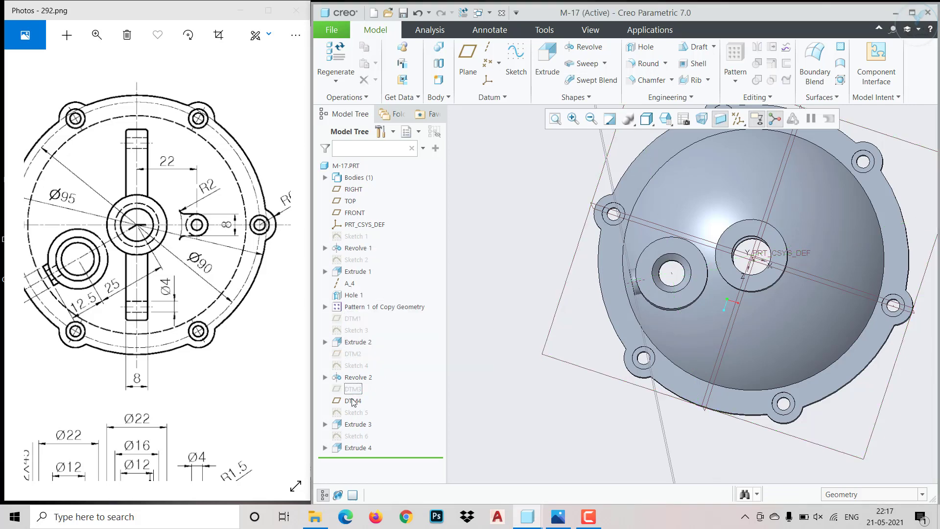
pyautogui.click(354, 401)
pyautogui.click(388, 365)
# Examine the drawing's front view and shaded picture for the shape and dimensions of the ribs beside the central boss
pyautogui.scroll(-2, 668, 382)
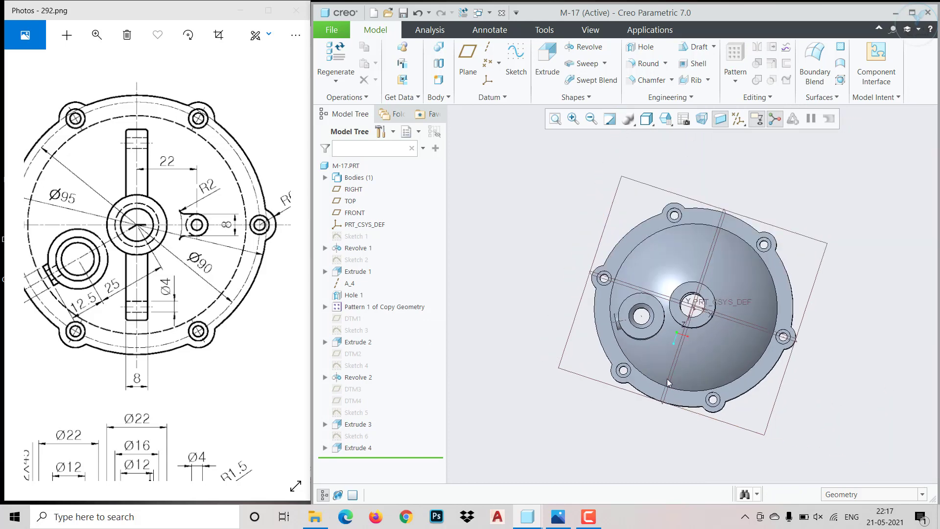
pyautogui.moveTo(777, 392); pyautogui.dragTo(749, 338, button='middle')
pyautogui.moveTo(209, 327); pyautogui.dragTo(66, 318)
pyautogui.moveTo(212, 310); pyautogui.dragTo(54, 231)
pyautogui.moveTo(272, 336); pyautogui.dragTo(99, 245)
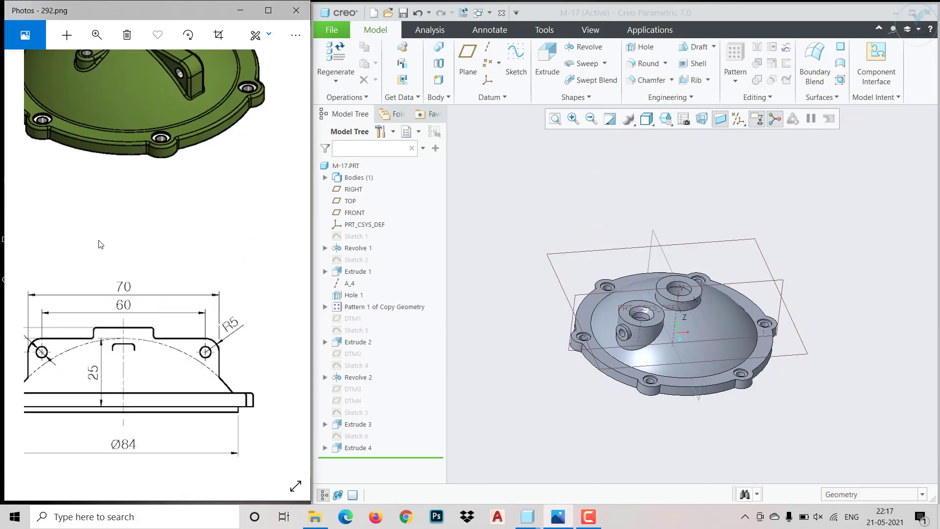
pyautogui.moveTo(132, 358); pyautogui.dragTo(181, 323)
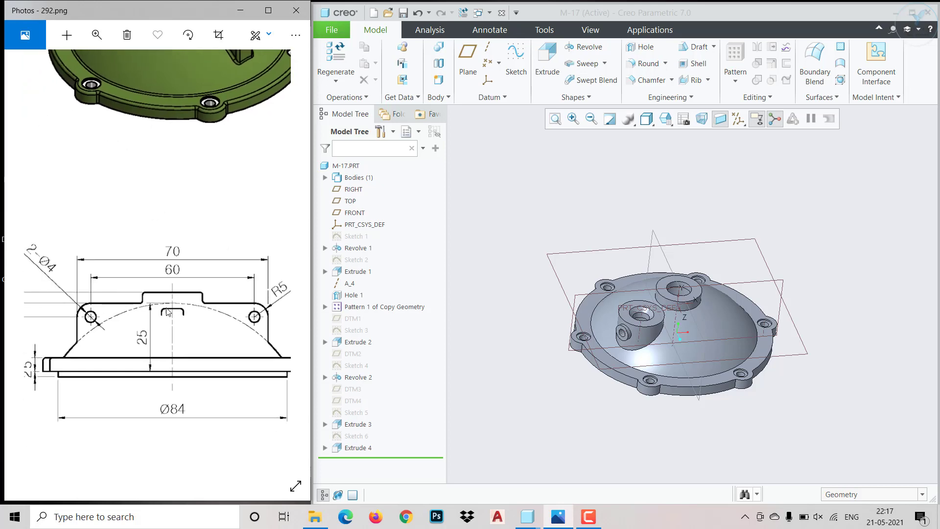
pyautogui.moveTo(121, 330); pyautogui.dragTo(113, 412)
pyautogui.moveTo(239, 198); pyautogui.dragTo(217, 278)
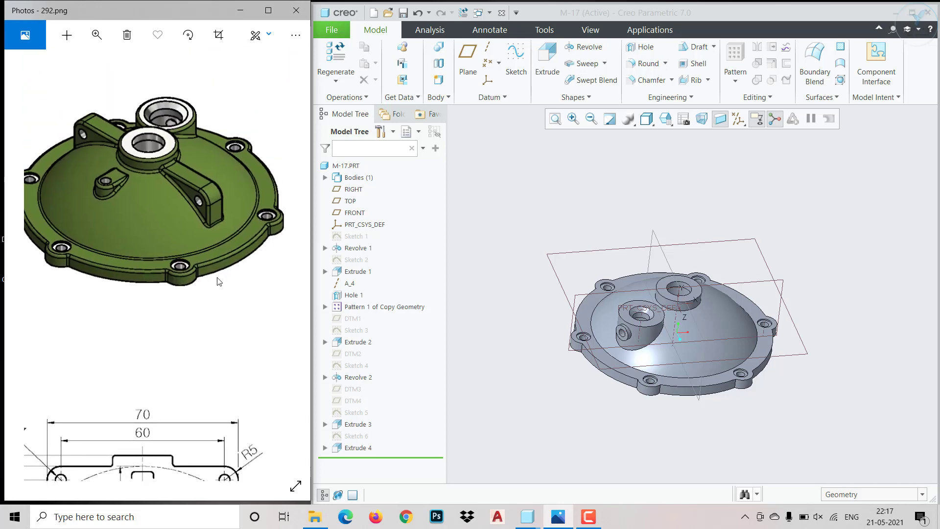
# Create a datum plane offset 23 from the flange's bottom face, towards the top of the dome
pyautogui.moveTo(102, 327); pyautogui.dragTo(300, 302)
pyautogui.moveTo(98, 392)
pyautogui.mouseDown()
pyautogui.moveTo(208, 311)
pyautogui.moveTo(118, 377)
pyautogui.mouseUp()
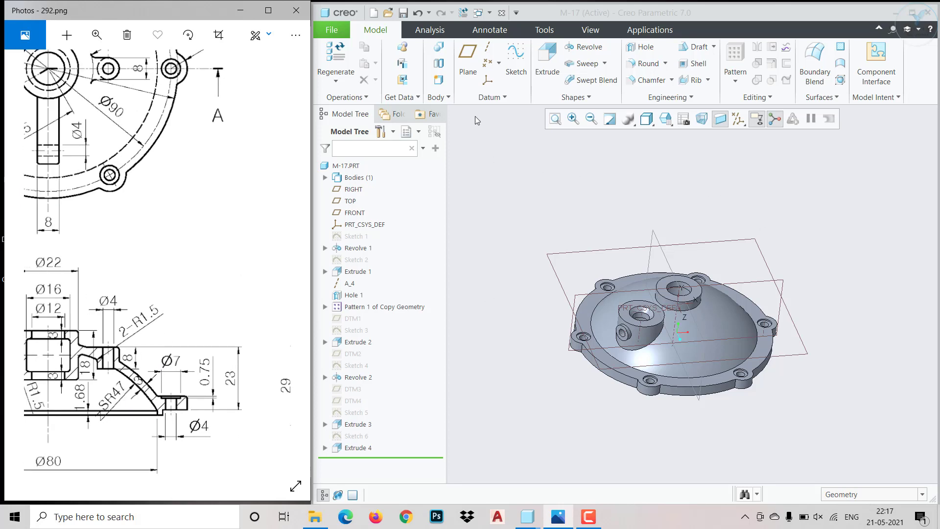
pyautogui.click(468, 56)
pyautogui.moveTo(806, 337); pyautogui.dragTo(784, 388, button='middle')
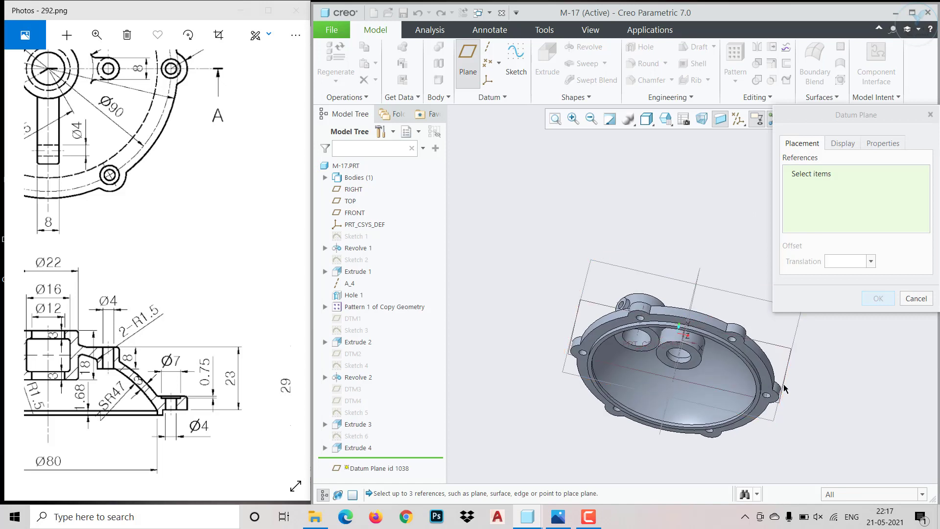
pyautogui.click(763, 387)
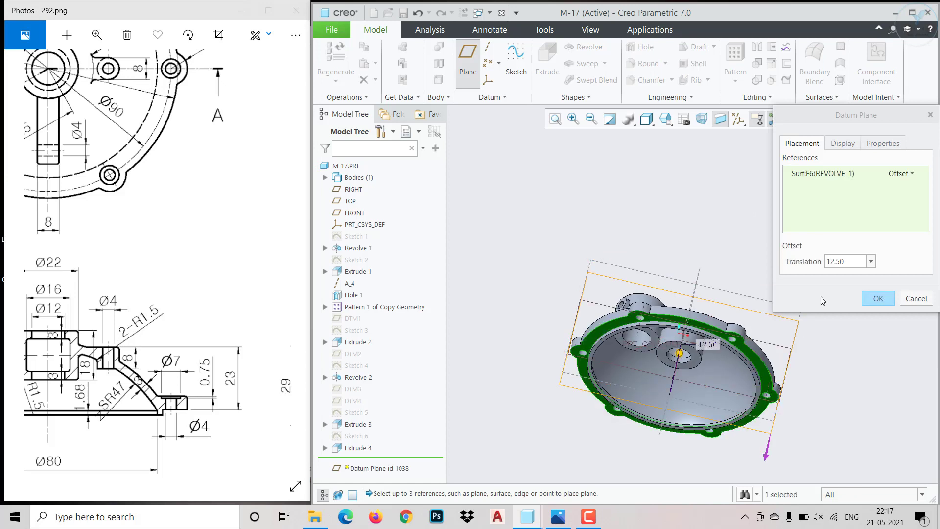
pyautogui.doubleClick(841, 264)
pyautogui.write('23')
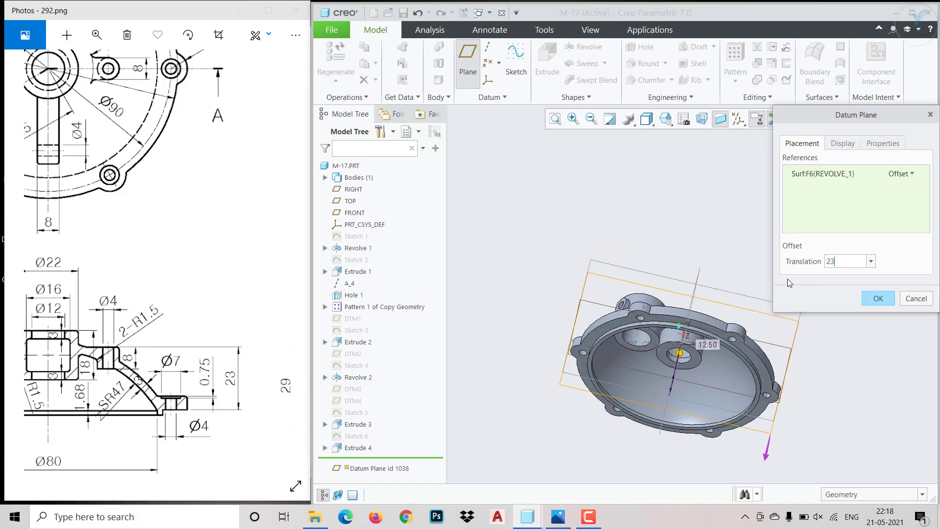
pyautogui.press('Return')
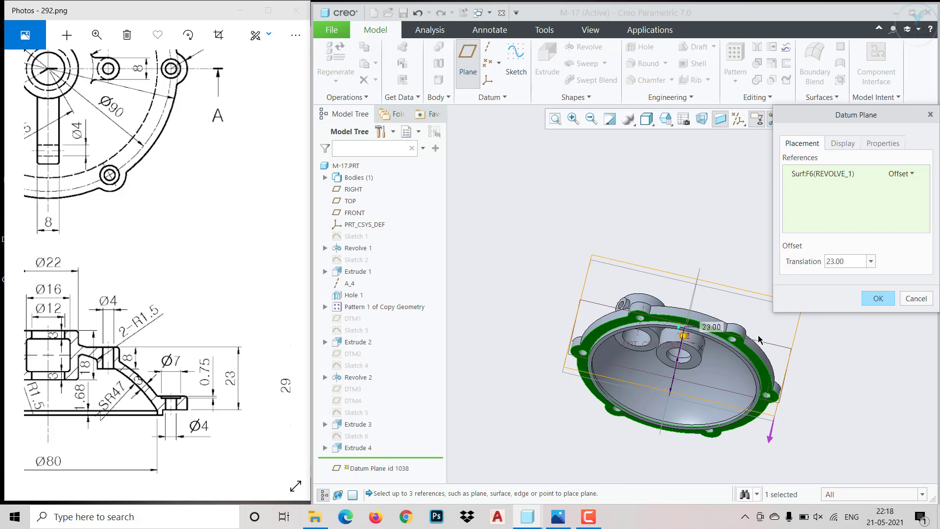
pyautogui.moveTo(760, 339); pyautogui.dragTo(761, 303, button='middle')
pyautogui.click(873, 304)
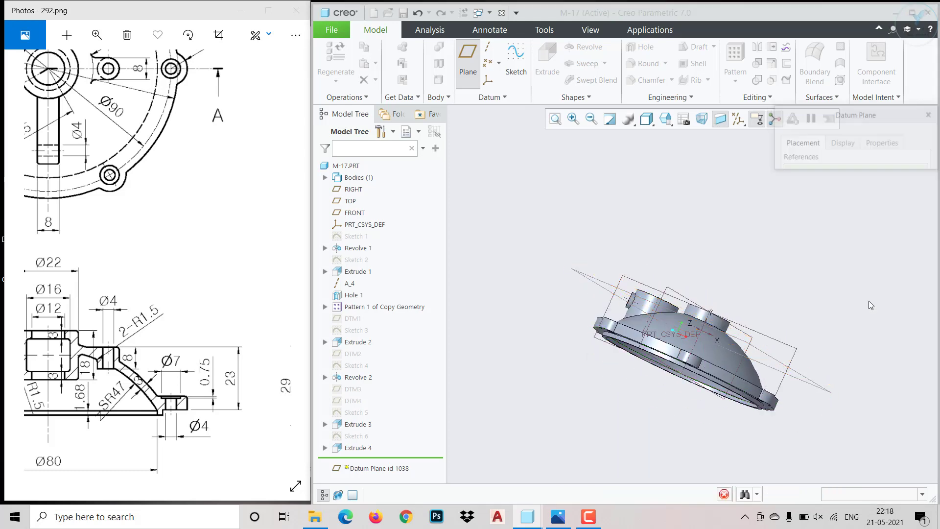
# Sketch a circle on the new offset plane, centred on the horizontal reference about 24.9 from the central boss's axis, opposite the offset boss
pyautogui.click(516, 57)
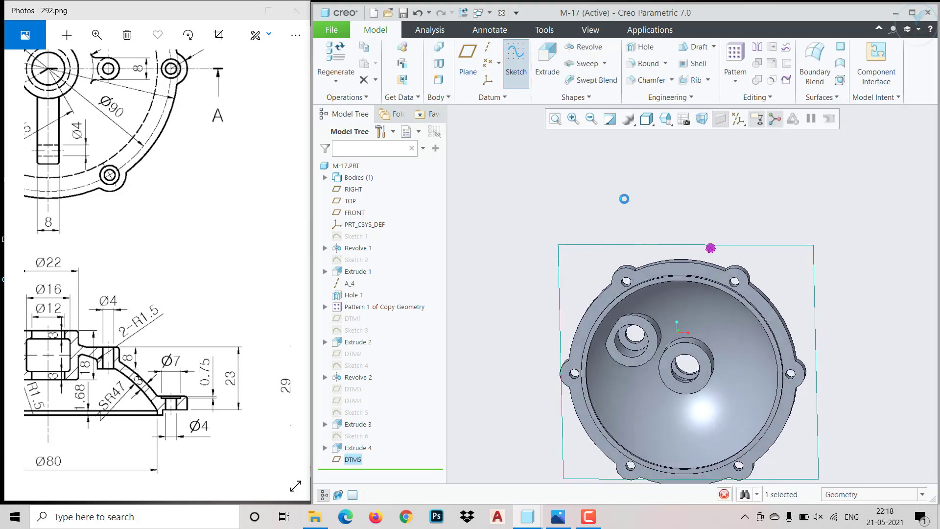
pyautogui.click(669, 121)
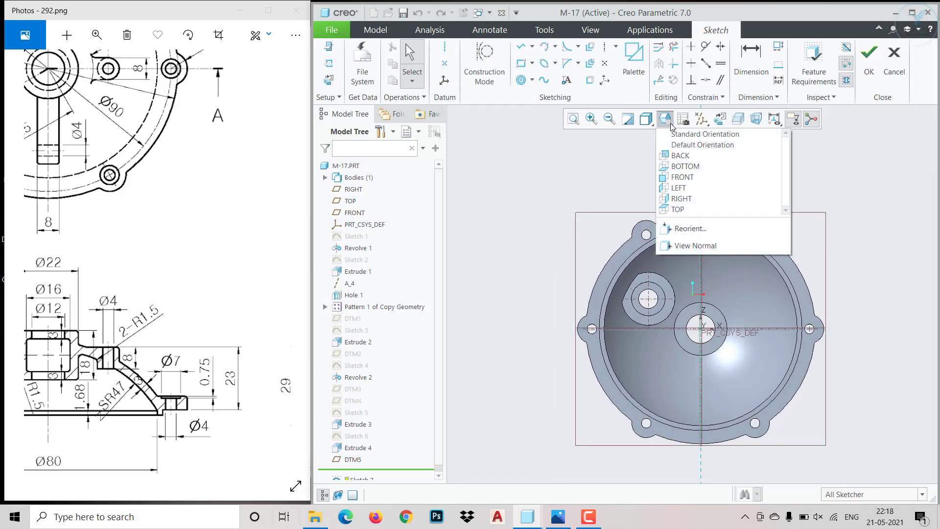
pyautogui.click(677, 210)
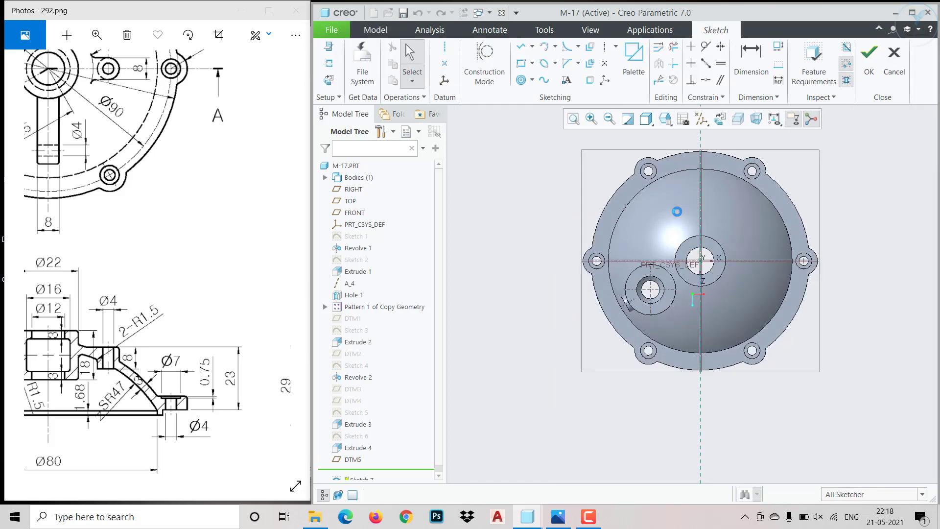
pyautogui.click(146, 234)
pyautogui.scroll(2, 147, 234)
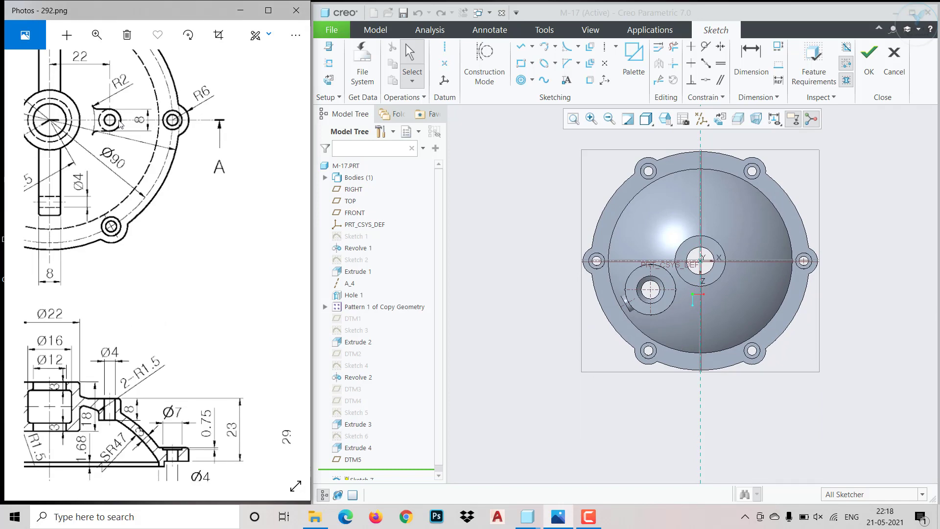
pyautogui.moveTo(147, 199); pyautogui.dragTo(161, 223)
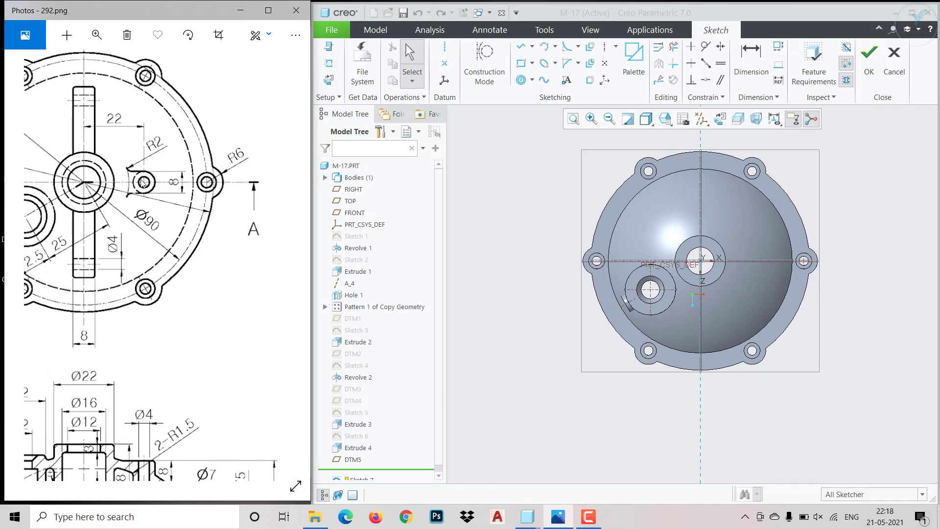
pyautogui.click(522, 80)
pyautogui.click(532, 80)
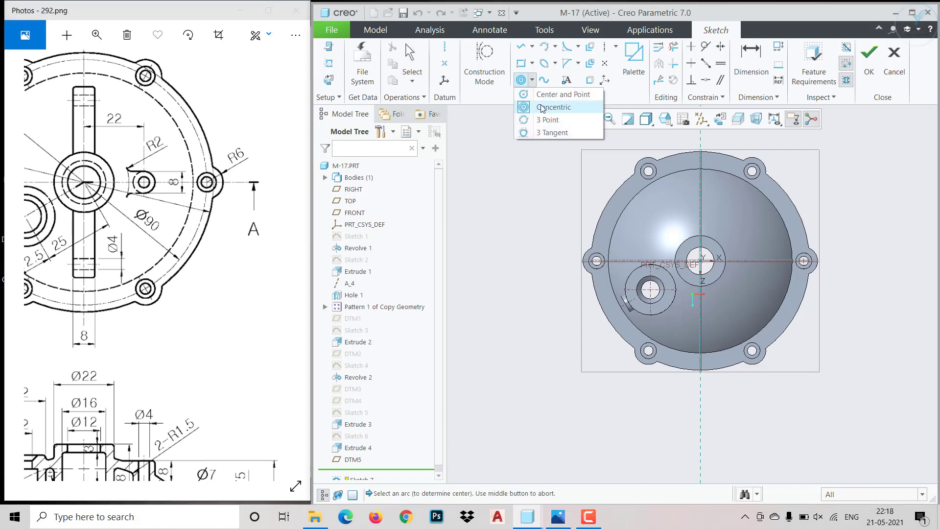
pyautogui.click(542, 95)
pyautogui.scroll(1, 756, 273)
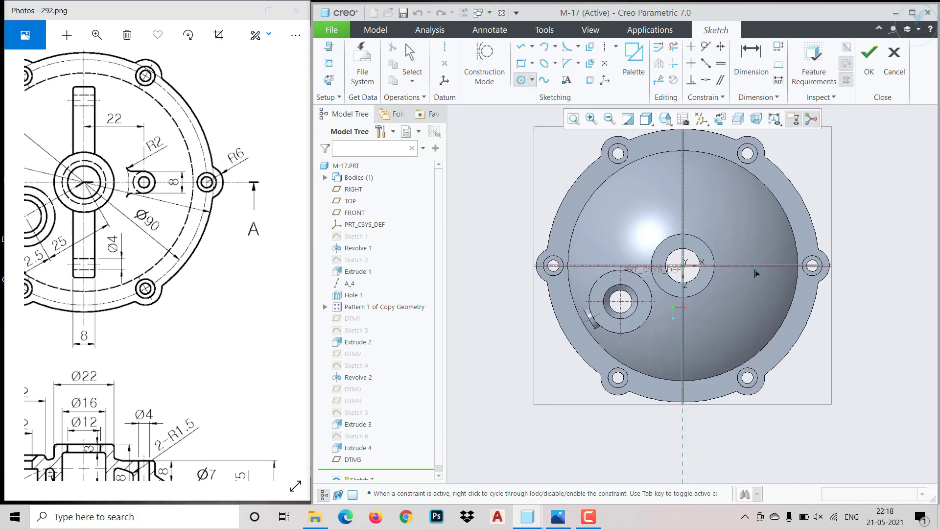
pyautogui.scroll(1, 757, 271)
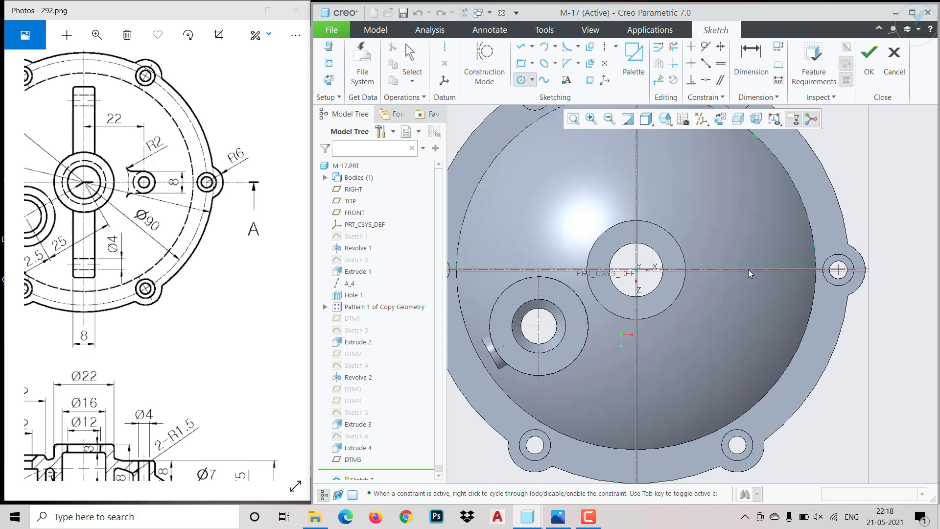
pyautogui.middleClick(774, 277)
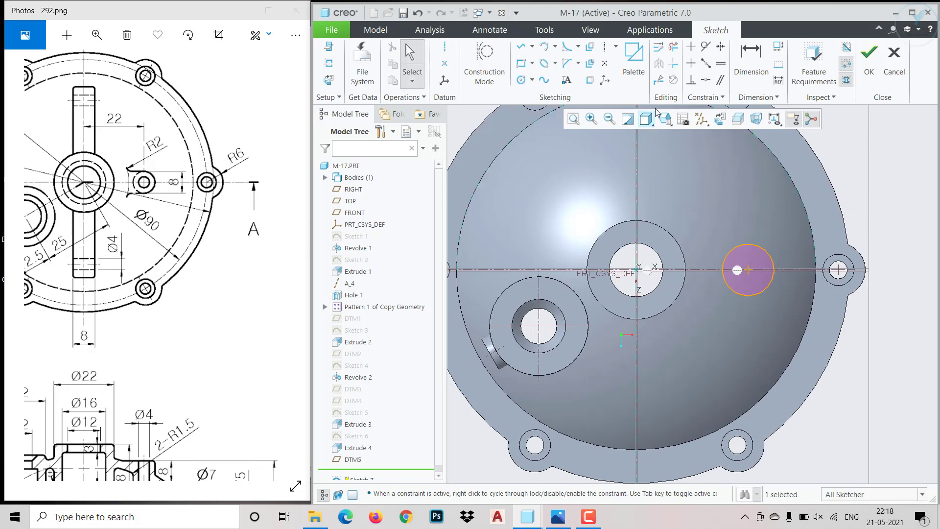
# Dimension the circle's centre from the vertical reference and set the distance to 22
pyautogui.click(751, 57)
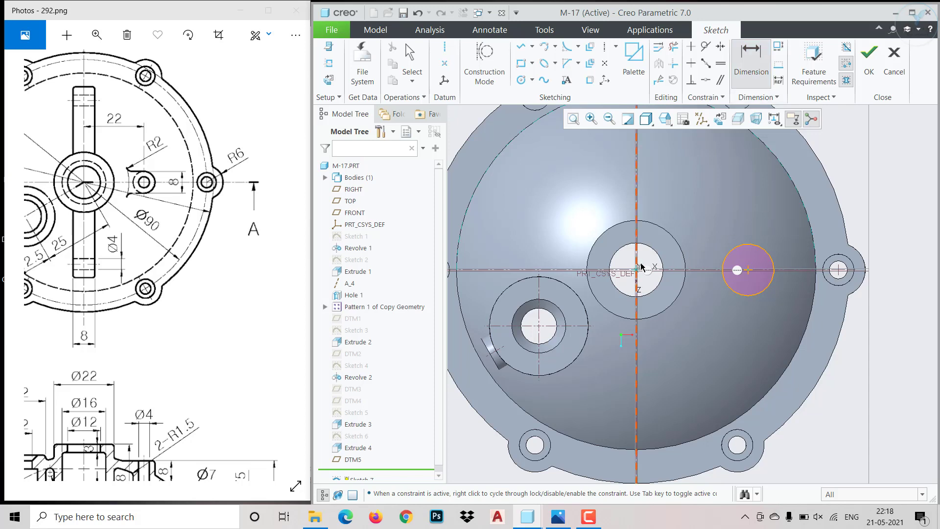
pyautogui.click(749, 270)
pyautogui.middleClick(715, 220)
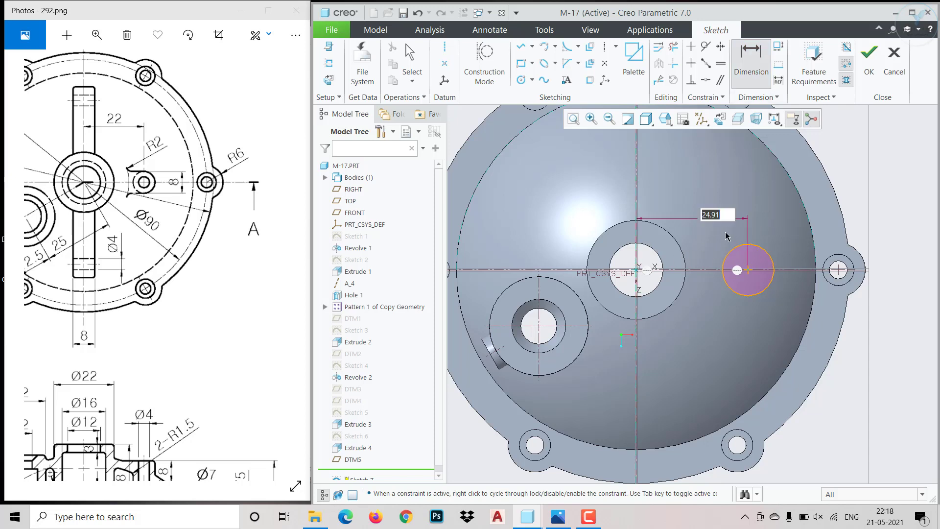
pyautogui.write('22')
pyautogui.press('Return')
pyautogui.middleClick(726, 235)
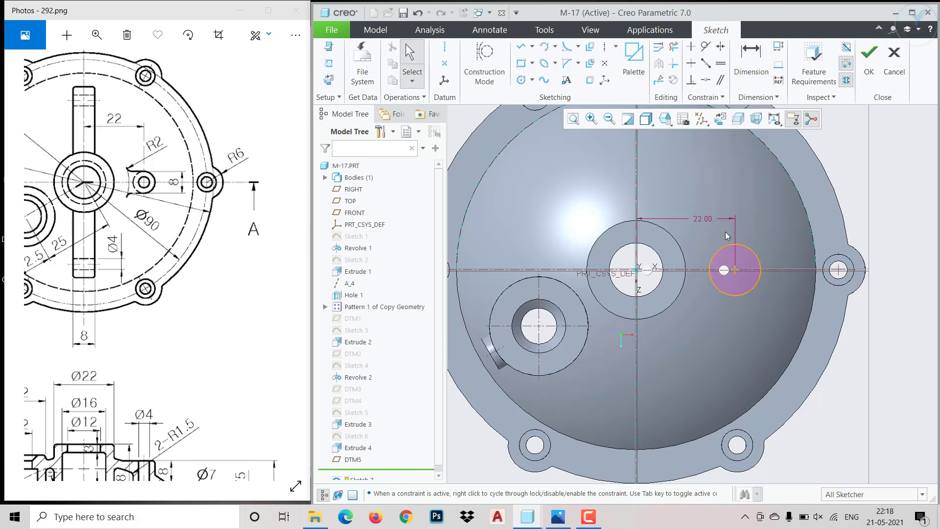
# Set the circle's diameter to 8 and finish the sketch
pyautogui.click(757, 260)
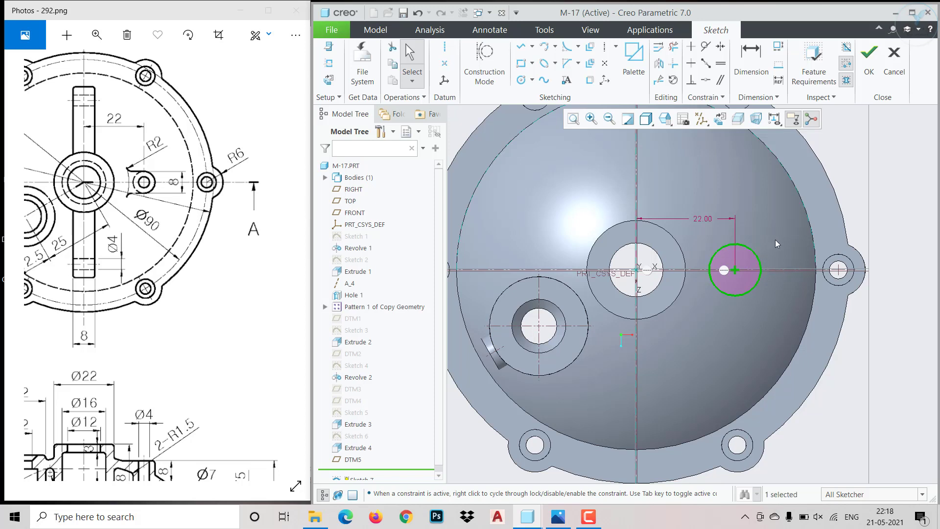
pyautogui.click(816, 217)
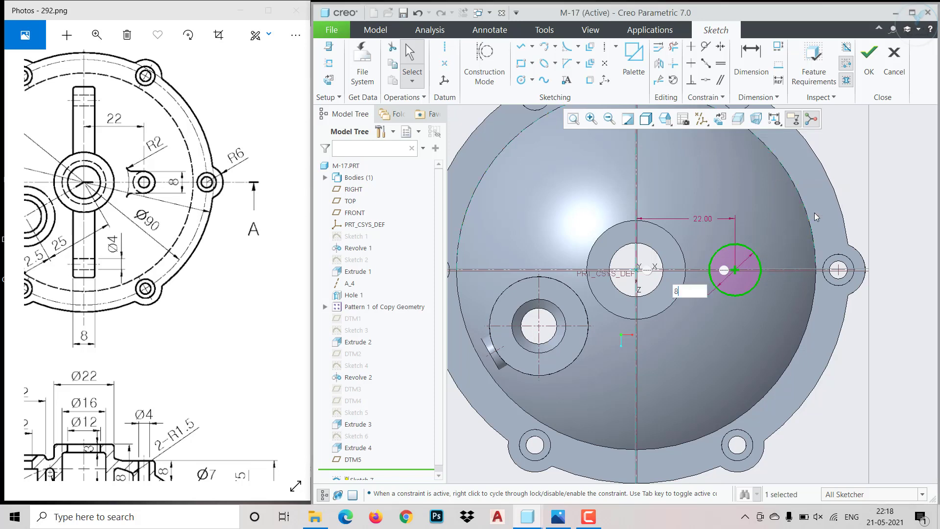
pyautogui.press('Return')
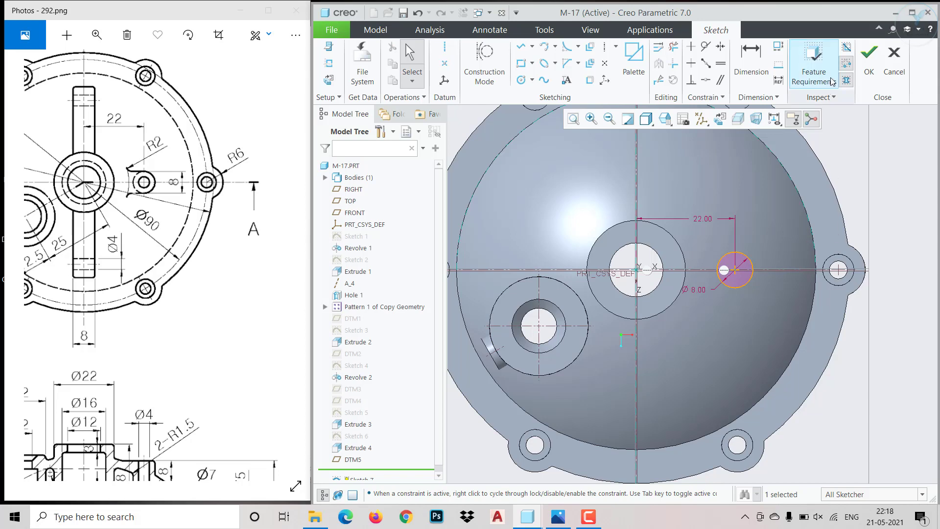
pyautogui.click(870, 54)
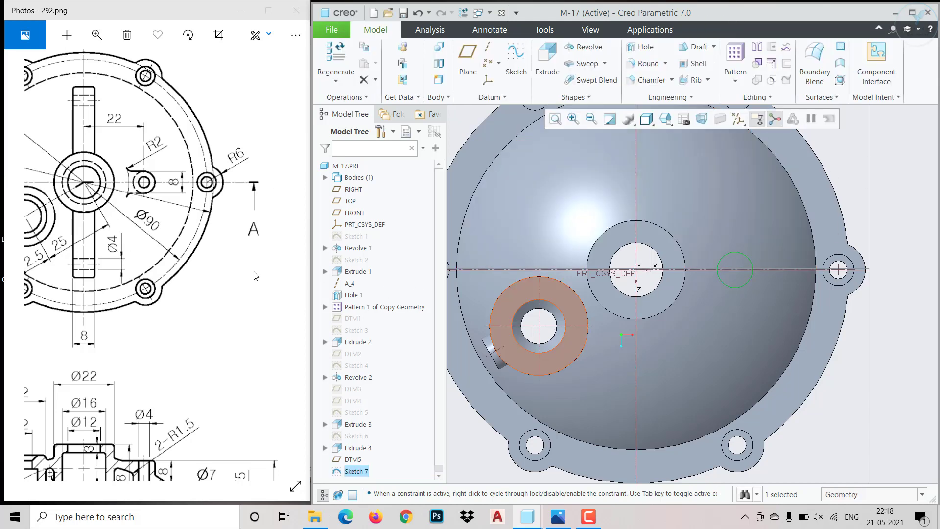
# Examine the drawing's section A-A and shaded picture for the small boss's height and its shape towards the central boss
pyautogui.moveTo(202, 275); pyautogui.dragTo(75, 224)
pyautogui.moveTo(39, 386); pyautogui.dragTo(154, 284)
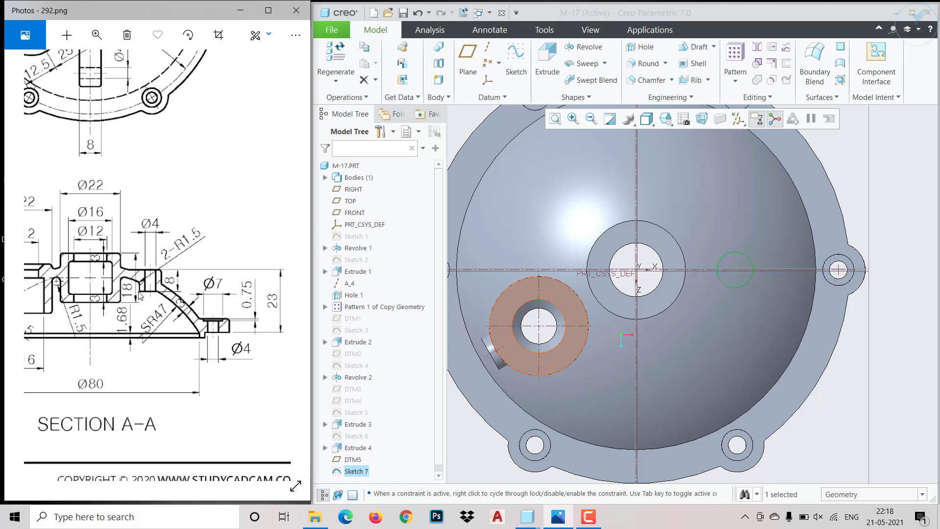
pyautogui.moveTo(195, 326); pyautogui.dragTo(93, 331)
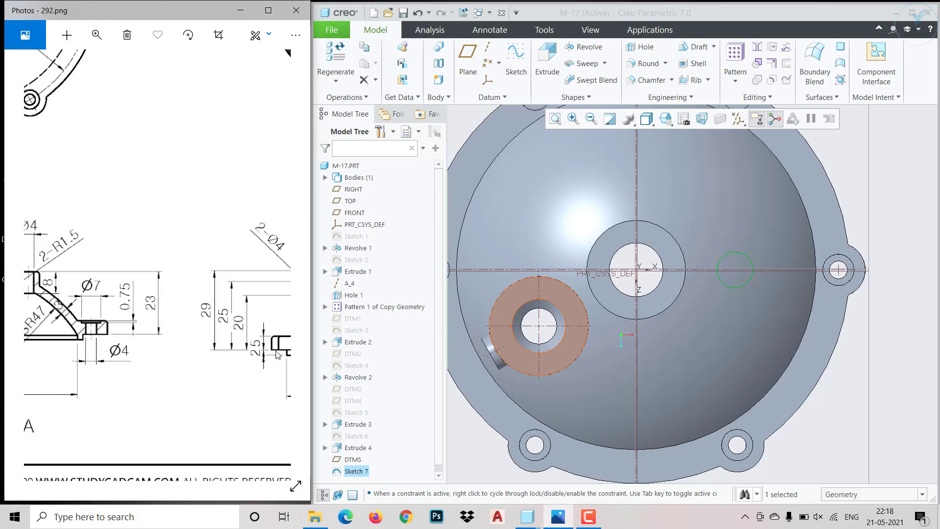
pyautogui.moveTo(210, 350); pyautogui.dragTo(61, 344)
pyautogui.moveTo(208, 178); pyautogui.dragTo(193, 338)
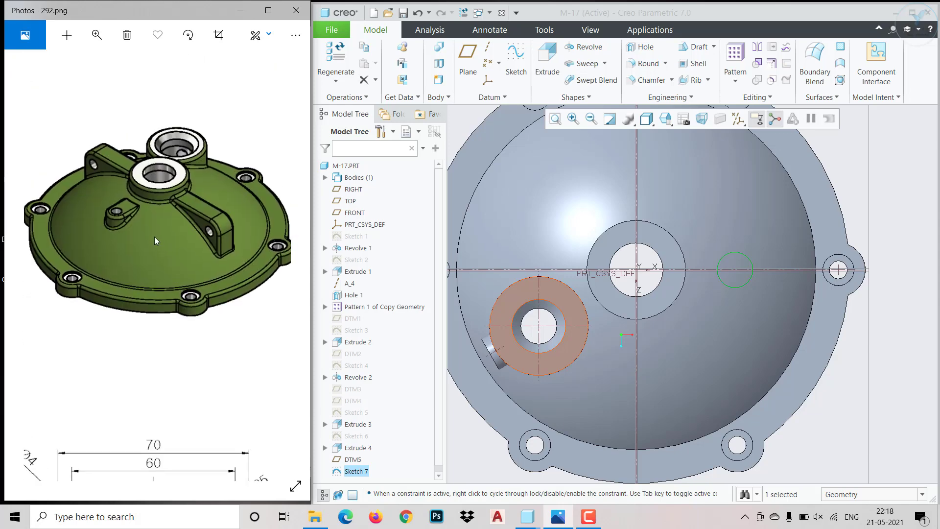
pyautogui.scroll(1, 716, 248)
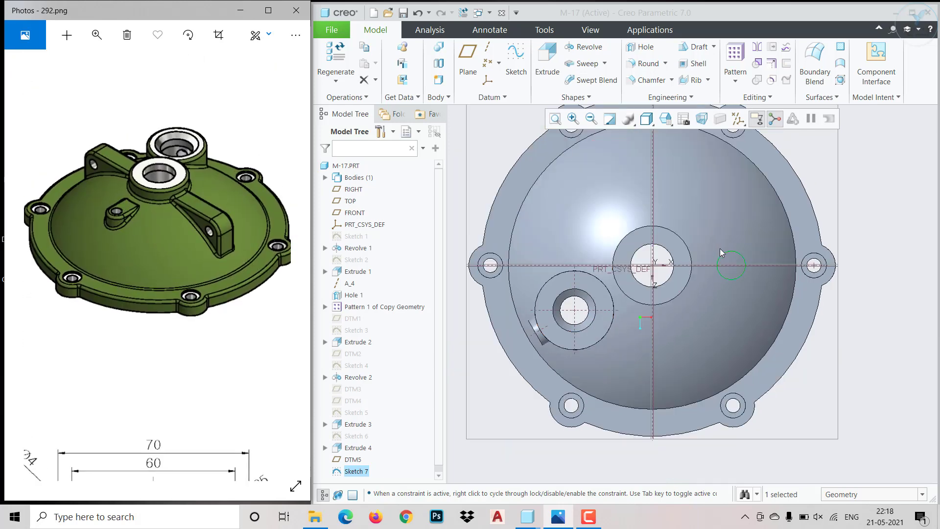
pyautogui.scroll(-2, 747, 254)
pyautogui.scroll(-2, 746, 253)
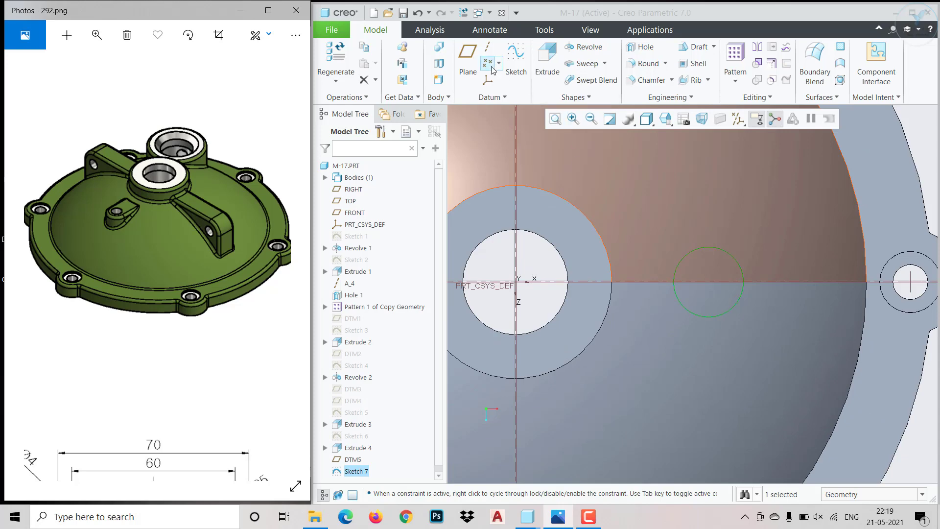
# Reopen the 8 diameter circle's sketch for editing, seen from the top of the cover
pyautogui.click(516, 62)
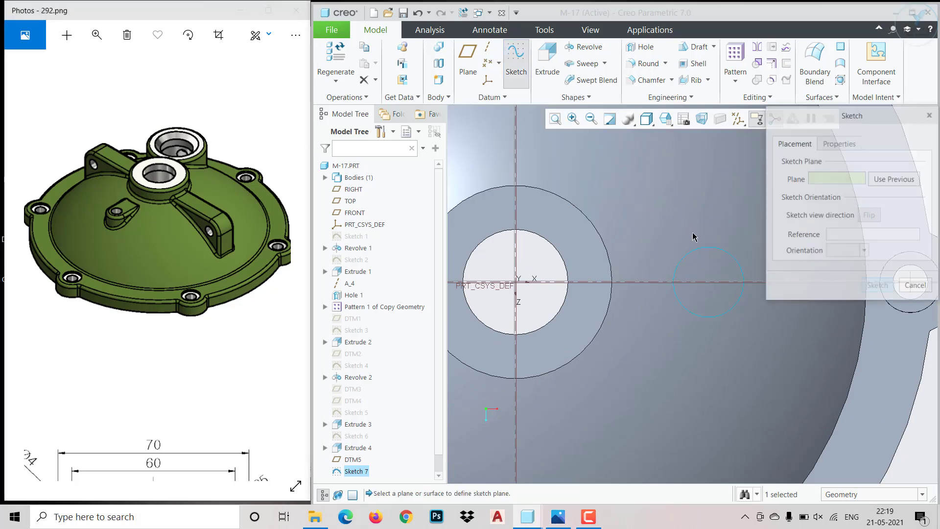
pyautogui.click(917, 287)
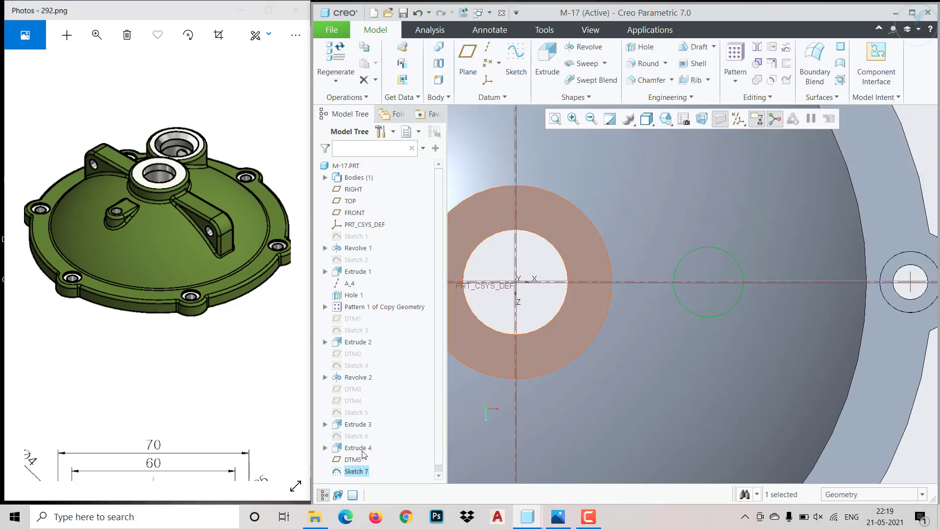
pyautogui.rightClick(357, 471)
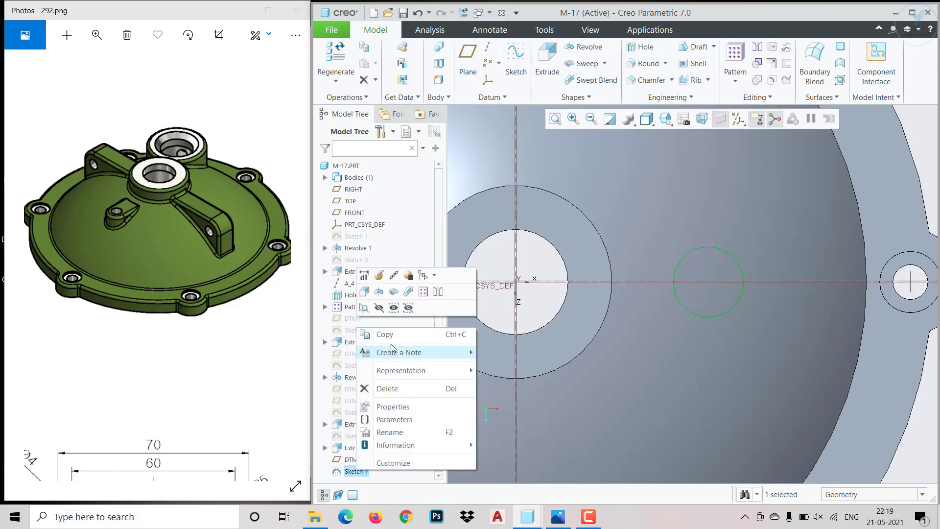
pyautogui.click(379, 273)
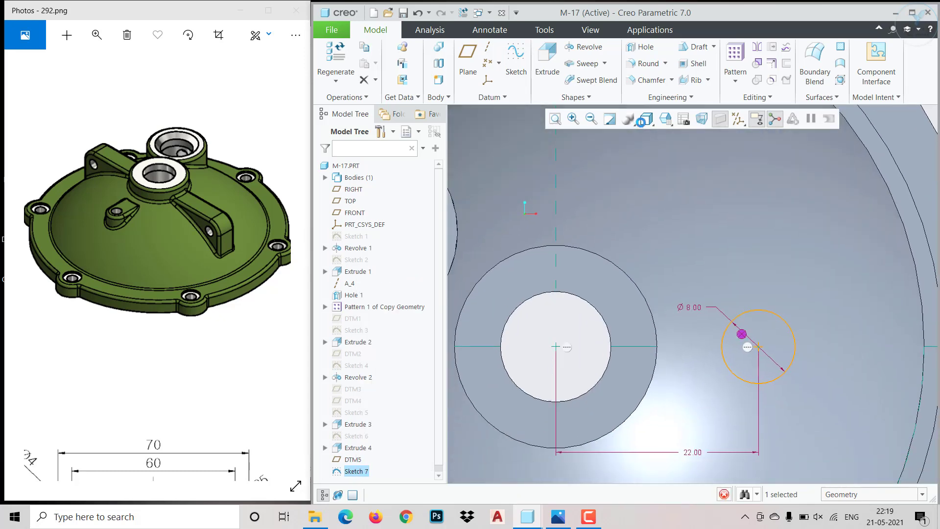
pyautogui.click(649, 121)
pyautogui.click(671, 122)
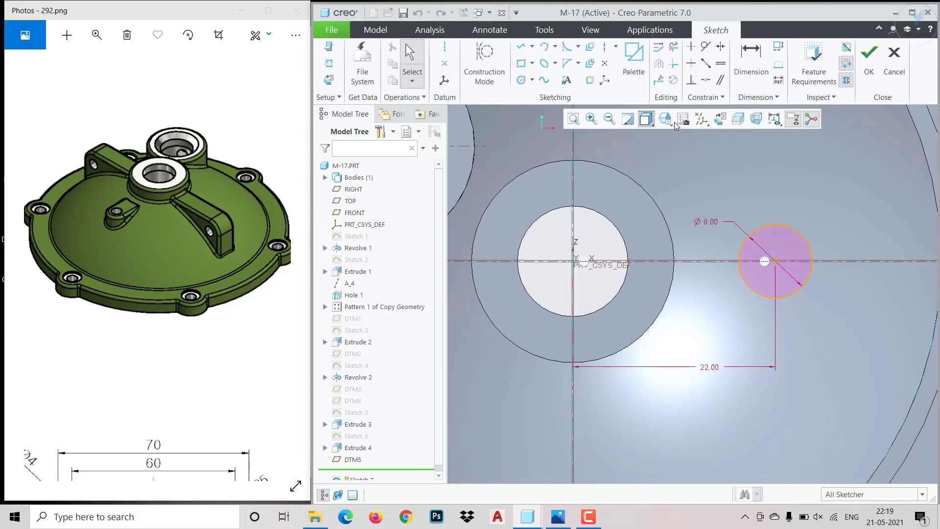
pyautogui.click(670, 122)
pyautogui.click(678, 209)
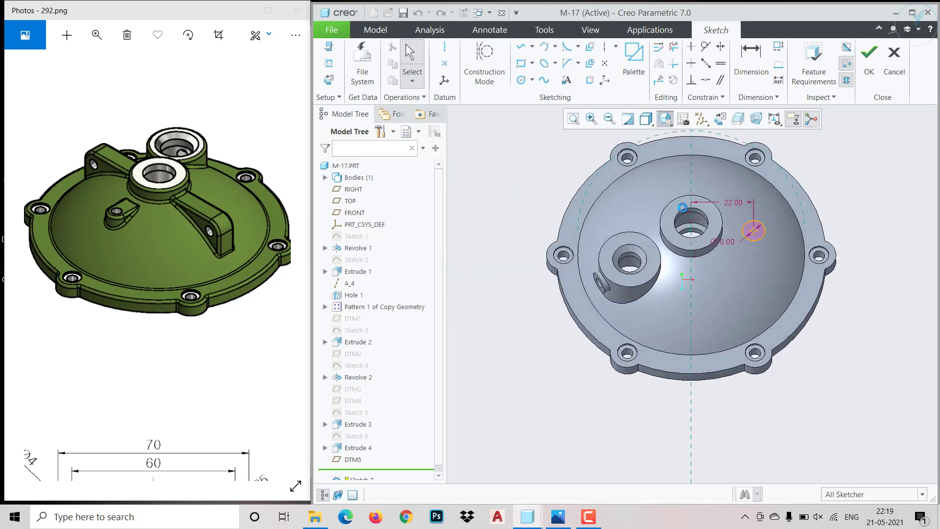
# Draw two horizontal lines from the circle's top and bottom to the central boss's outer edge, and trim away the circle's inner half
pyautogui.scroll(-5, 740, 269)
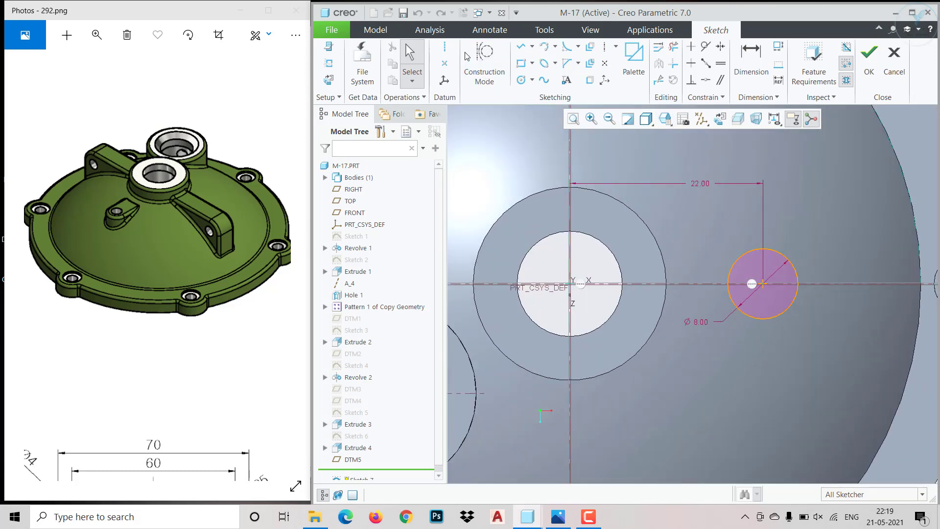
pyautogui.click(518, 51)
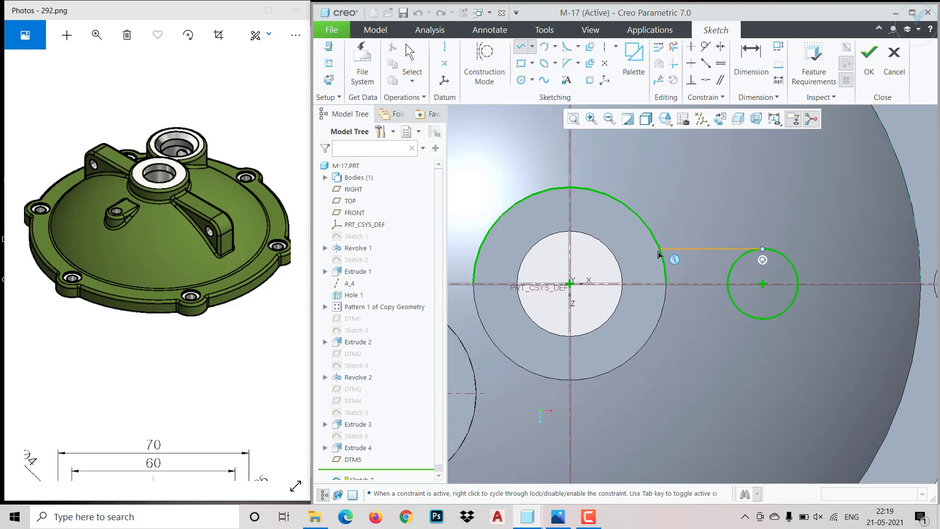
pyautogui.click(660, 255)
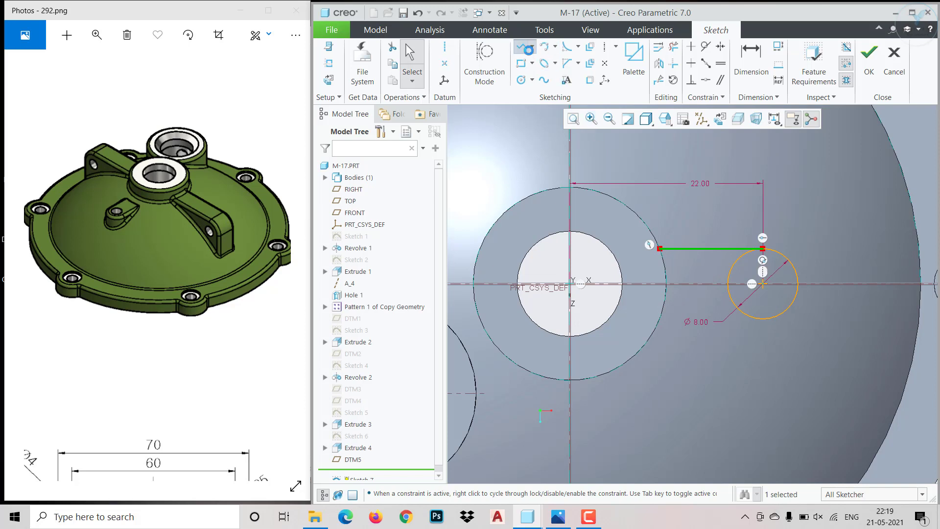
pyautogui.click(762, 319)
pyautogui.click(667, 321)
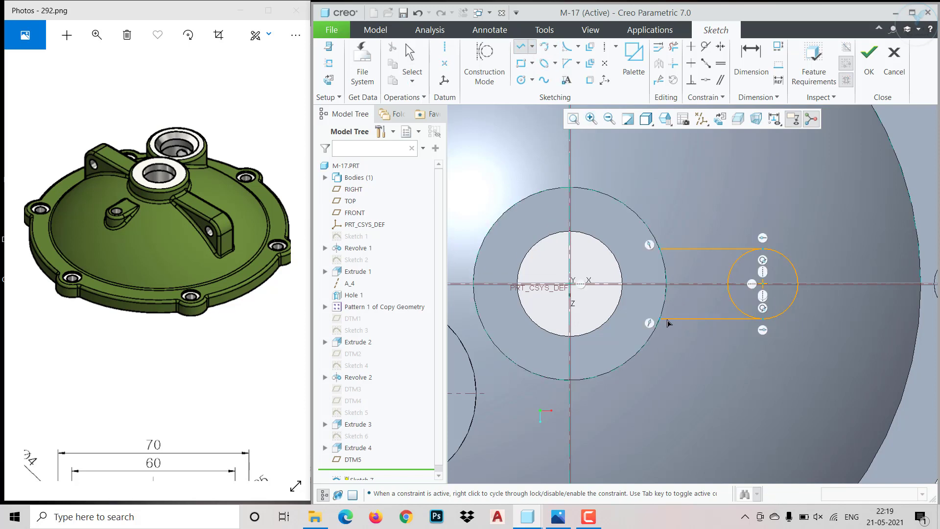
pyautogui.middleClick(668, 321)
pyautogui.middleClick(702, 298)
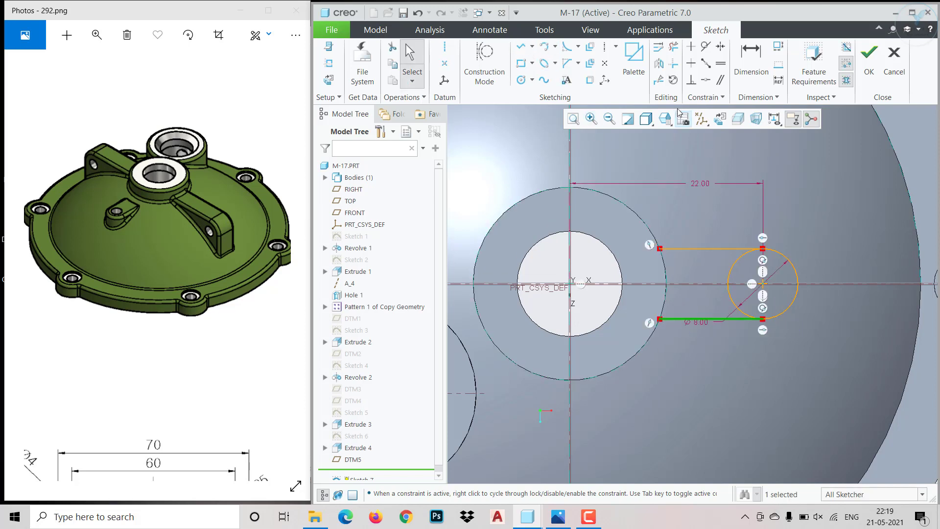
pyautogui.click(674, 46)
pyautogui.click(731, 298)
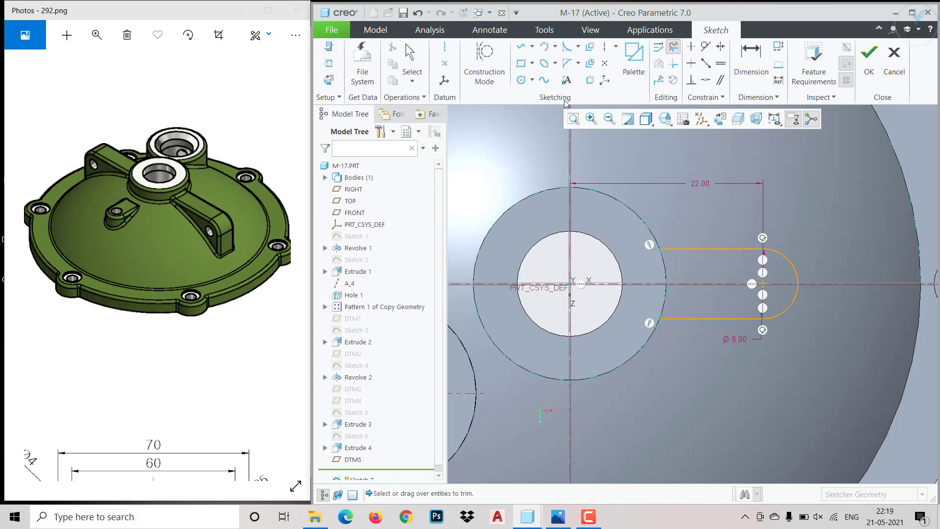
# Project the central boss's outer edge into the sketch, trim it to the short arc closing the lug profile, and finish the sketch
pyautogui.click(590, 80)
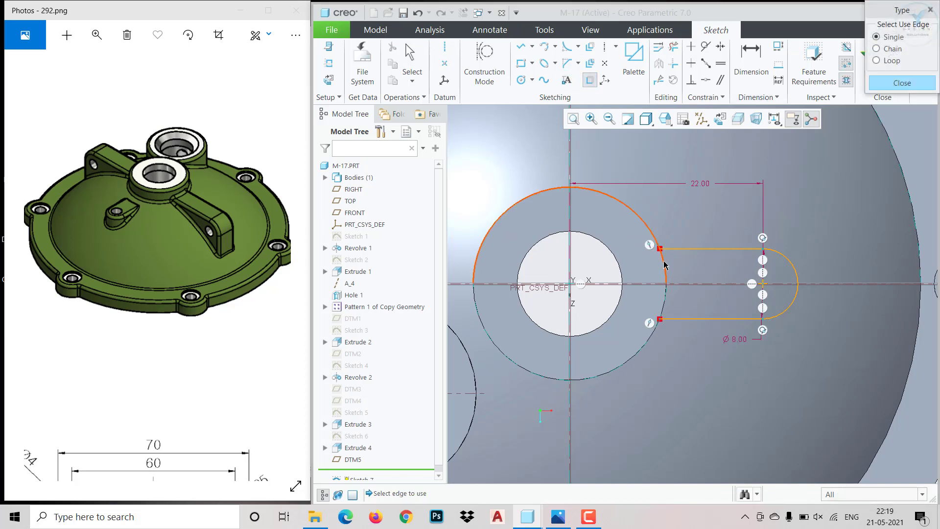
pyautogui.click(663, 306)
pyautogui.click(898, 82)
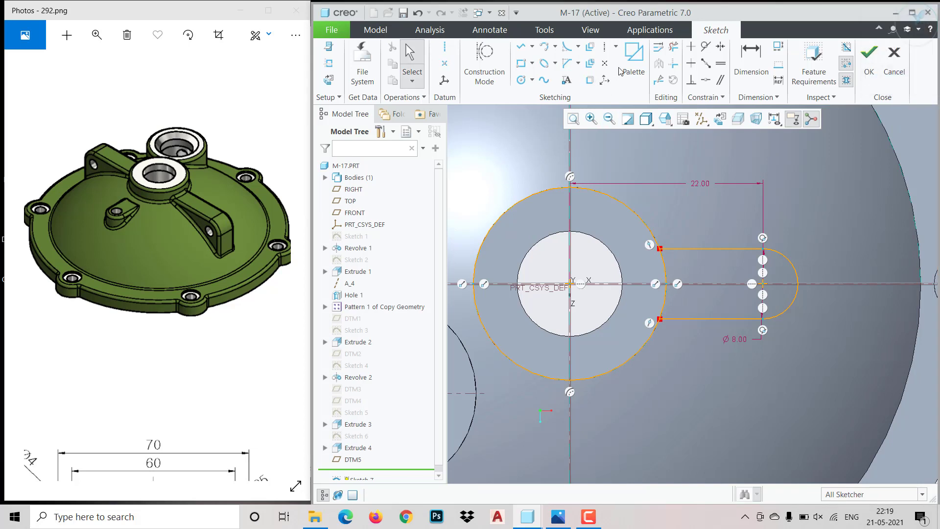
pyautogui.click(672, 46)
pyautogui.click(620, 210)
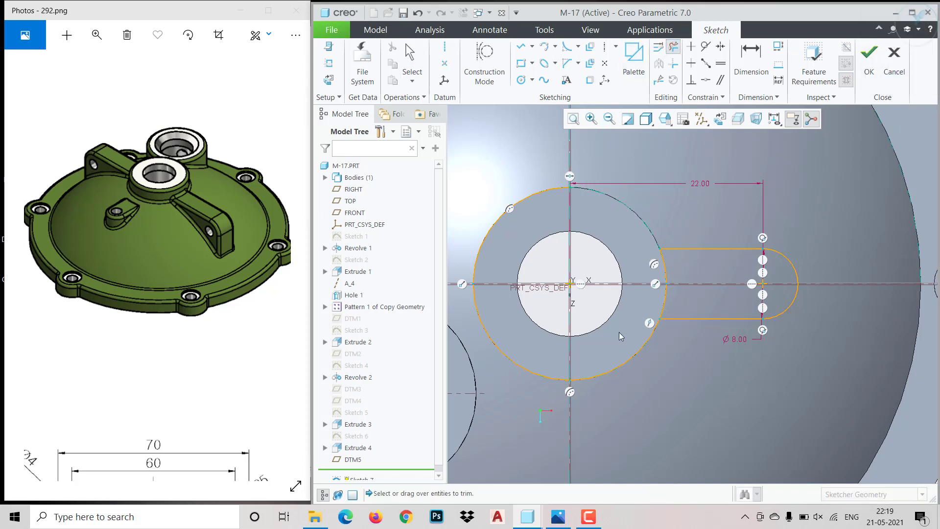
pyautogui.click(635, 359)
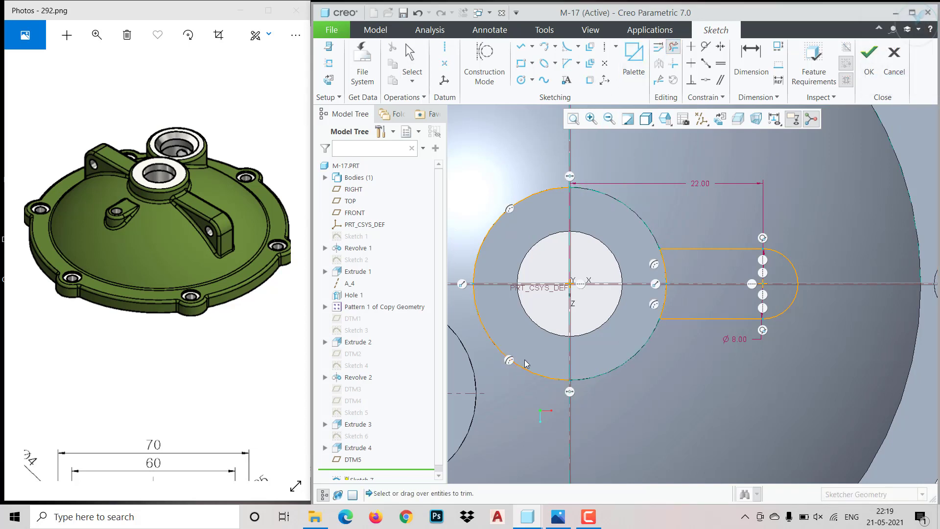
pyautogui.click(494, 218)
pyautogui.click(869, 81)
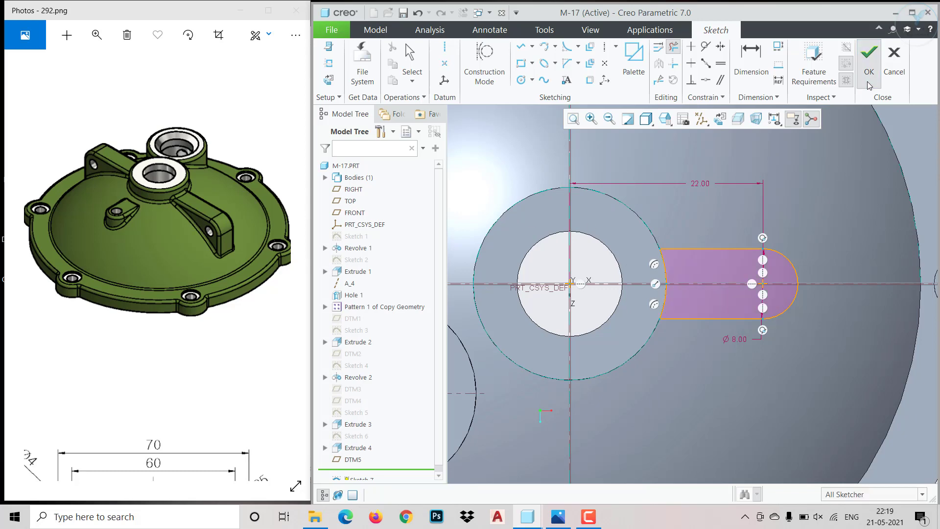
# Extrude the lug profile as a solid 8 deep down into the dome, taking the depth from section A-A
pyautogui.moveTo(733, 276)
pyautogui.mouseDown(button='middle')
pyautogui.moveTo(680, 203)
pyautogui.moveTo(667, 218)
pyautogui.moveTo(692, 247)
pyautogui.moveTo(676, 205)
pyautogui.mouseUp(button='middle')
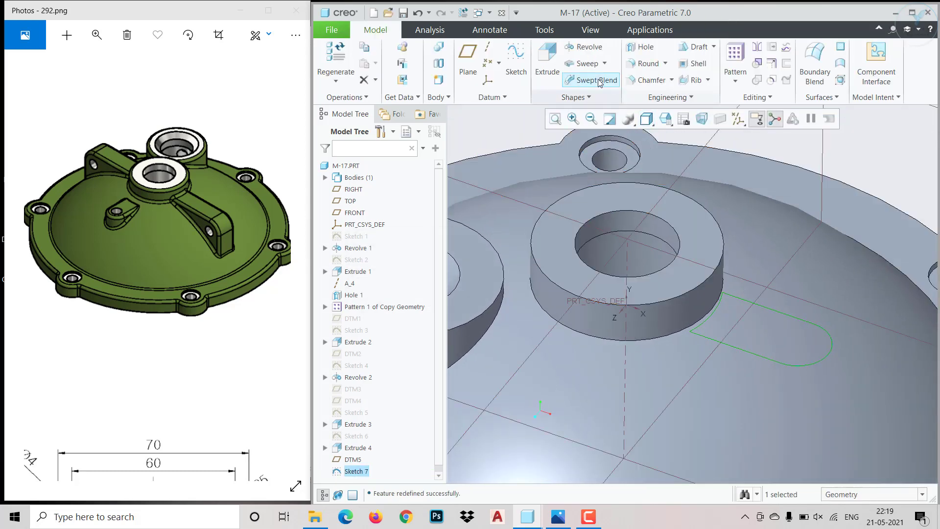
pyautogui.click(547, 58)
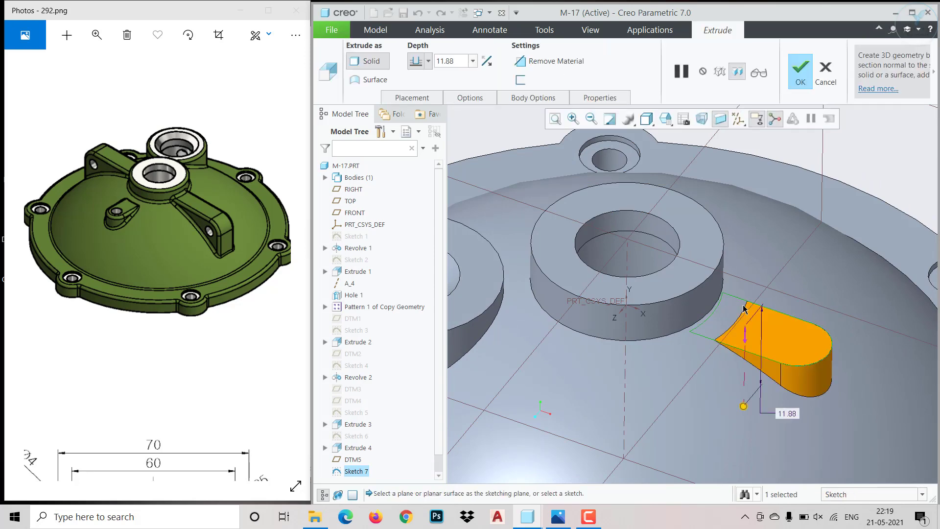
pyautogui.moveTo(177, 359); pyautogui.dragTo(268, 227)
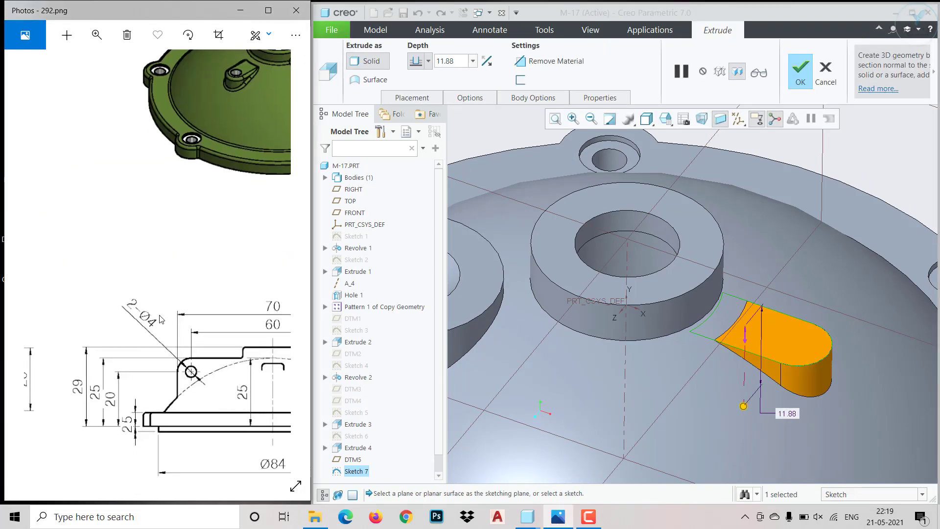
pyautogui.moveTo(176, 307); pyautogui.dragTo(368, 227)
pyautogui.moveTo(121, 322); pyautogui.dragTo(135, 330)
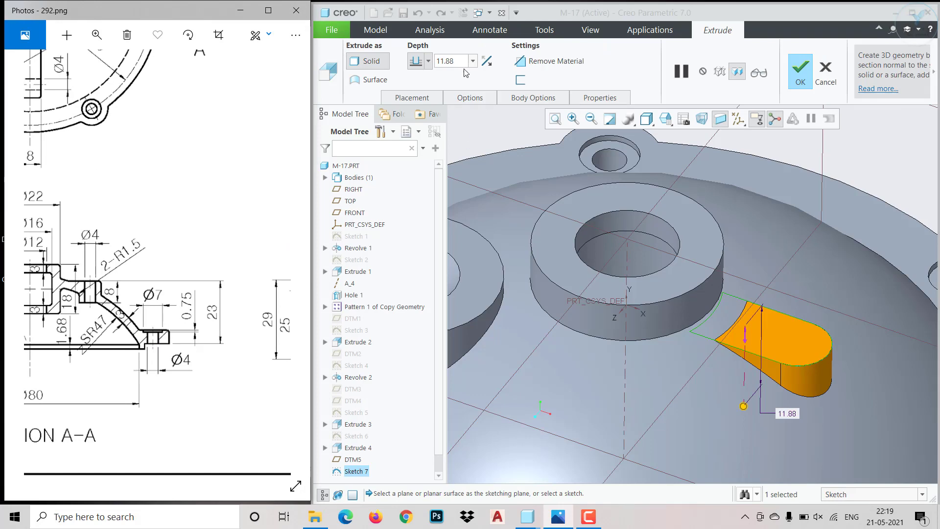
pyautogui.doubleClick(444, 61)
pyautogui.write('8')
pyautogui.press('Return')
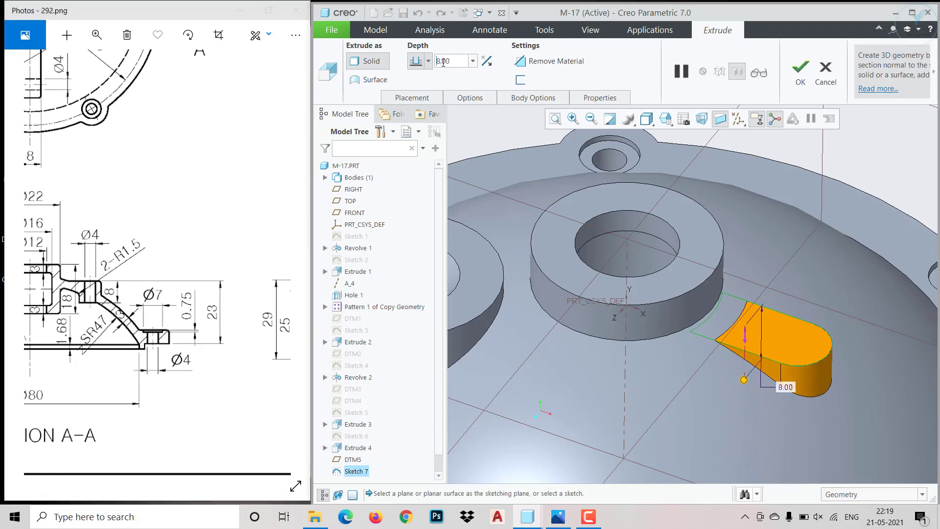
pyautogui.click(795, 79)
# Redefine the lug extrusion so that its depth ends at the dome's outer surface
pyautogui.scroll(3, 687, 359)
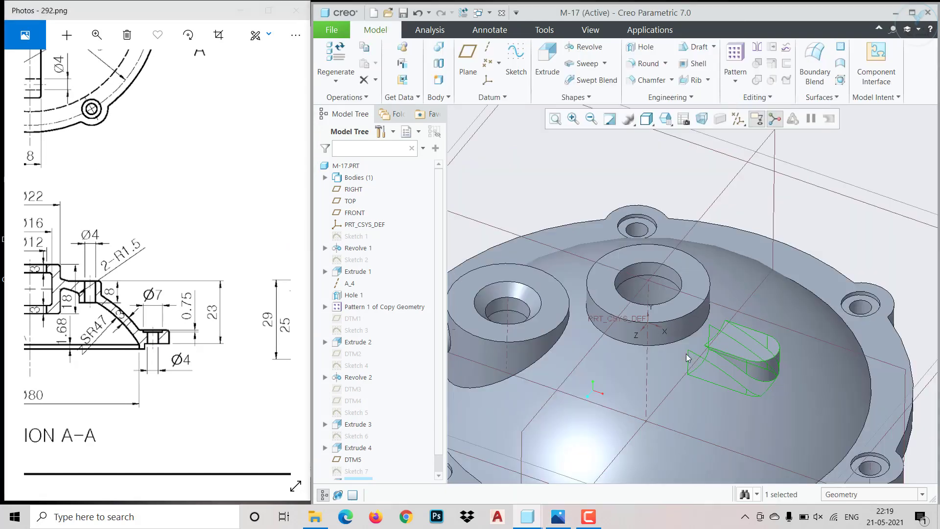
pyautogui.moveTo(688, 363); pyautogui.dragTo(768, 320, button='middle')
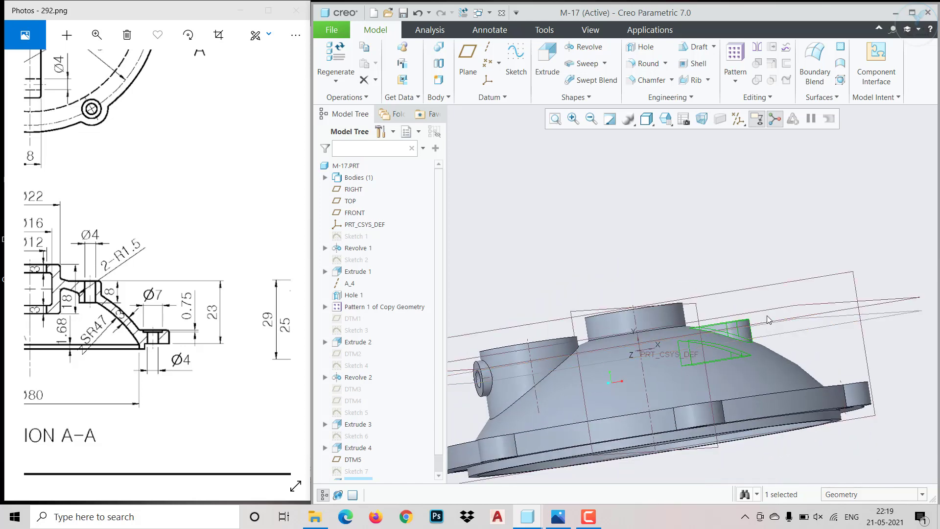
pyautogui.click(747, 244)
pyautogui.moveTo(745, 256); pyautogui.dragTo(750, 284, button='middle')
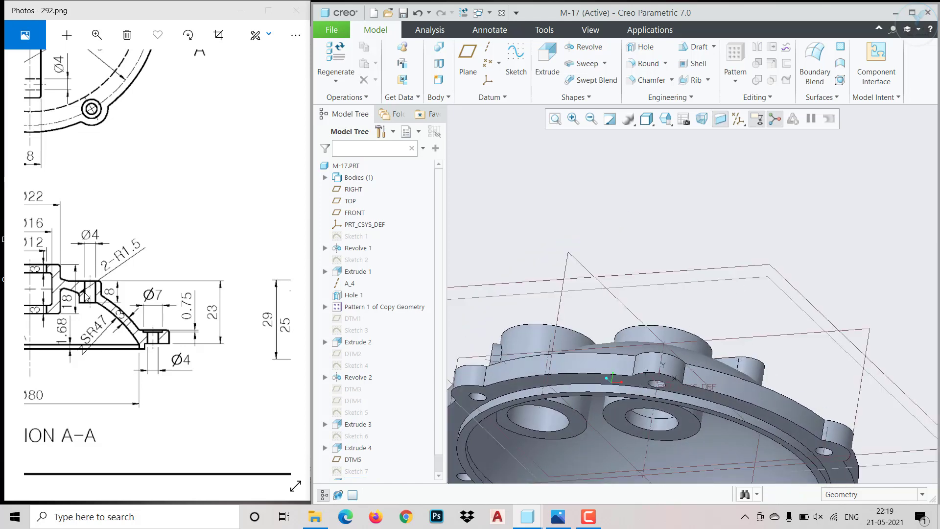
pyautogui.moveTo(543, 387)
pyautogui.mouseDown(button='middle')
pyautogui.moveTo(551, 393)
pyautogui.moveTo(560, 324)
pyautogui.moveTo(562, 390)
pyautogui.mouseUp(button='middle')
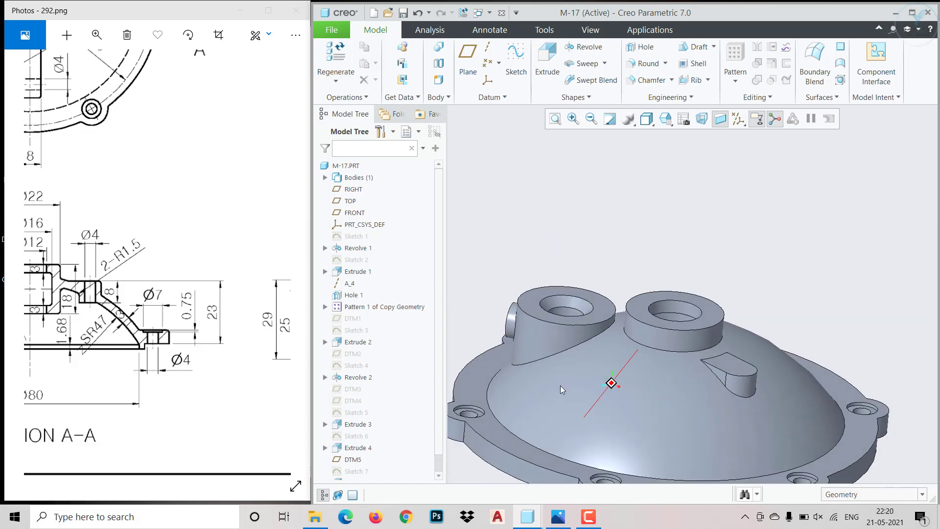
pyautogui.click(735, 386)
pyautogui.click(751, 319)
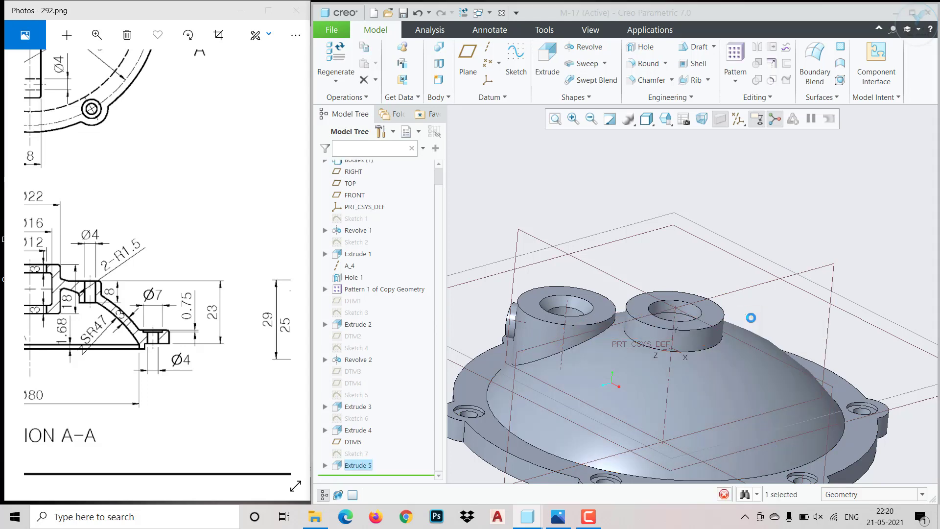
pyautogui.click(429, 60)
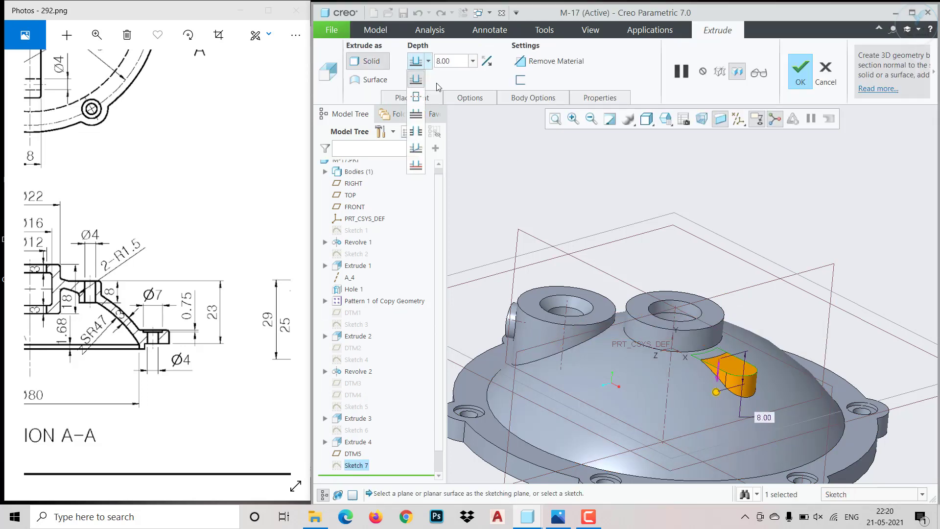
pyautogui.click(416, 165)
pyautogui.click(716, 386)
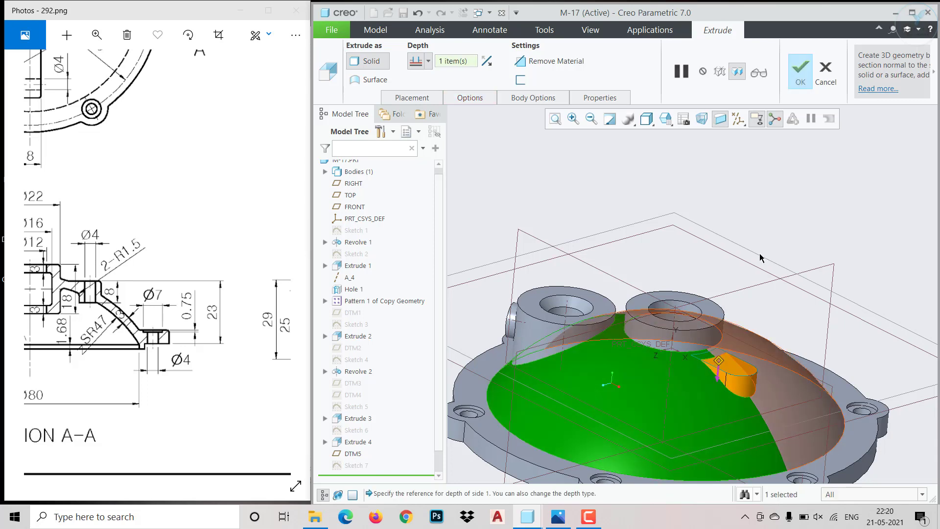
pyautogui.click(799, 79)
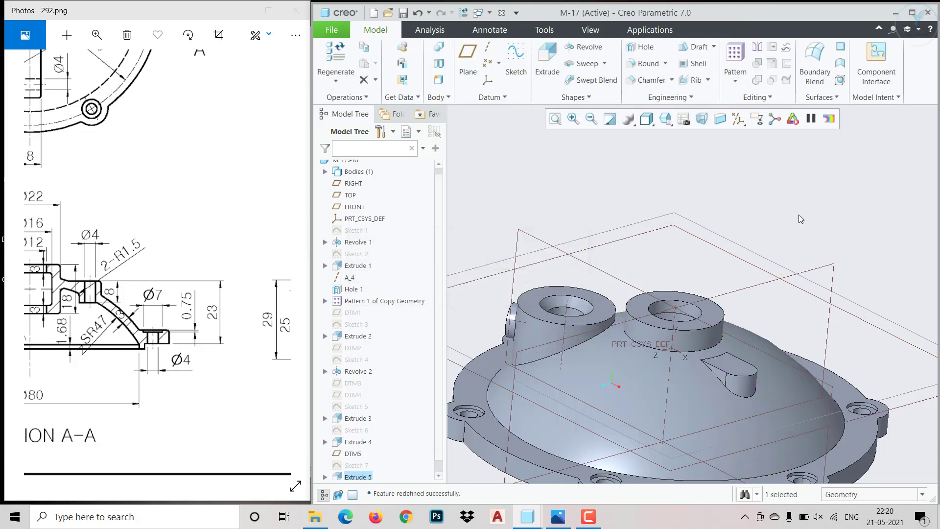
# Sketch a circle on the lug's top face, concentric with its rounded end and with the same radius, and finish the sketch
pyautogui.moveTo(814, 255); pyautogui.dragTo(873, 401, button='middle')
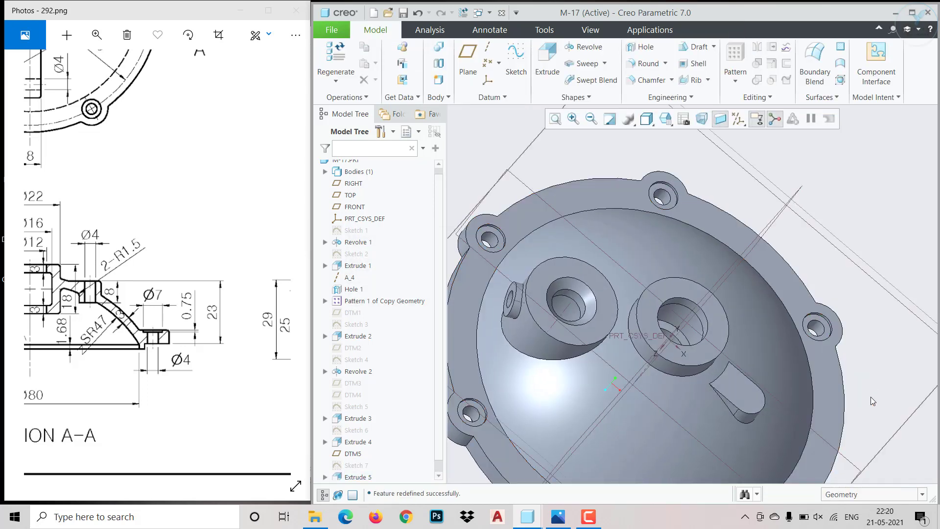
pyautogui.scroll(3, 752, 414)
pyautogui.click(750, 414)
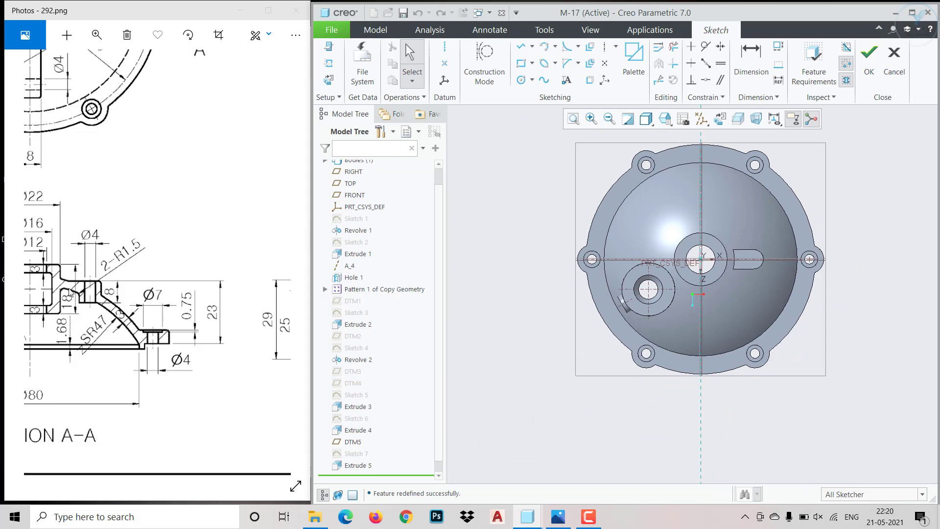
pyautogui.scroll(4, 791, 240)
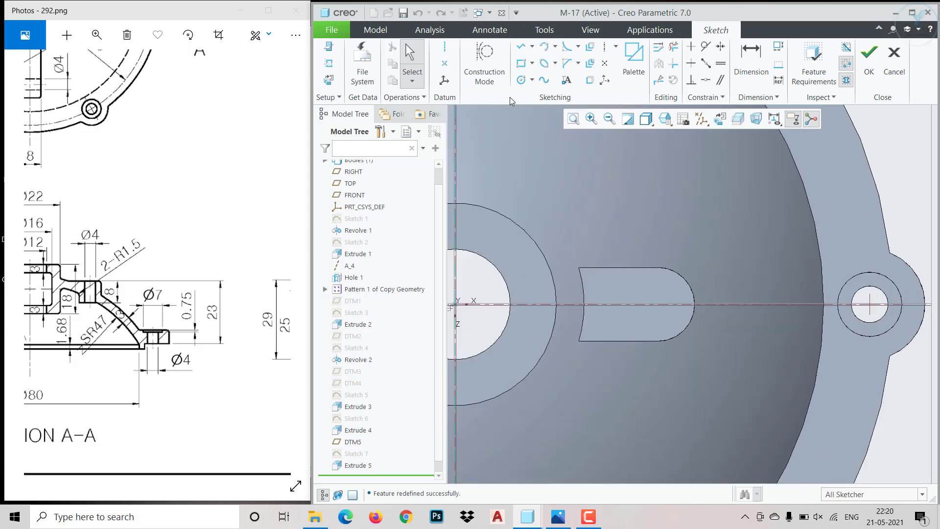
pyautogui.click(532, 80)
pyautogui.click(543, 105)
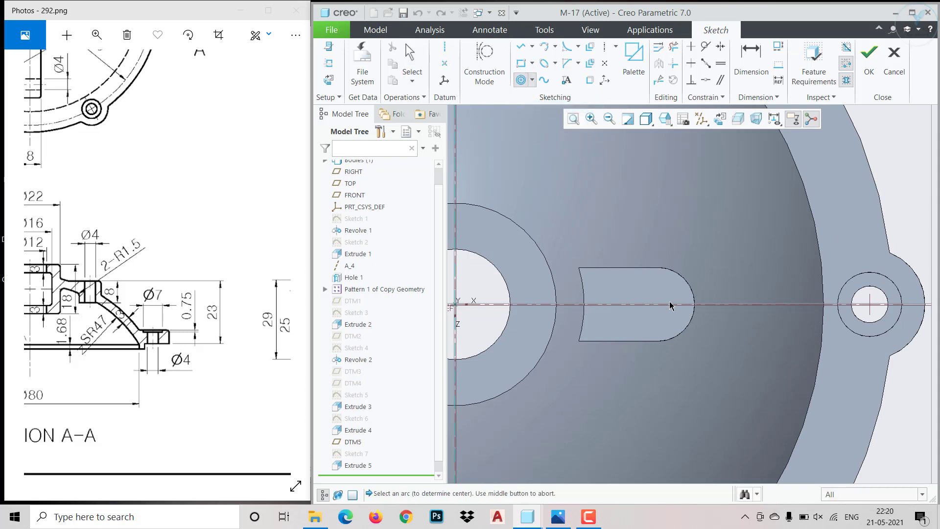
pyautogui.click(692, 296)
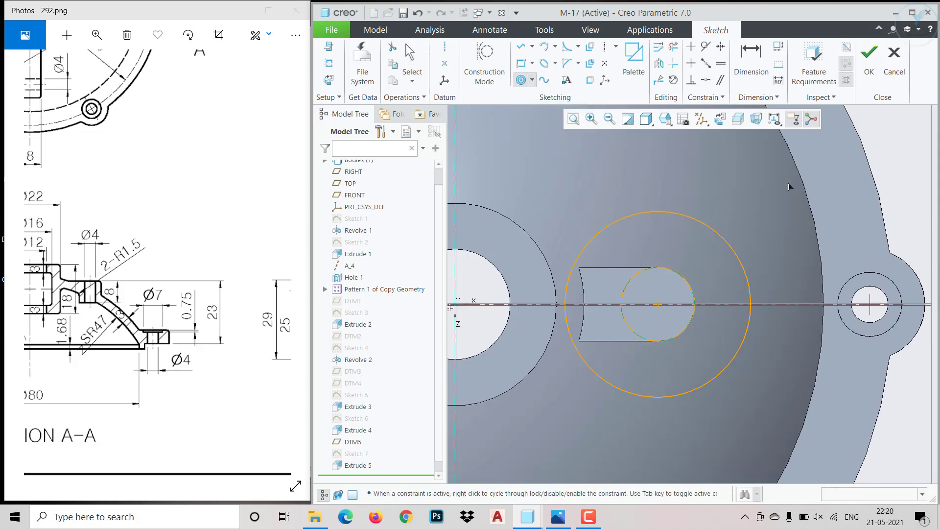
pyautogui.middleClick(809, 196)
pyautogui.middleClick(801, 162)
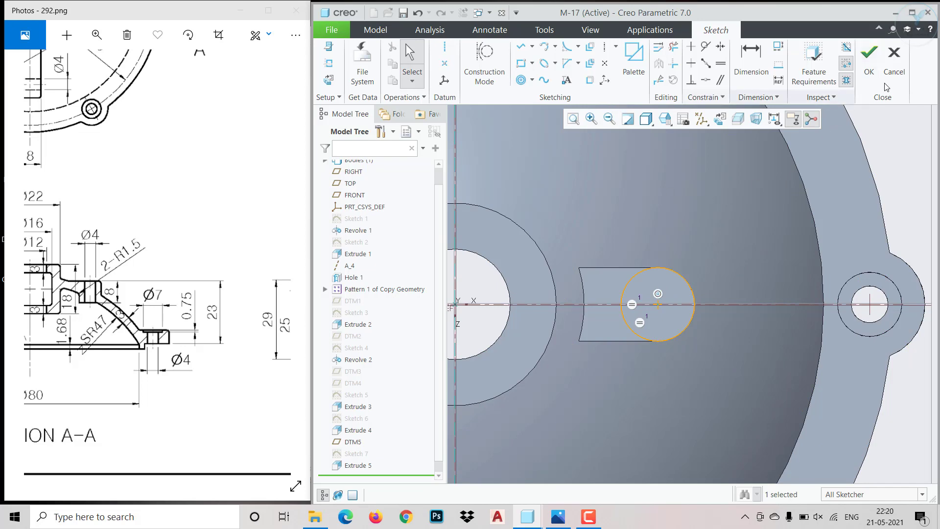
pyautogui.click(870, 54)
# Extrude the circle 8 downward through the dome wall as added solid material
pyautogui.click(544, 63)
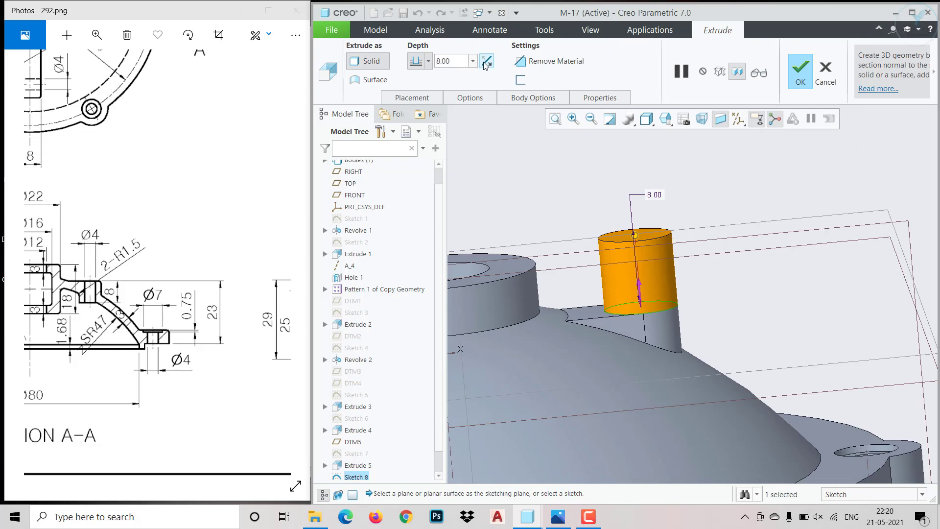
pyautogui.click(487, 61)
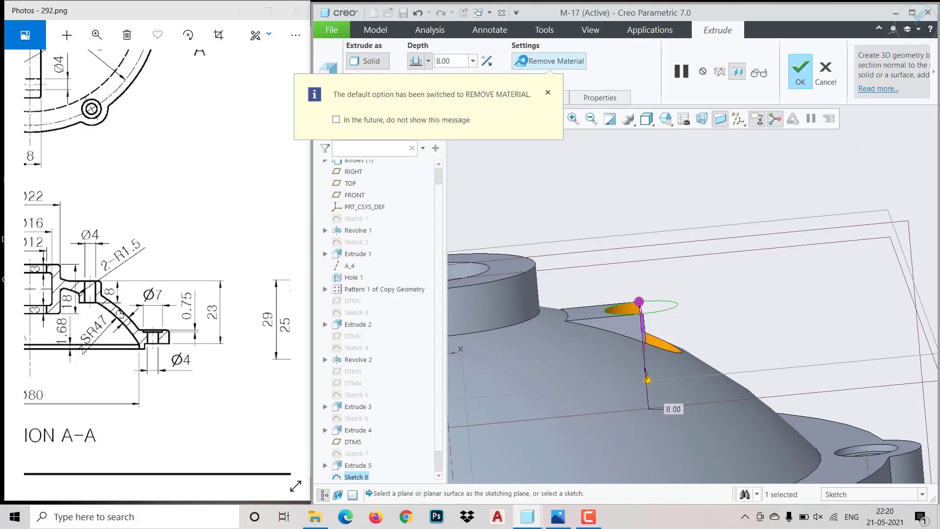
pyautogui.click(801, 68)
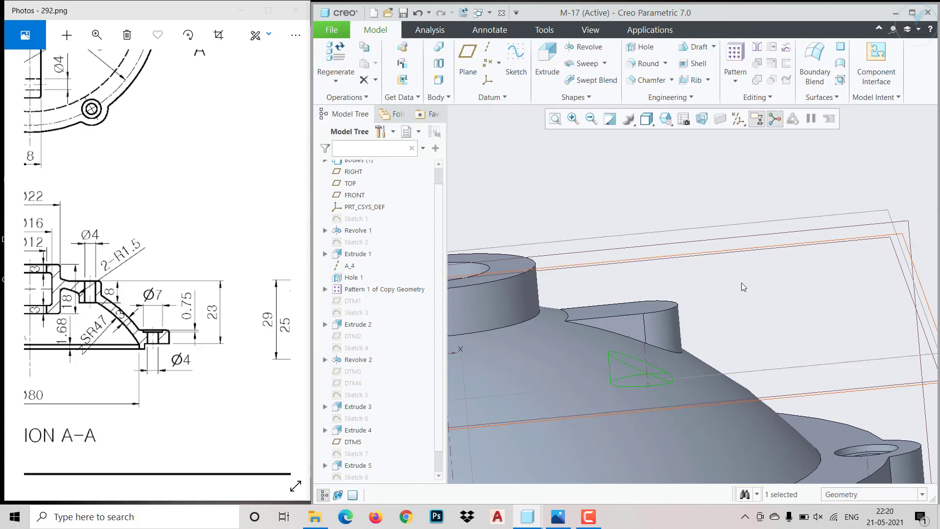
pyautogui.moveTo(744, 287)
pyautogui.mouseDown(button='middle')
pyautogui.moveTo(745, 309)
pyautogui.moveTo(747, 275)
pyautogui.moveTo(731, 277)
pyautogui.mouseUp(button='middle')
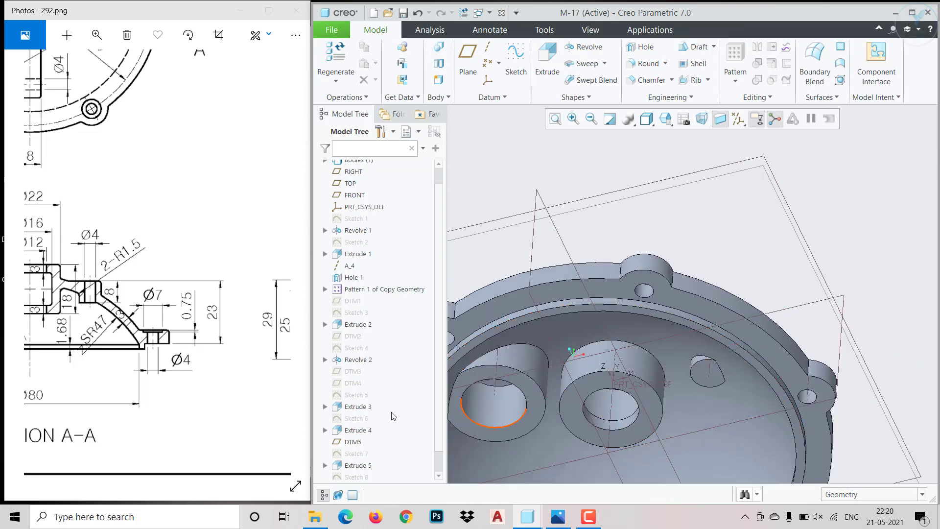
# Sketch a 4 mm diameter circle on the lug's top face, concentric with its rounded end, and finish the sketch
pyautogui.moveTo(536, 280); pyautogui.dragTo(710, 319, button='middle')
pyautogui.click(715, 326)
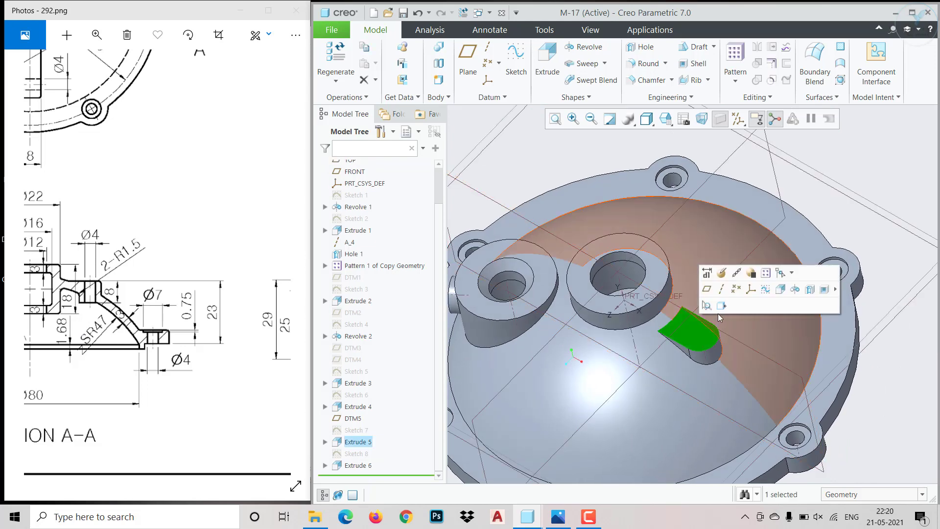
pyautogui.click(762, 288)
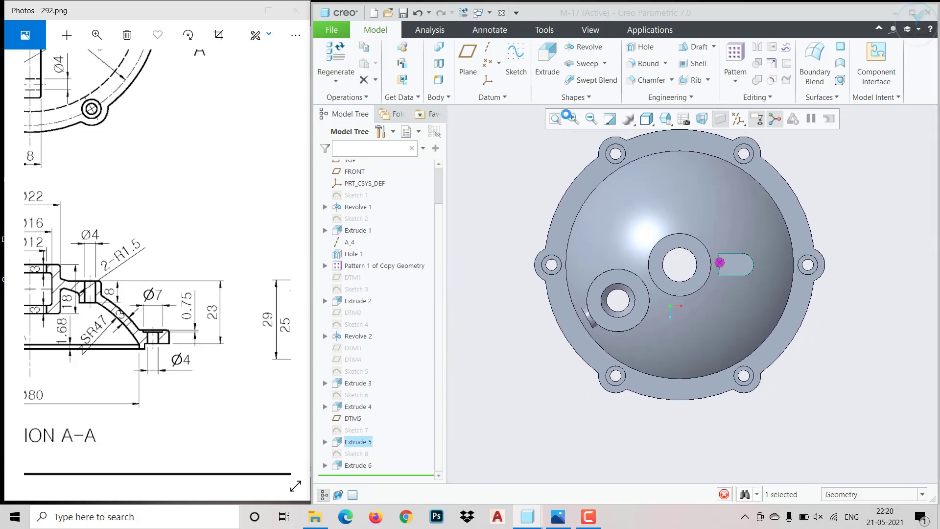
pyautogui.click(521, 80)
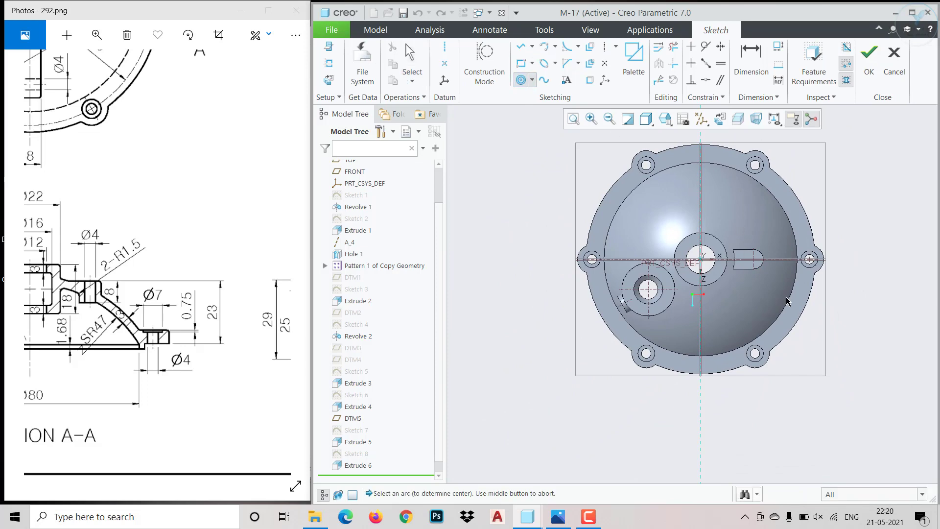
pyautogui.scroll(5, 765, 255)
pyautogui.click(758, 254)
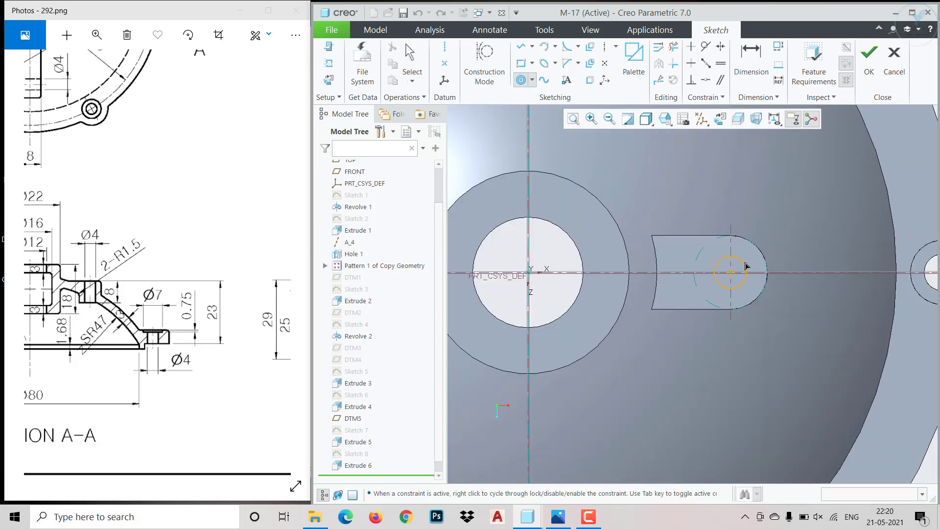
pyautogui.click(753, 262)
pyautogui.middleClick(753, 261)
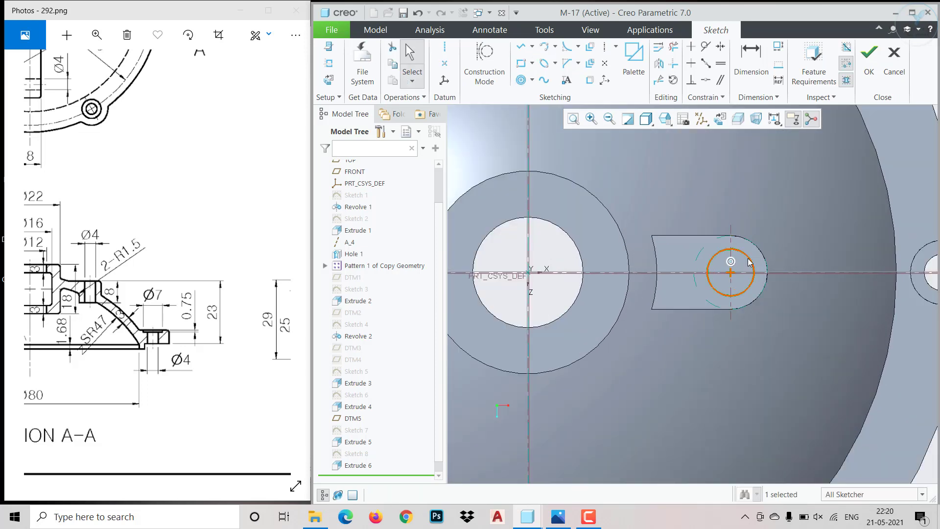
pyautogui.click(784, 224)
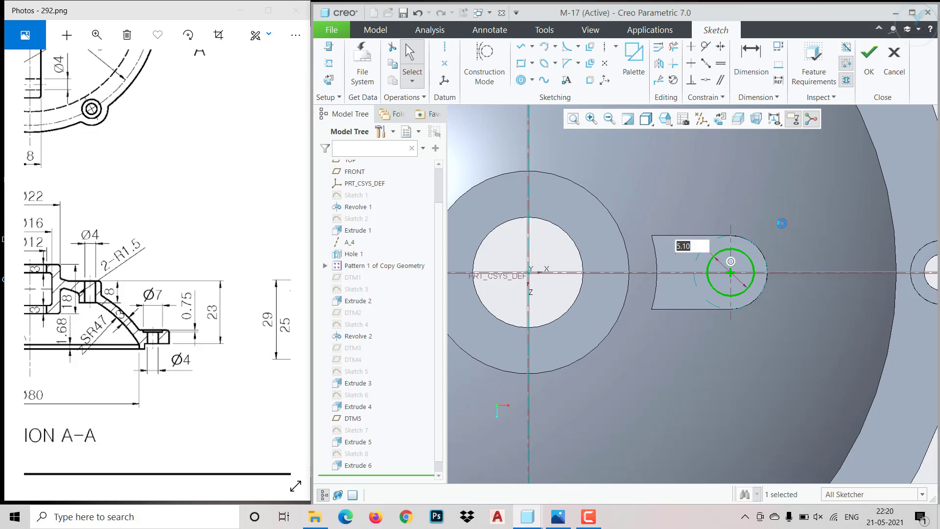
pyautogui.press('Return')
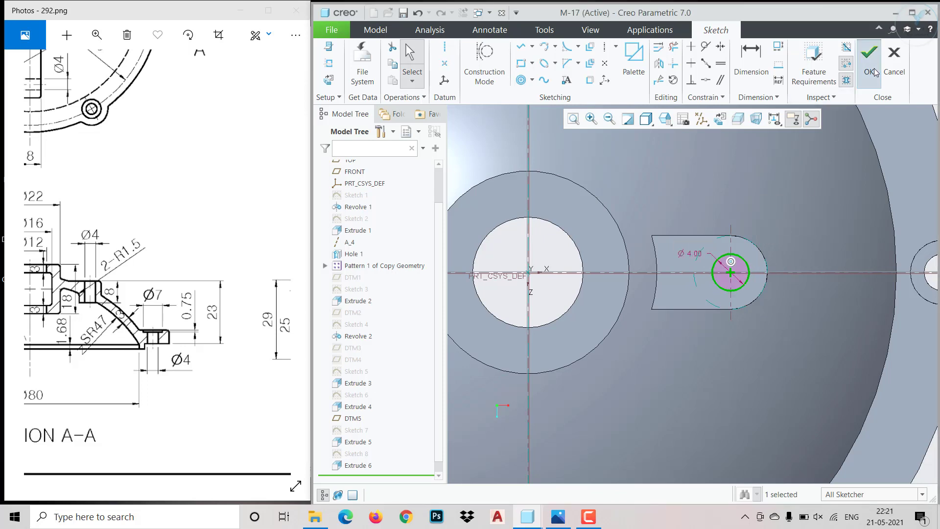
pyautogui.click(869, 54)
# Extrude the circle downward as a material-removing cut that ends at the lug's underside inside the dome
pyautogui.click(547, 58)
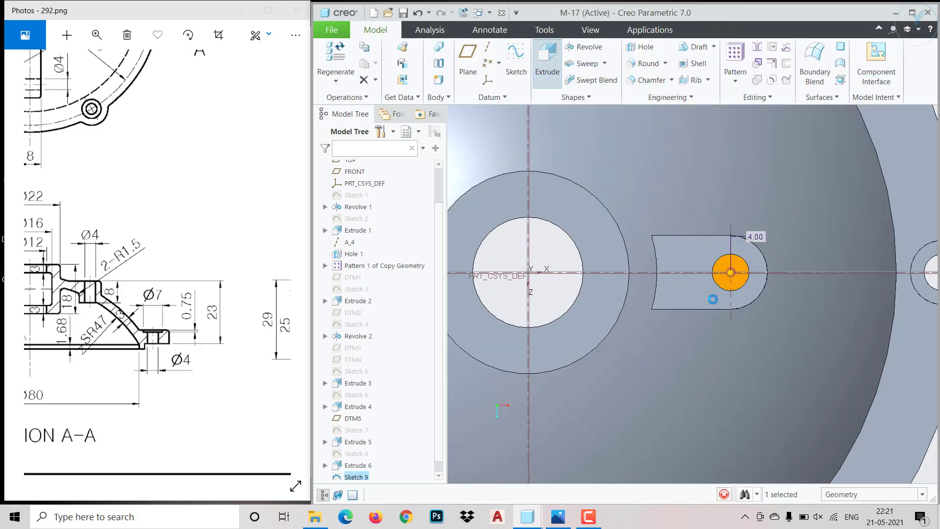
pyautogui.click(552, 61)
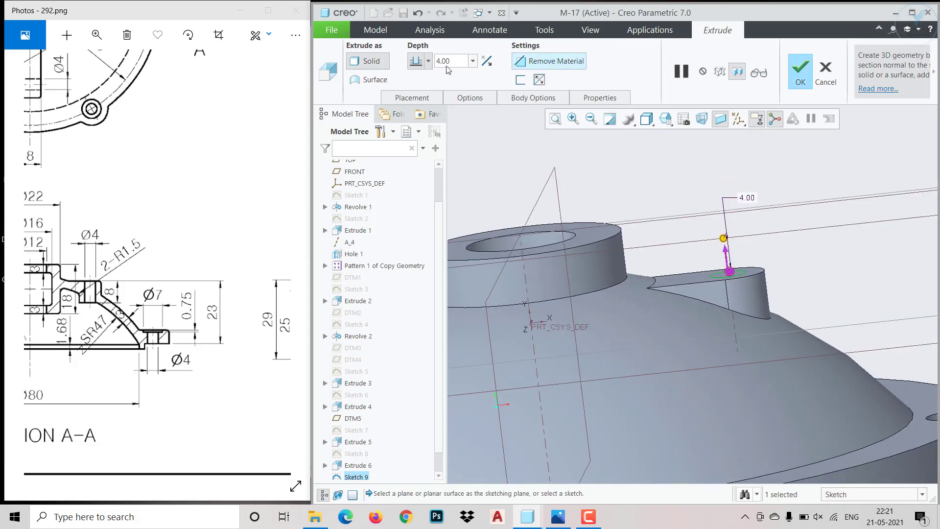
pyautogui.click(486, 61)
pyautogui.click(428, 61)
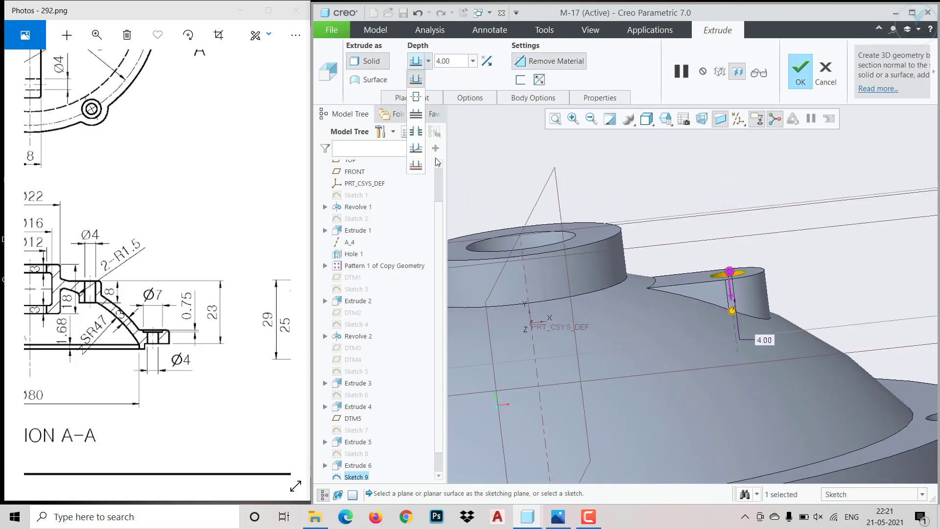
pyautogui.click(421, 167)
pyautogui.moveTo(755, 210); pyautogui.dragTo(757, 135, button='middle')
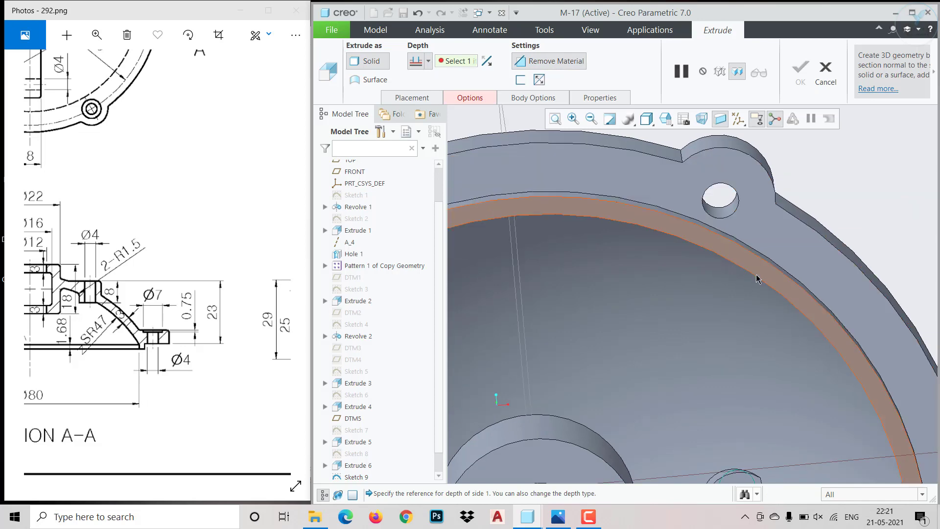
pyautogui.scroll(3, 758, 278)
pyautogui.click(744, 400)
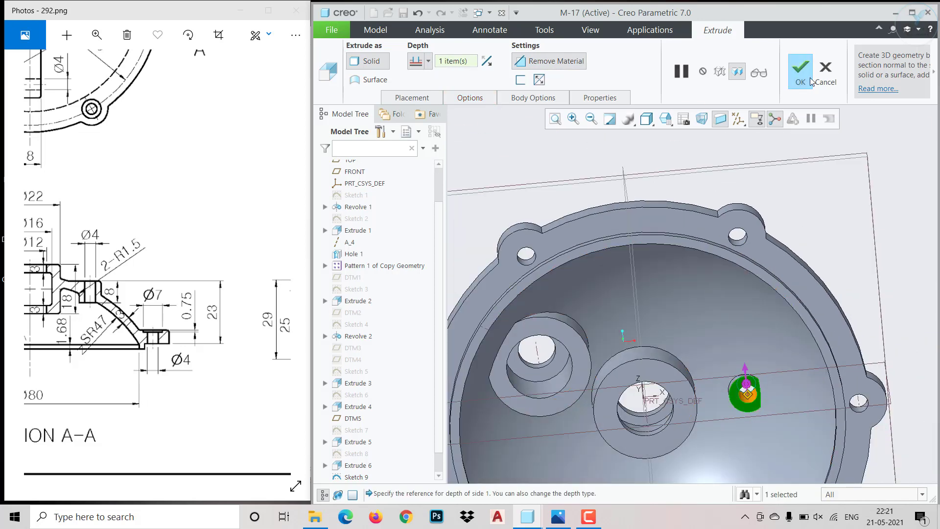
pyautogui.click(801, 67)
pyautogui.moveTo(842, 206); pyautogui.dragTo(781, 330, button='middle')
# Examine the section, isometric and front views of drawing 292 for the side ribs with the 2-Ø4 holes
pyautogui.click(112, 346)
pyautogui.scroll(5, 128, 333)
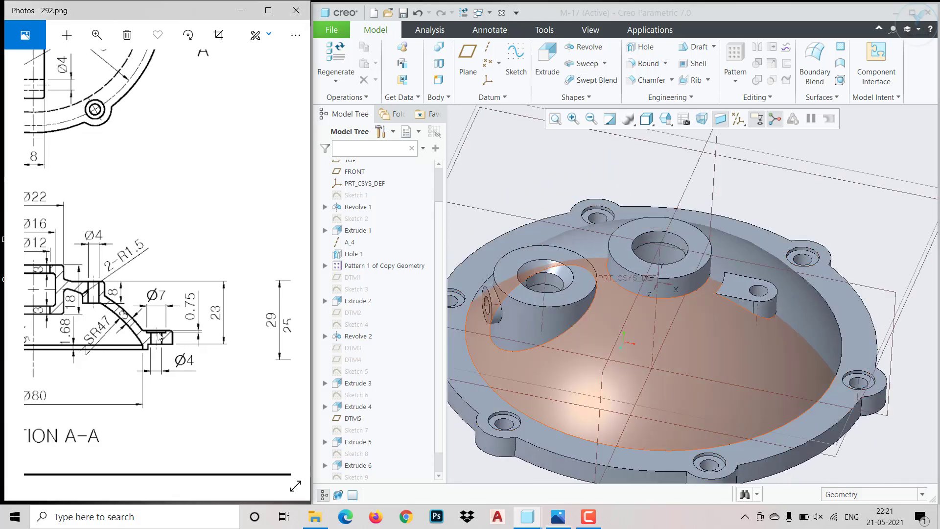
pyautogui.moveTo(146, 317)
pyautogui.mouseDown()
pyautogui.moveTo(187, 340)
pyautogui.moveTo(147, 287)
pyautogui.moveTo(133, 219)
pyautogui.mouseUp()
pyautogui.moveTo(206, 287); pyautogui.dragTo(5, 276)
pyautogui.moveTo(255, 315); pyautogui.dragTo(88, 335)
pyautogui.moveTo(189, 261); pyautogui.dragTo(196, 352)
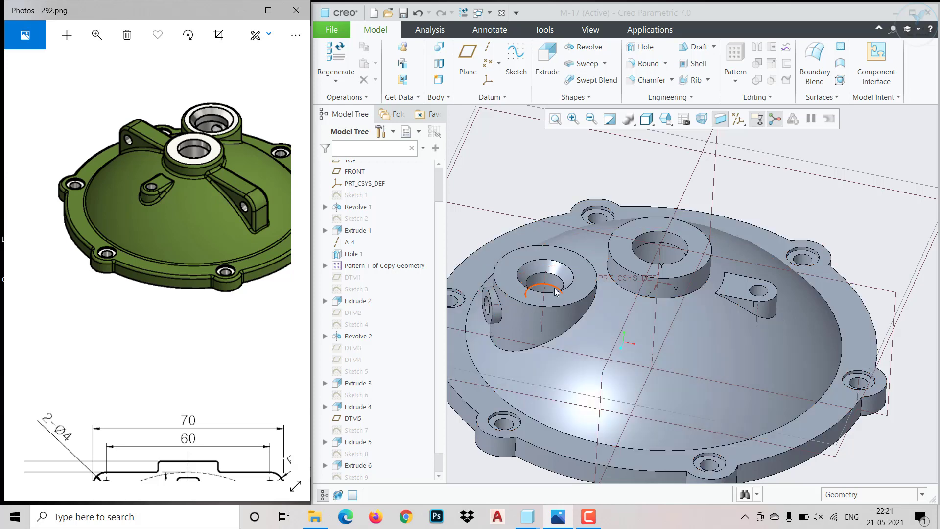
pyautogui.moveTo(93, 408)
pyautogui.mouseDown()
pyautogui.moveTo(234, 285)
pyautogui.moveTo(201, 241)
pyautogui.mouseUp()
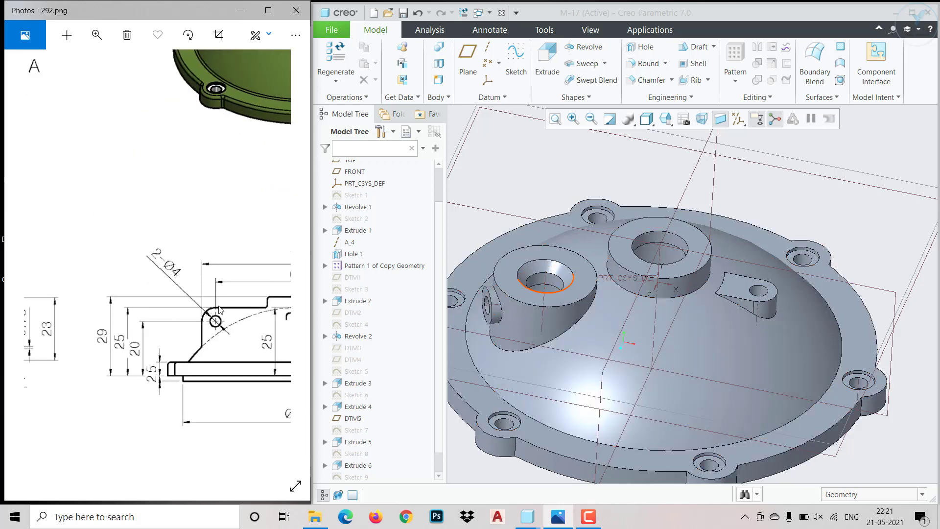
pyautogui.moveTo(623, 330); pyautogui.dragTo(610, 295, button='middle')
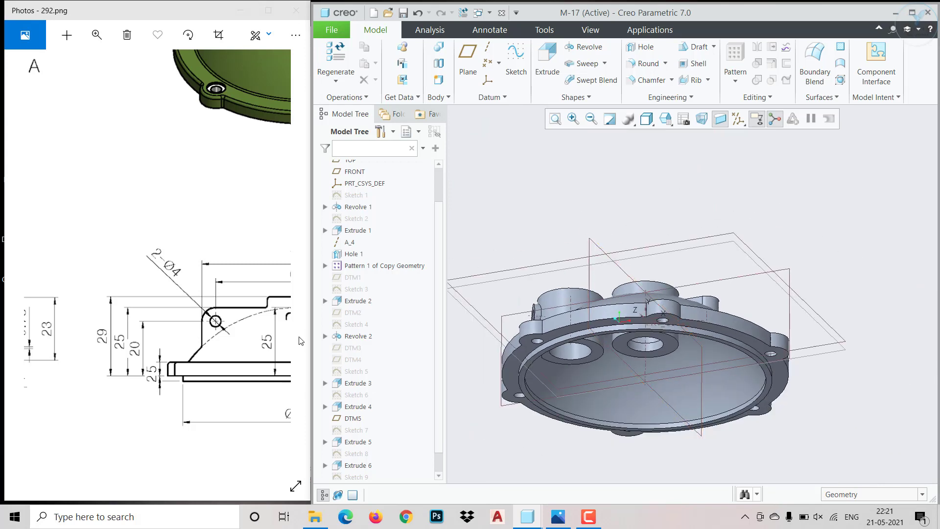
# Check the offset definition of datum plane DTM1 and open a new sketch on that plane, viewed from the dome's outer side
pyautogui.click(349, 314)
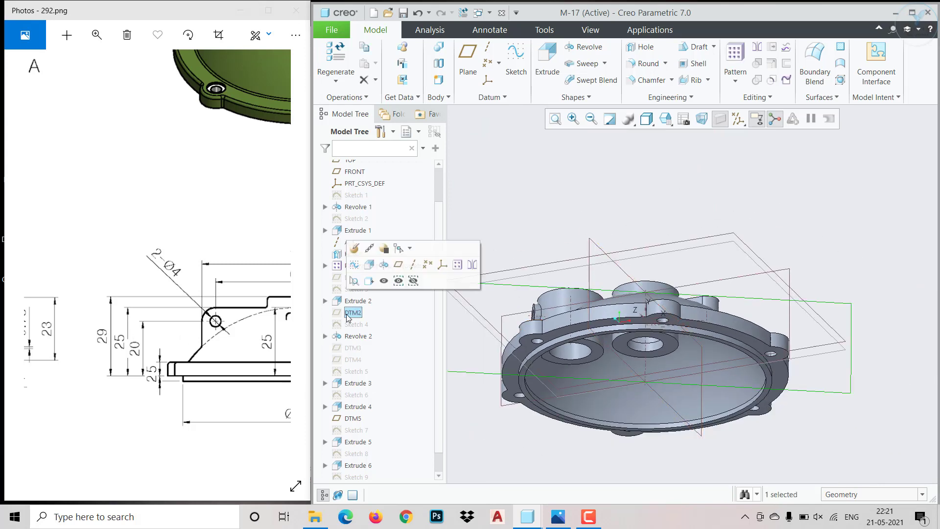
pyautogui.click(336, 281)
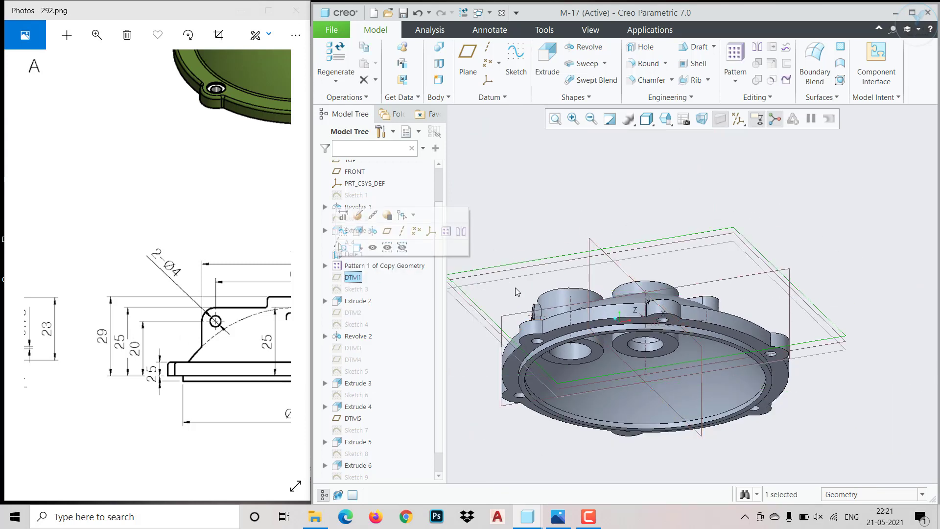
pyautogui.click(358, 219)
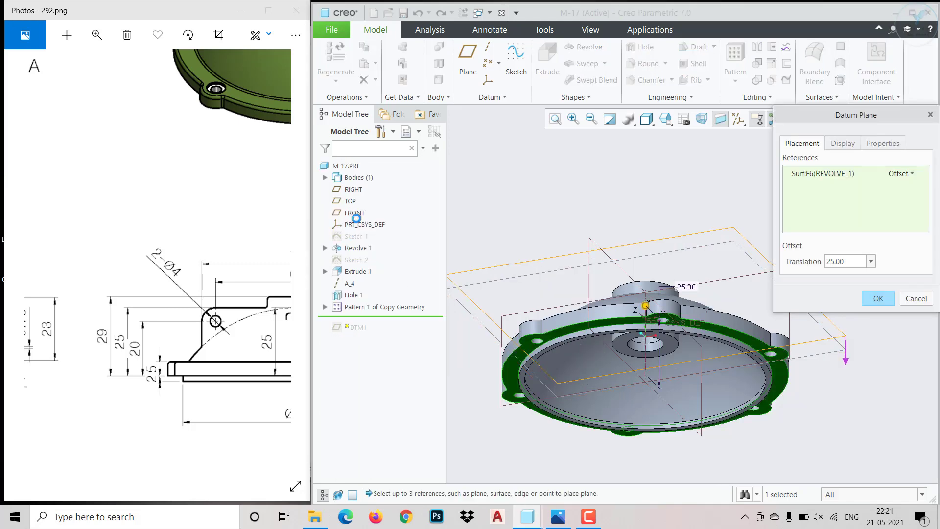
pyautogui.click(890, 299)
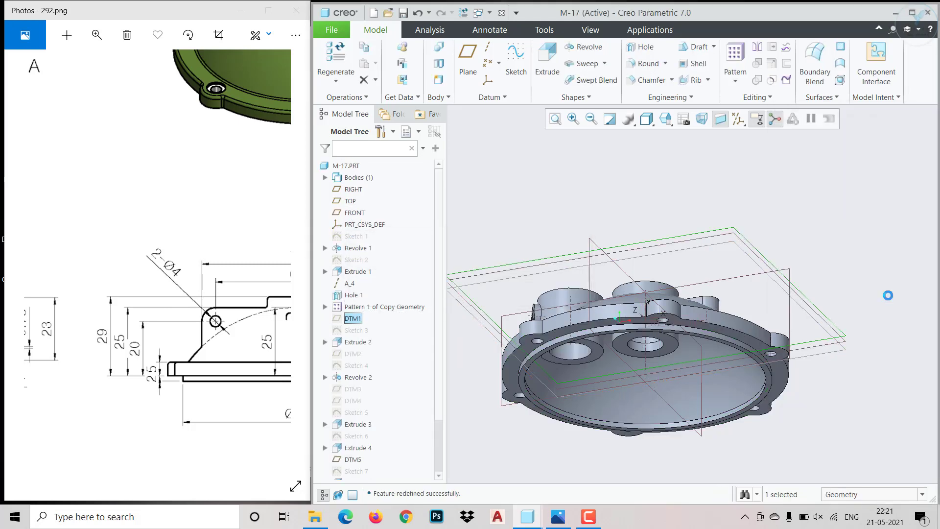
pyautogui.click(520, 72)
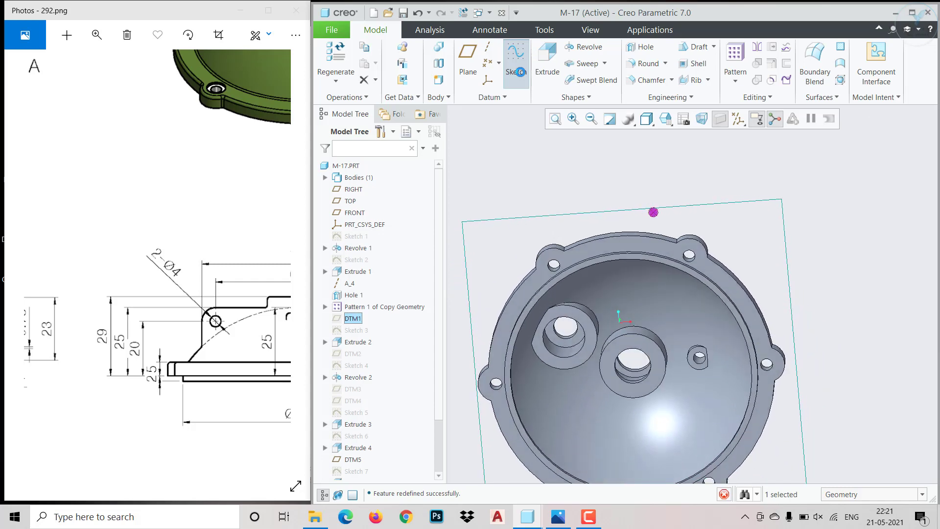
pyautogui.click(648, 120)
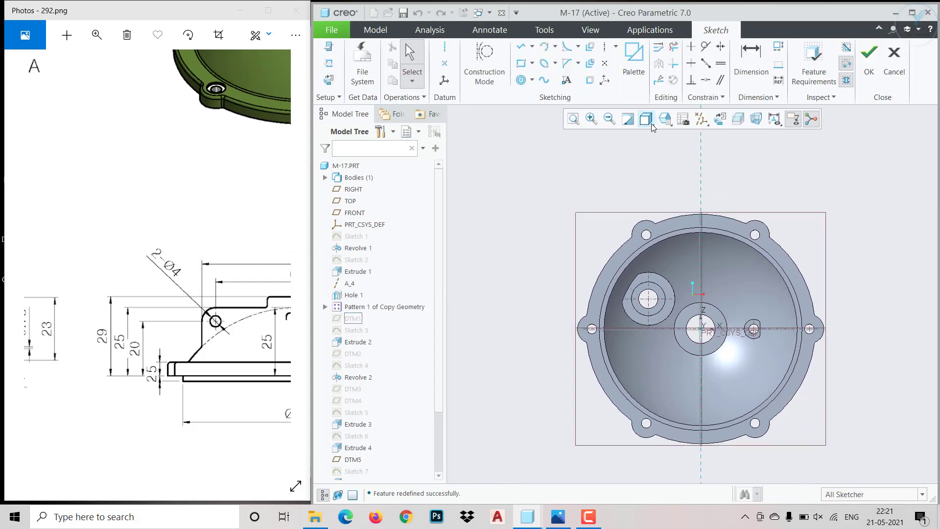
pyautogui.click(665, 122)
pyautogui.click(679, 209)
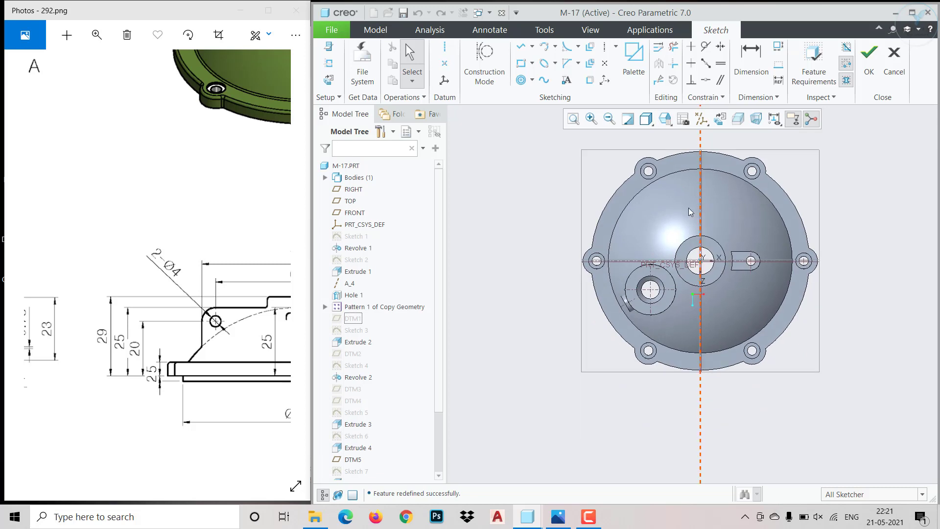
# Sketch a rectangle for the rib across the vertical reference, running from the upper dome area into the central boss's ring
pyautogui.click(168, 263)
pyautogui.scroll(5, 172, 245)
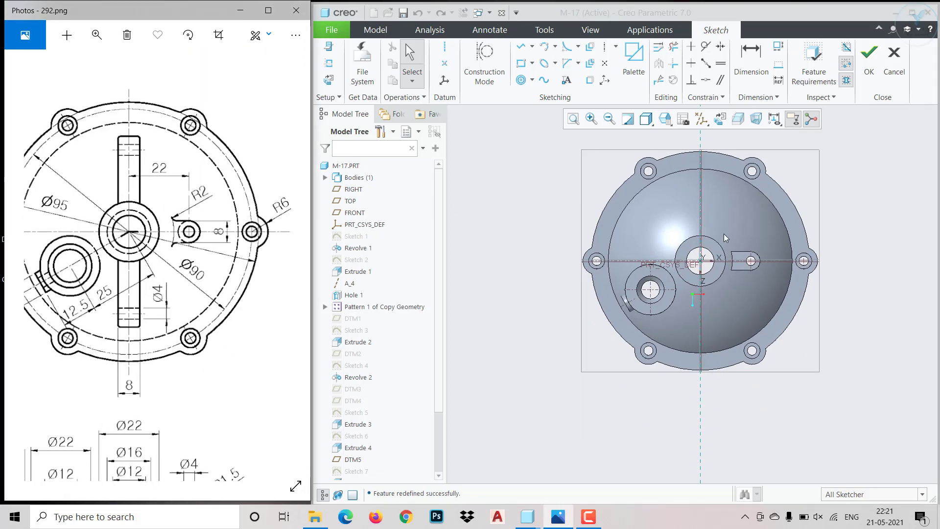
pyautogui.scroll(-3, 725, 238)
pyautogui.click(521, 63)
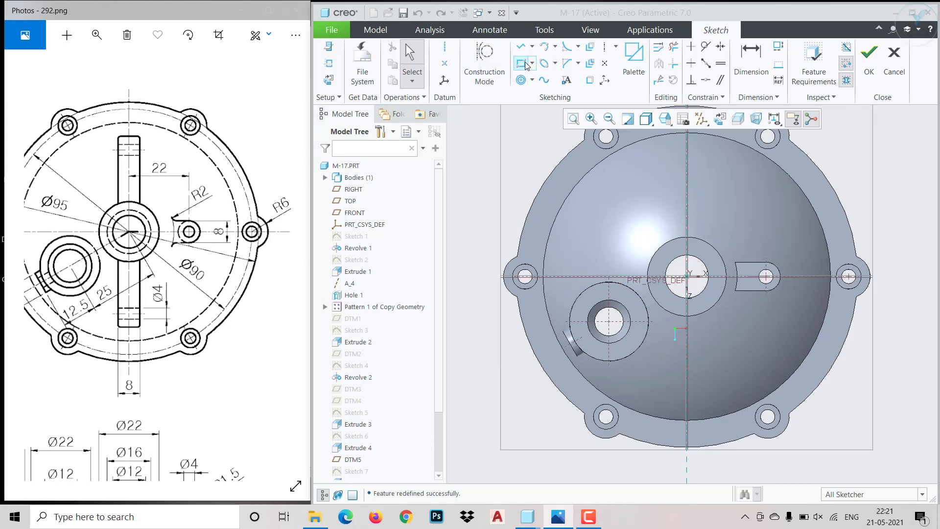
pyautogui.scroll(-1, 739, 190)
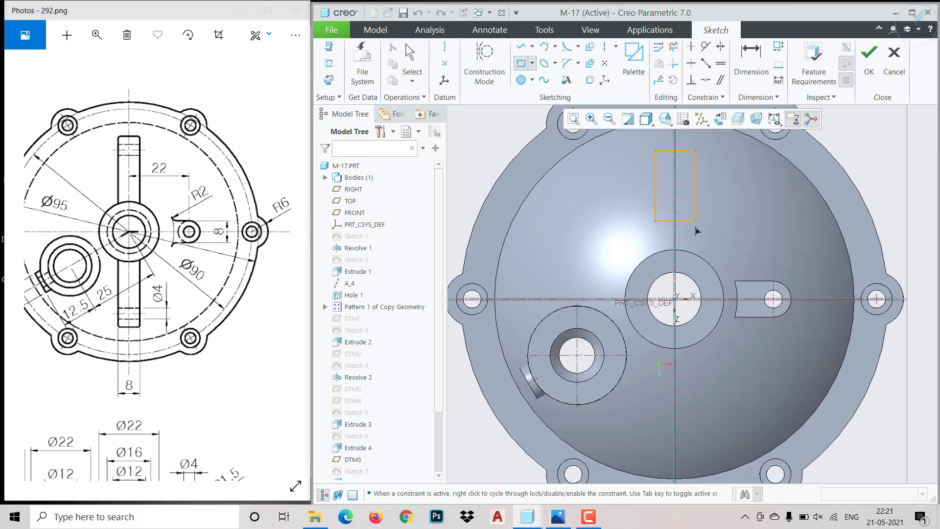
pyautogui.scroll(-4, 696, 266)
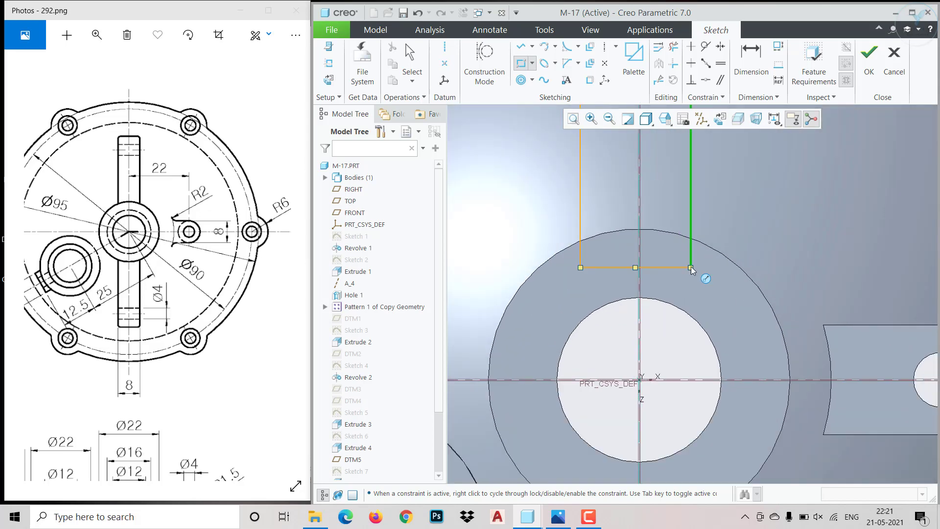
pyautogui.click(691, 268)
pyautogui.middleClick(691, 268)
# Constrain the rectangle's two lower corners to be symmetric about the vertical centerline
pyautogui.click(721, 47)
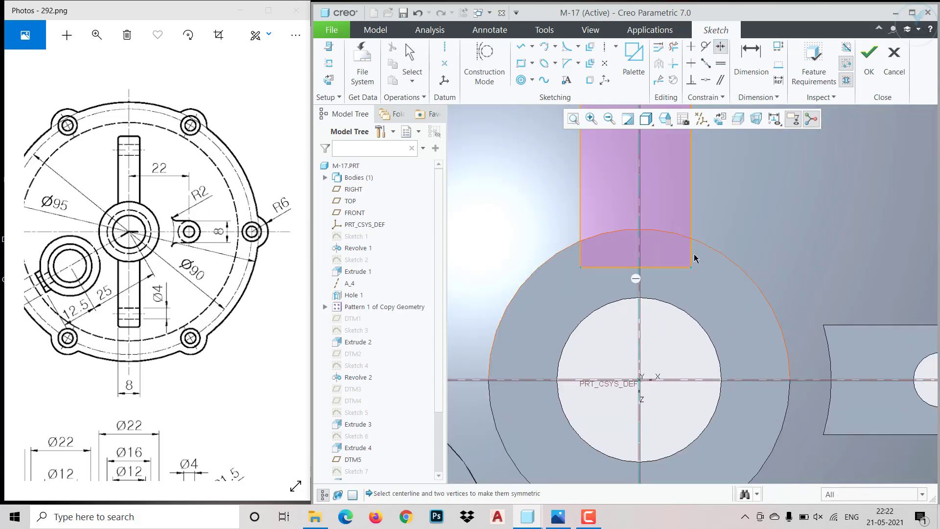
pyautogui.click(686, 267)
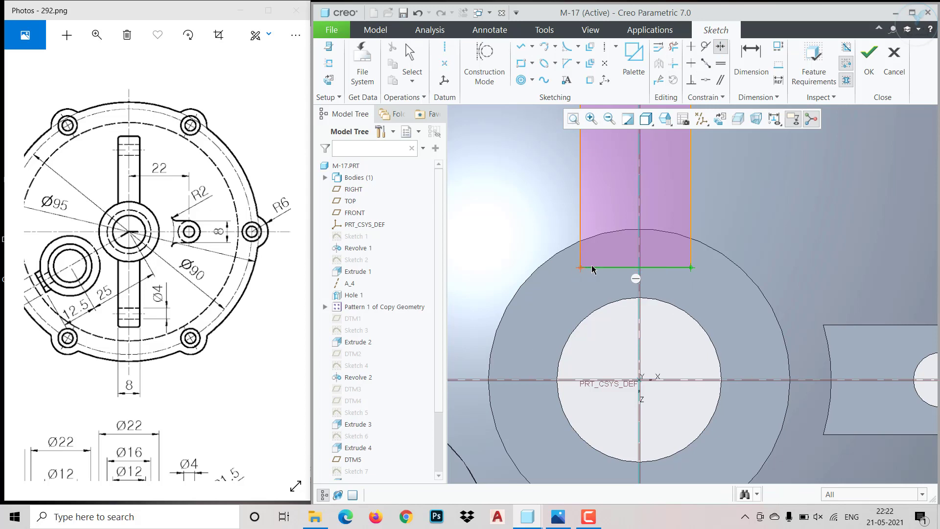
pyautogui.click(639, 254)
pyautogui.middleClick(686, 297)
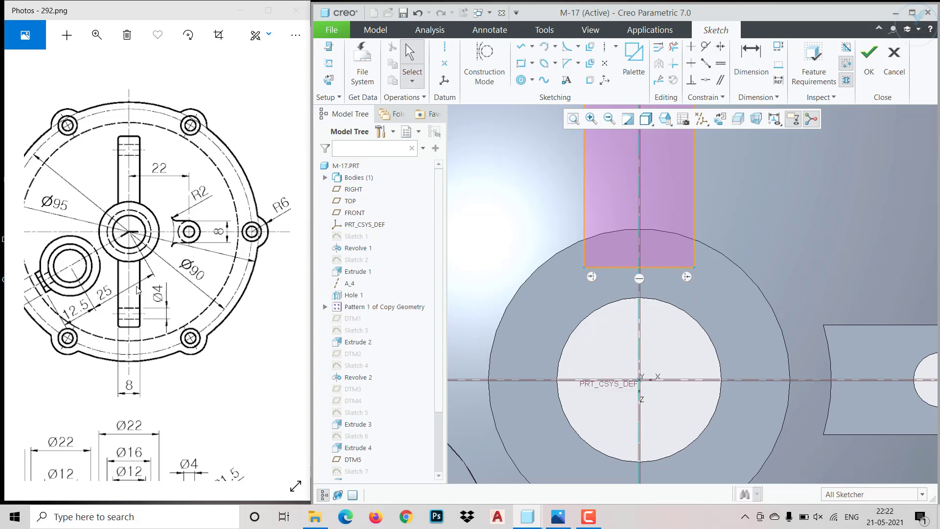
# Check the rib's span in the drawing's front view and dimension the rectangle's outer edge 35 mm from the horizontal reference
pyautogui.click(147, 345)
pyautogui.scroll(-3, 205, 248)
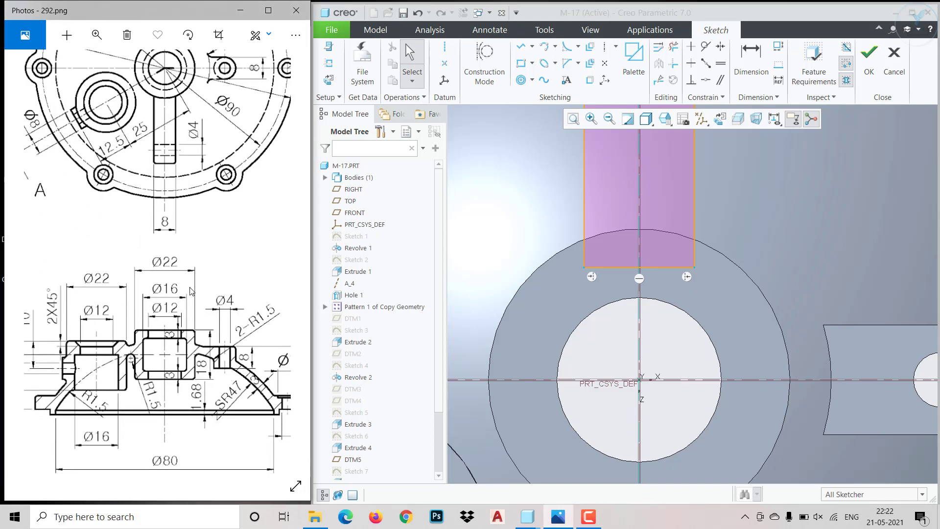
pyautogui.moveTo(191, 292)
pyautogui.mouseDown()
pyautogui.moveTo(213, 267)
pyautogui.moveTo(191, 278)
pyautogui.moveTo(39, 284)
pyautogui.mouseUp()
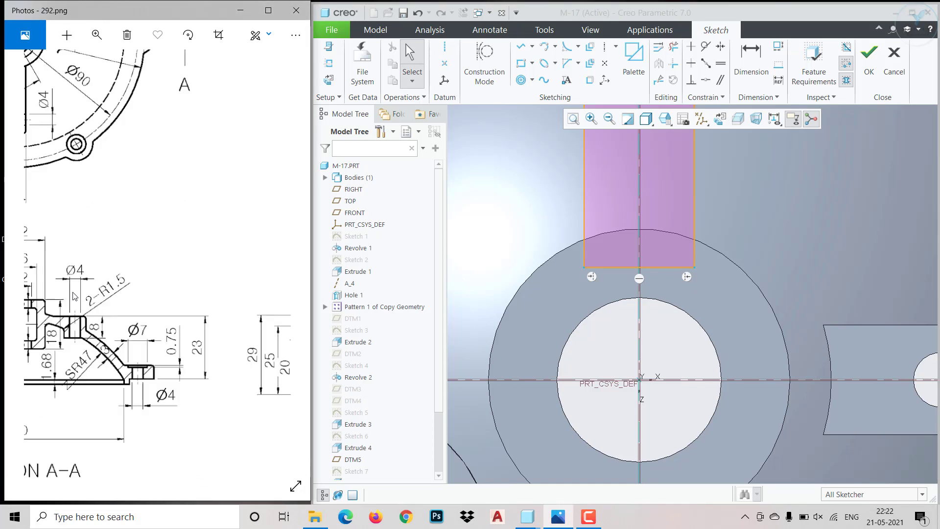
pyautogui.moveTo(245, 319)
pyautogui.mouseDown()
pyautogui.moveTo(113, 300)
pyautogui.moveTo(150, 303)
pyautogui.mouseUp()
pyautogui.moveTo(269, 268); pyautogui.dragTo(192, 267)
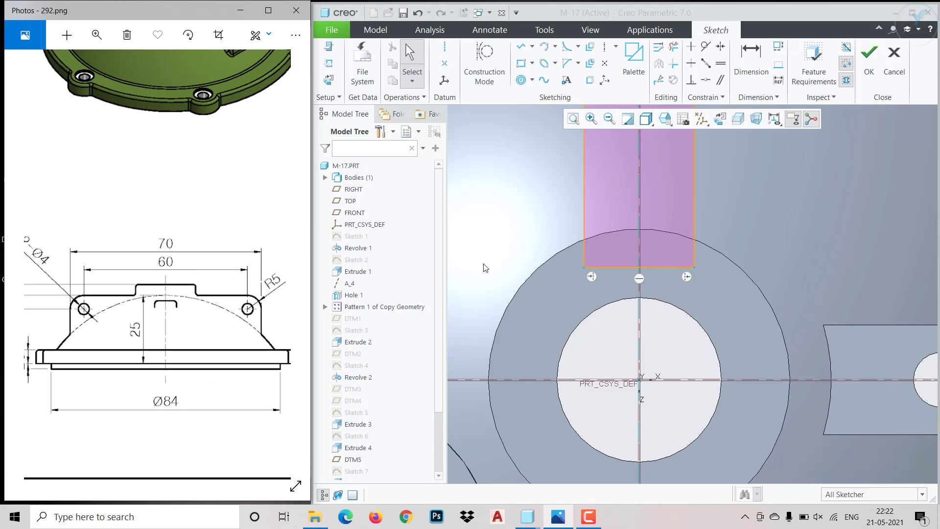
pyautogui.scroll(5, 668, 305)
pyautogui.scroll(1, 735, 258)
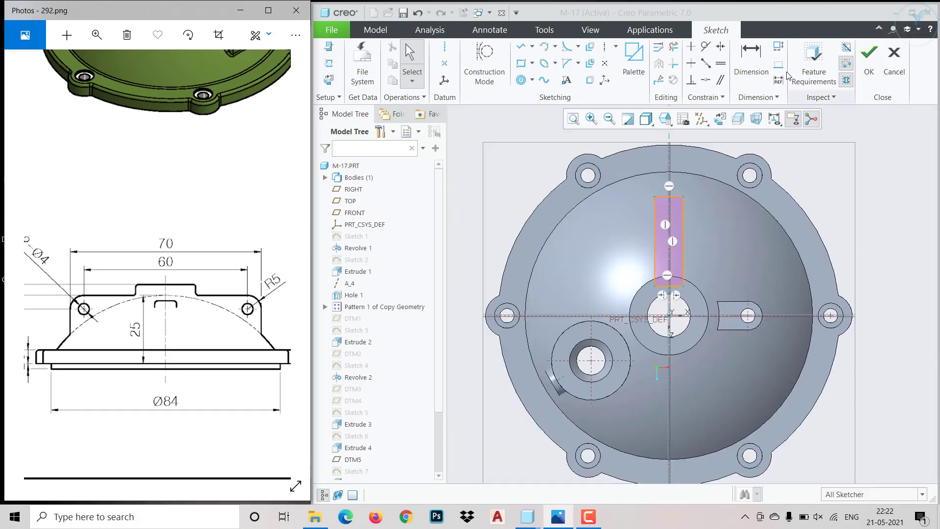
pyautogui.click(754, 66)
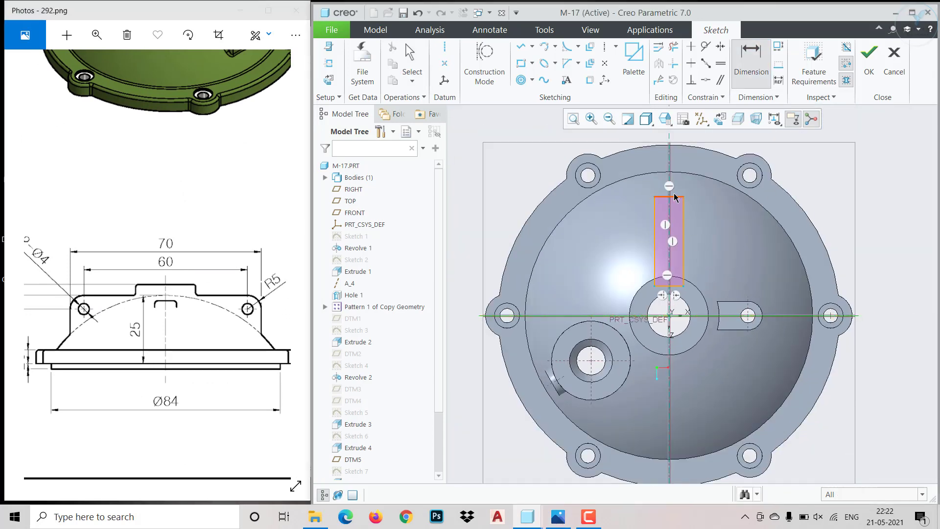
pyautogui.middleClick(901, 273)
pyautogui.write('3')
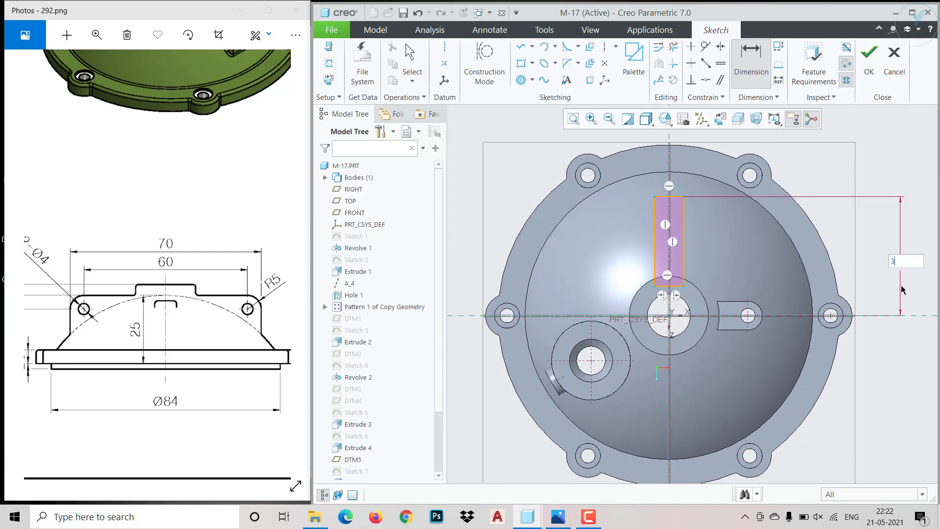
pyautogui.write('5')
pyautogui.press('Return')
# Set the rib rectangle's width to 8 mm
pyautogui.scroll(-3, 694, 204)
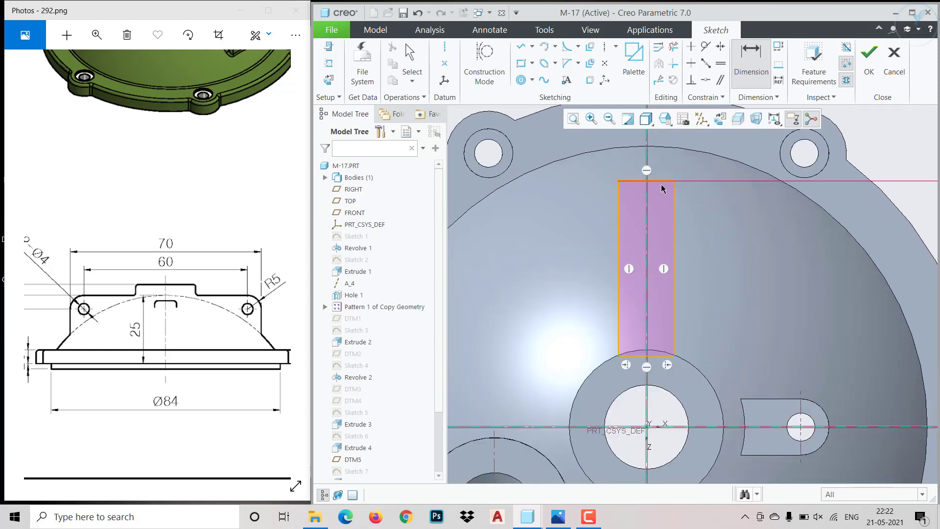
pyautogui.middleClick(699, 176)
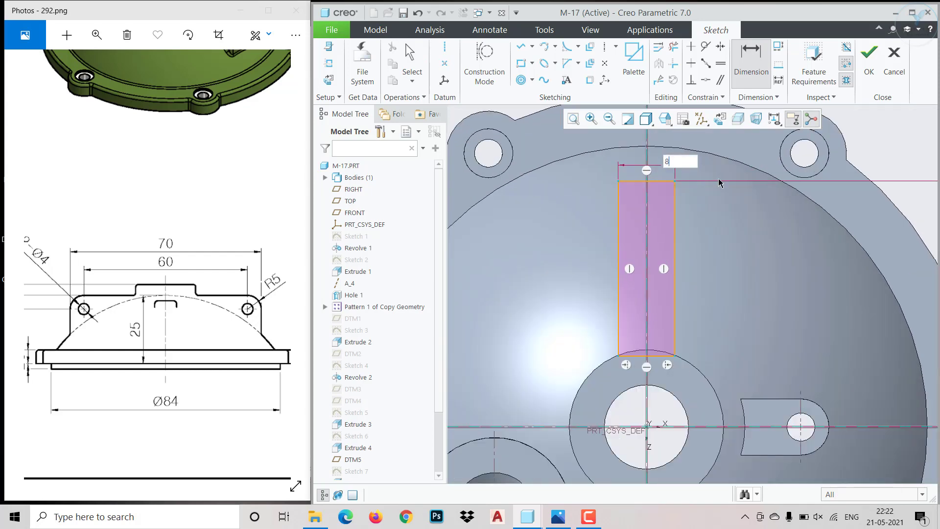
pyautogui.scroll(-4, 652, 343)
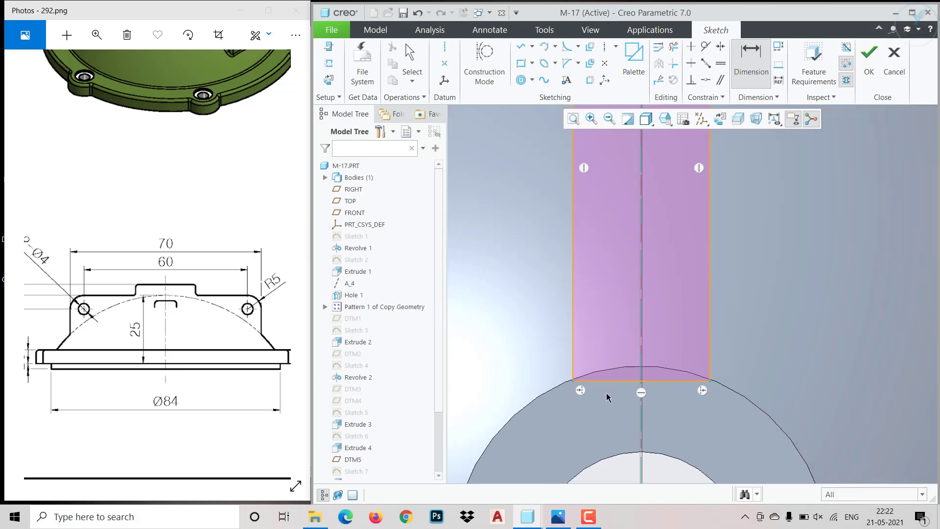
# Project the central boss ring's outer circular edge into the rib sketch
pyautogui.click(589, 79)
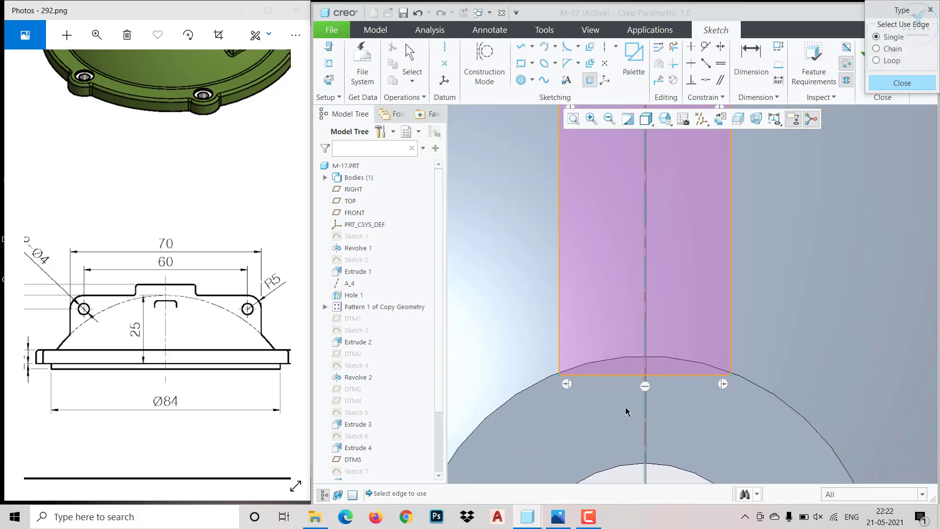
pyautogui.scroll(-2, 625, 407)
pyautogui.click(726, 361)
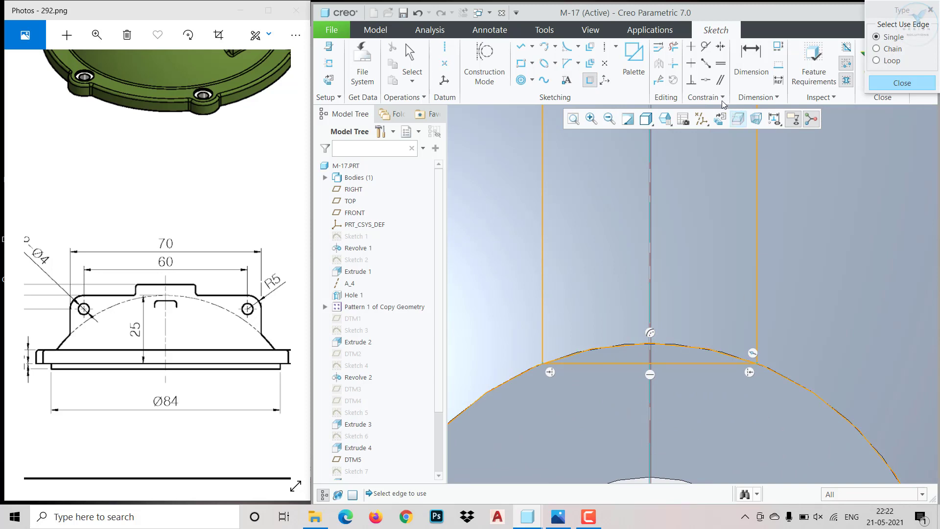
pyautogui.click(903, 83)
# Trim the rectangle's inner edge and the excess projected circle so the rib profile ends on the boss's arc
pyautogui.click(674, 46)
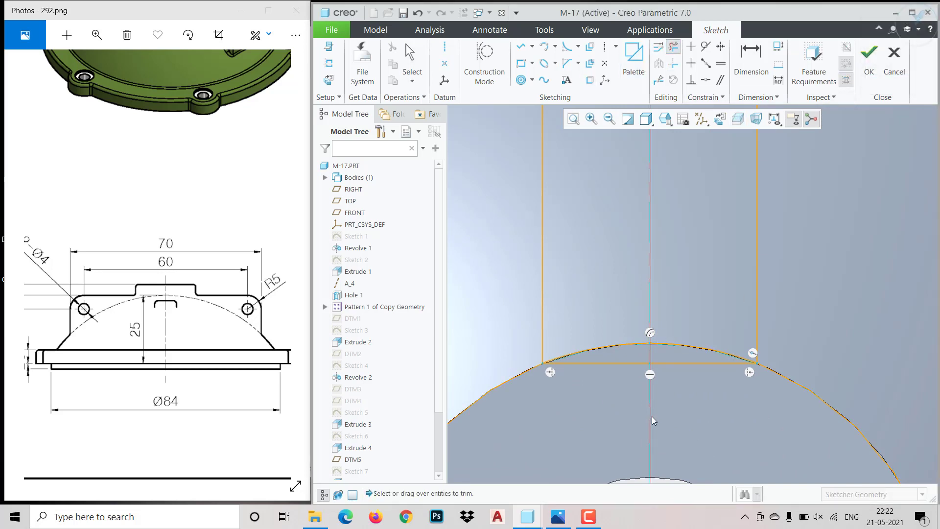
pyautogui.scroll(-2, 651, 417)
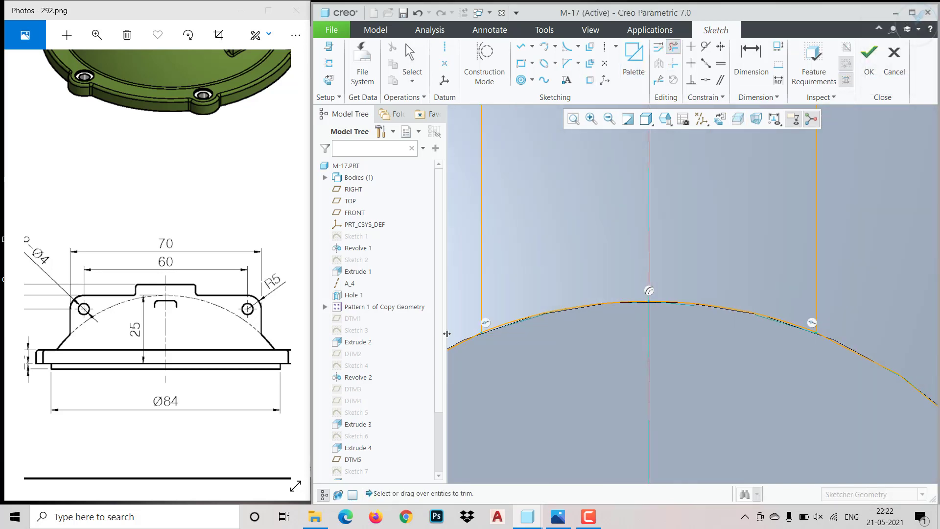
pyautogui.click(849, 344)
pyautogui.scroll(4, 836, 380)
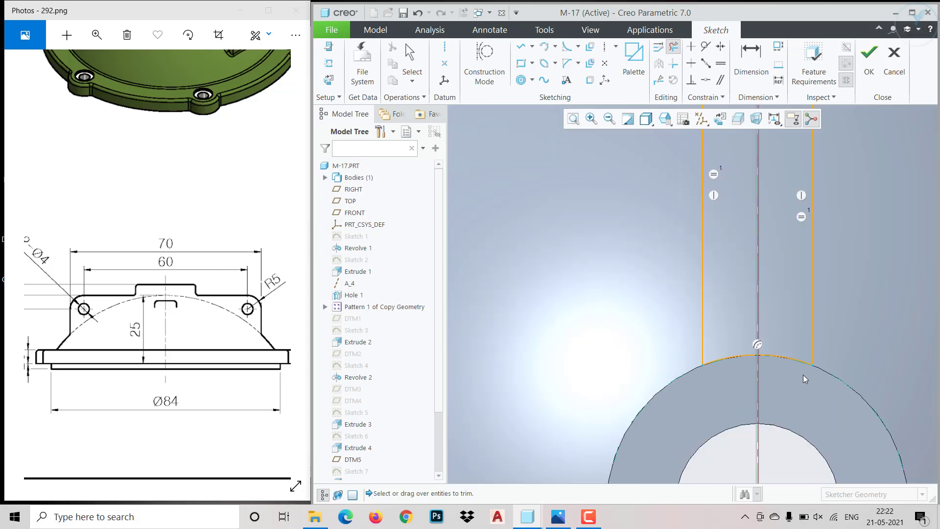
pyautogui.scroll(3, 853, 431)
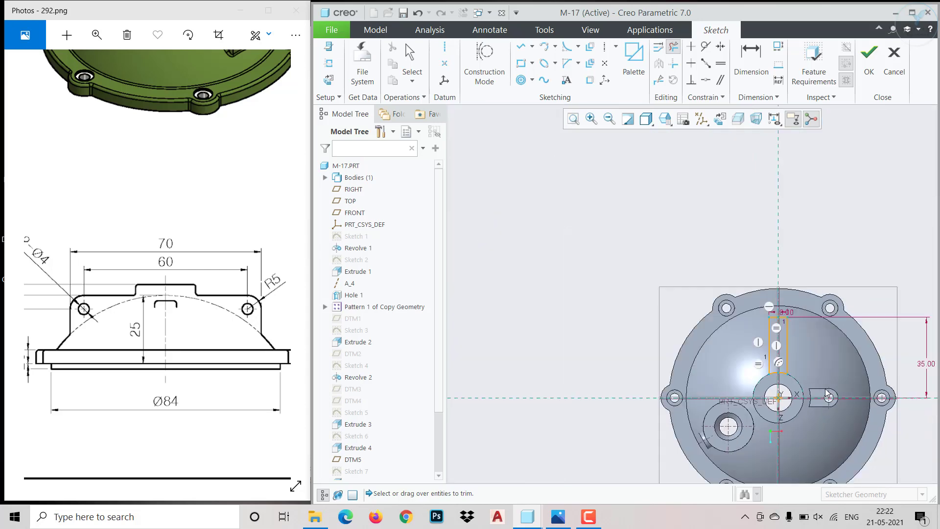
pyautogui.scroll(-1, 868, 419)
pyautogui.middleClick(869, 419)
pyautogui.scroll(-3, 791, 372)
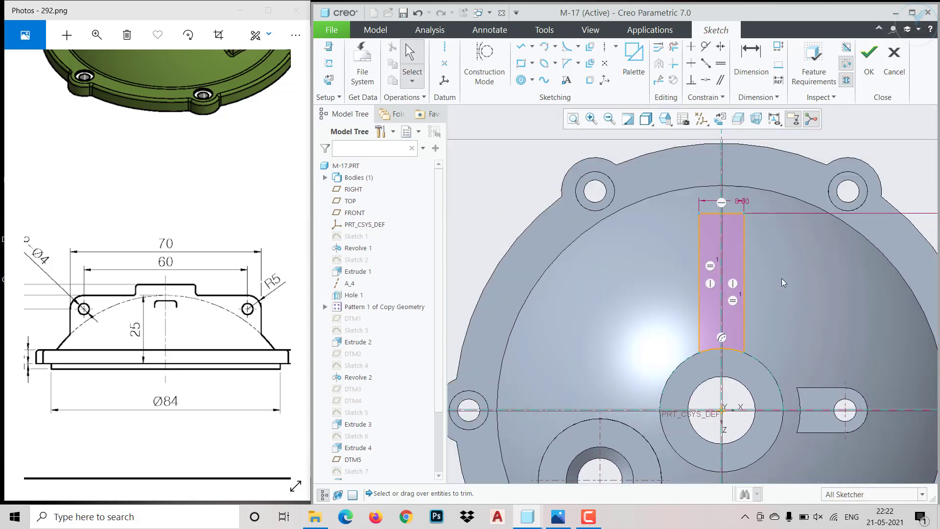
# Mirror the rib profile about the horizontal reference and finish the sketch
pyautogui.scroll(2, 798, 221)
pyautogui.moveTo(691, 154); pyautogui.dragTo(784, 317)
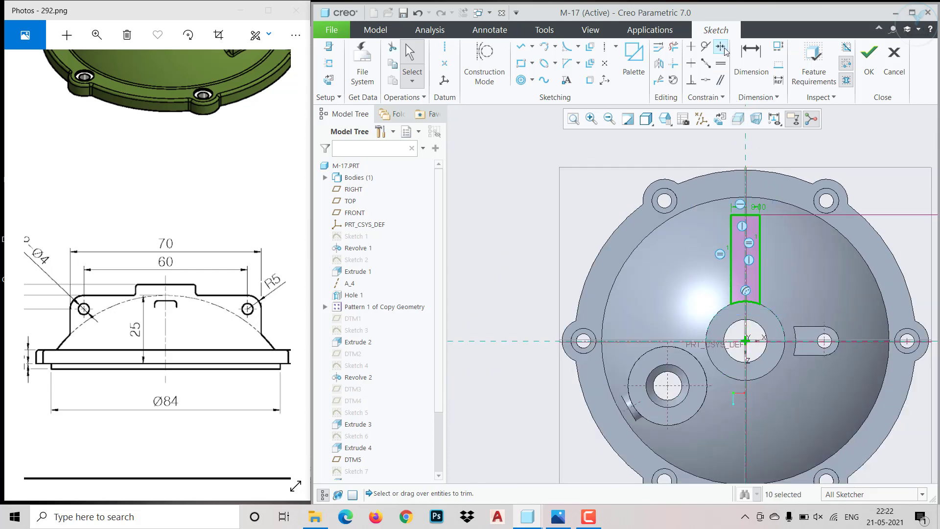
pyautogui.click(657, 66)
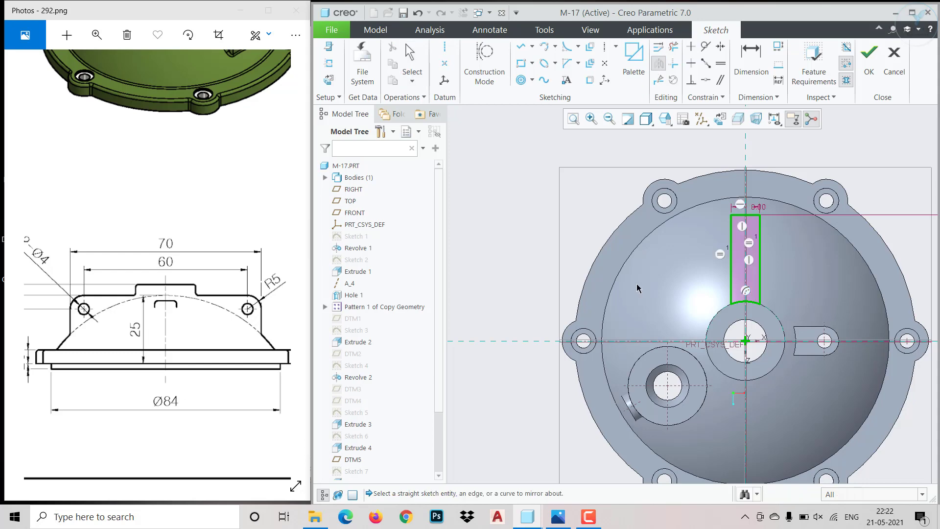
pyautogui.click(619, 341)
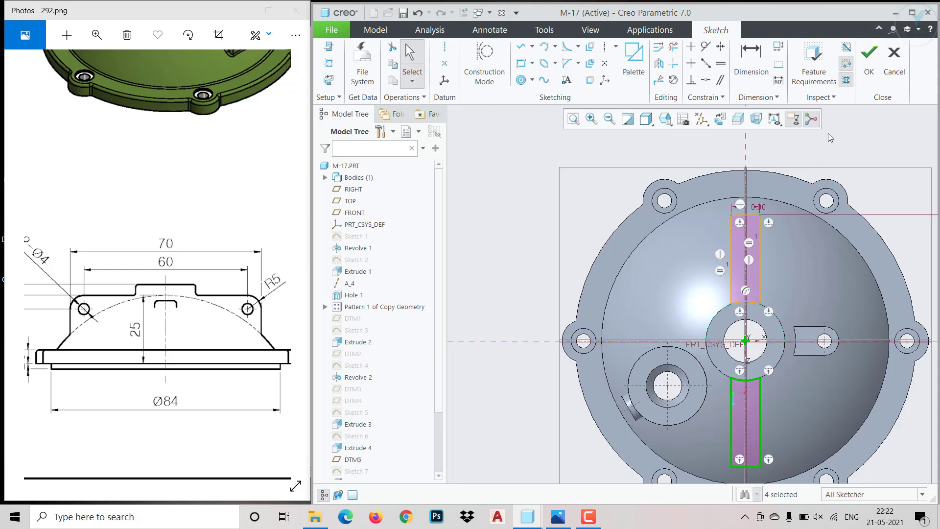
pyautogui.click(870, 59)
# Check the rib in the drawing's views and try to extrude both rib profiles up to the dome's outer surface
pyautogui.click(547, 58)
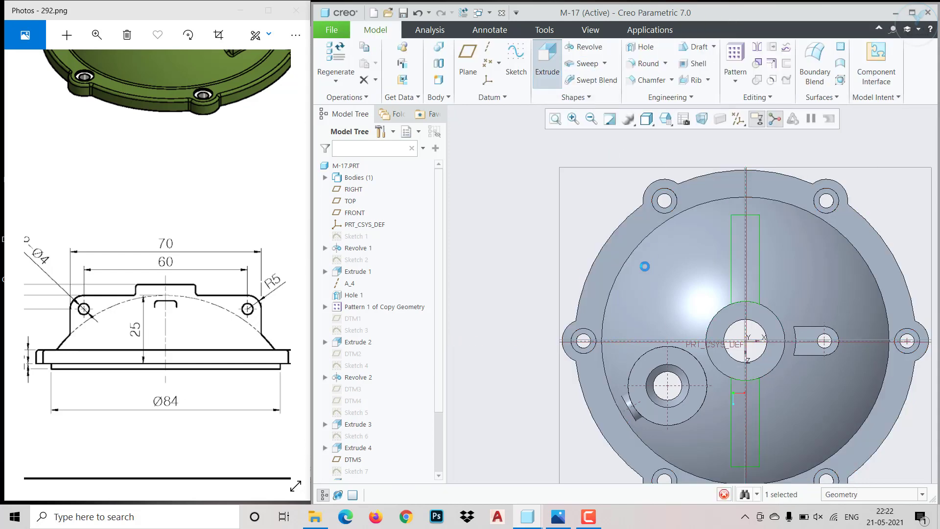
pyautogui.click(193, 314)
pyautogui.moveTo(193, 314)
pyautogui.mouseDown()
pyautogui.moveTo(189, 222)
pyautogui.moveTo(206, 224)
pyautogui.mouseUp()
pyautogui.moveTo(230, 276); pyautogui.dragTo(207, 378)
pyautogui.moveTo(157, 317); pyautogui.dragTo(311, 320)
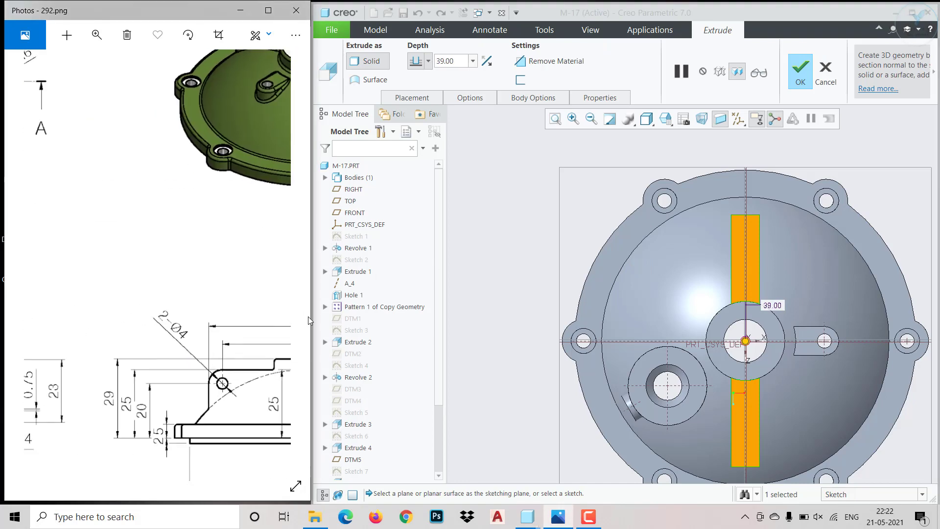
pyautogui.moveTo(49, 318)
pyautogui.mouseDown()
pyautogui.moveTo(166, 297)
pyautogui.moveTo(199, 277)
pyautogui.moveTo(179, 338)
pyautogui.mouseUp()
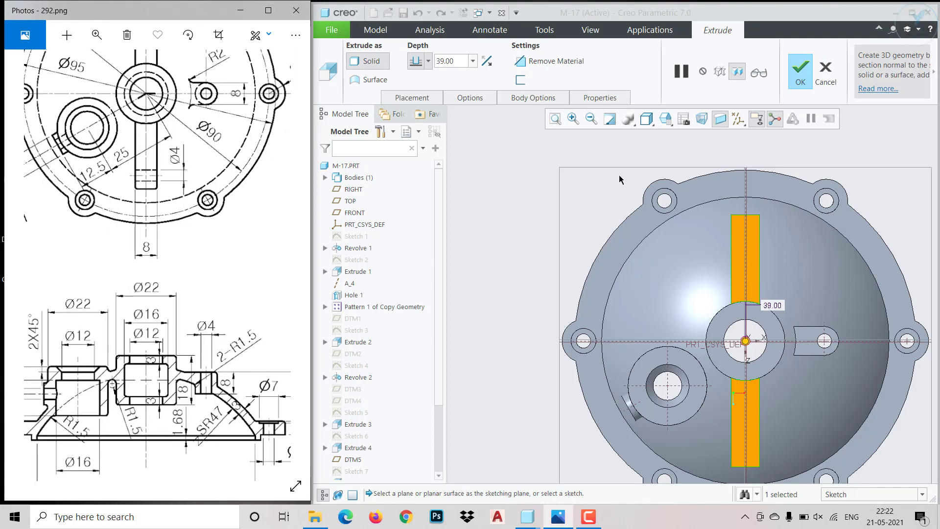
pyautogui.click(429, 61)
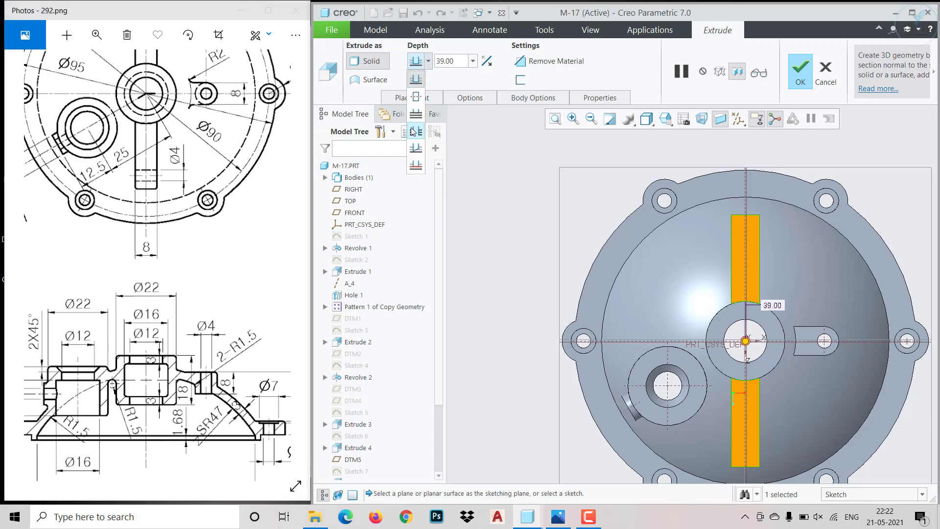
pyautogui.click(416, 167)
pyautogui.moveTo(501, 151); pyautogui.dragTo(510, 195, button='middle')
pyautogui.click(762, 391)
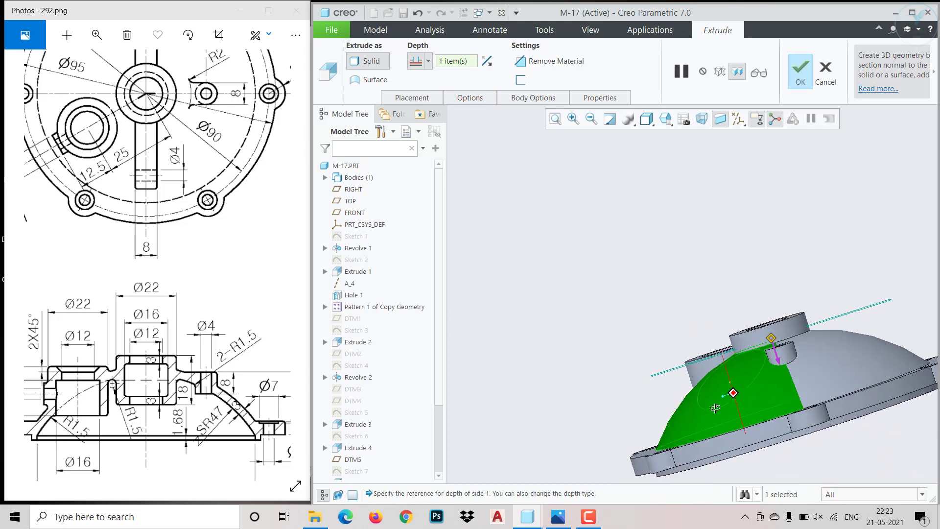
# Try the dome's inner surface as the depth reference for the two-rib extrusion, and cancel the feature
pyautogui.moveTo(761, 392); pyautogui.dragTo(819, 299, button='middle')
pyautogui.click(848, 392)
pyautogui.scroll(2, 836, 373)
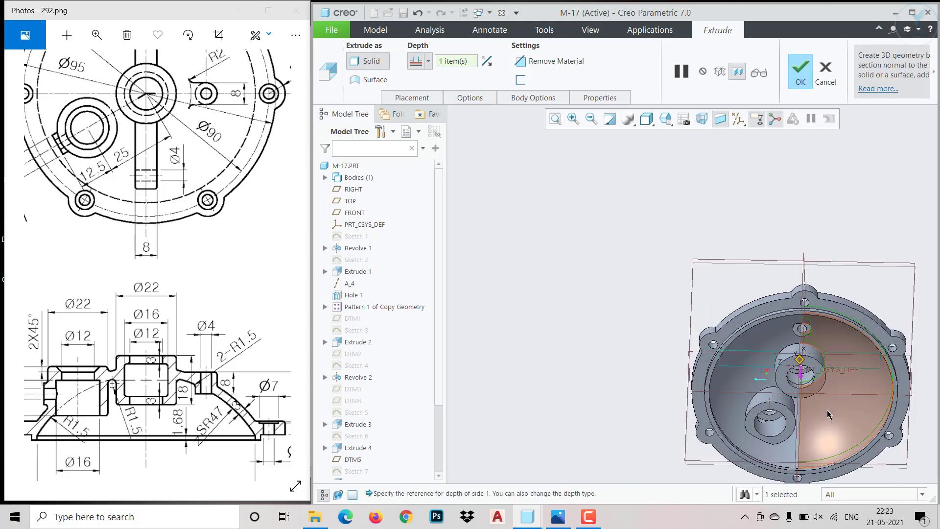
pyautogui.click(829, 416)
pyautogui.moveTo(828, 416); pyautogui.dragTo(772, 404, button='middle')
pyautogui.click(828, 73)
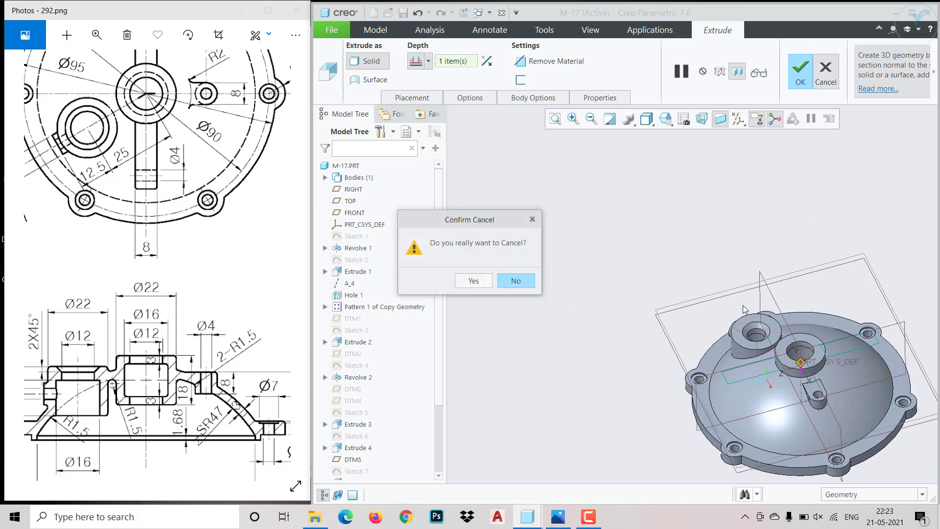
pyautogui.click(482, 285)
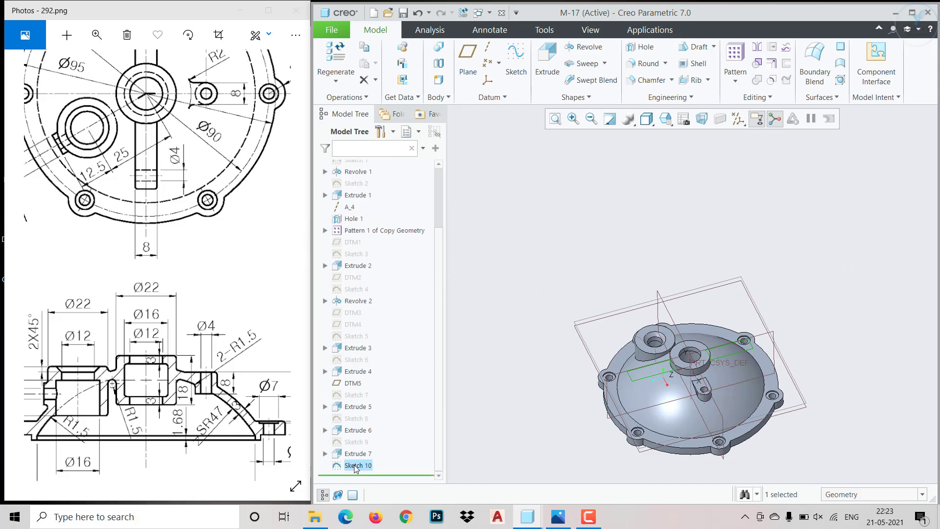
# Redefine the rib sketch by deleting the mirrored profile, keeping only the dimensioned original, and accept it
pyautogui.rightClick(356, 468)
pyautogui.click(377, 284)
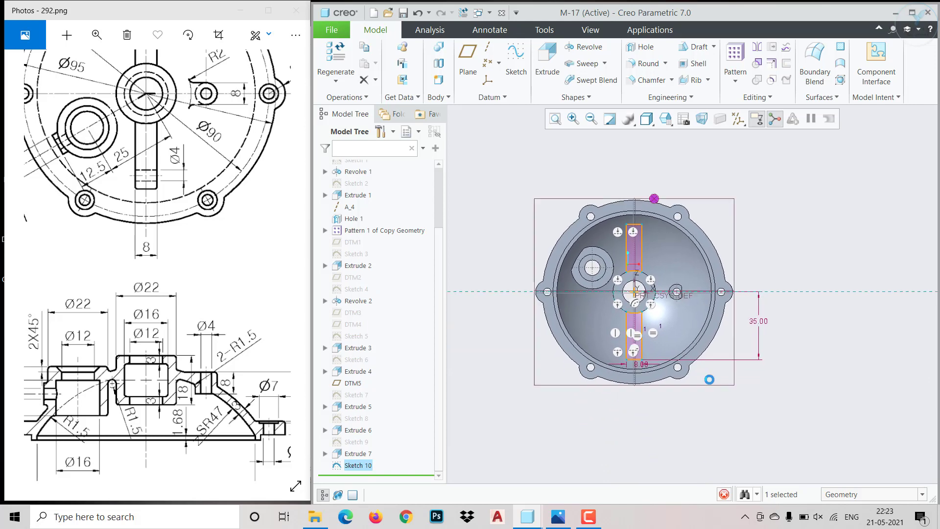
pyautogui.moveTo(582, 163); pyautogui.dragTo(665, 359)
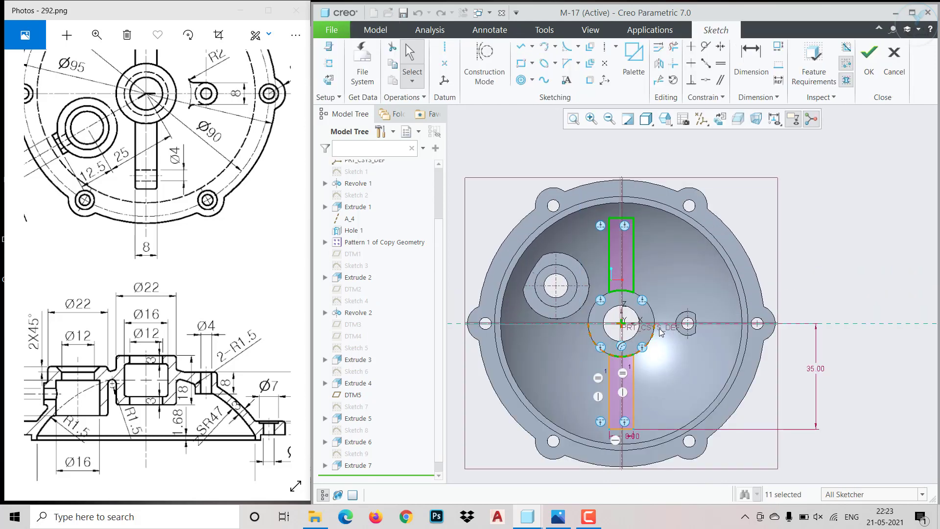
pyautogui.press('Delete')
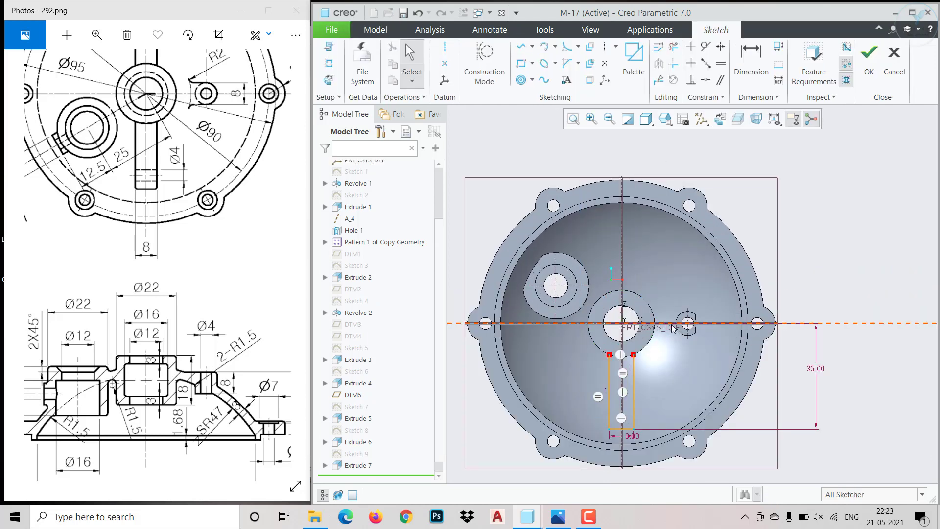
pyautogui.hotkey('ctrl', 'z')
pyautogui.scroll(3, 642, 328)
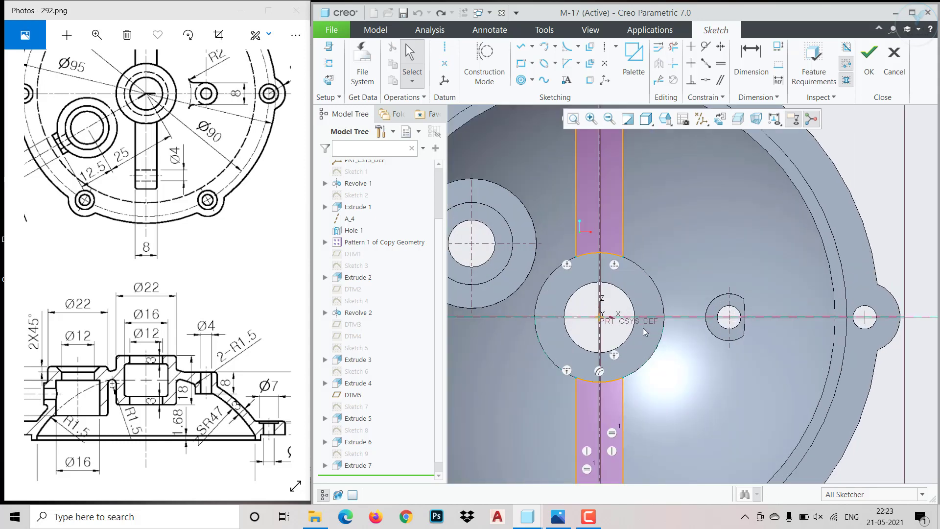
pyautogui.scroll(-3, 630, 251)
pyautogui.moveTo(560, 131); pyautogui.dragTo(651, 259)
pyautogui.press('Delete')
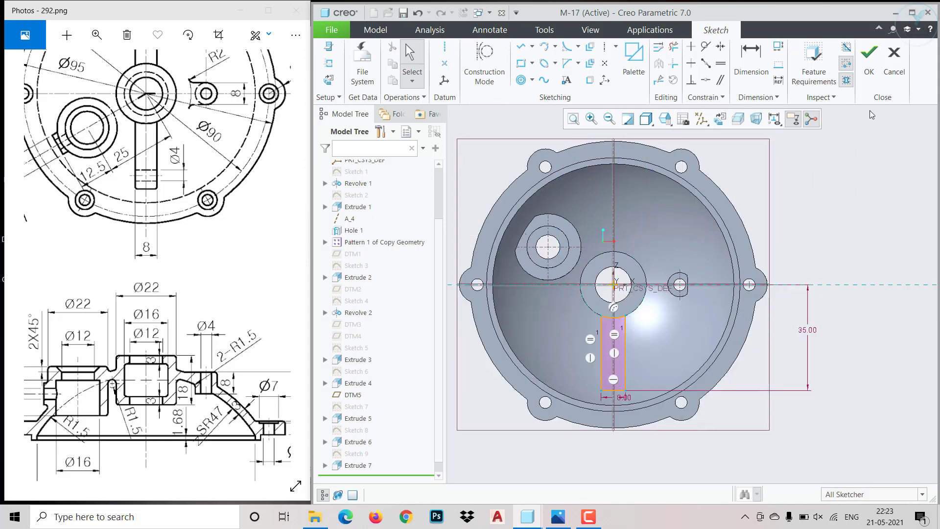
pyautogui.click(869, 53)
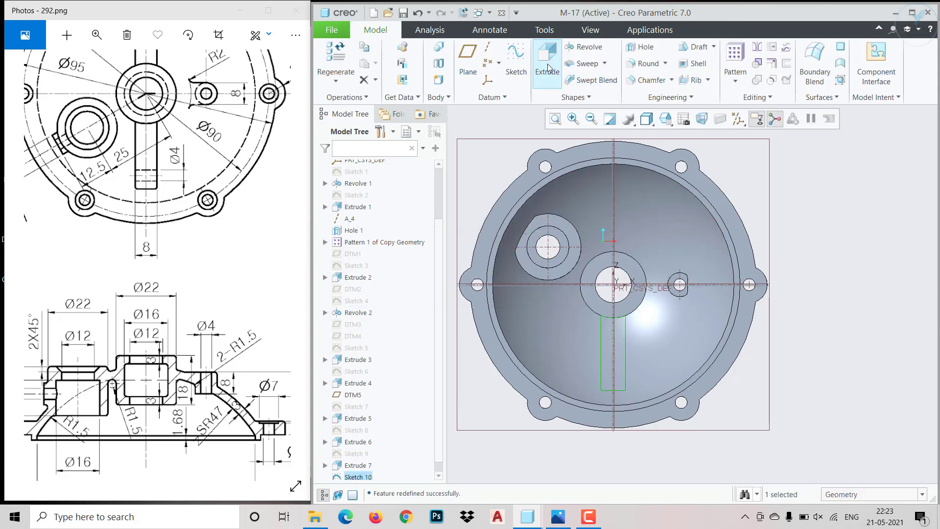
# Extrude the single rib profile up to the dome's outer surface and accept the feature
pyautogui.click(548, 69)
pyautogui.moveTo(607, 240); pyautogui.dragTo(573, 236, button='middle')
pyautogui.click(429, 61)
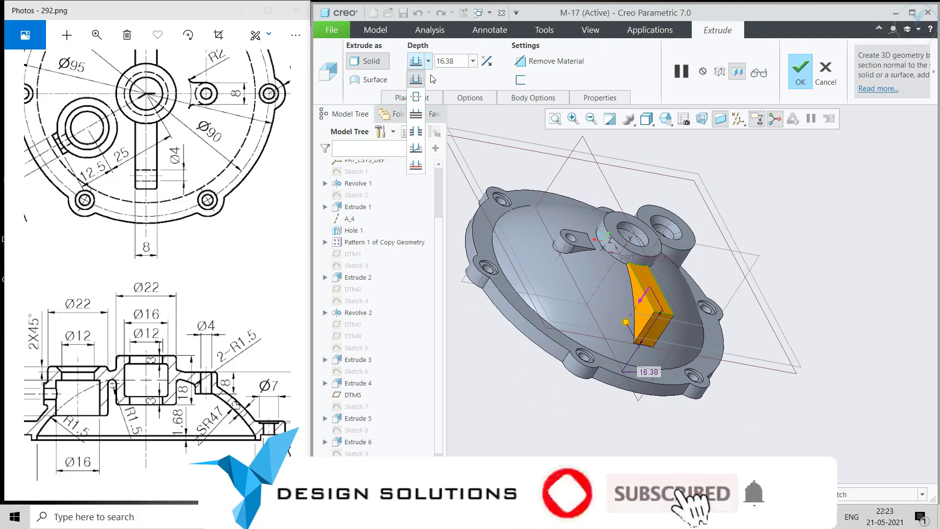
pyautogui.click(415, 166)
pyautogui.click(581, 305)
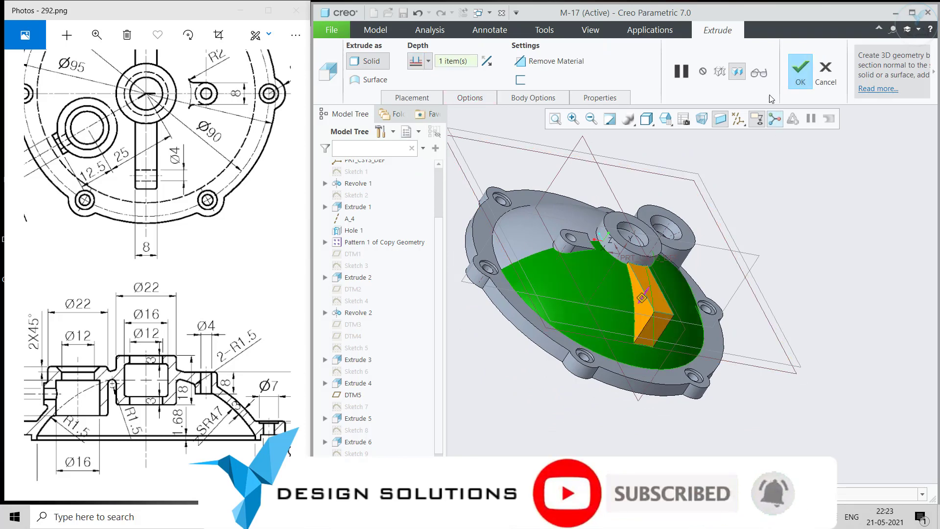
pyautogui.click(801, 71)
pyautogui.moveTo(816, 287); pyautogui.dragTo(728, 247, button='middle')
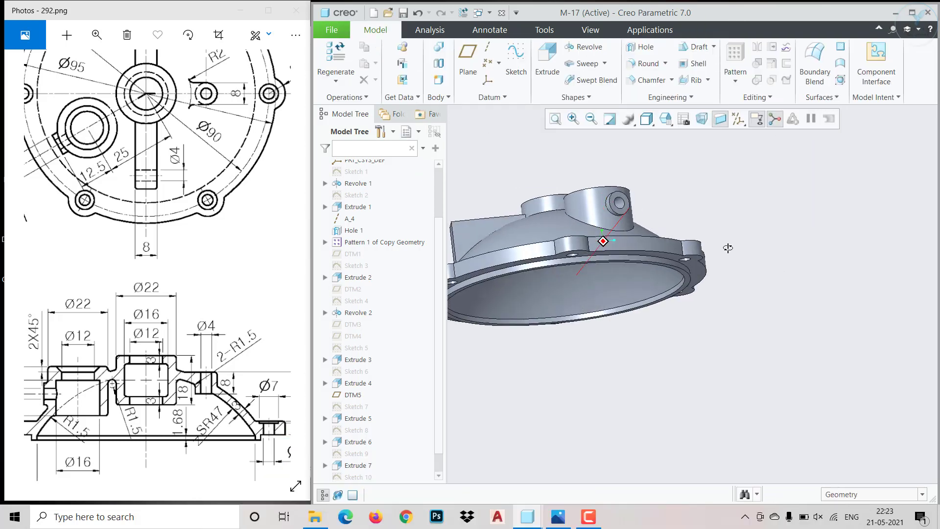
pyautogui.hotkey('ctrl', 'd')
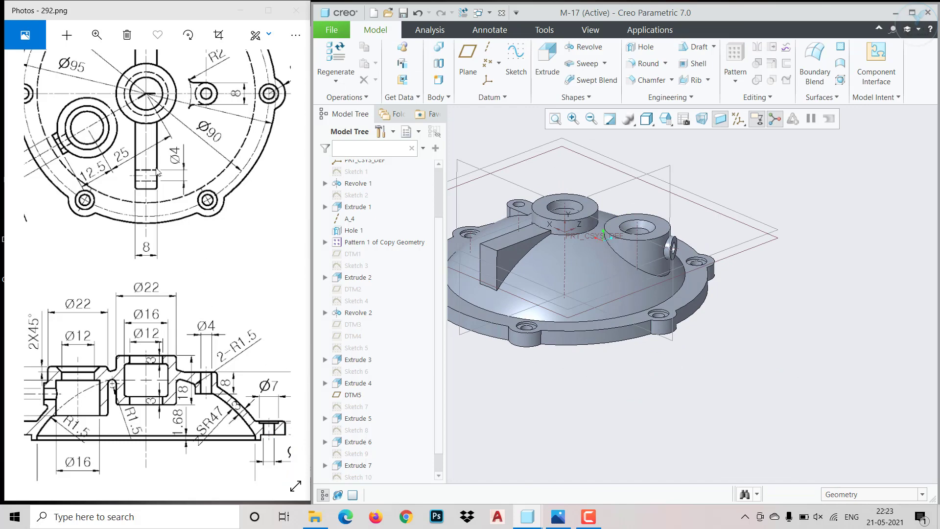
# Check the rib hole in the drawing's side view and start a sketch on the rib's side face, proceeding without further references
pyautogui.moveTo(155, 293); pyautogui.dragTo(149, 329)
pyautogui.moveTo(289, 354); pyautogui.dragTo(148, 327)
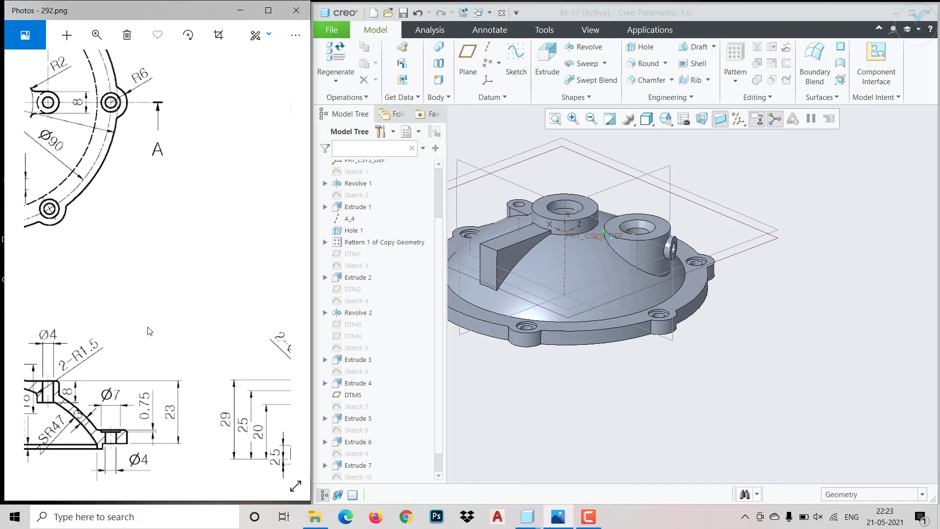
pyautogui.moveTo(246, 371)
pyautogui.mouseDown()
pyautogui.moveTo(131, 312)
pyautogui.moveTo(76, 265)
pyautogui.mouseUp()
pyautogui.moveTo(158, 311); pyautogui.dragTo(137, 304)
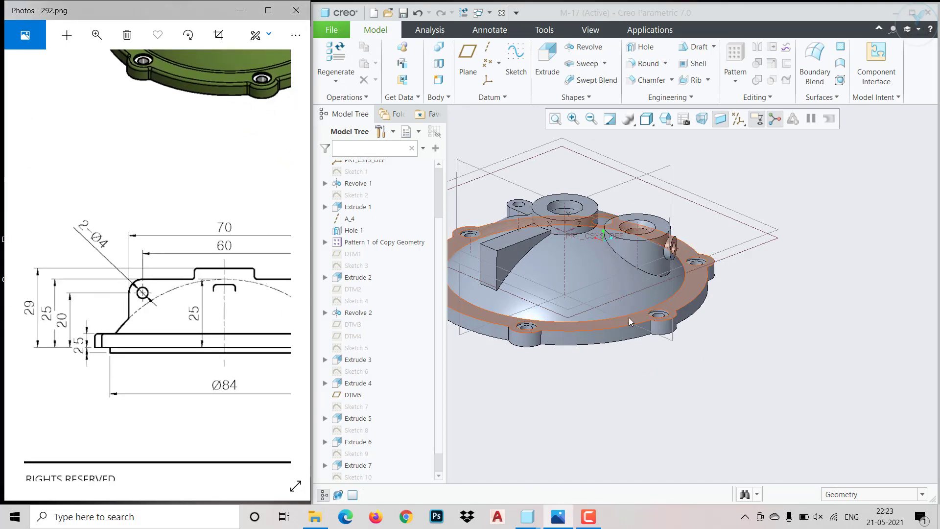
pyautogui.moveTo(629, 318); pyautogui.dragTo(505, 263, button='middle')
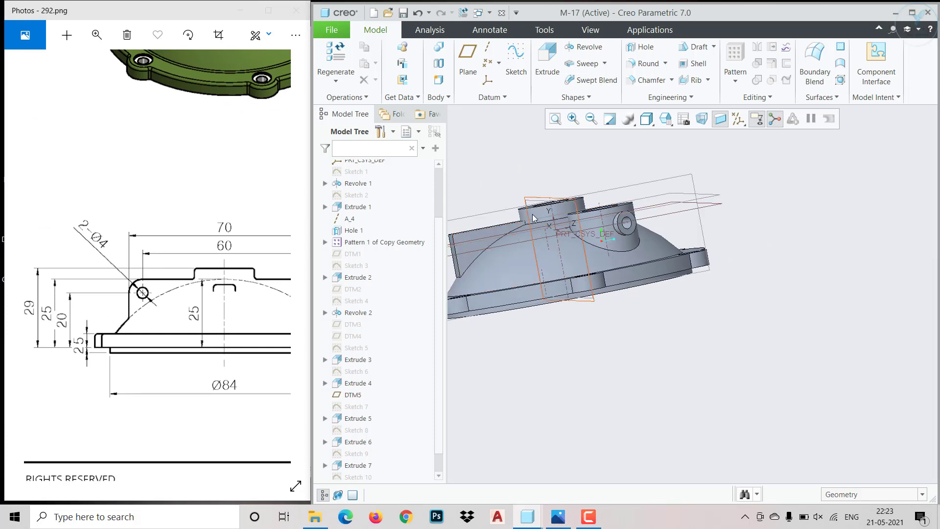
pyautogui.click(471, 236)
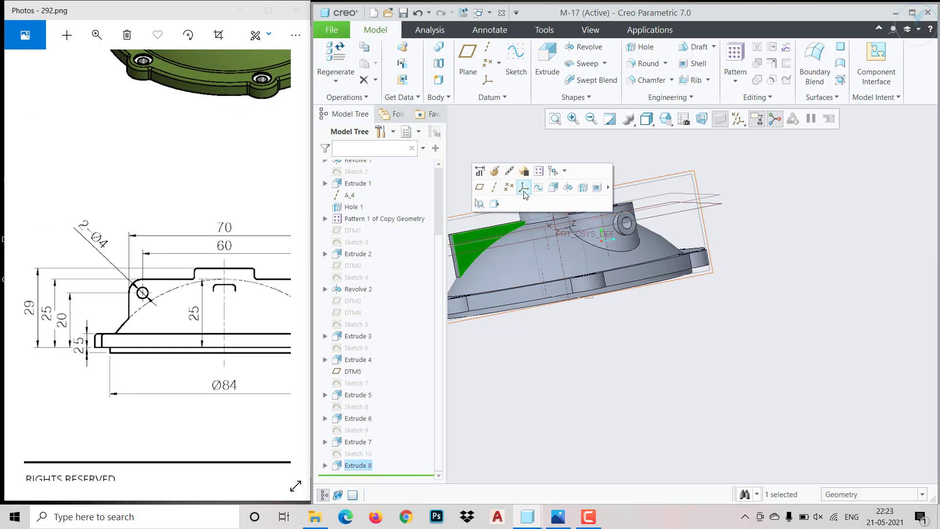
pyautogui.click(537, 188)
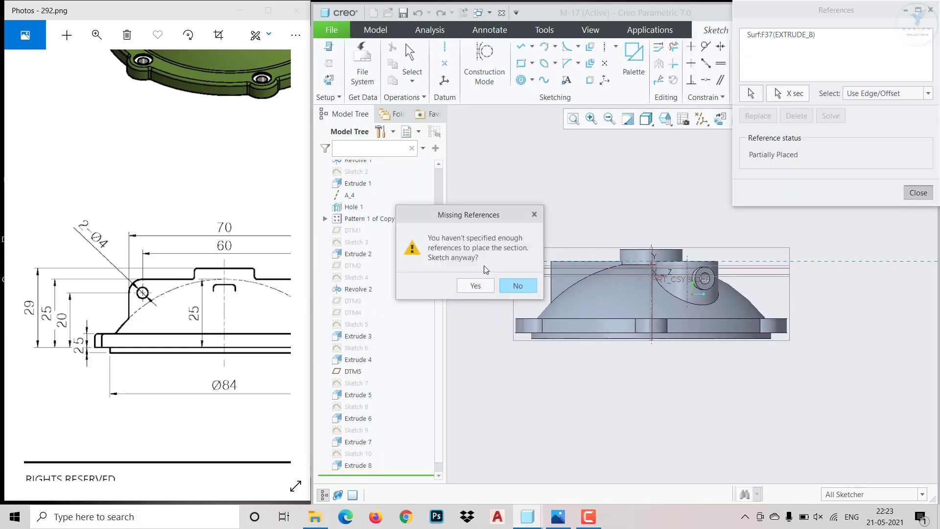
pyautogui.click(470, 285)
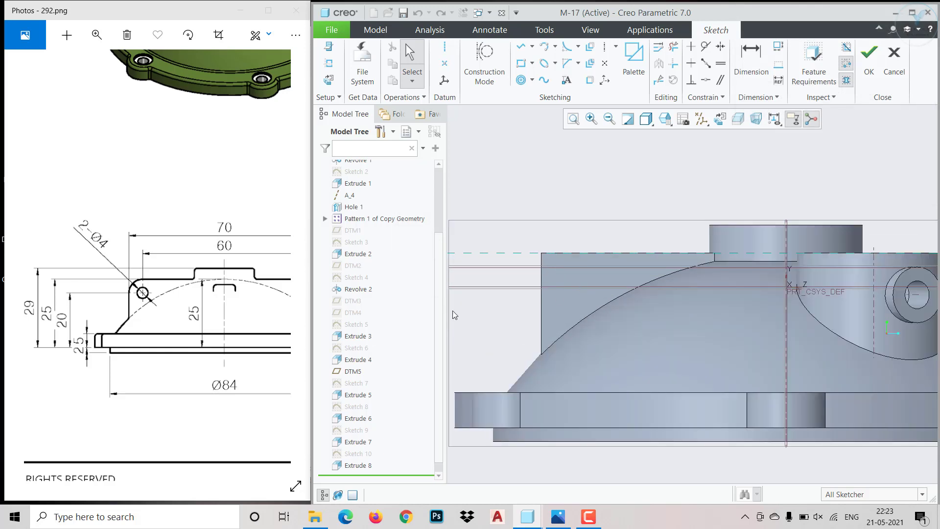
# Sketch a center-point circle near the rib's upper outer corner and set its diameter to 4 mm
pyautogui.moveTo(152, 319)
pyautogui.mouseDown()
pyautogui.moveTo(60, 276)
pyautogui.moveTo(138, 297)
pyautogui.moveTo(56, 284)
pyautogui.moveTo(139, 297)
pyautogui.moveTo(146, 312)
pyautogui.mouseUp()
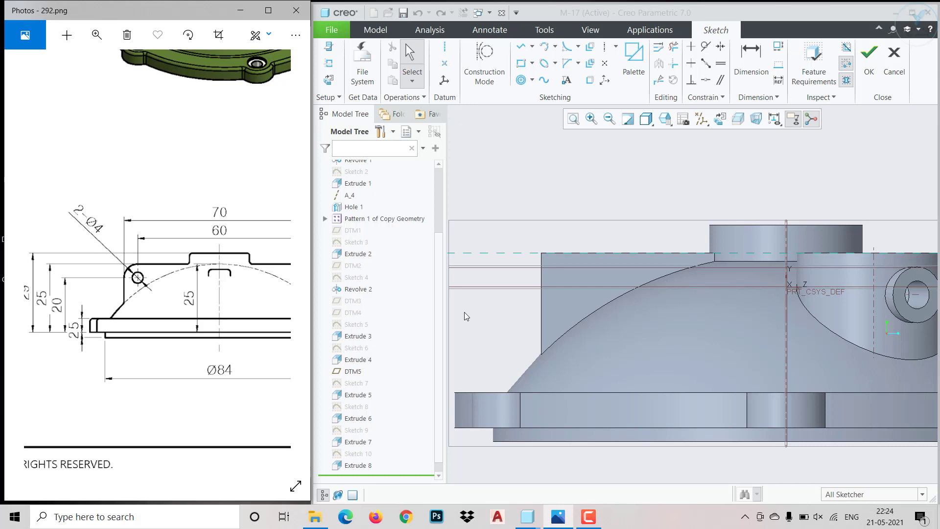
pyautogui.click(532, 79)
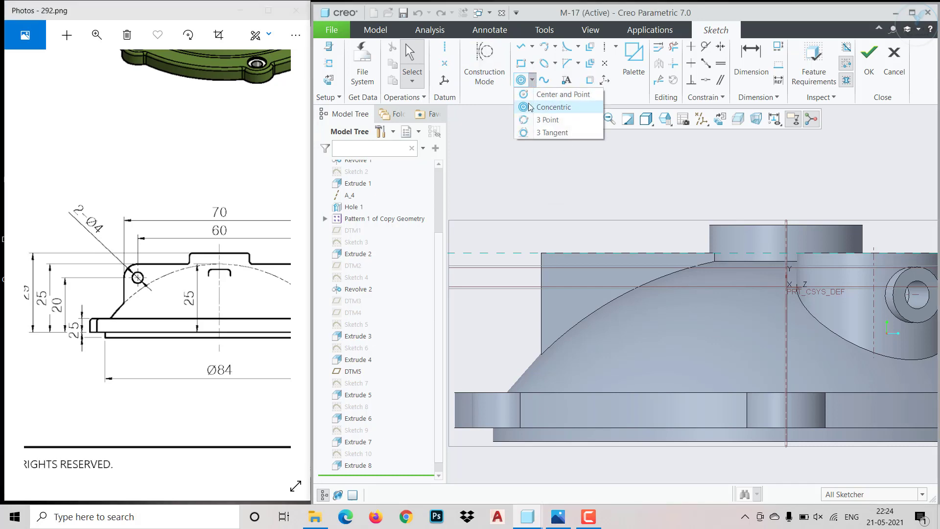
pyautogui.click(544, 94)
pyautogui.scroll(5, 545, 282)
pyautogui.click(544, 276)
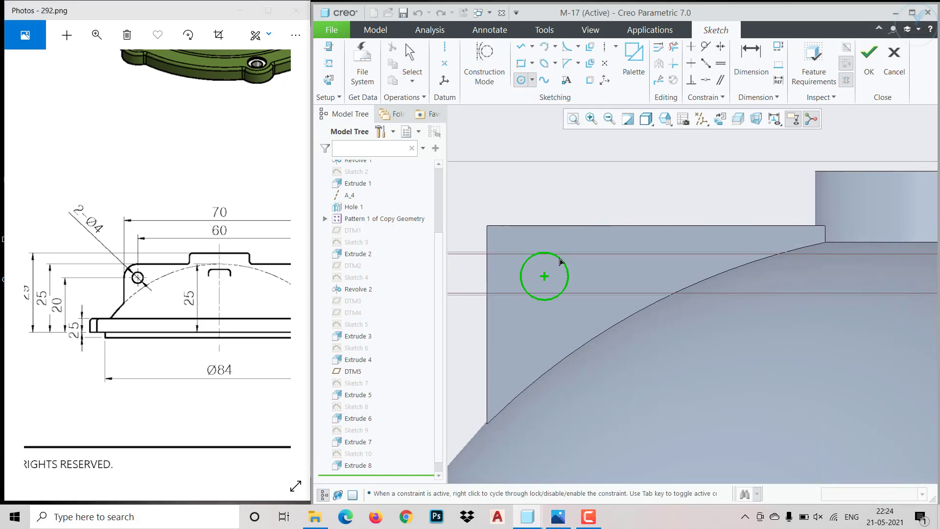
pyautogui.click(561, 261)
pyautogui.middleClick(604, 187)
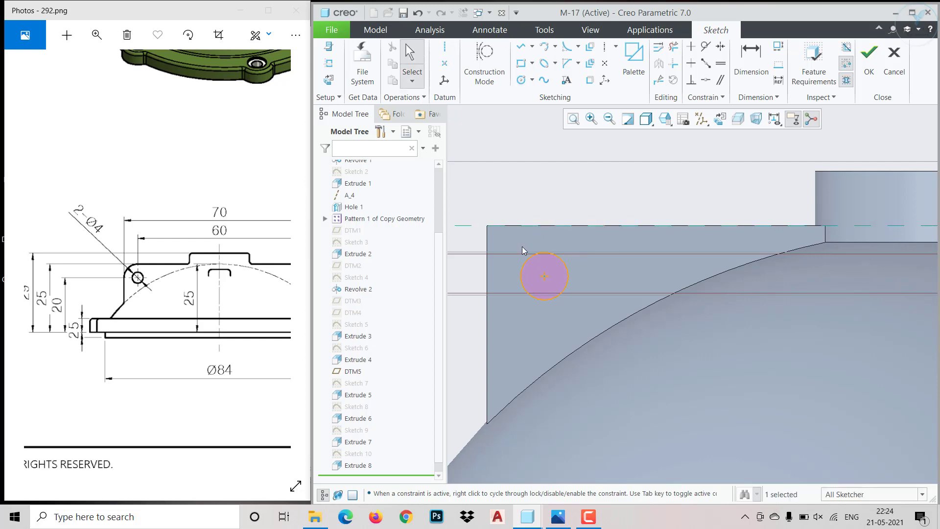
pyautogui.click(536, 253)
pyautogui.click(619, 193)
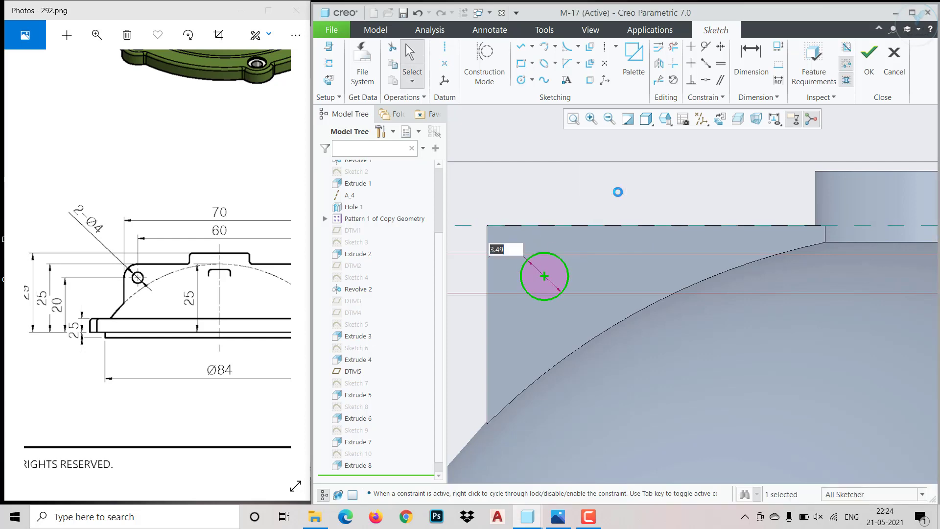
pyautogui.write('4')
pyautogui.press('Return')
# Dimension the circle's center 30 mm horizontally from the central vertical axis
pyautogui.scroll(3, 612, 211)
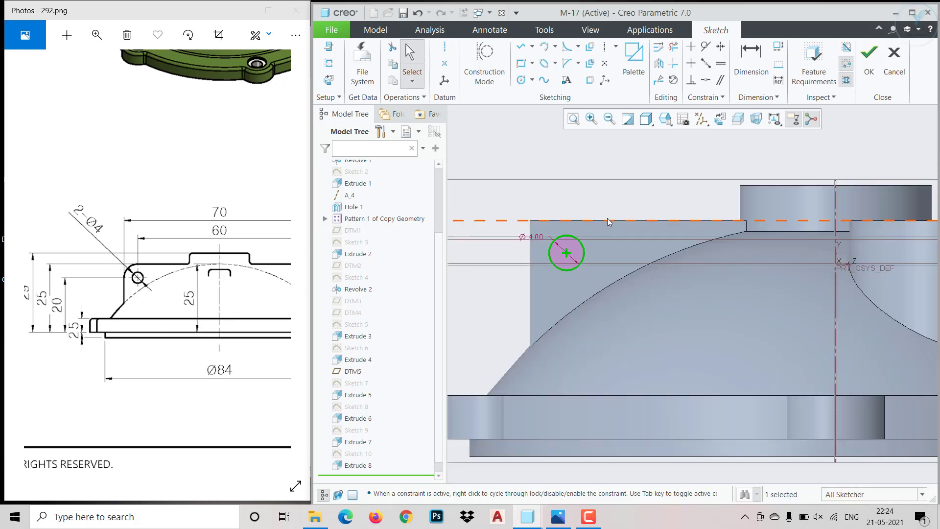
pyautogui.moveTo(181, 342); pyautogui.dragTo(130, 342)
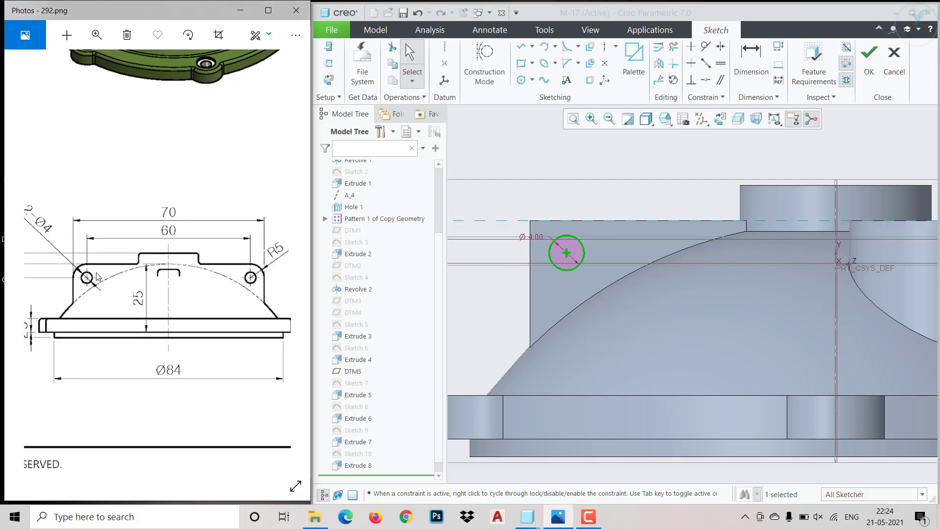
pyautogui.click(752, 59)
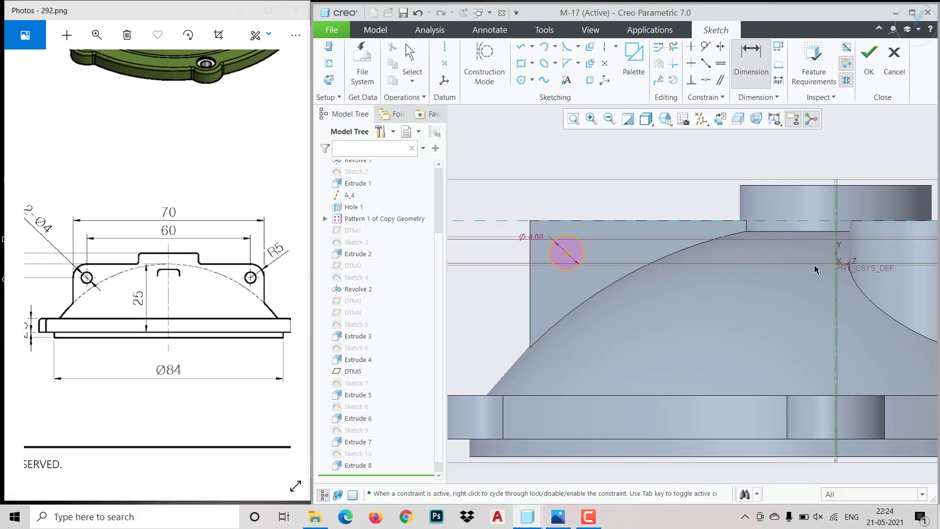
pyautogui.click(567, 251)
pyautogui.middleClick(613, 201)
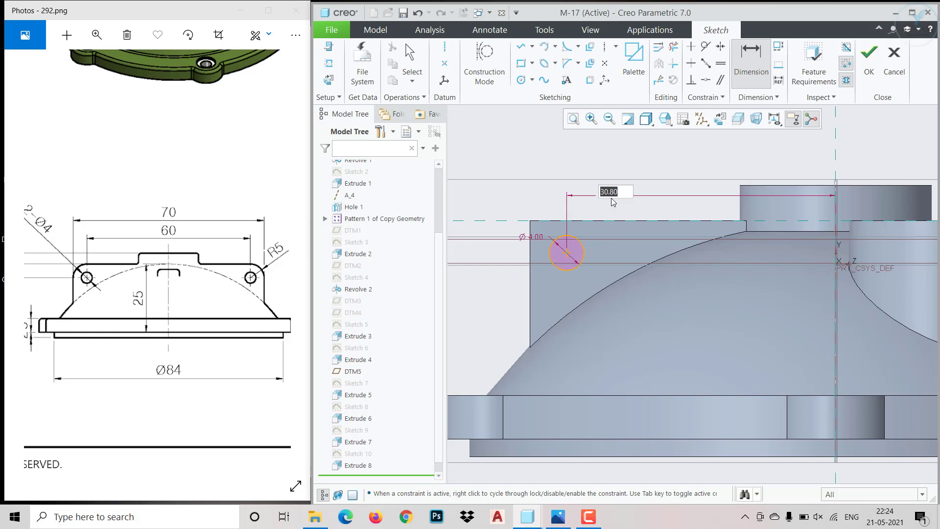
pyautogui.press('Return')
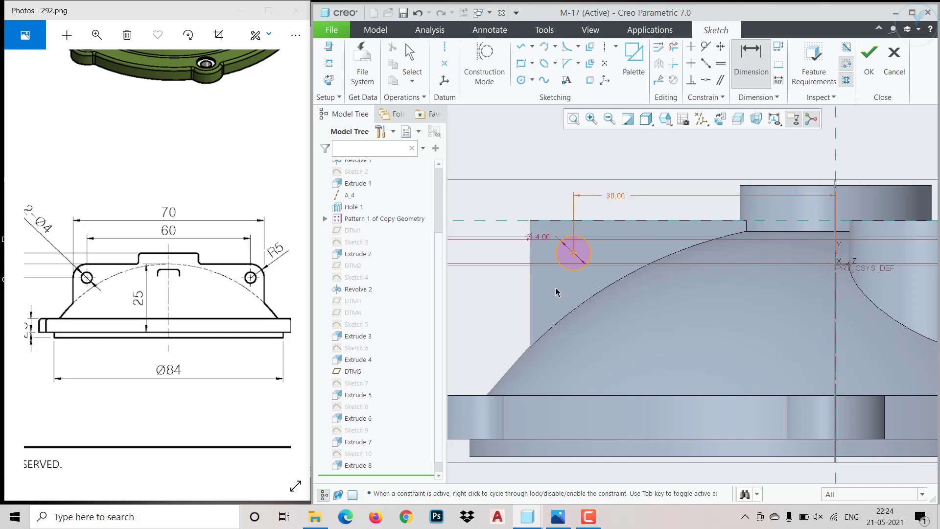
# Dimension the circle's center 20 mm above the flange's lower edge and finish the sketch
pyautogui.moveTo(126, 316); pyautogui.dragTo(253, 318)
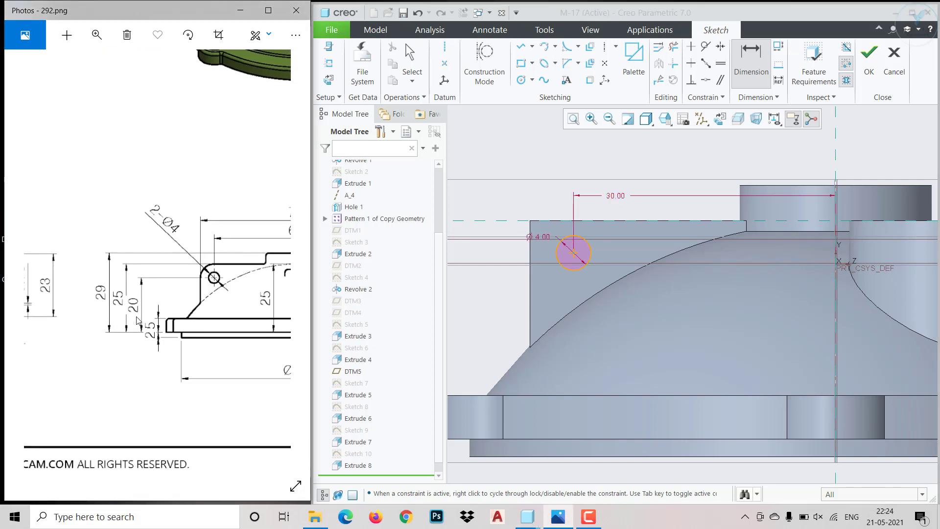
pyautogui.scroll(-1, 473, 338)
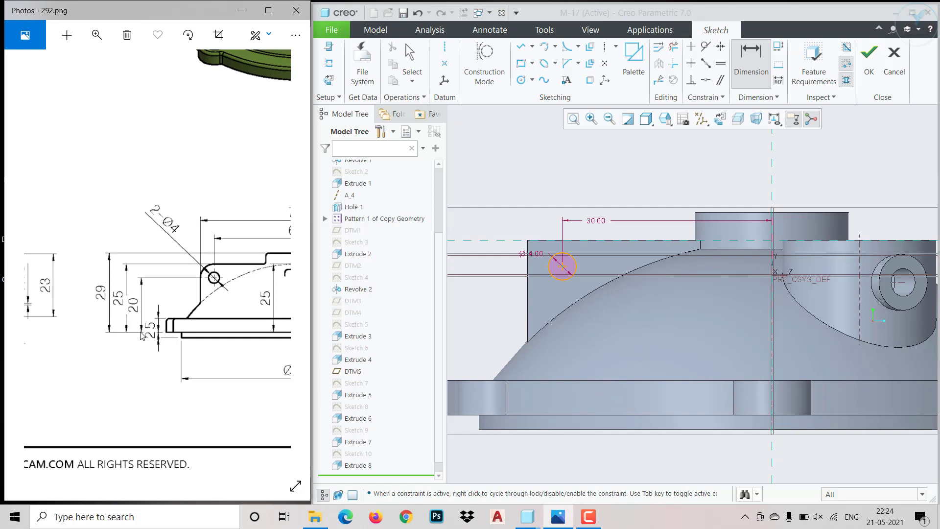
pyautogui.click(525, 414)
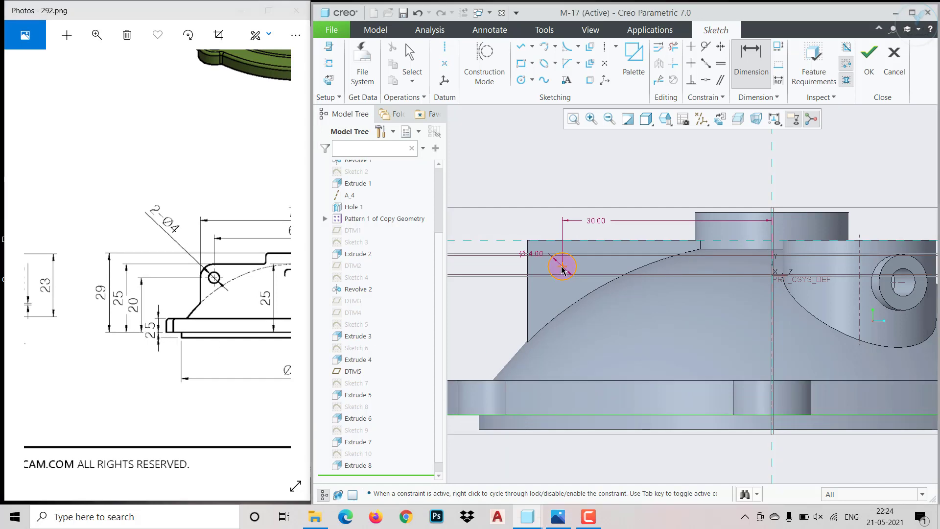
pyautogui.middleClick(492, 331)
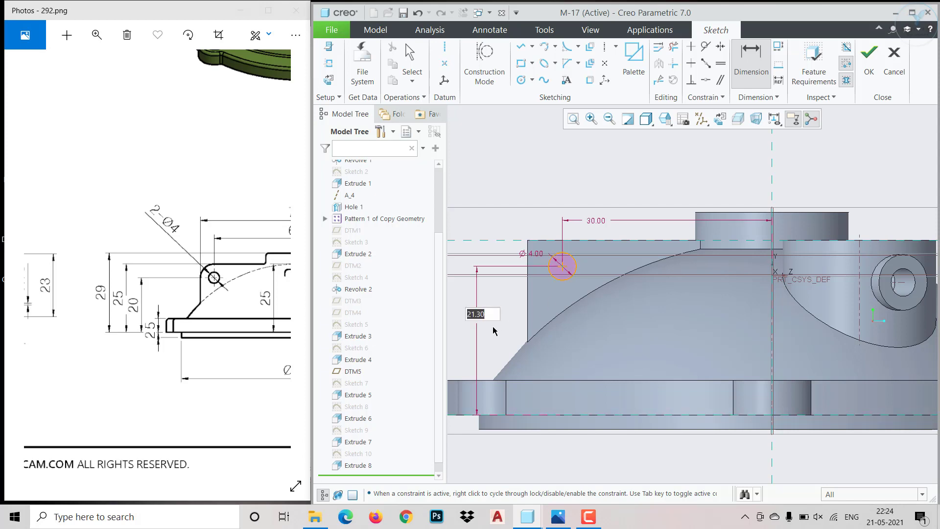
pyautogui.press('Return')
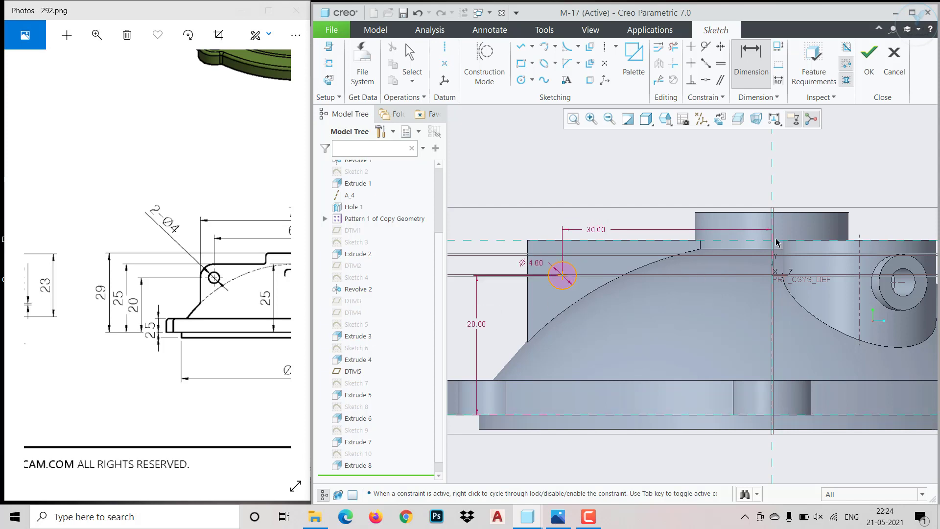
pyautogui.click(870, 56)
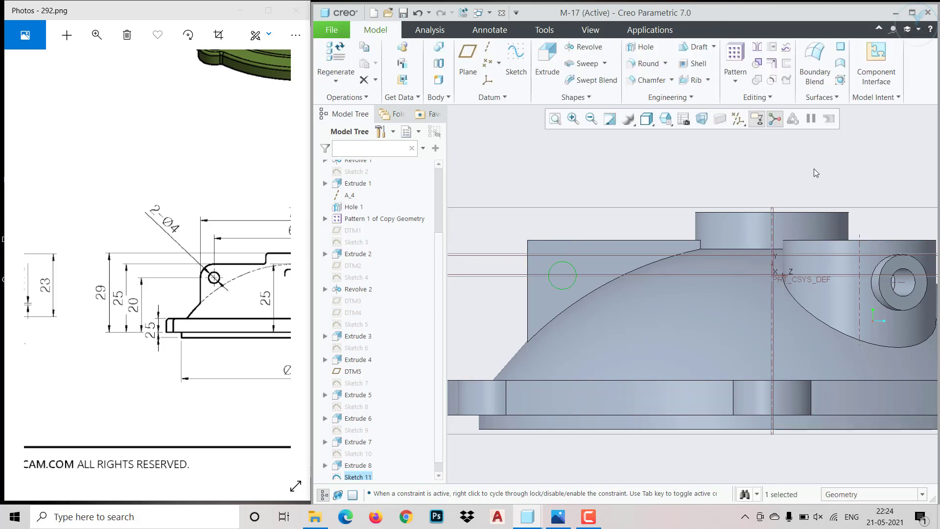
# Cut the 4 mm circle through the rib with a material-removing extrude up to the rib's opposite side face
pyautogui.click(548, 59)
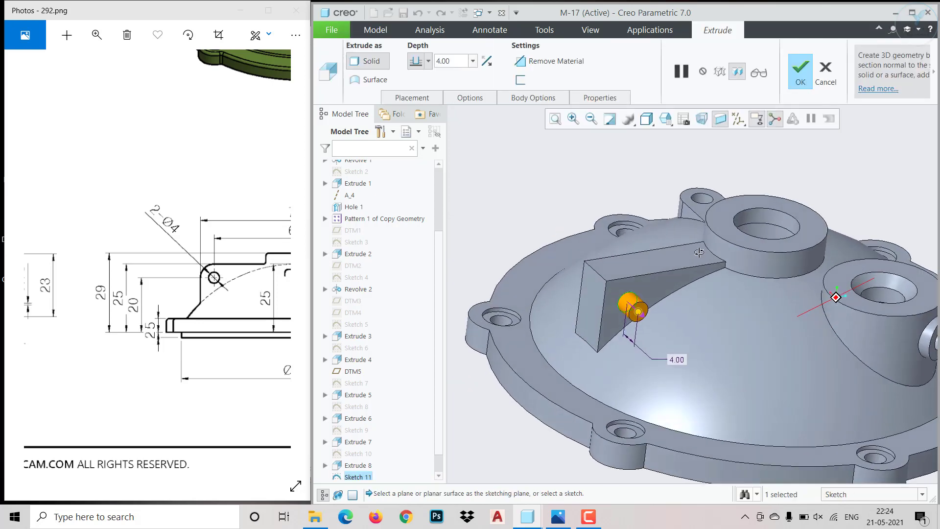
pyautogui.click(520, 62)
pyautogui.click(487, 60)
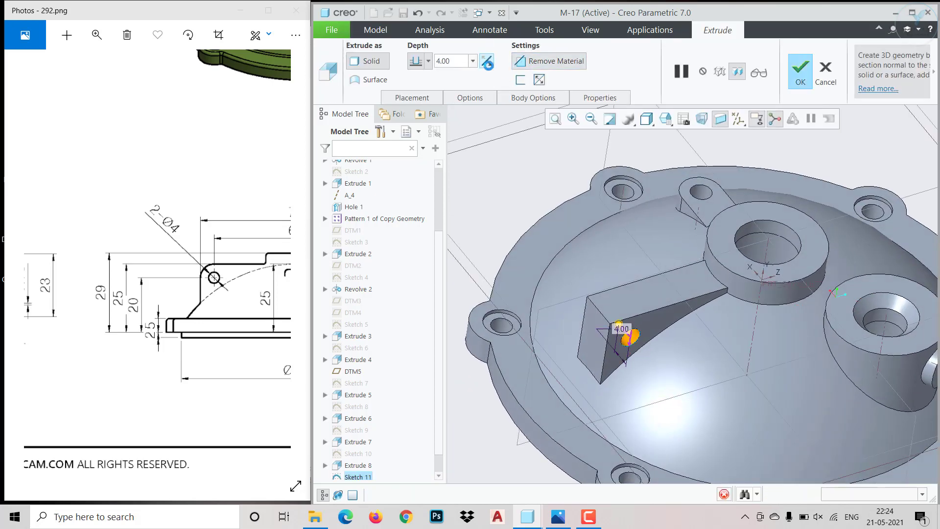
pyautogui.click(428, 61)
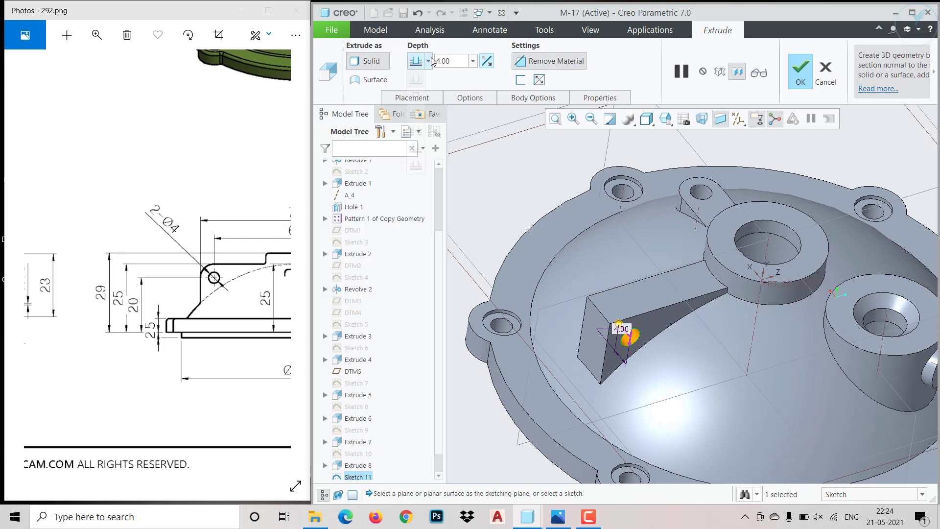
pyautogui.click(416, 164)
pyautogui.moveTo(612, 274); pyautogui.dragTo(637, 319, button='middle')
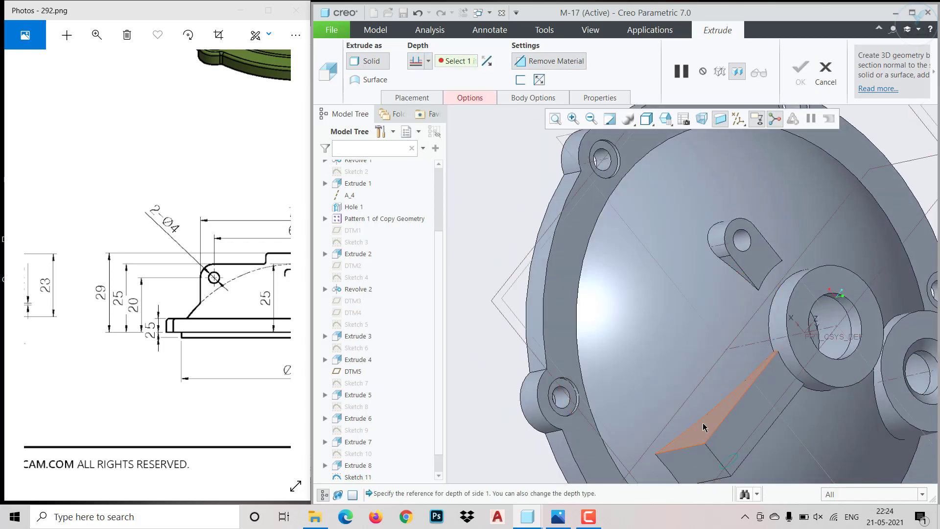
pyautogui.click(698, 429)
pyautogui.click(799, 76)
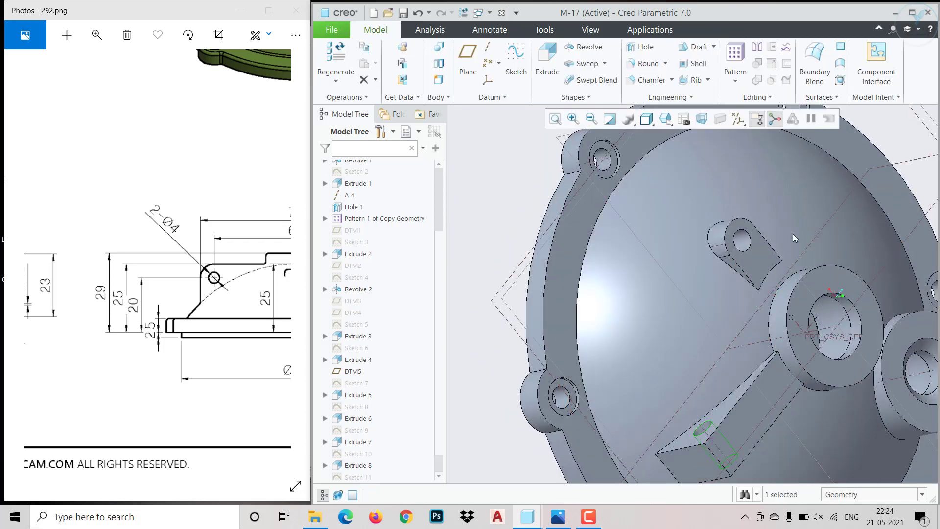
pyautogui.hotkey('ctrl', 'd')
pyautogui.click(553, 188)
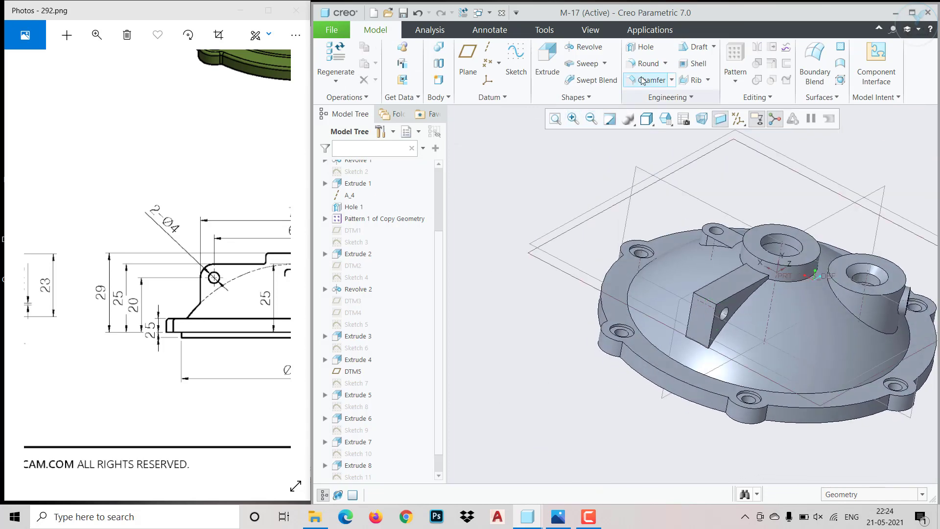
# Start a Round on the rib's upper outer edge beside the 4 mm hole and set its radius to 5 mm
pyautogui.click(647, 63)
pyautogui.scroll(2, 713, 304)
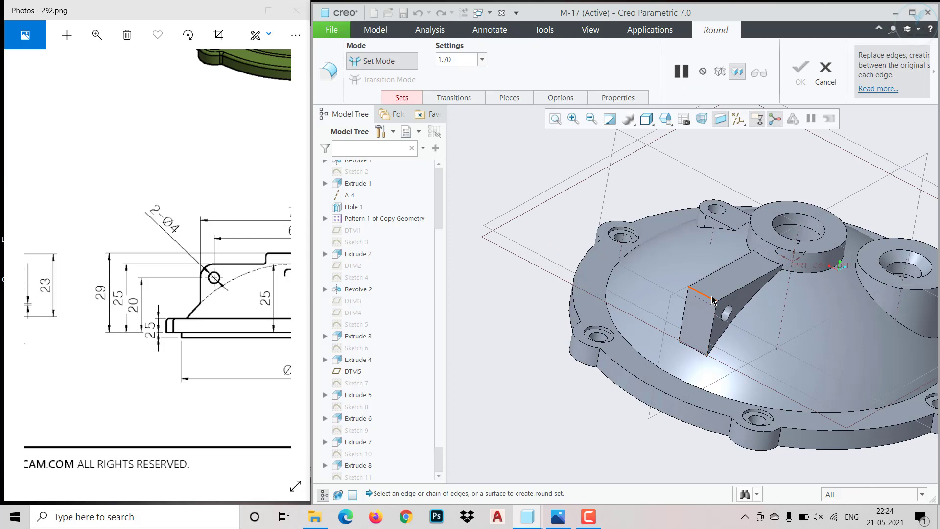
pyautogui.click(712, 297)
pyautogui.click(712, 297)
pyautogui.click(713, 299)
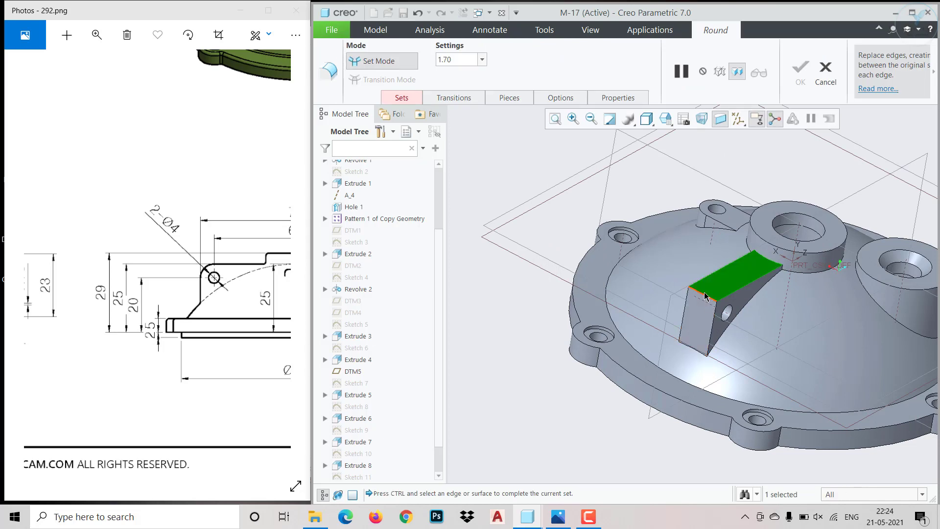
pyautogui.scroll(3, 708, 300)
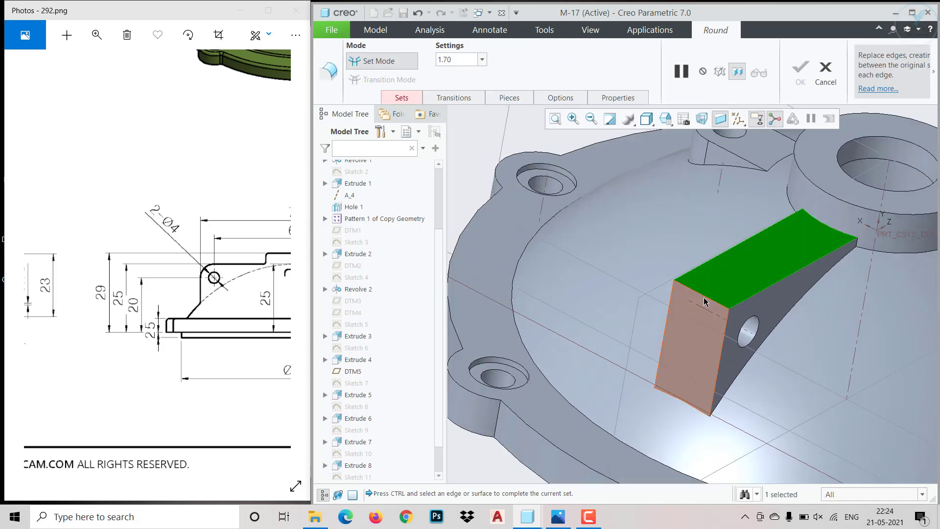
pyautogui.click(706, 302)
pyautogui.click(707, 301)
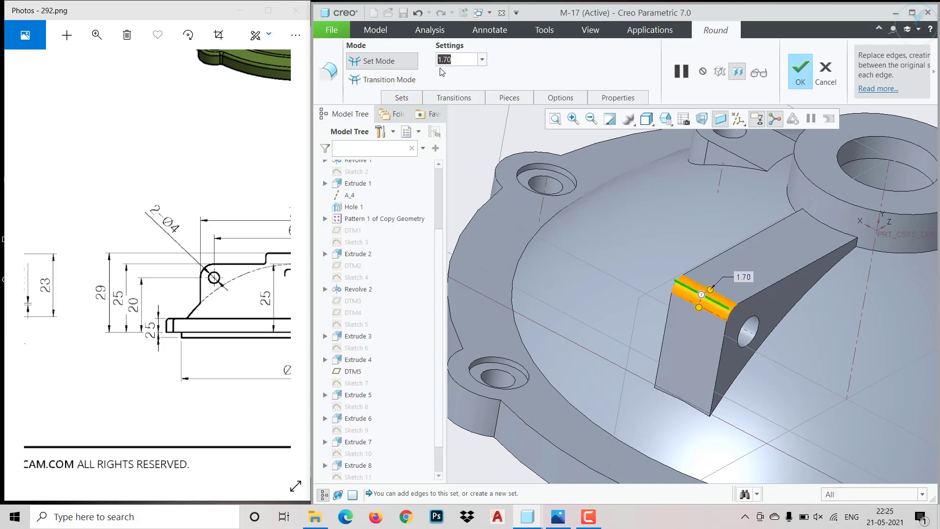
pyautogui.write('5')
pyautogui.press('Return')
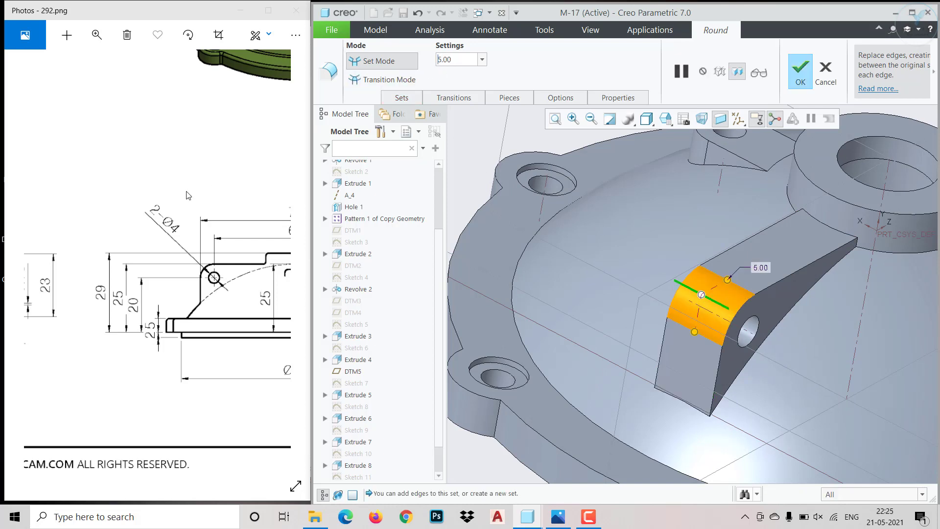
# Examine the drawing's isometric, top, front and section views for the radii of the rib and its base fillets
pyautogui.moveTo(240, 106); pyautogui.dragTo(64, 263)
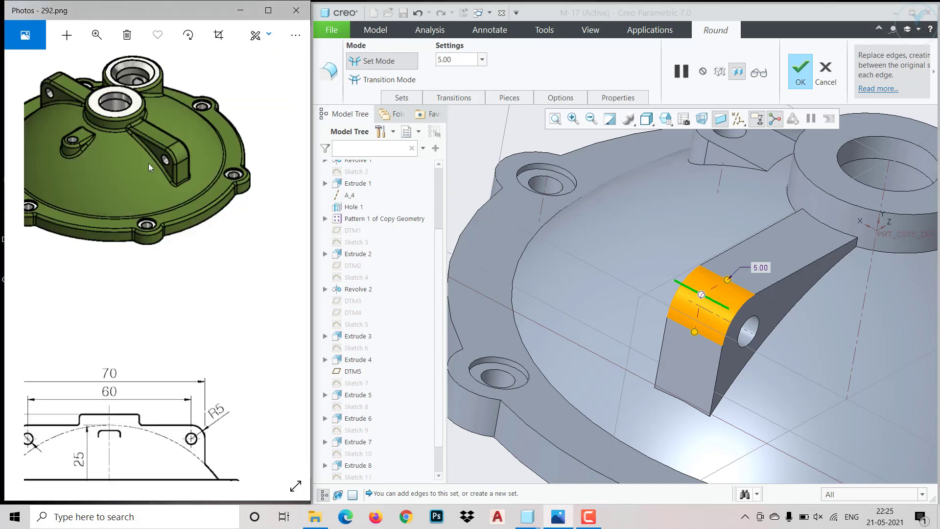
pyautogui.moveTo(139, 246); pyautogui.dragTo(284, 231)
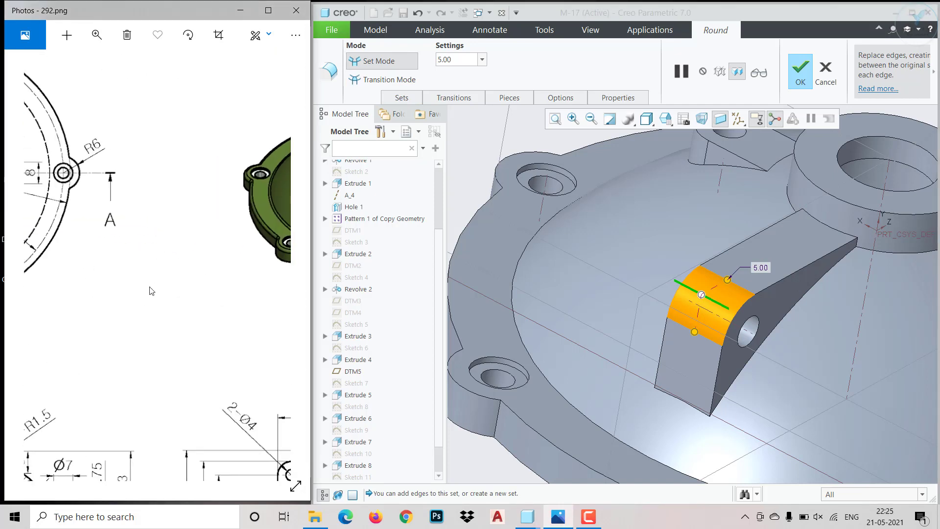
pyautogui.moveTo(88, 287); pyautogui.dragTo(221, 274)
pyautogui.moveTo(84, 261); pyautogui.dragTo(91, 258)
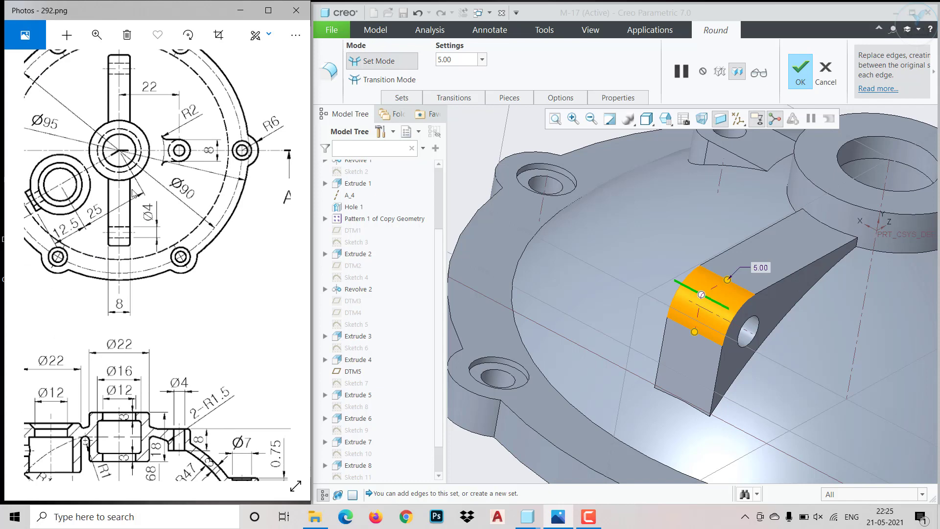
pyautogui.moveTo(145, 339); pyautogui.dragTo(170, 248)
pyautogui.moveTo(156, 280)
pyautogui.mouseDown()
pyautogui.moveTo(207, 343)
pyautogui.moveTo(213, 255)
pyautogui.moveTo(199, 252)
pyautogui.moveTo(198, 225)
pyautogui.moveTo(195, 233)
pyautogui.moveTo(173, 212)
pyautogui.moveTo(166, 235)
pyautogui.moveTo(218, 235)
pyautogui.moveTo(239, 210)
pyautogui.mouseUp()
pyautogui.moveTo(91, 190)
pyautogui.mouseDown()
pyautogui.moveTo(229, 226)
pyautogui.moveTo(6, 166)
pyautogui.mouseUp()
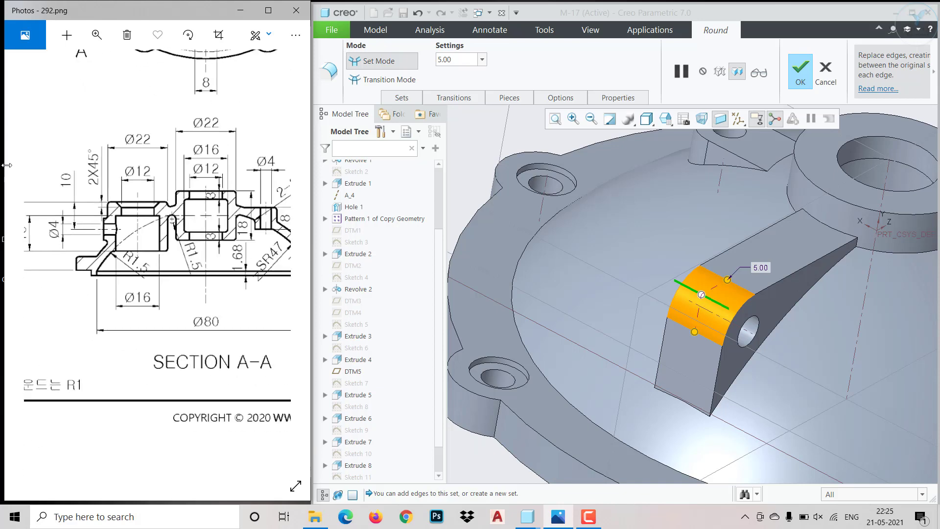
pyautogui.moveTo(160, 161)
pyautogui.mouseDown()
pyautogui.moveTo(164, 249)
pyautogui.moveTo(201, 406)
pyautogui.moveTo(211, 425)
pyautogui.moveTo(223, 421)
pyautogui.moveTo(83, 304)
pyautogui.mouseUp()
pyautogui.moveTo(242, 332); pyautogui.dragTo(57, 338)
pyautogui.moveTo(212, 336); pyautogui.dragTo(49, 350)
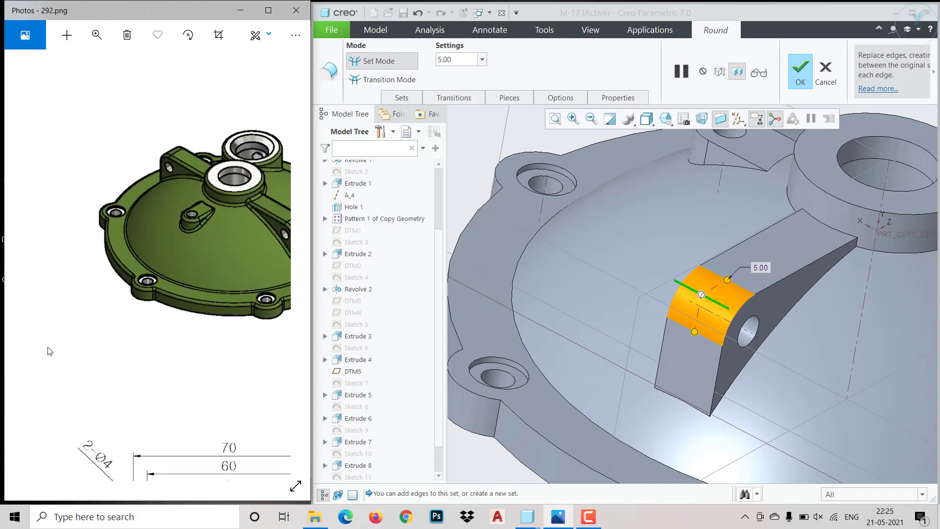
pyautogui.moveTo(176, 347); pyautogui.dragTo(96, 169)
pyautogui.moveTo(155, 251)
pyautogui.mouseDown()
pyautogui.moveTo(189, 216)
pyautogui.moveTo(260, 216)
pyautogui.mouseUp()
pyautogui.moveTo(108, 236)
pyautogui.mouseDown()
pyautogui.moveTo(237, 234)
pyautogui.moveTo(213, 249)
pyautogui.moveTo(259, 260)
pyautogui.mouseUp()
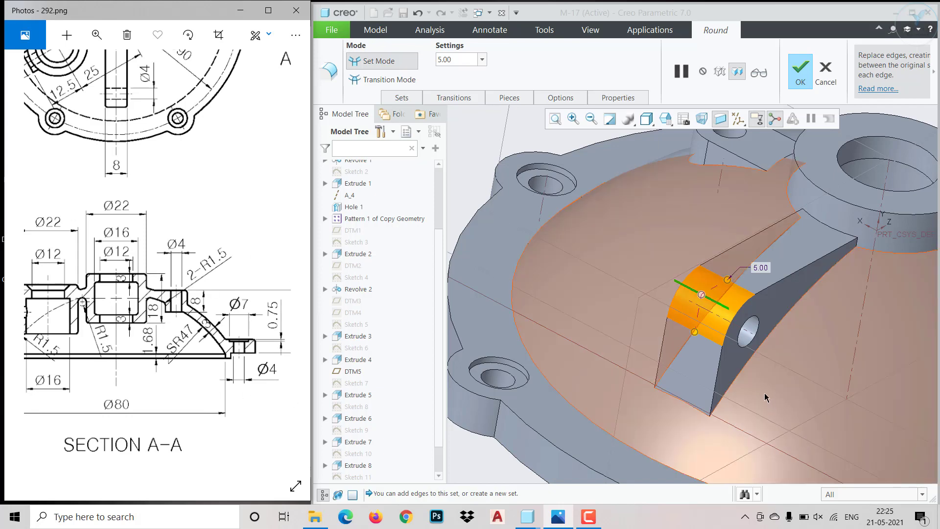
# Add a round set along the edge where the rib's side face meets the dome and set its radius to 1.5 mm
pyautogui.keyDown('ctrl'); pyautogui.click(737, 382); pyautogui.keyUp('ctrl')
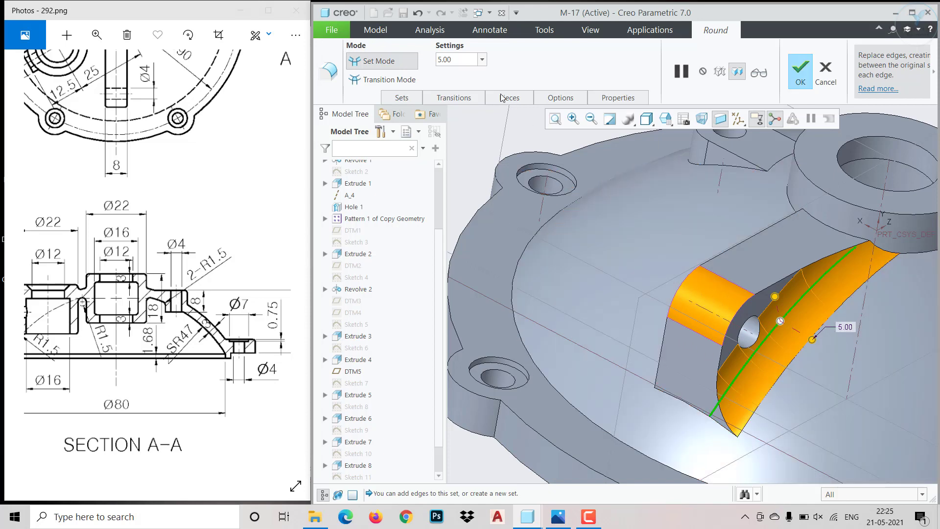
pyautogui.write('1.5')
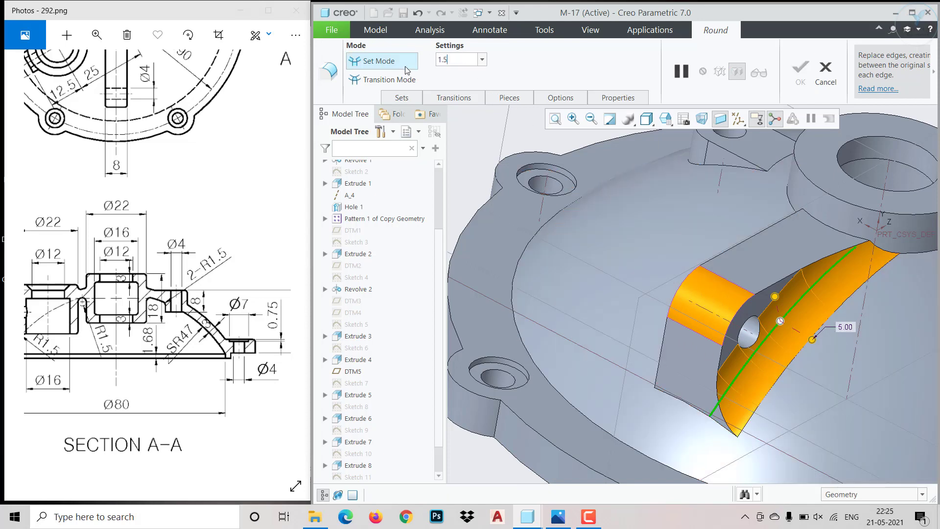
pyautogui.press('Return')
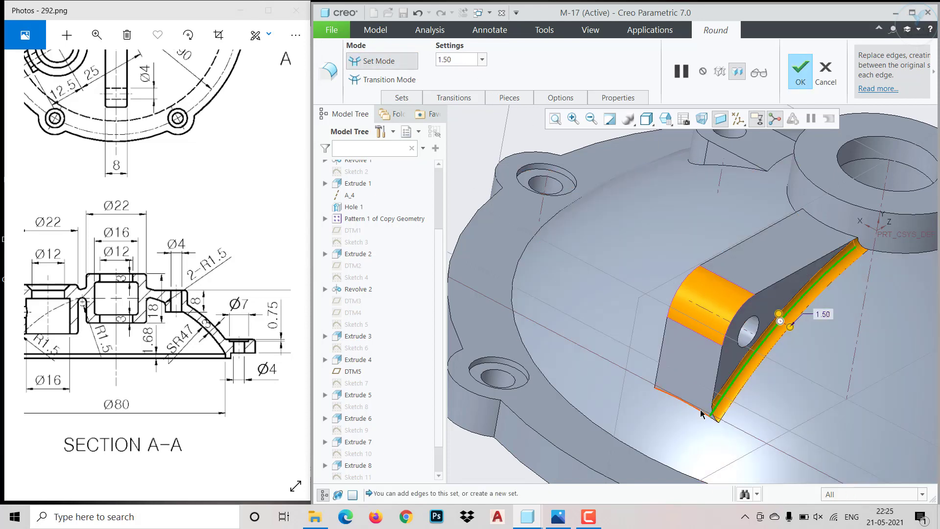
# Add the rib's outer base edge, opposite dome edge and junction with the central boss to the 1.5 mm set, and finish the round
pyautogui.keyDown('ctrl'); pyautogui.click(703, 411); pyautogui.keyUp('ctrl')
pyautogui.moveTo(638, 325); pyautogui.dragTo(676, 323, button='middle')
pyautogui.scroll(3, 677, 316)
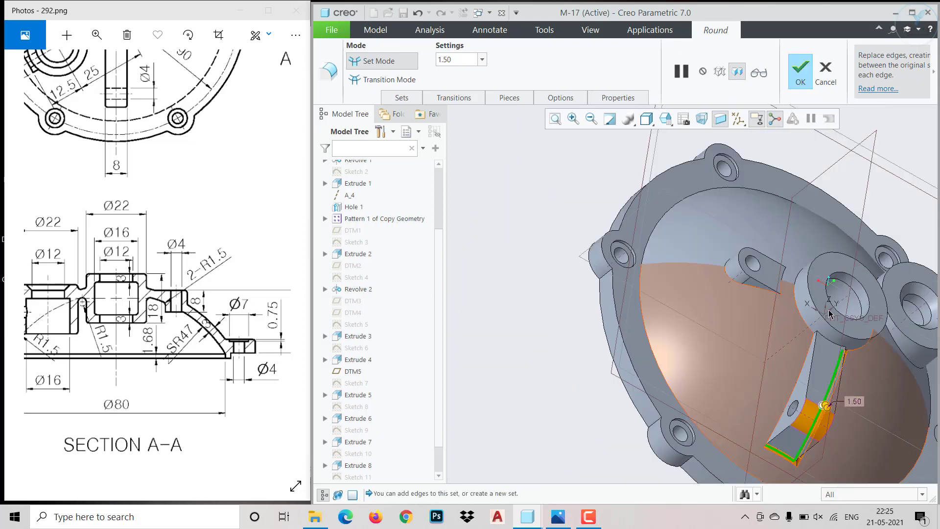
pyautogui.scroll(-3, 875, 351)
pyautogui.keyDown('ctrl'); pyautogui.click(792, 338); pyautogui.keyUp('ctrl')
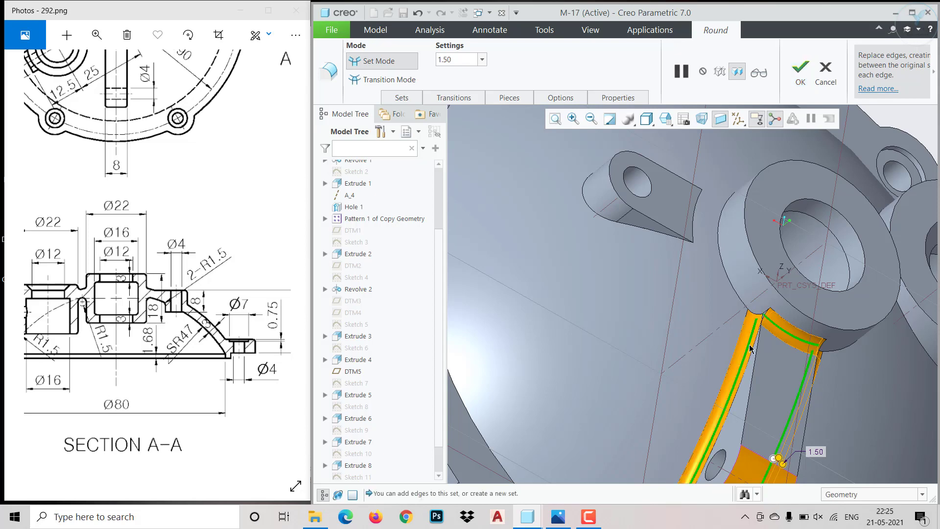
pyautogui.moveTo(751, 338); pyautogui.dragTo(706, 329, button='middle')
pyautogui.scroll(2, 709, 330)
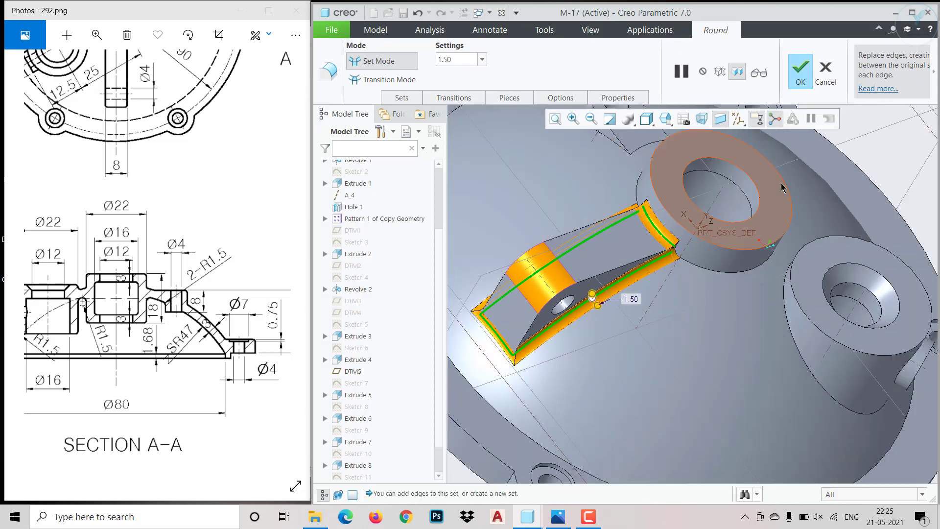
pyautogui.click(805, 81)
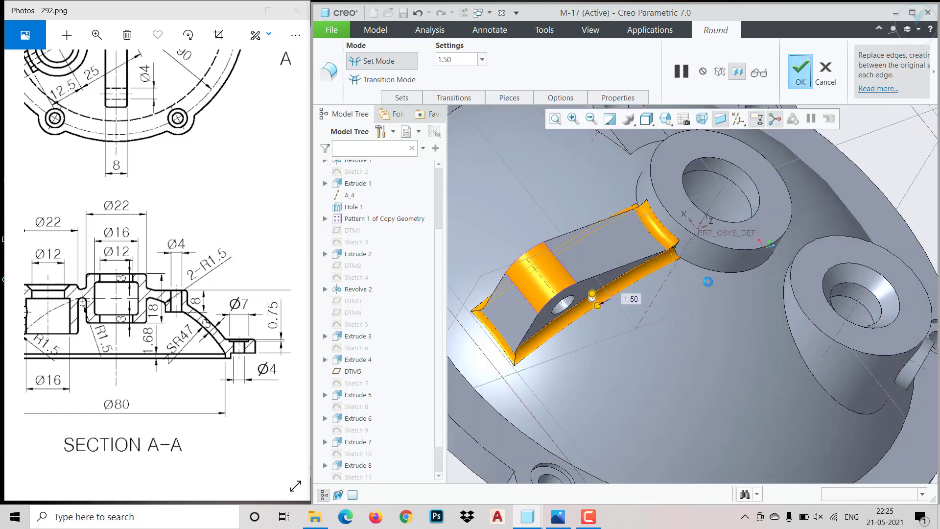
# Mirror Extrude 8, Extrude 9 and Round 1 about the central vertical datum plane to form the opposite rib
pyautogui.scroll(3, 700, 279)
pyautogui.moveTo(699, 279); pyautogui.dragTo(654, 263, button='middle')
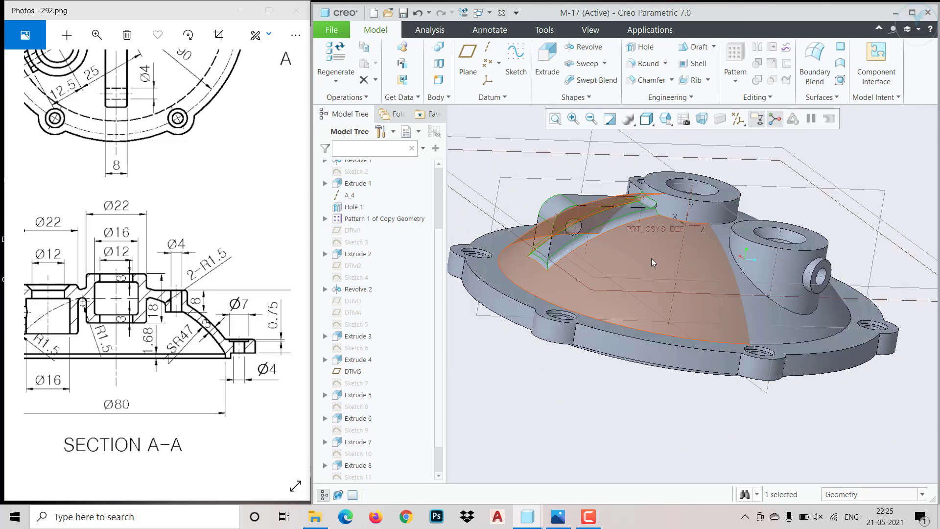
pyautogui.scroll(-3, 398, 403)
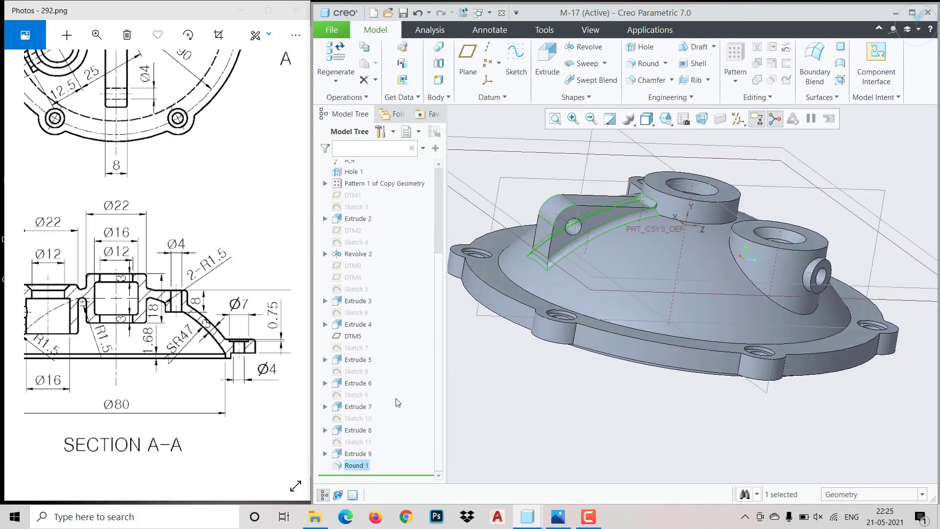
pyautogui.keyDown('ctrl'); pyautogui.click(360, 454); pyautogui.keyUp('ctrl')
pyautogui.keyDown('ctrl'); pyautogui.click(348, 430); pyautogui.keyUp('ctrl')
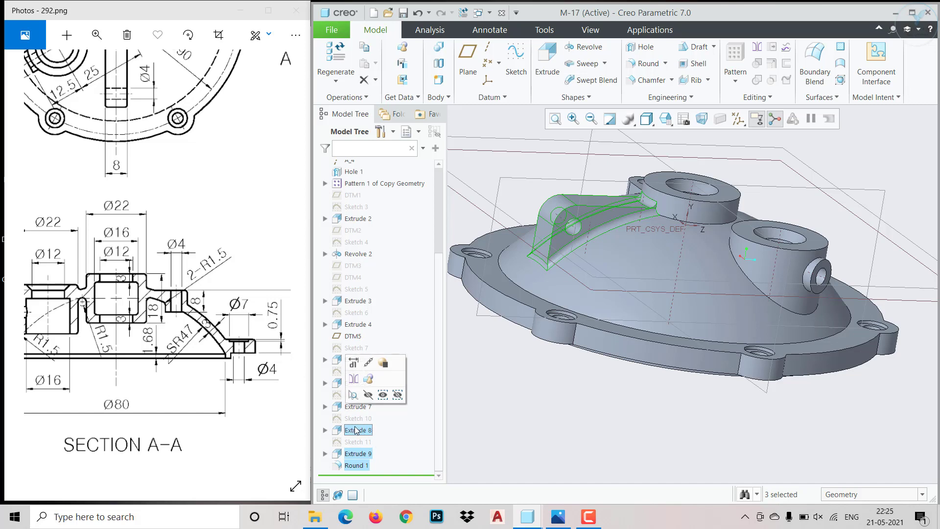
pyautogui.doubleClick(356, 430)
pyautogui.click(354, 455)
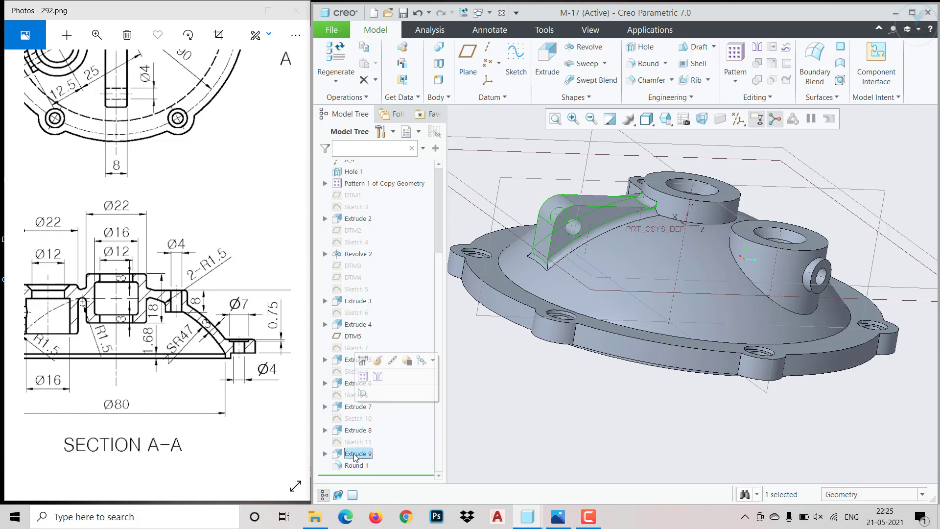
pyautogui.keyDown('ctrl'); pyautogui.click(351, 431); pyautogui.keyUp('ctrl')
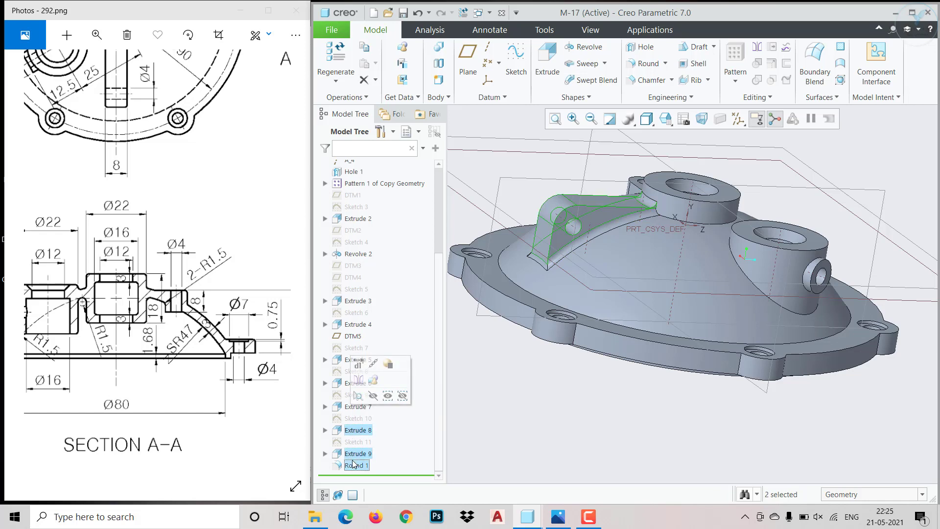
pyautogui.keyDown('ctrl'); pyautogui.click(354, 466); pyautogui.keyUp('ctrl')
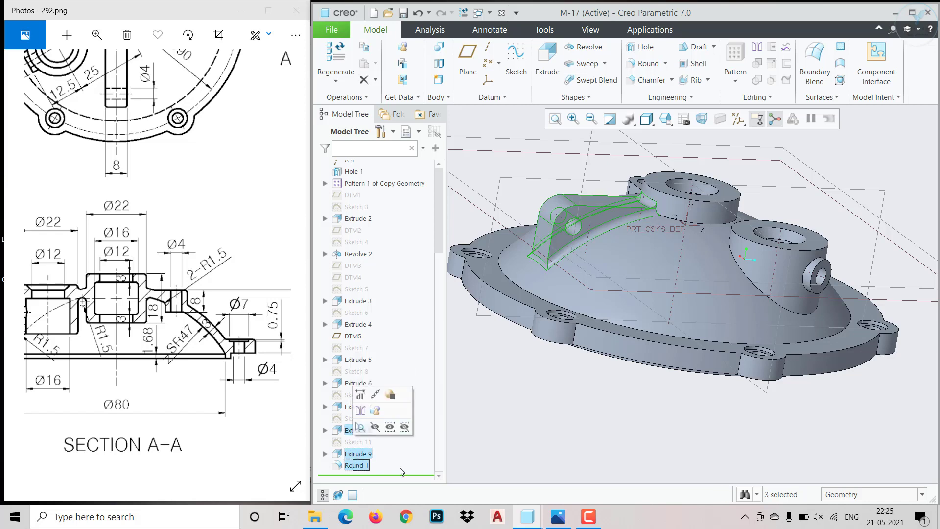
pyautogui.click(736, 78)
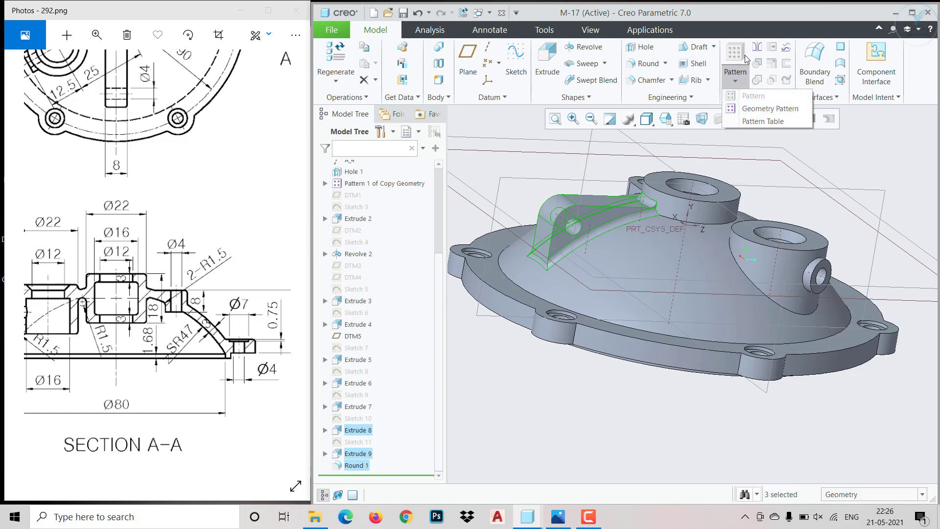
pyautogui.click(757, 48)
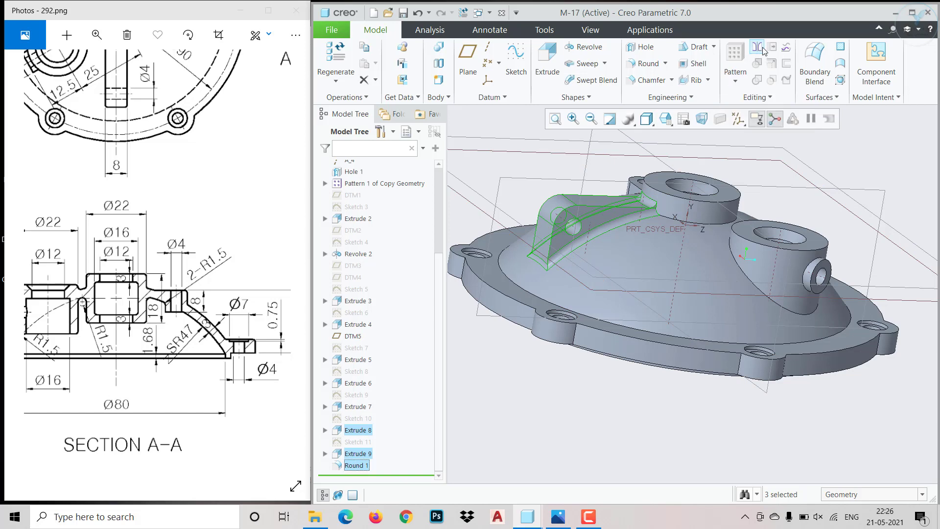
pyautogui.click(665, 165)
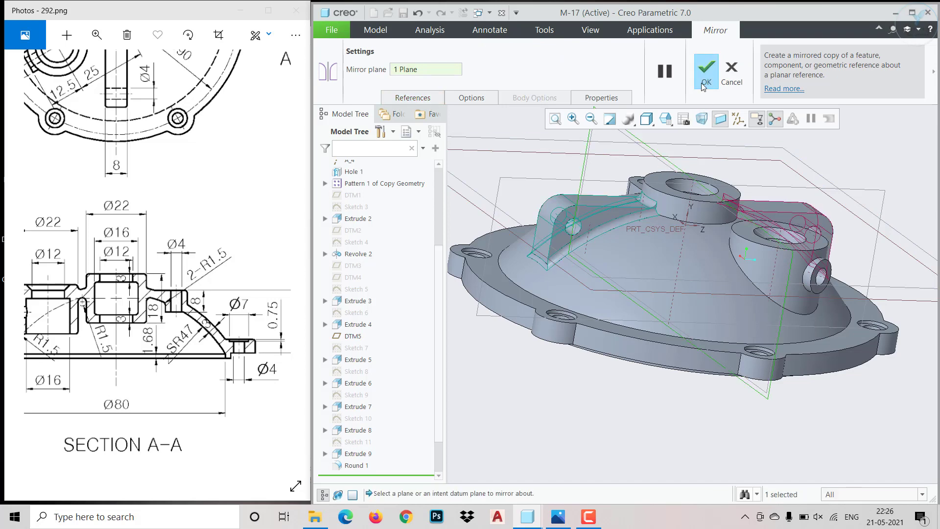
pyautogui.click(703, 87)
# Start a 1.5 mm round on the dome junction edges of the offset boss, the central boss and the small lug
pyautogui.moveTo(686, 225); pyautogui.dragTo(580, 389, button='middle')
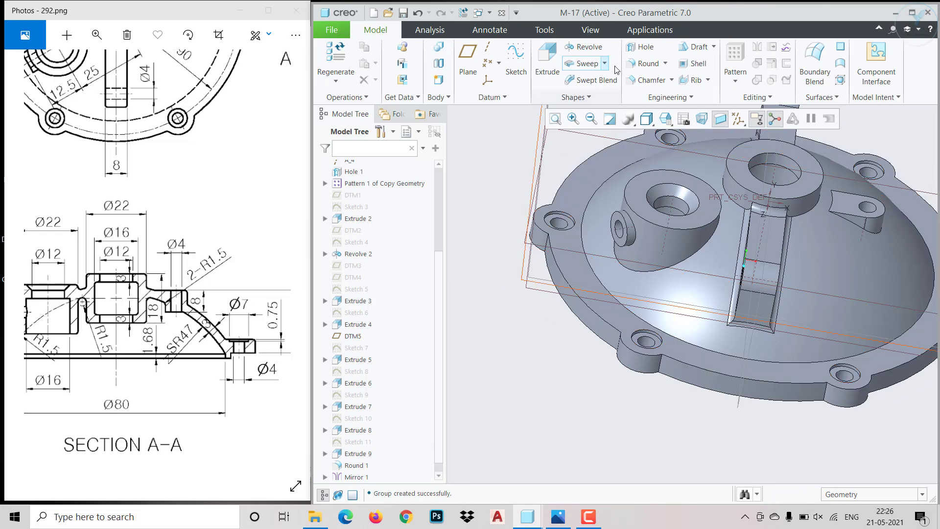
pyautogui.click(645, 63)
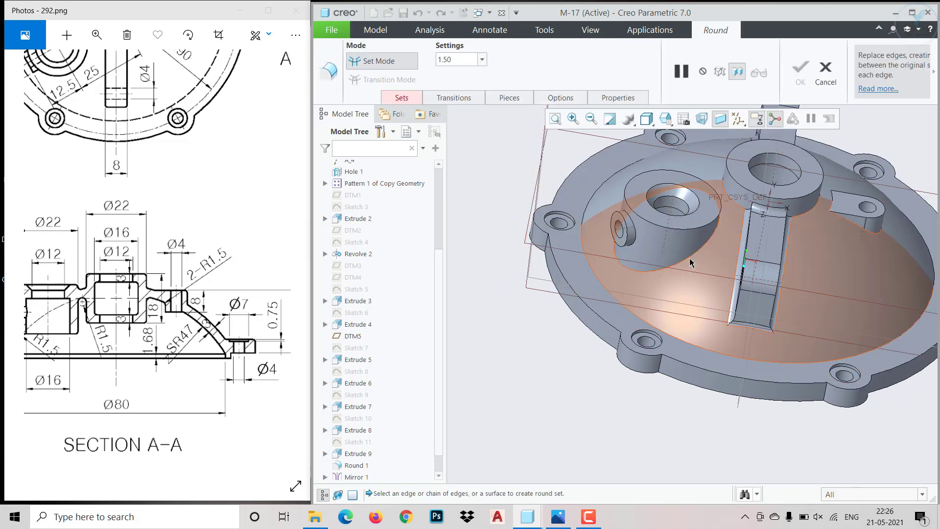
pyautogui.click(691, 260)
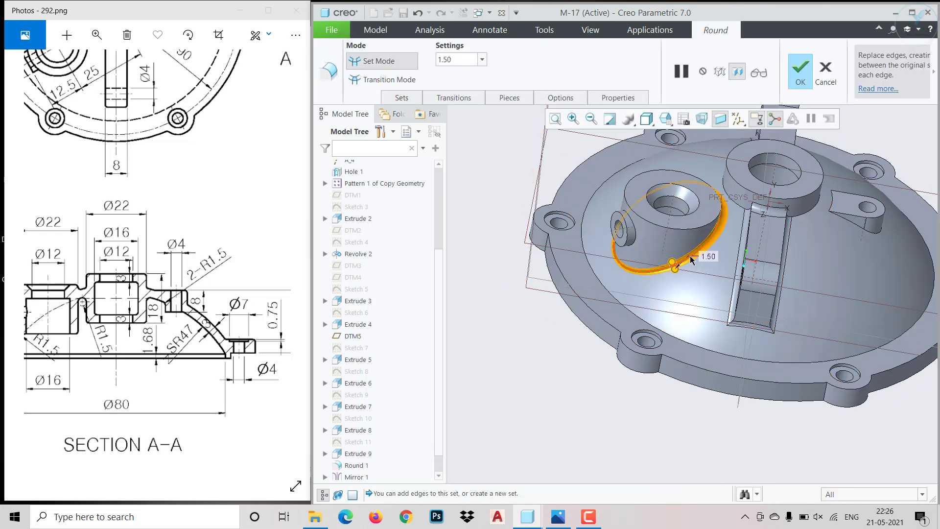
pyautogui.keyDown('ctrl'); pyautogui.click(738, 207); pyautogui.keyUp('ctrl')
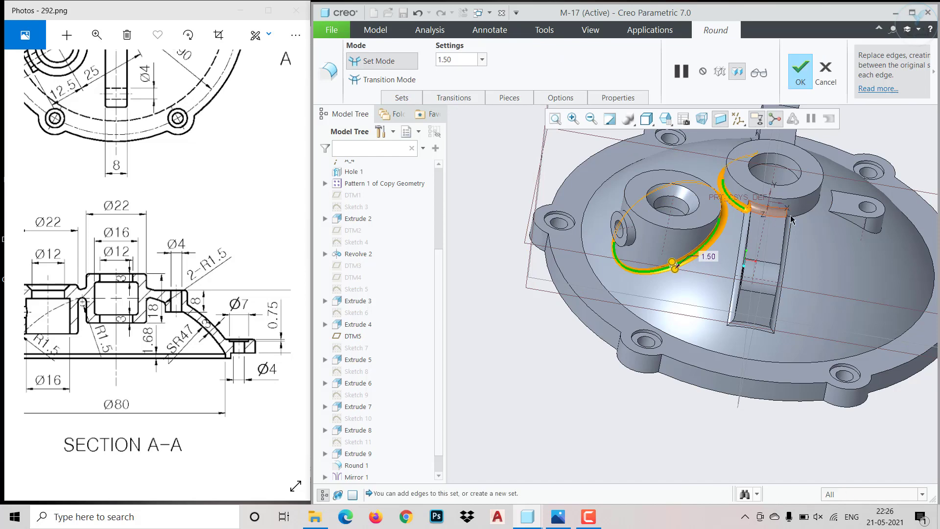
pyautogui.keyDown('ctrl'); pyautogui.click(805, 217); pyautogui.keyUp('ctrl')
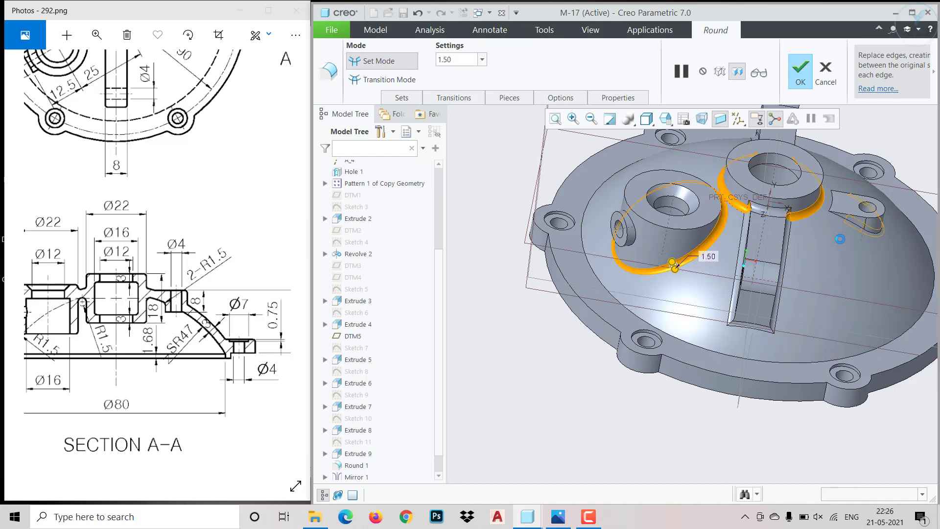
pyautogui.keyDown('ctrl'); pyautogui.click(834, 222); pyautogui.keyUp('ctrl')
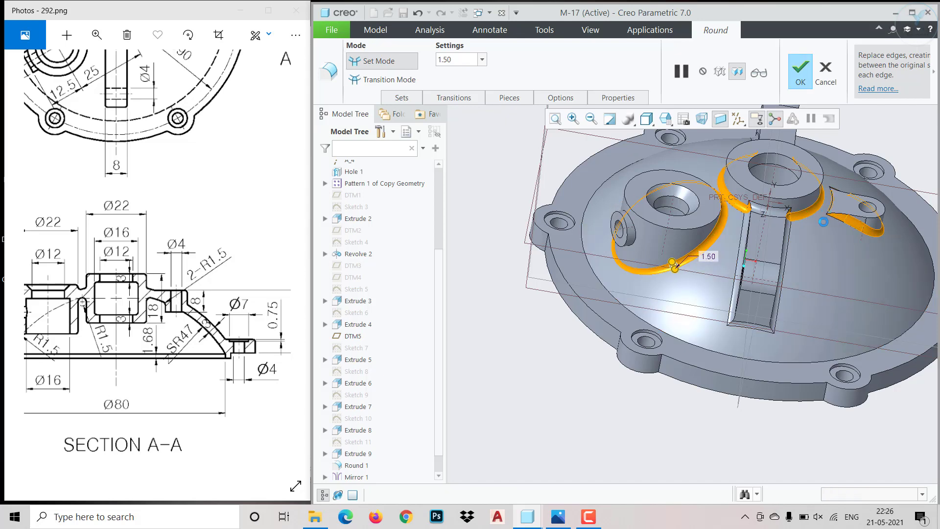
# Add the first bolt ear's upper outer edge and the flange rim arcs on both sides of it to the 1.5 mm round set
pyautogui.moveTo(754, 211)
pyautogui.mouseDown(button='middle')
pyautogui.moveTo(745, 255)
pyautogui.moveTo(757, 302)
pyautogui.moveTo(747, 240)
pyautogui.mouseUp(button='middle')
pyautogui.moveTo(201, 125)
pyautogui.mouseDown()
pyautogui.moveTo(293, 410)
pyautogui.moveTo(122, 264)
pyautogui.mouseUp()
pyautogui.moveTo(277, 240)
pyautogui.mouseDown()
pyautogui.moveTo(113, 304)
pyautogui.moveTo(247, 268)
pyautogui.mouseUp()
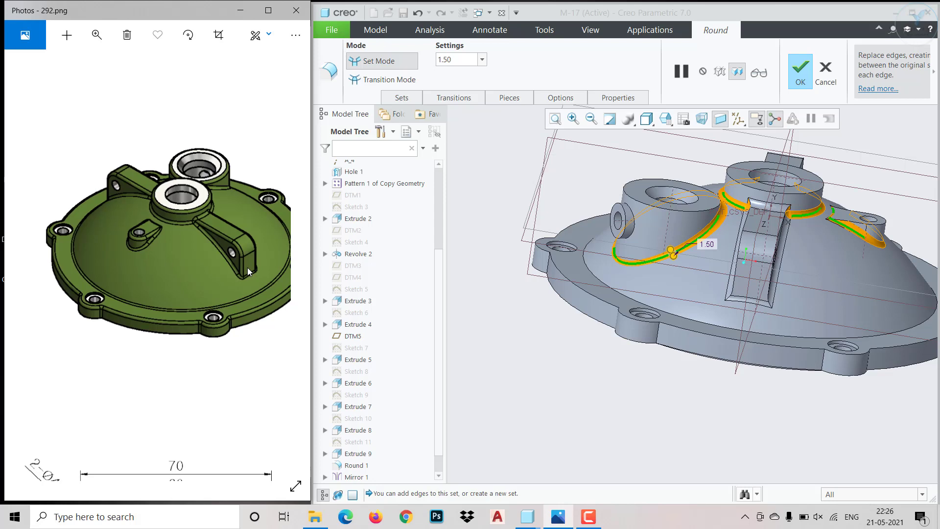
pyautogui.click(579, 289)
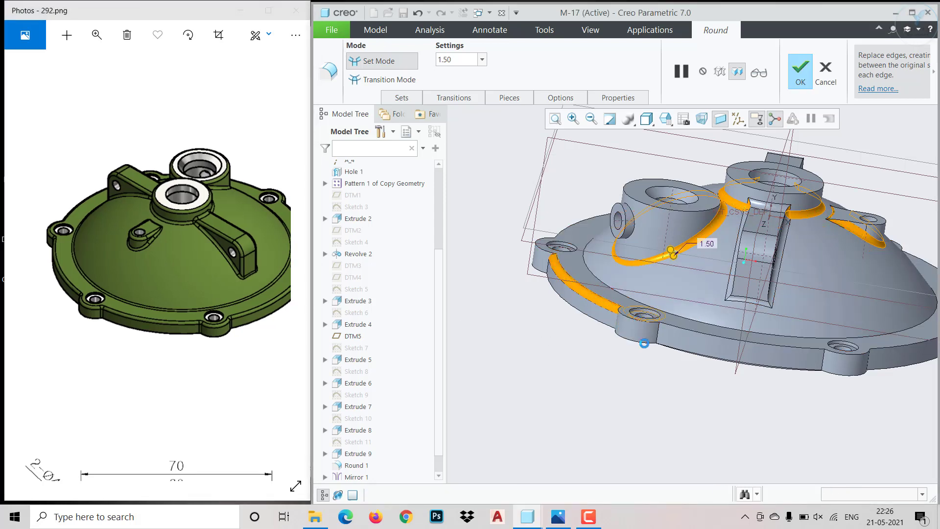
pyautogui.scroll(-5, 642, 342)
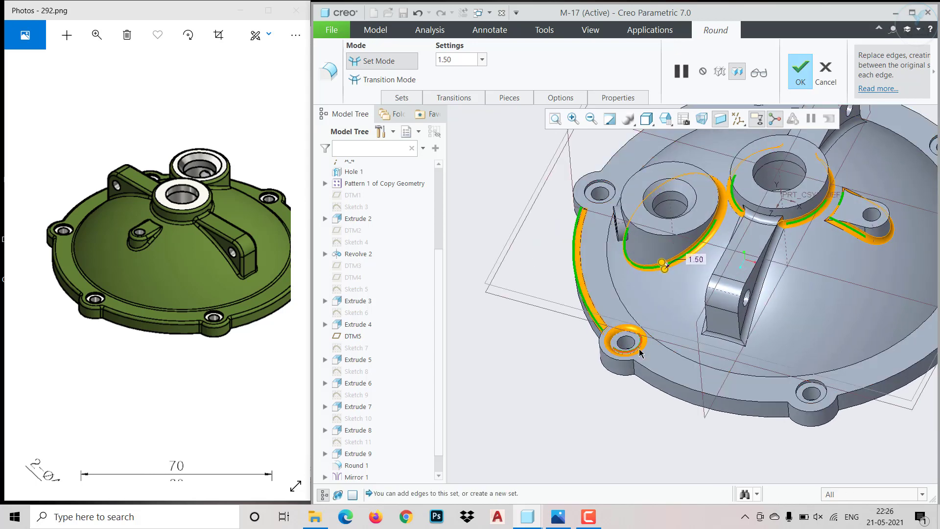
pyautogui.keyDown('ctrl'); pyautogui.click(640, 346); pyautogui.keyUp('ctrl')
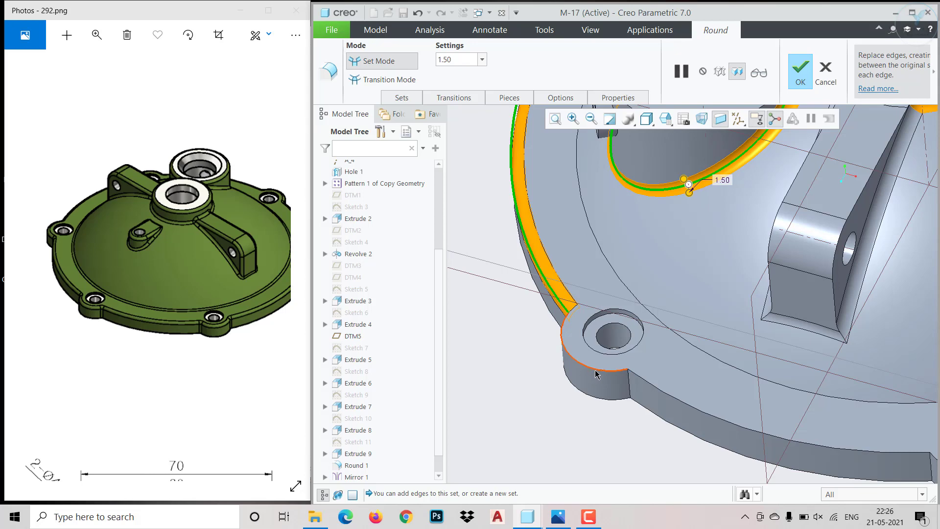
pyautogui.keyDown('ctrl'); pyautogui.click(597, 373); pyautogui.keyUp('ctrl')
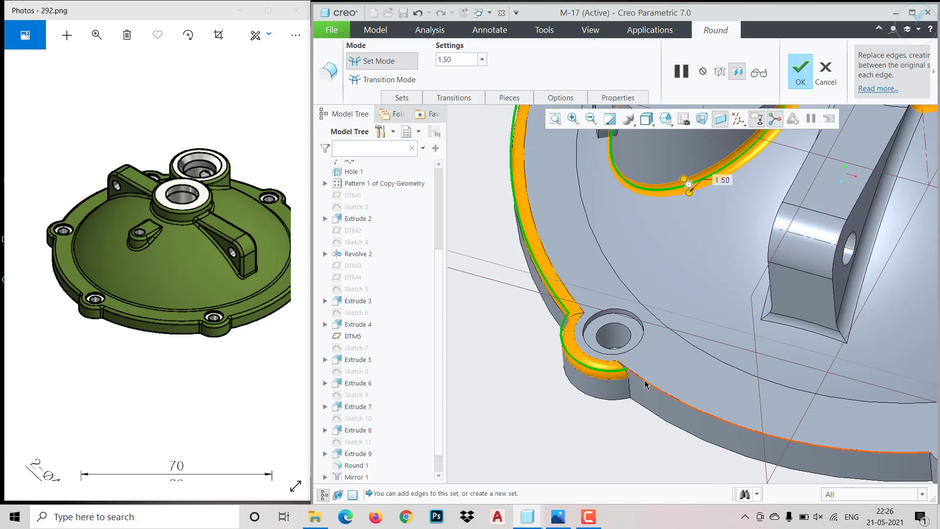
pyautogui.keyDown('ctrl'); pyautogui.click(646, 384); pyautogui.keyUp('ctrl')
pyautogui.scroll(6, 641, 384)
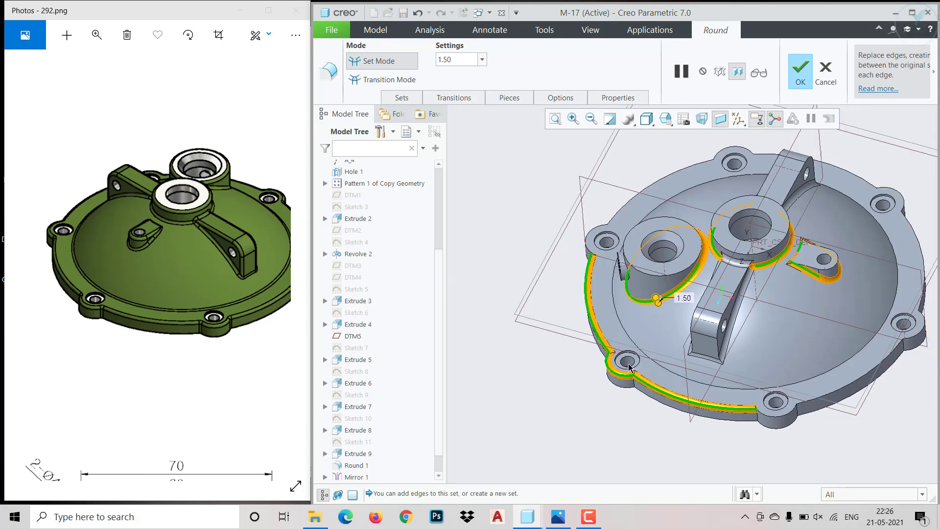
# Add the upper outer edges of the second and third bolt ears and the rim arc following each to the 1.5 mm round
pyautogui.scroll(-4, 765, 398)
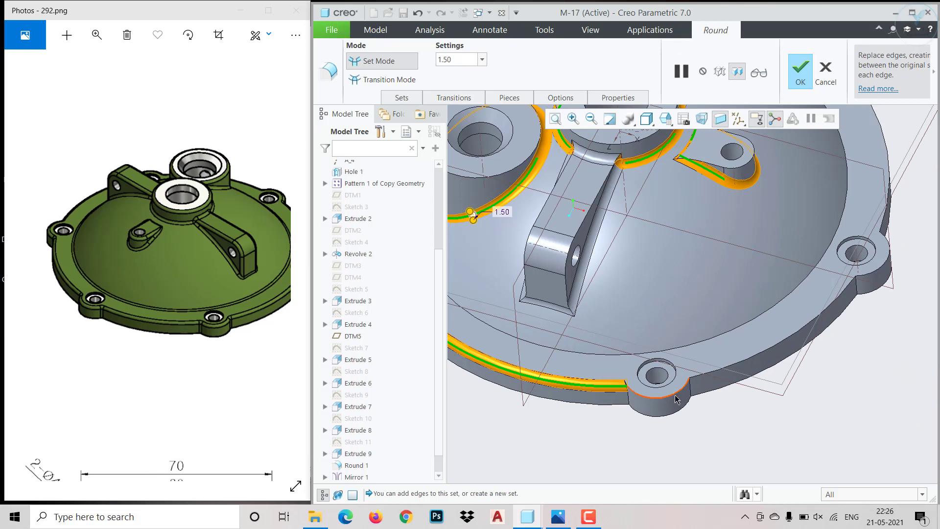
pyautogui.keyDown('ctrl'); pyautogui.click(676, 400); pyautogui.keyUp('ctrl')
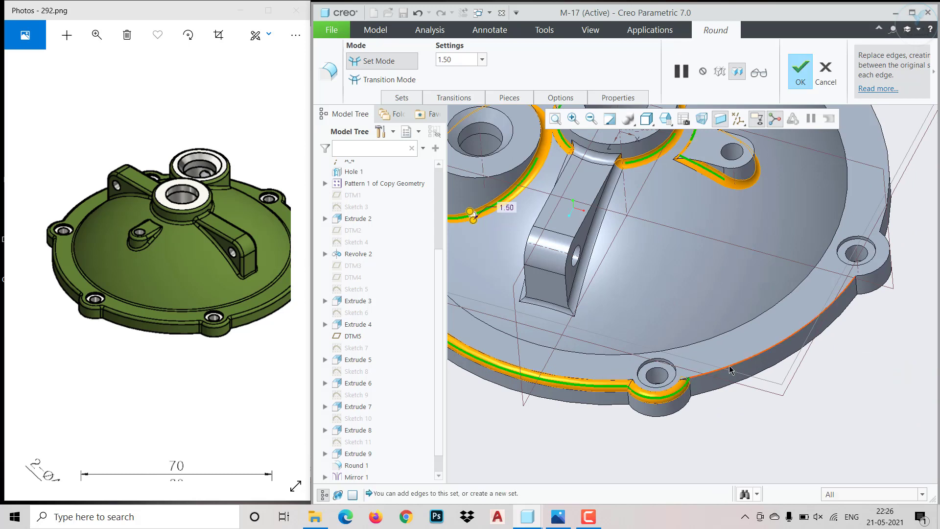
pyautogui.keyDown('ctrl'); pyautogui.click(851, 302); pyautogui.keyUp('ctrl')
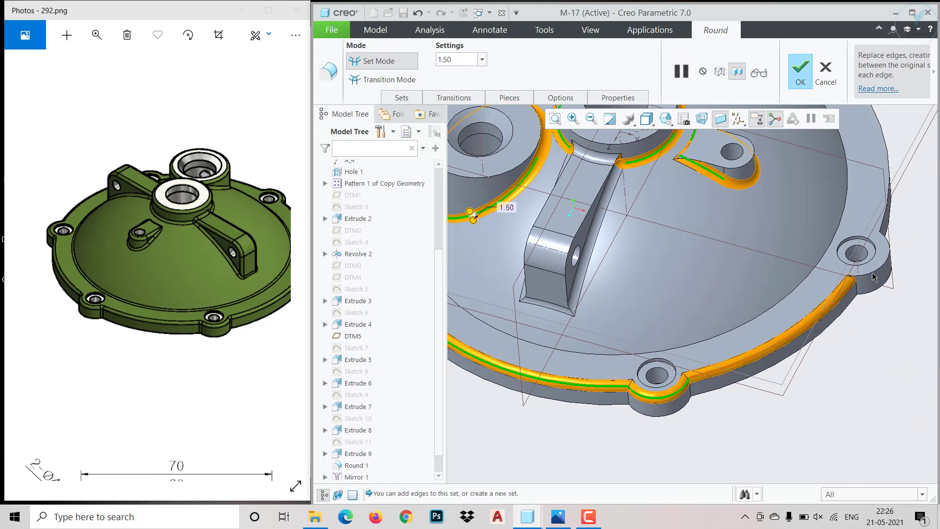
pyautogui.keyDown('ctrl'); pyautogui.click(886, 217); pyautogui.keyUp('ctrl')
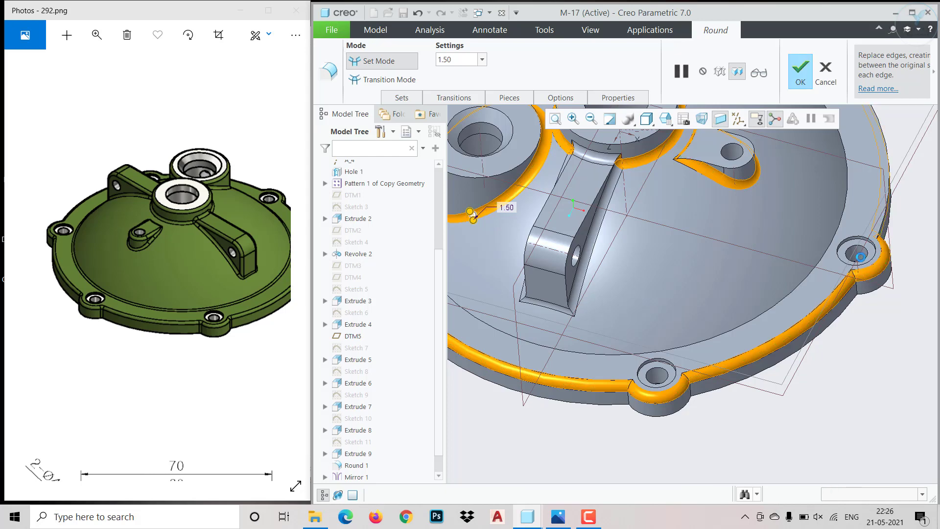
# Extend the 1.5 mm round along the fourth and fifth bolt ears' upper outer edges and the rim arc beyond each
pyautogui.scroll(6, 849, 257)
pyautogui.moveTo(849, 257); pyautogui.dragTo(852, 346, button='middle')
pyautogui.scroll(-6, 708, 314)
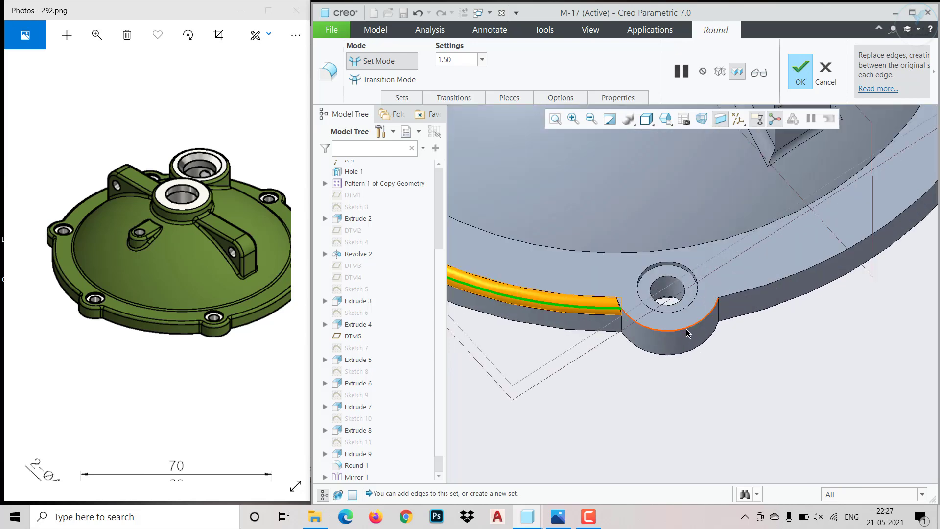
pyautogui.keyDown('ctrl'); pyautogui.click(709, 314); pyautogui.keyUp('ctrl')
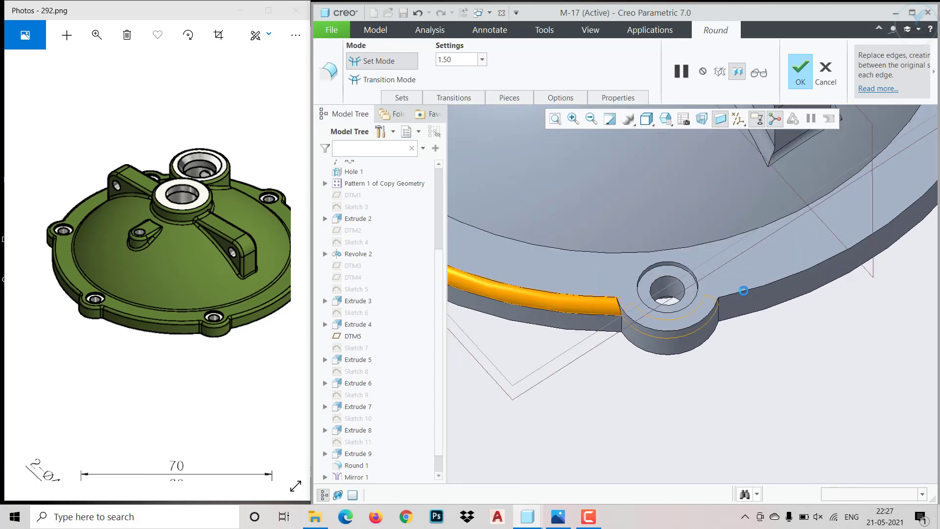
pyautogui.keyDown('ctrl'); pyautogui.click(743, 291); pyautogui.keyUp('ctrl')
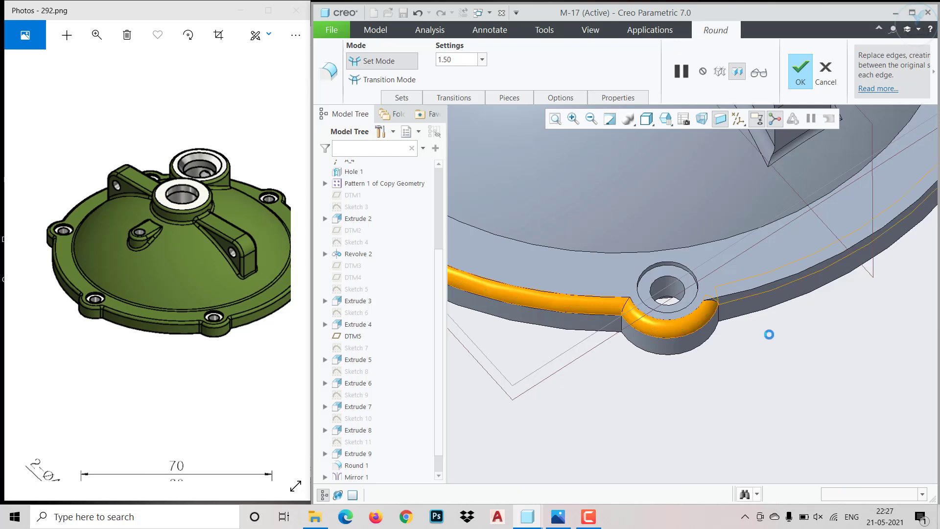
pyautogui.scroll(6, 767, 333)
pyautogui.scroll(-5, 802, 308)
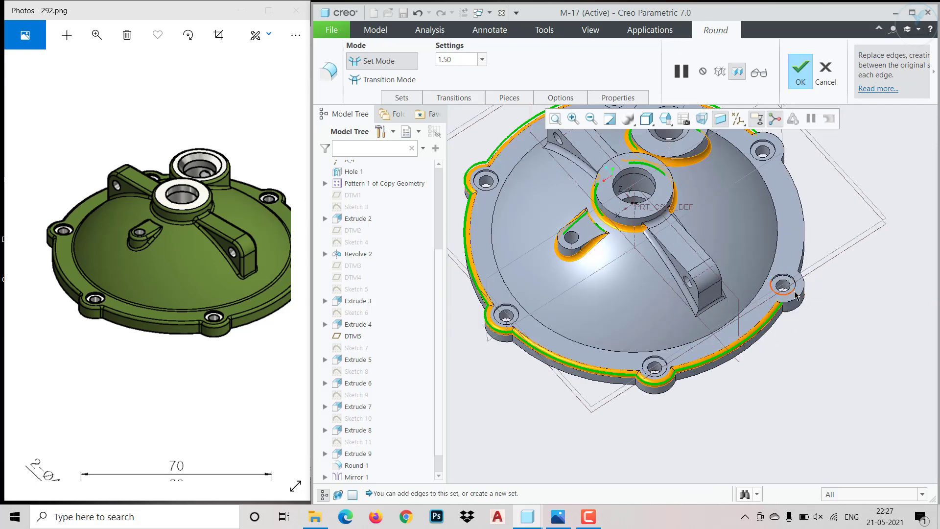
pyautogui.keyDown('ctrl'); pyautogui.click(801, 308); pyautogui.keyUp('ctrl')
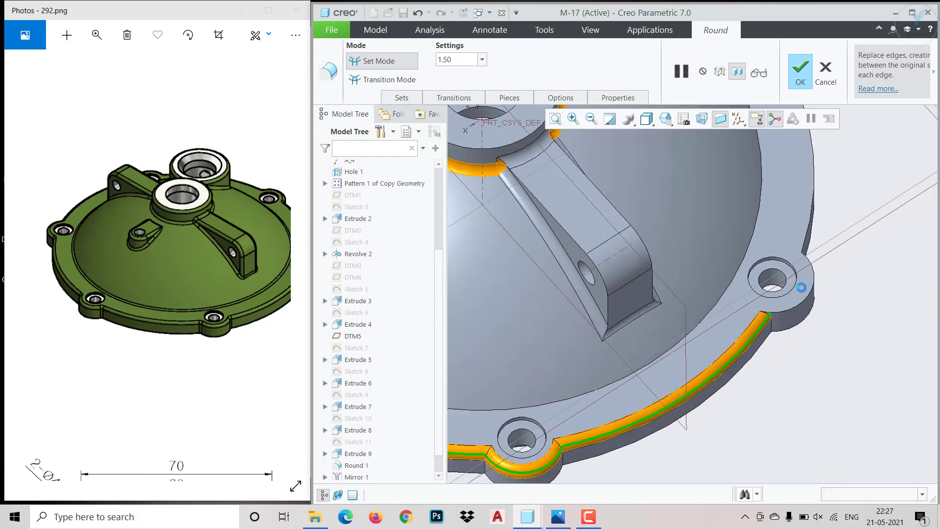
pyautogui.keyDown('ctrl'); pyautogui.click(810, 215); pyautogui.keyUp('ctrl')
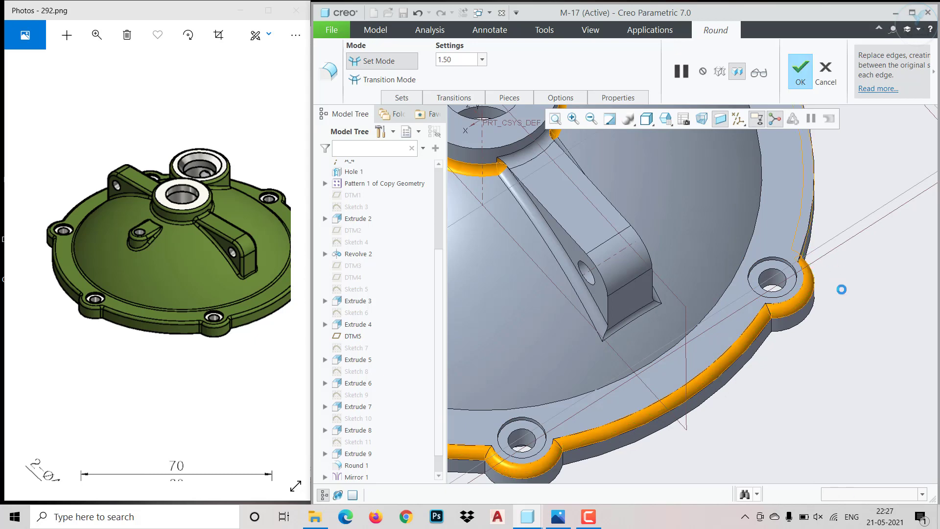
# Add the last bolt ear's upper outer edge to the 1.5 mm set and finish the round
pyautogui.scroll(6, 842, 289)
pyautogui.moveTo(781, 257); pyautogui.dragTo(809, 308, button='middle')
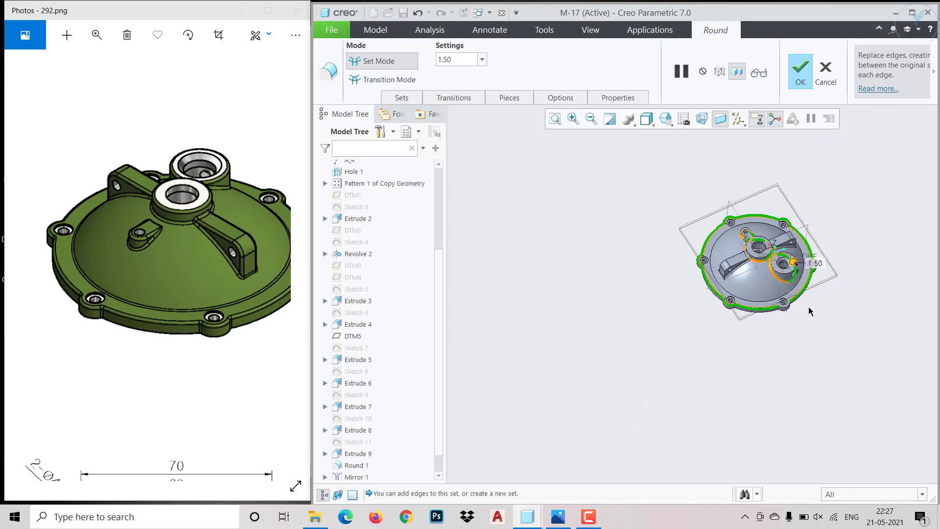
pyautogui.scroll(-5, 810, 312)
pyautogui.keyDown('ctrl'); pyautogui.click(767, 310); pyautogui.keyUp('ctrl')
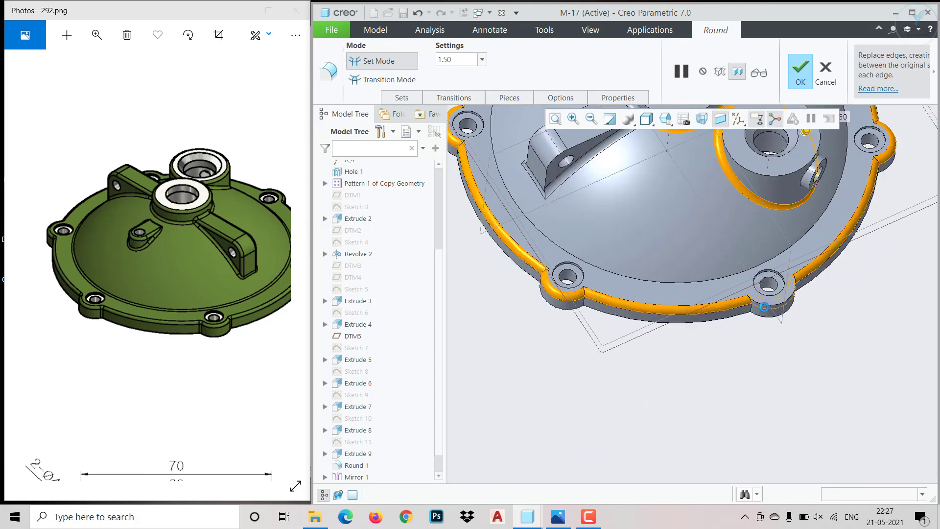
pyautogui.click(800, 86)
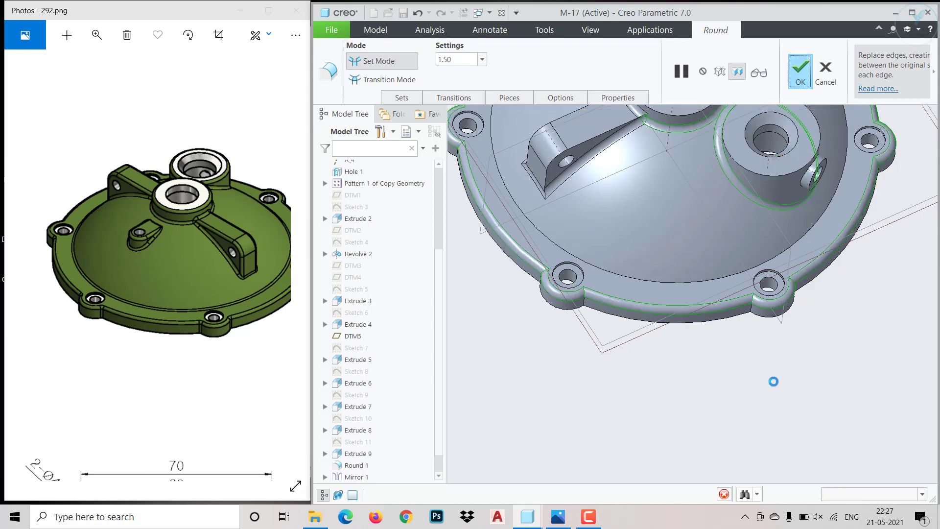
# Inspect the rounded cover and compare it with the top view and section A-A of the reference drawing
pyautogui.scroll(-5, 772, 382)
pyautogui.moveTo(772, 382); pyautogui.dragTo(744, 333, button='middle')
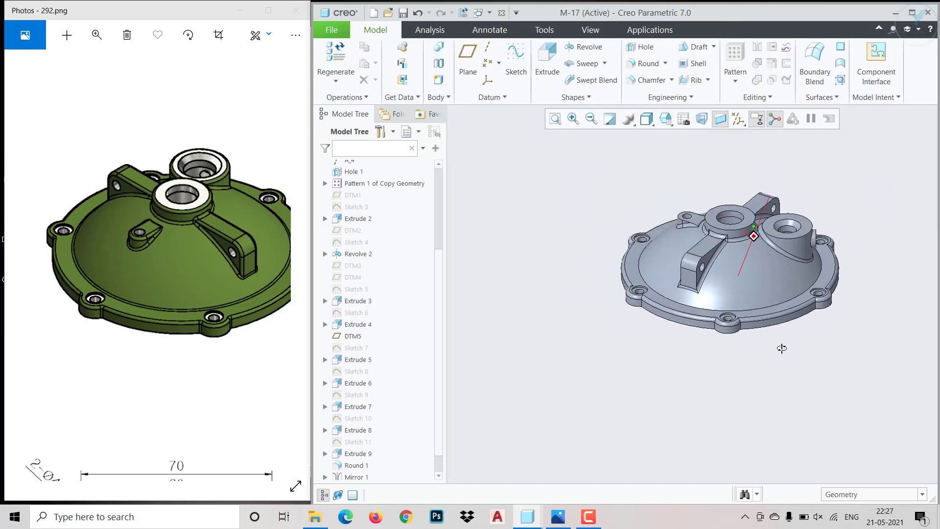
pyautogui.moveTo(142, 307); pyautogui.dragTo(289, 331)
pyautogui.moveTo(90, 337); pyautogui.dragTo(225, 255)
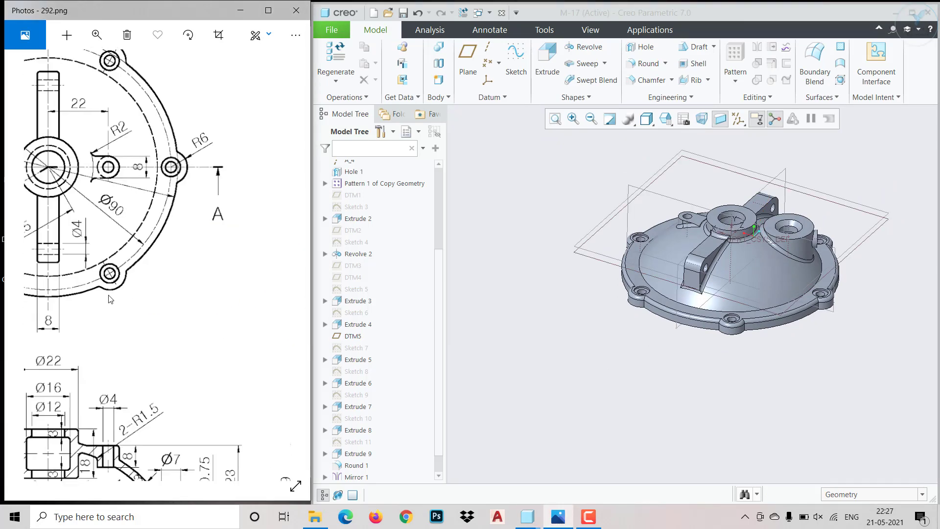
pyautogui.moveTo(58, 303); pyautogui.dragTo(175, 246)
pyautogui.moveTo(94, 305); pyautogui.dragTo(138, 257)
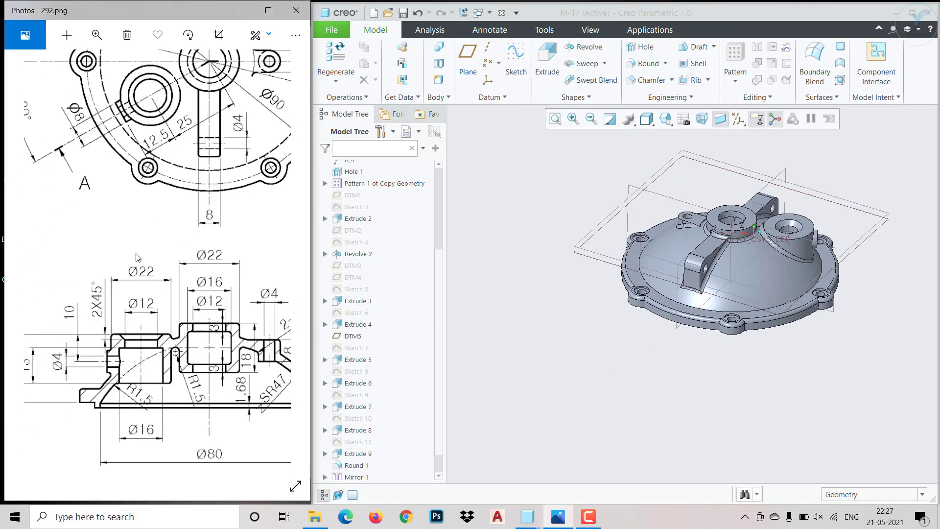
pyautogui.moveTo(591, 323); pyautogui.dragTo(558, 352, button='middle')
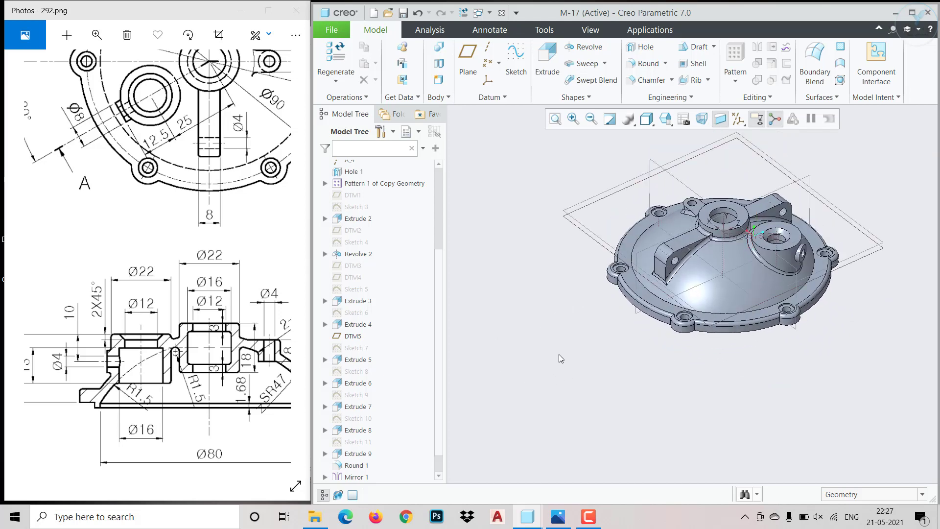